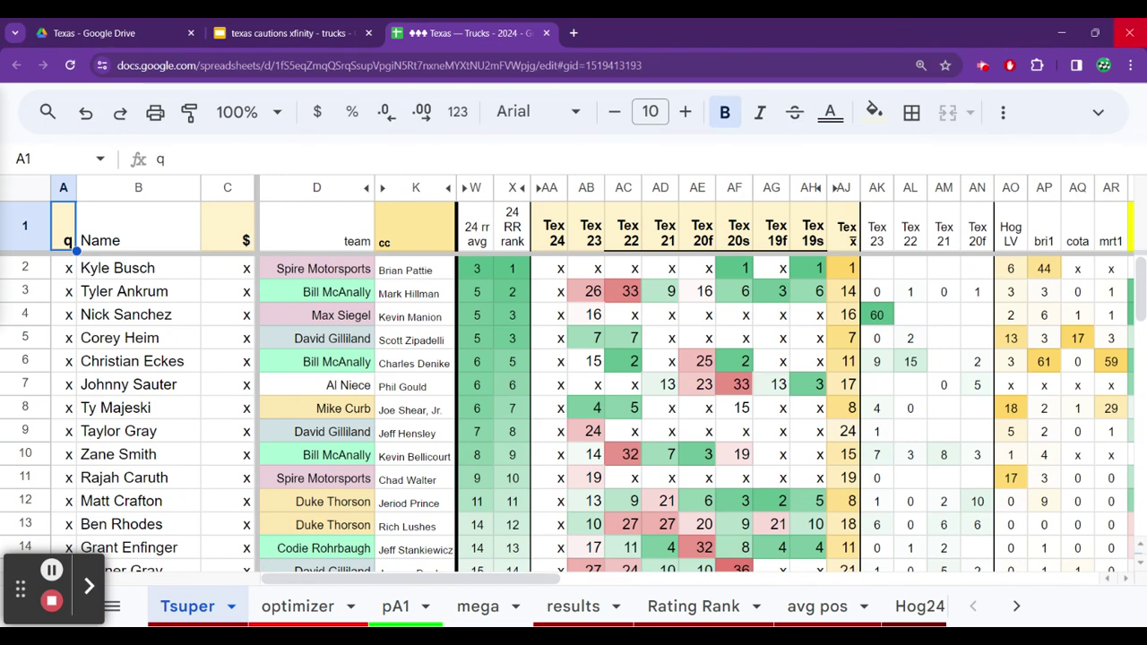
Step: Switch to the Texas cautions presentation in Google Slides and go through its first caution flag breakdown slides
click(333, 34)
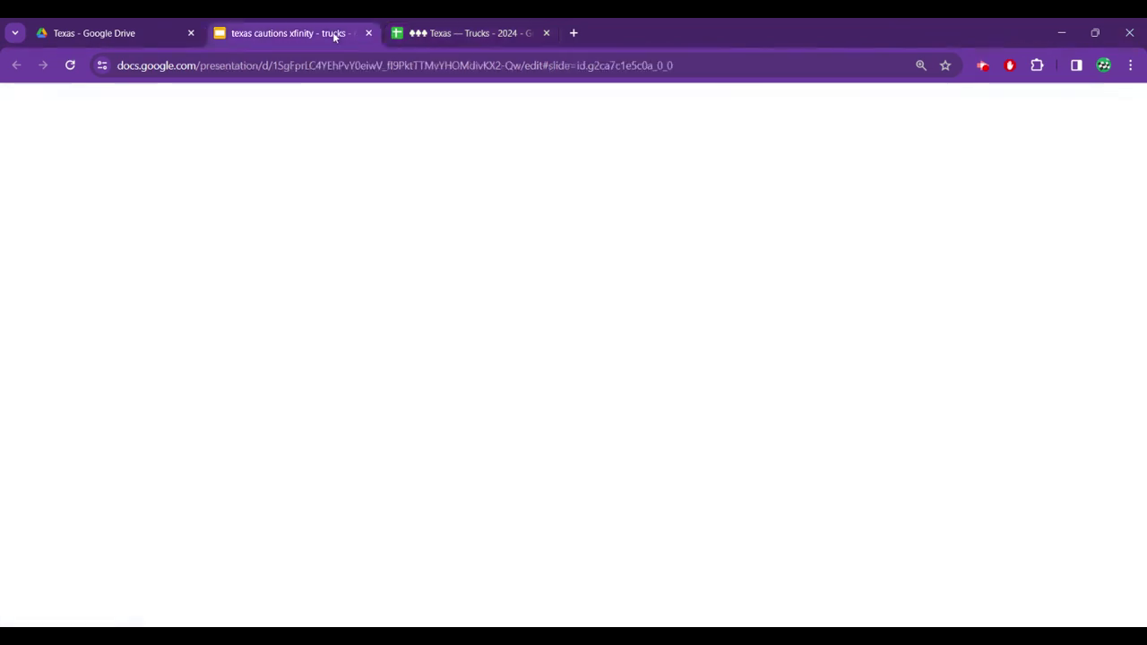
key(Down)
key(Down)
key(Down)
key(Down)
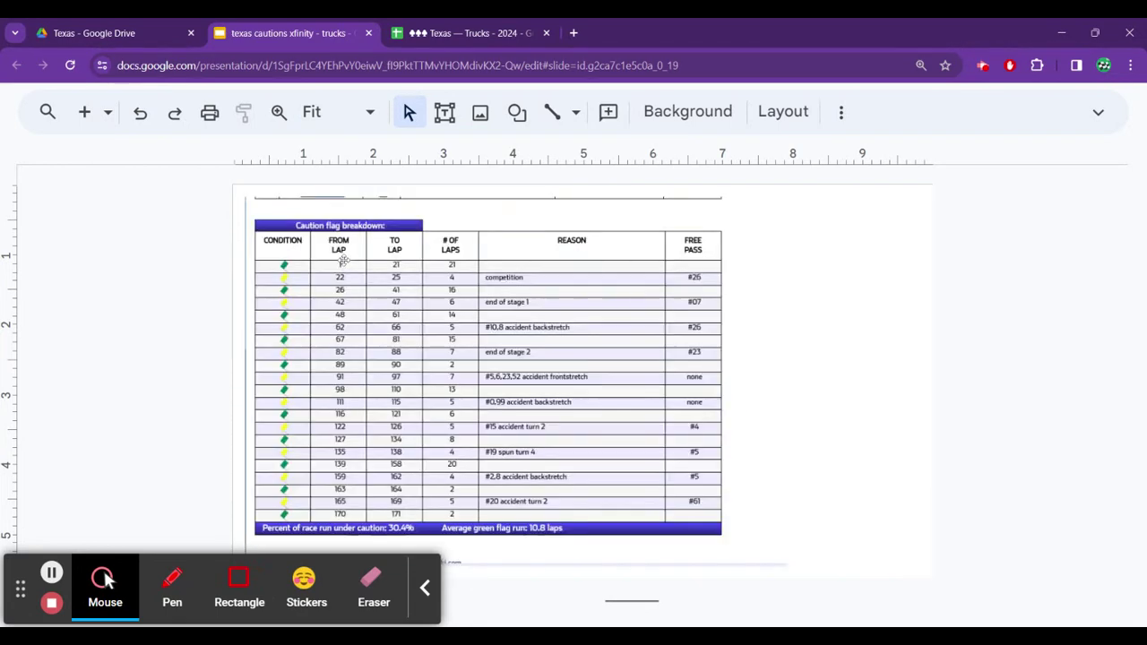
key(Down)
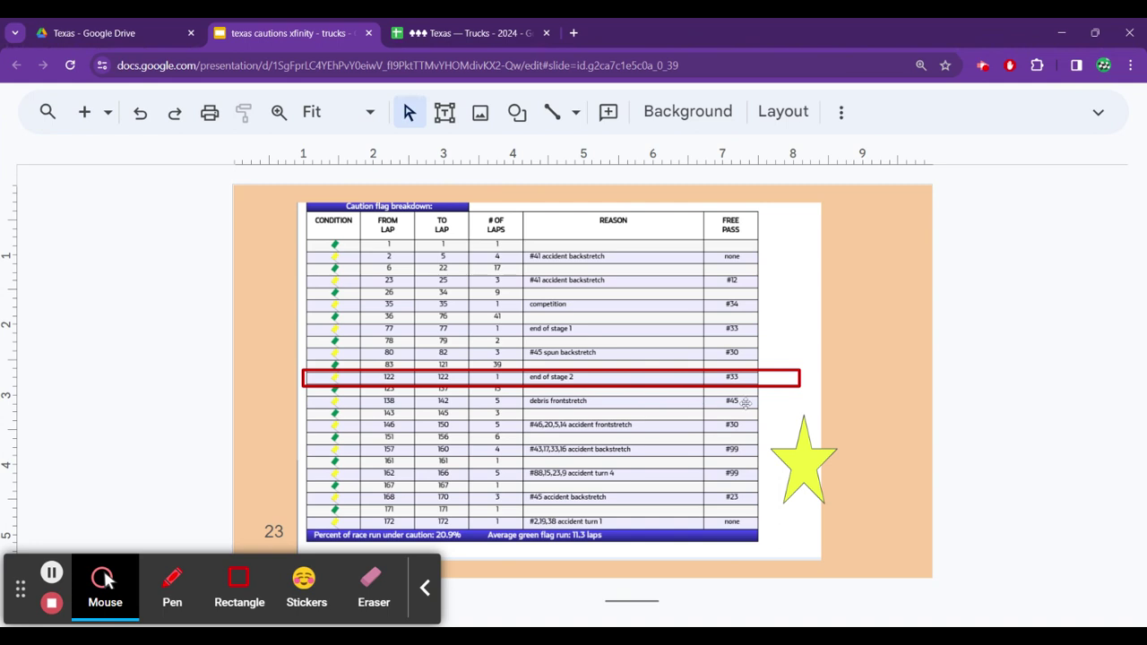
Step: Review the caution flag breakdowns of the Texas races from the 23 slide back to the 19s slide, noting the outlined caution rows
click(1072, 395)
key(Page_Down)
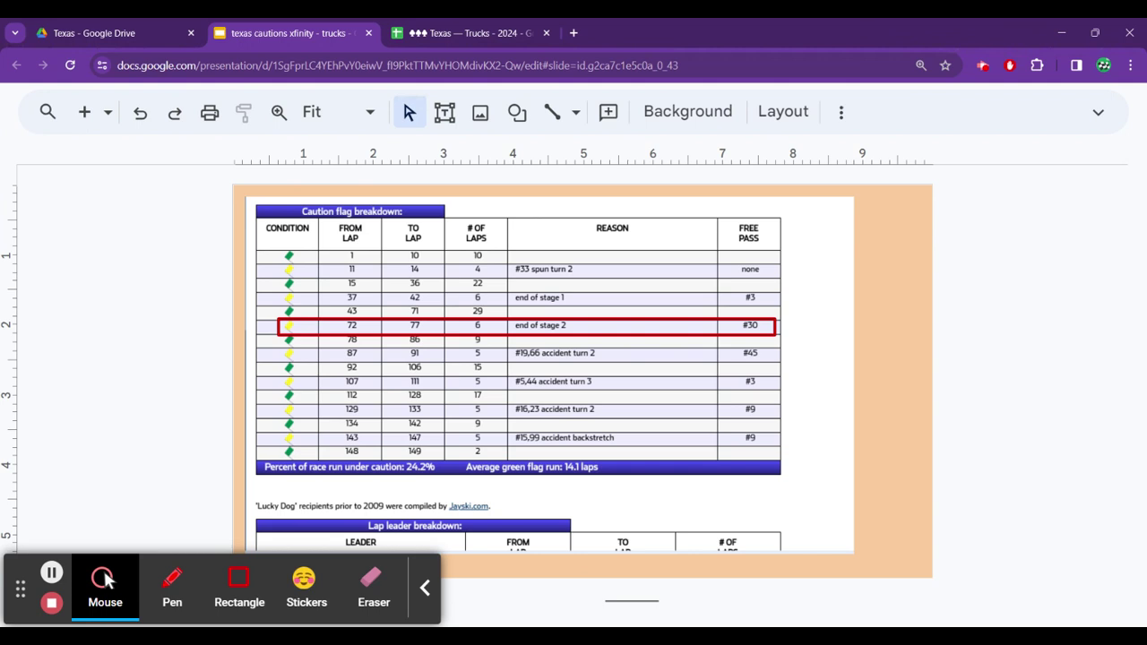
key(Down)
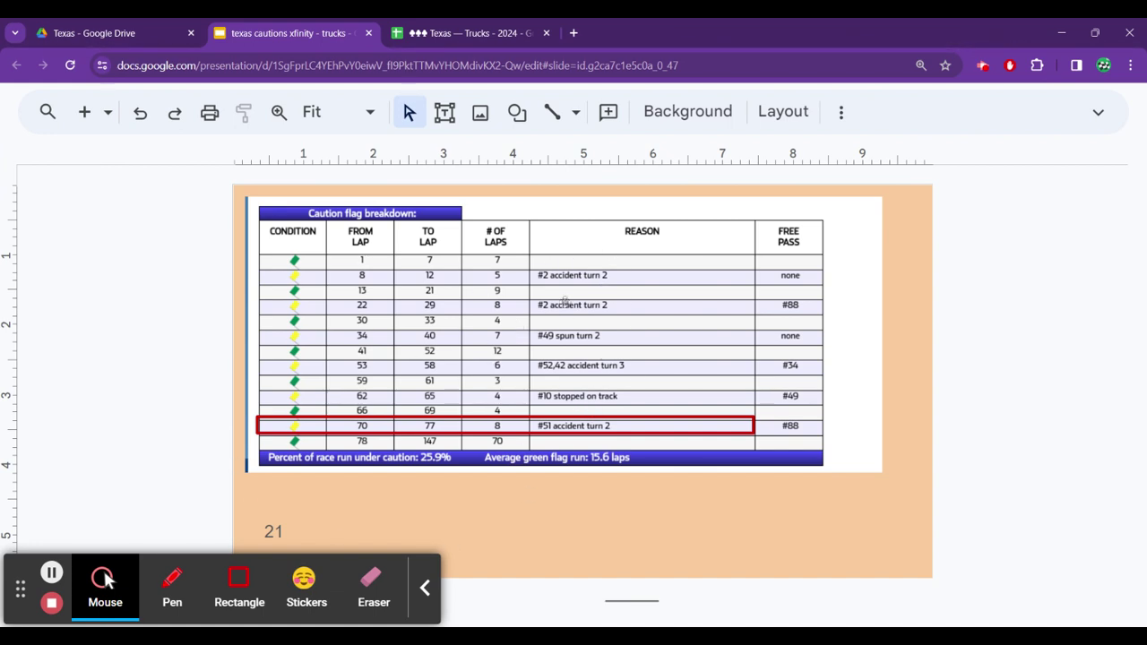
click(1011, 396)
key(Up)
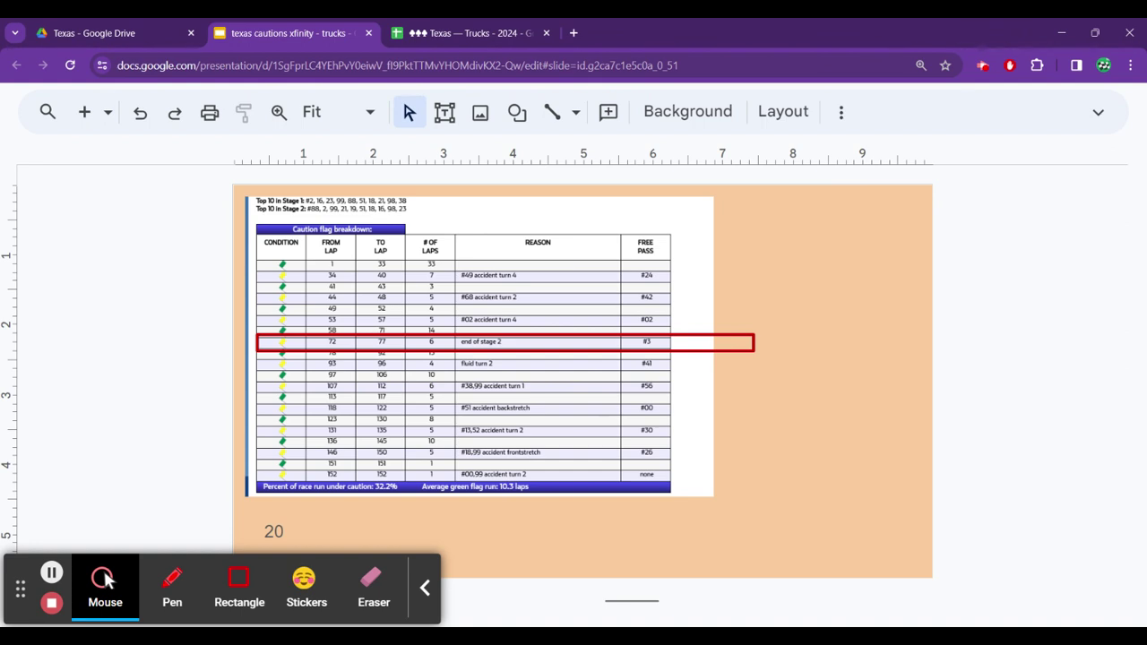
key(Down)
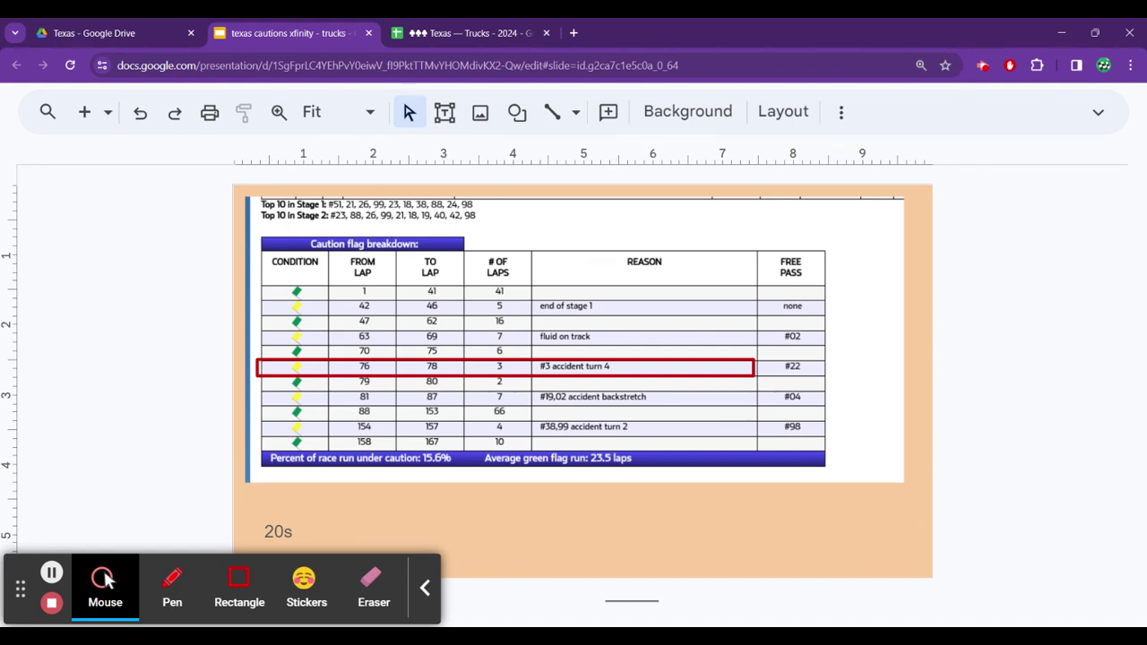
key(Up)
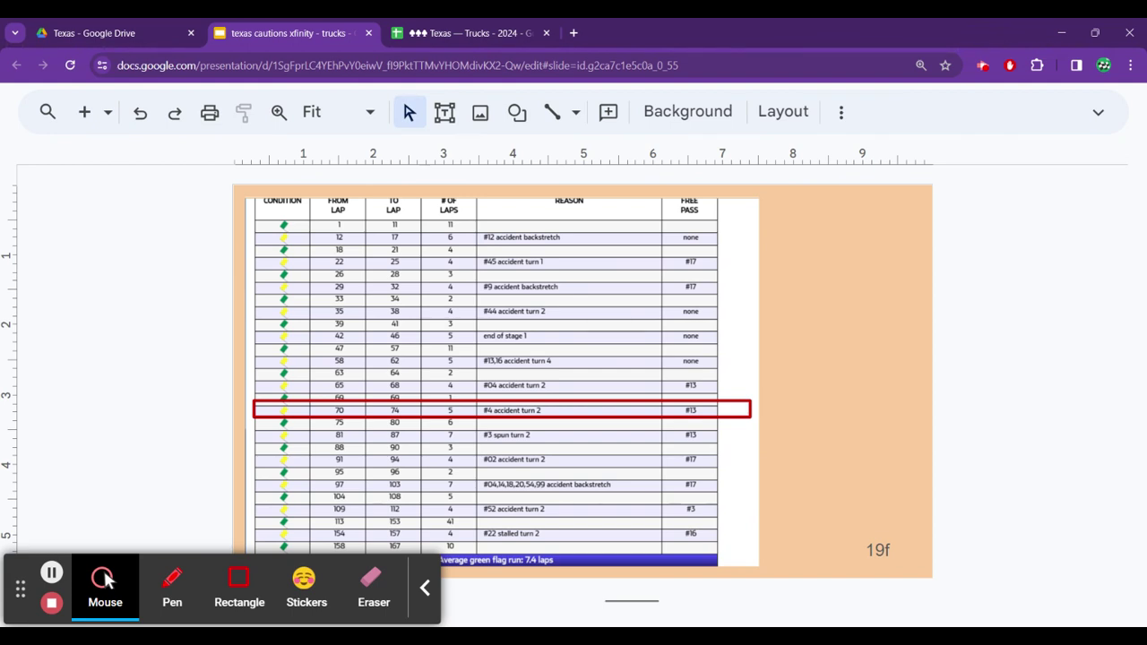
key(Down)
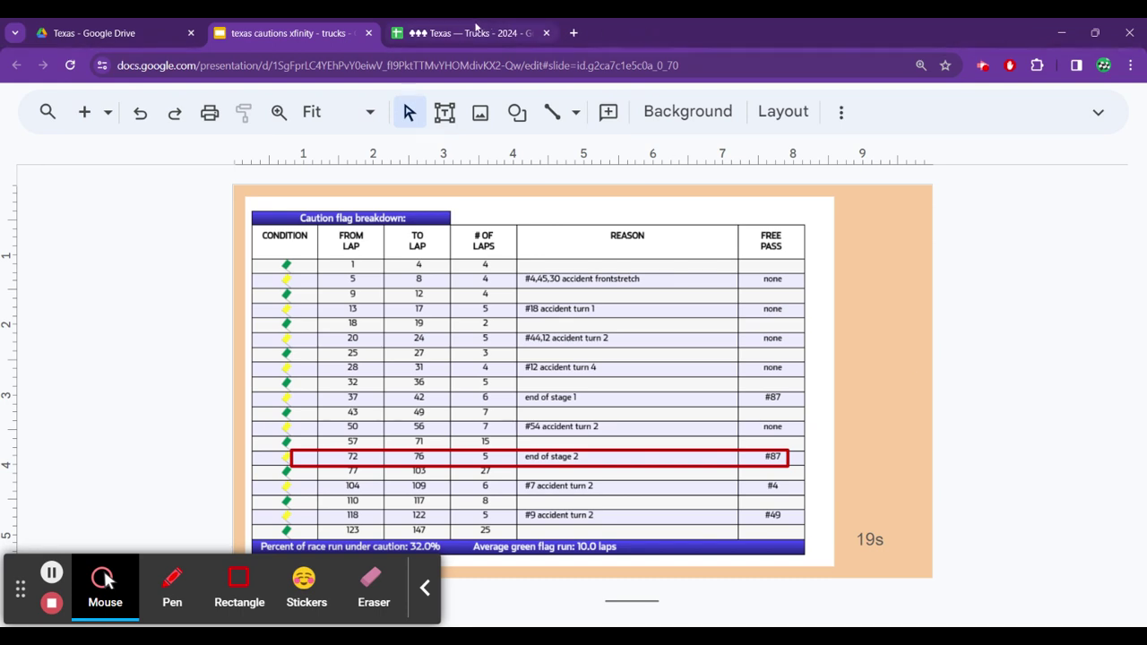
Step: Return to the Texas Trucks spreadsheet and inspect the 24 rr avg and 24 RR rank of the first driver on the Tsuper sheet
click(471, 33)
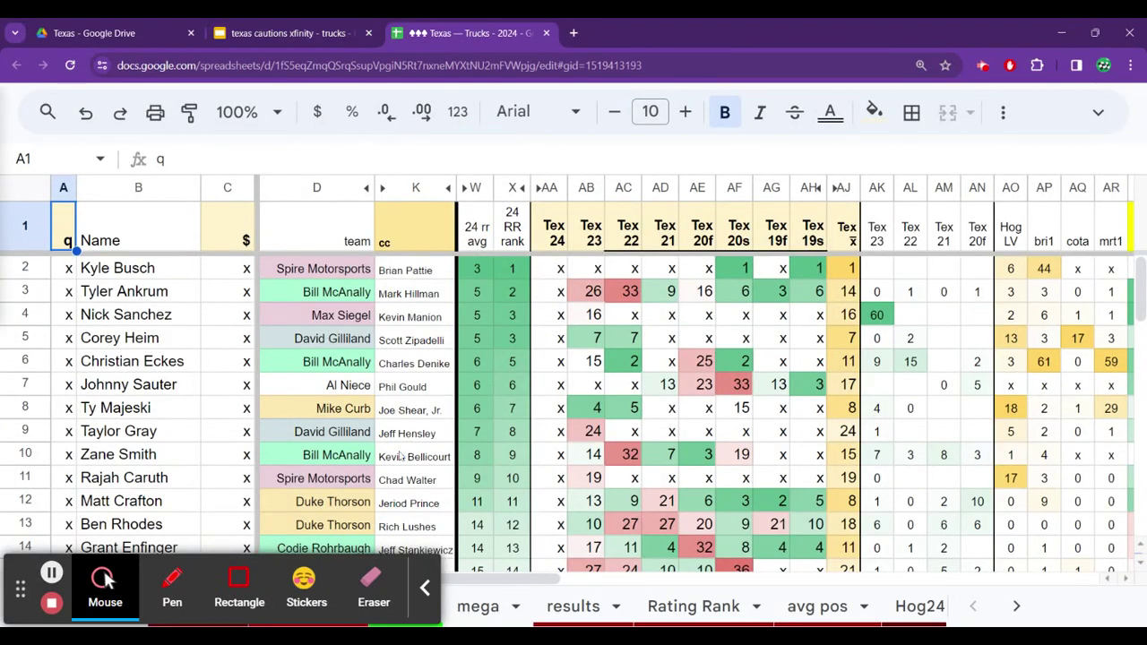
click(425, 587)
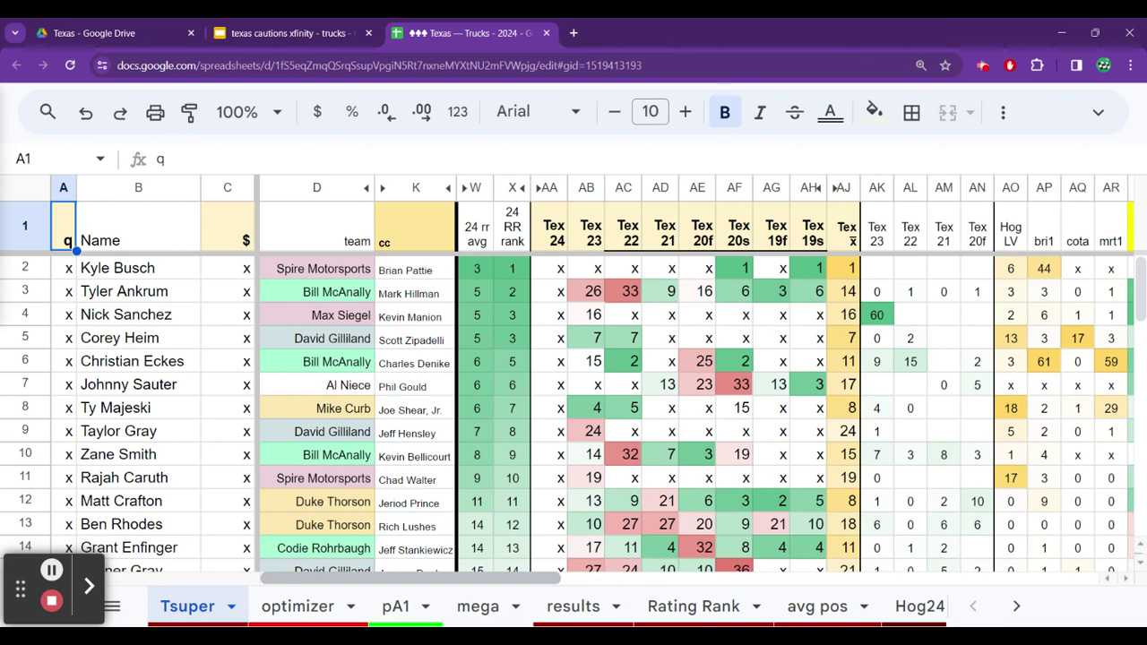
click(190, 271)
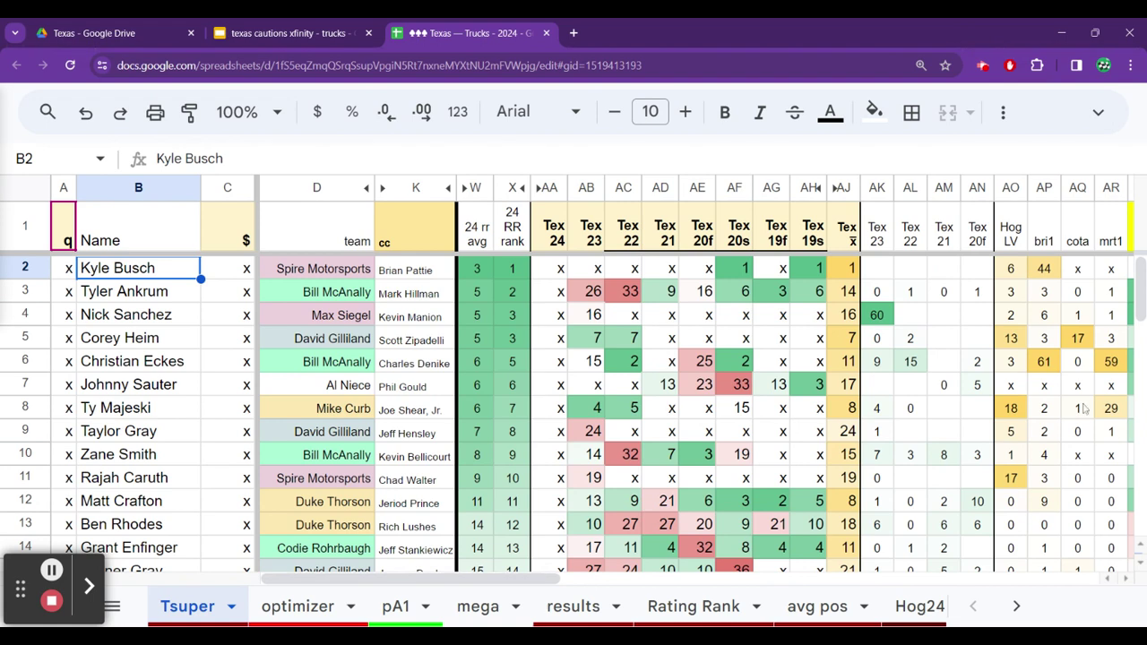
click(484, 272)
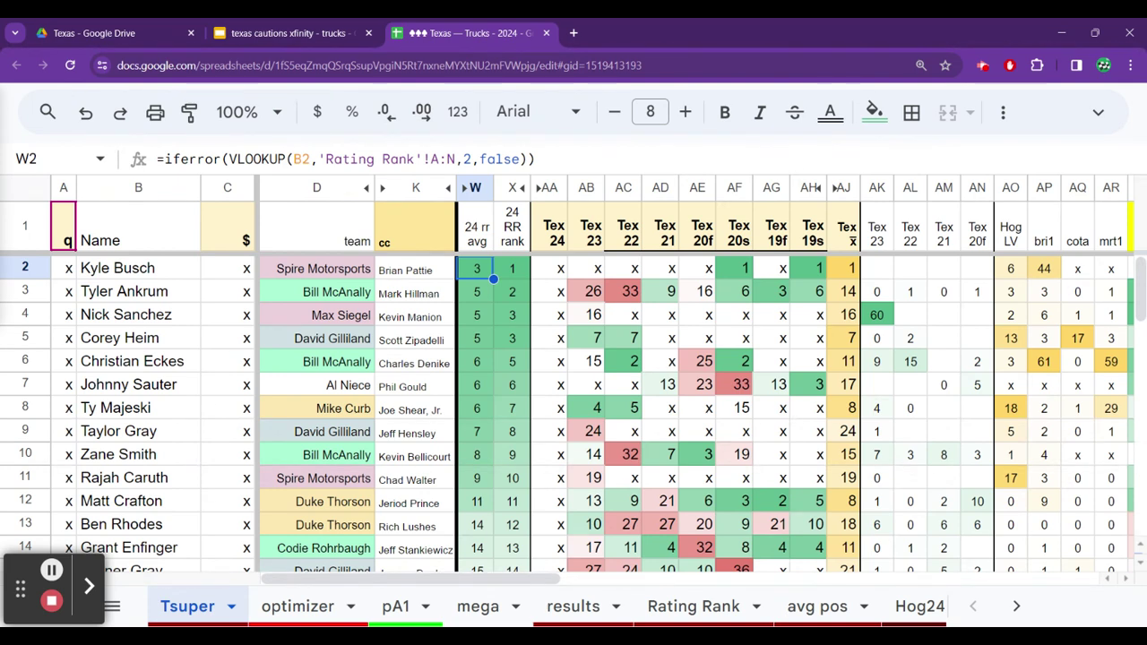
click(512, 268)
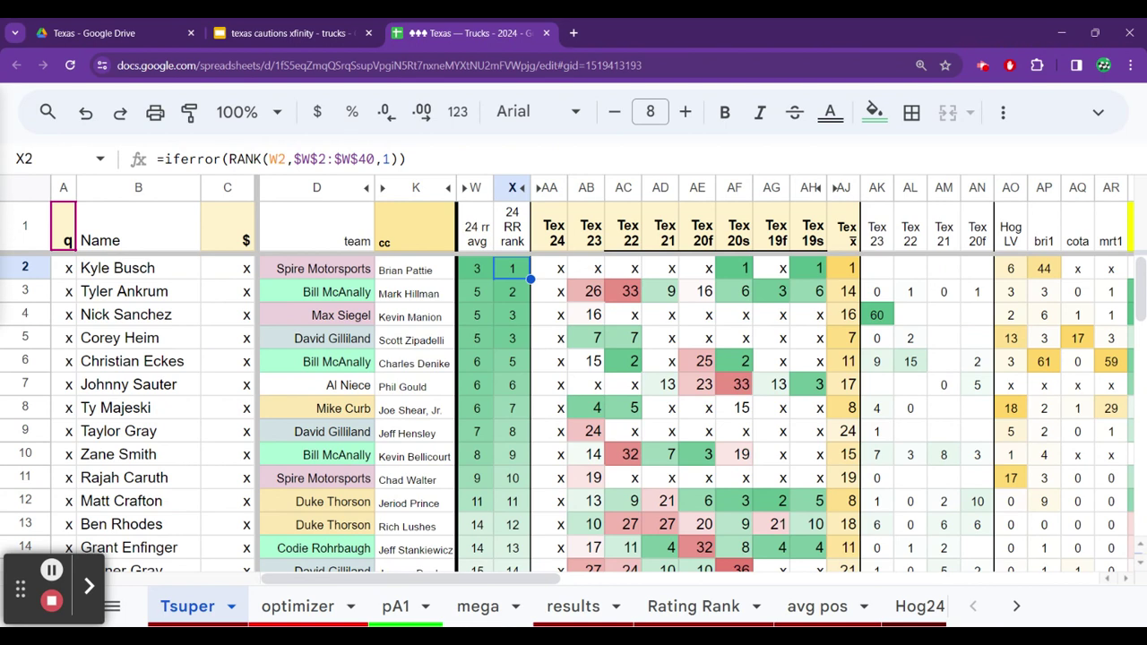
Step: Examine the top drivers' past Texas finishes in columns AA to AJ and their figures in columns AK to AM
key(Right)
key(Right)
key(Right)
key(Right)
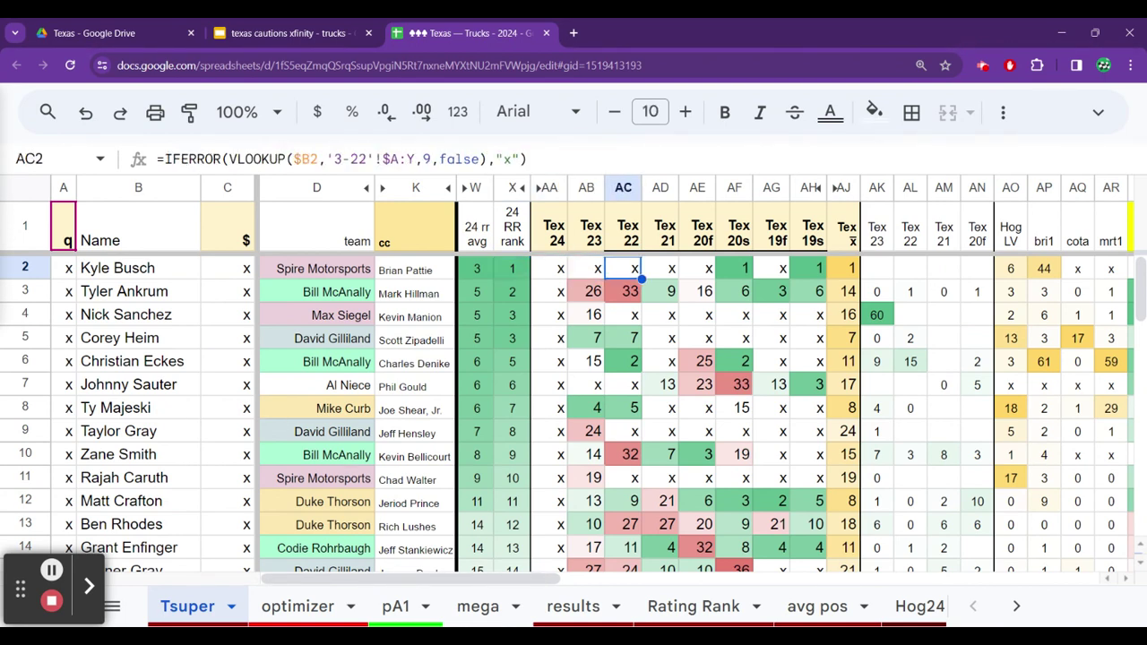
key(Down)
key(Right)
key(Right)
key(Right)
key(Down)
key(Right)
key(Right)
key(Right)
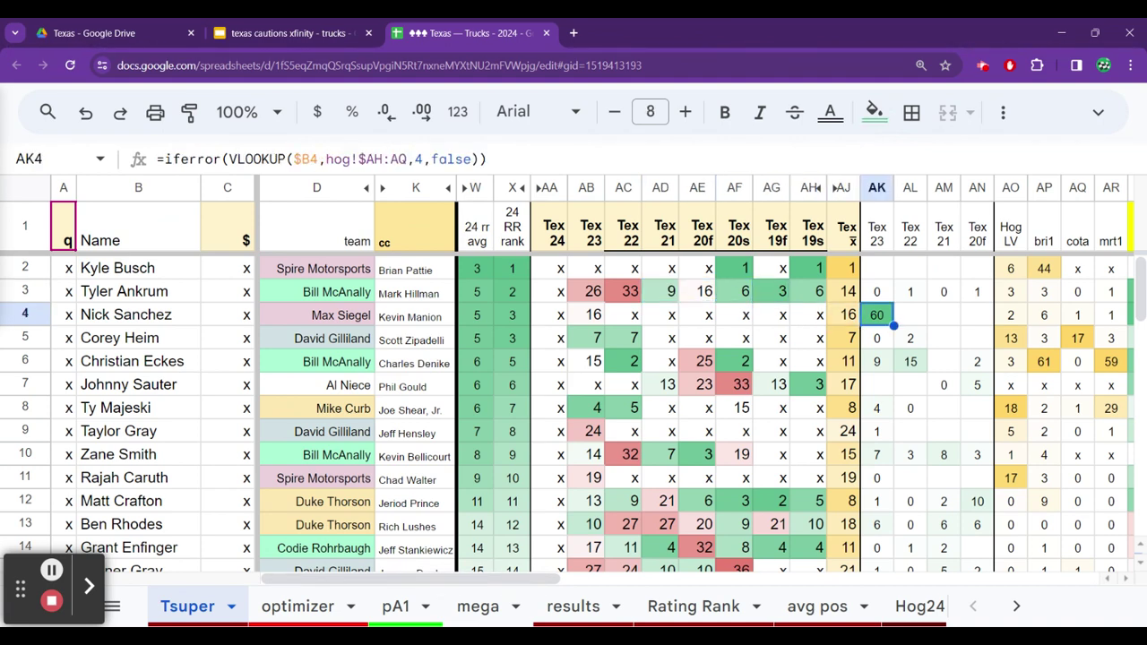
key(Right)
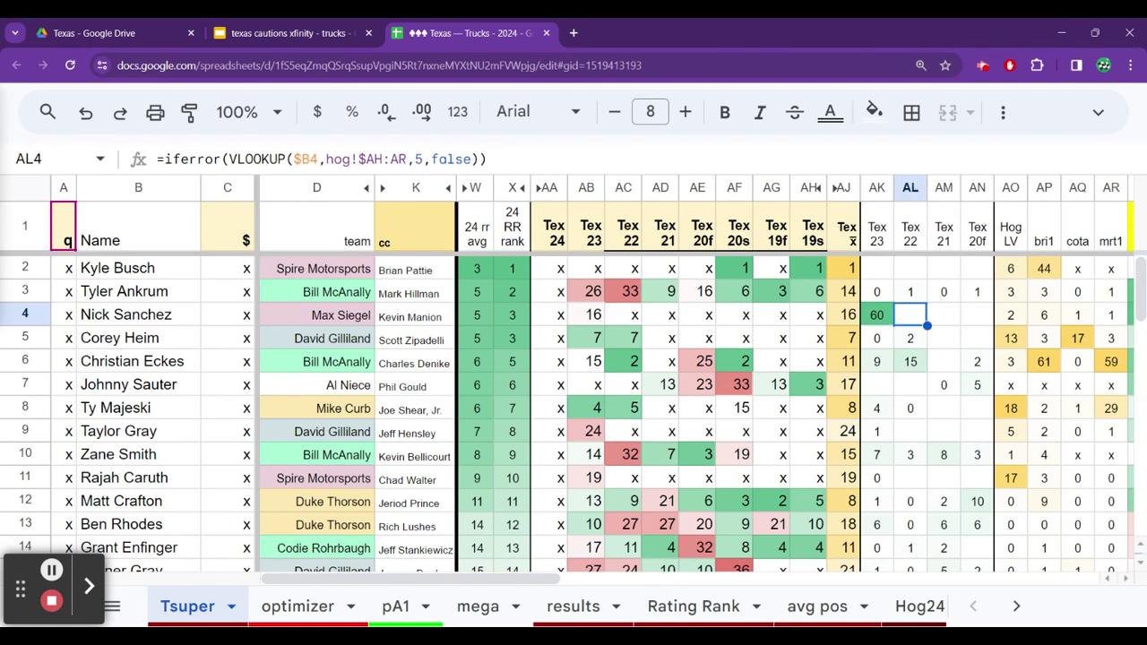
key(Down)
key(Right)
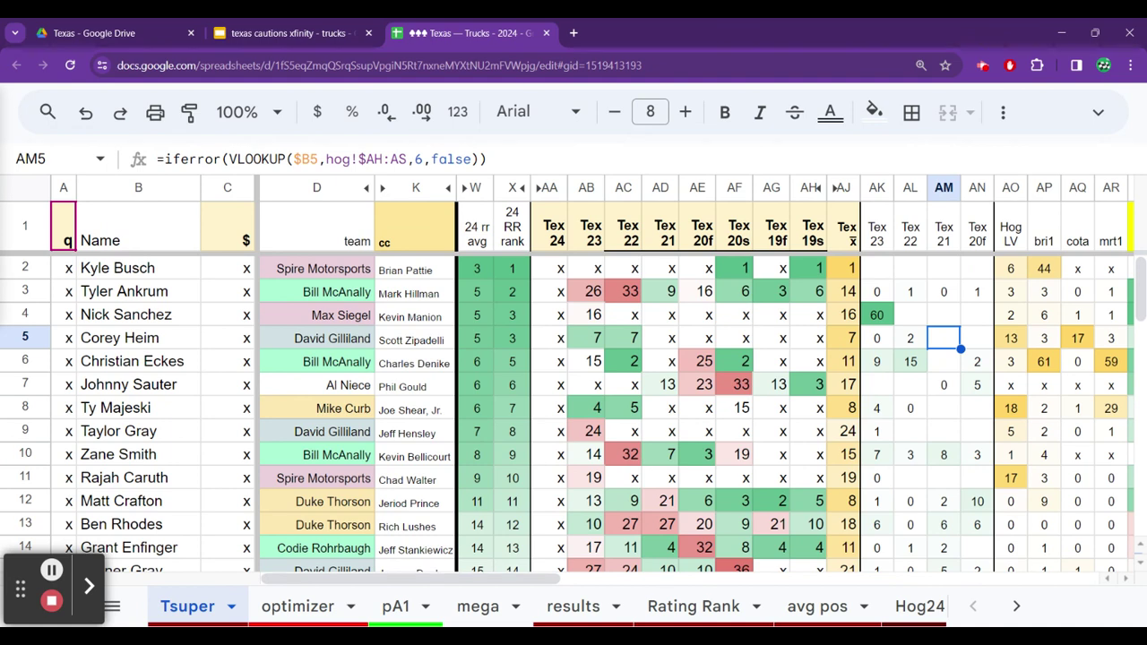
Step: Check the row 3 values in columns AL back to AJ, and go to the first driver's Tex 19f result in cell AG2
key(Up)
key(Up)
key(Left)
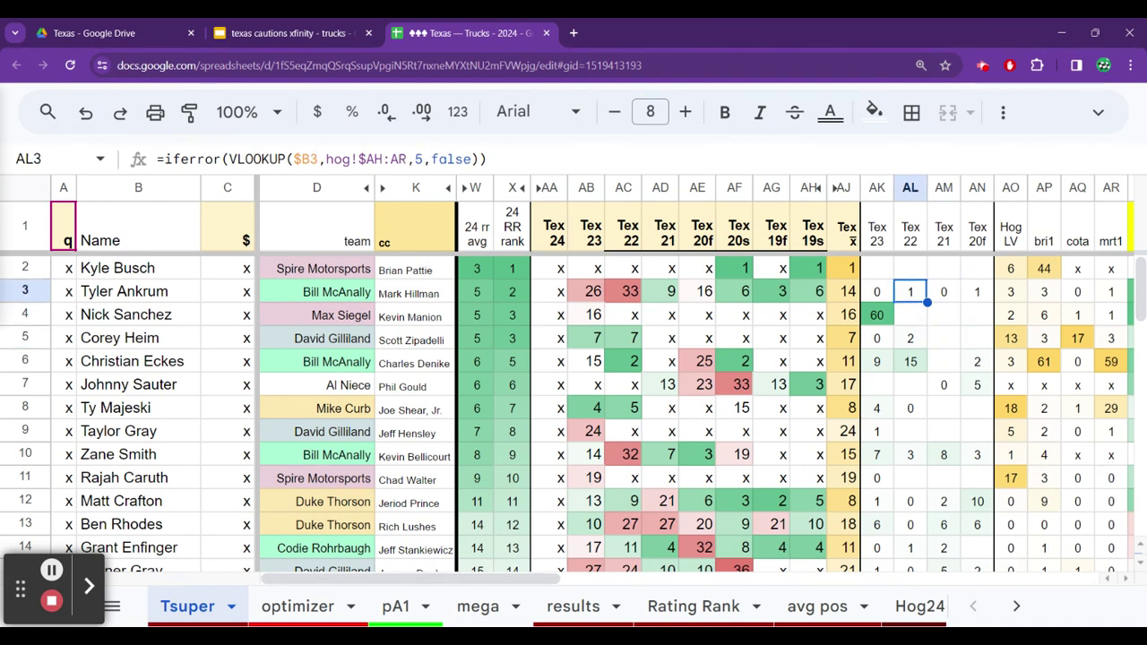
key(Left)
key(Left)
key(Left)
key(Up)
key(Left)
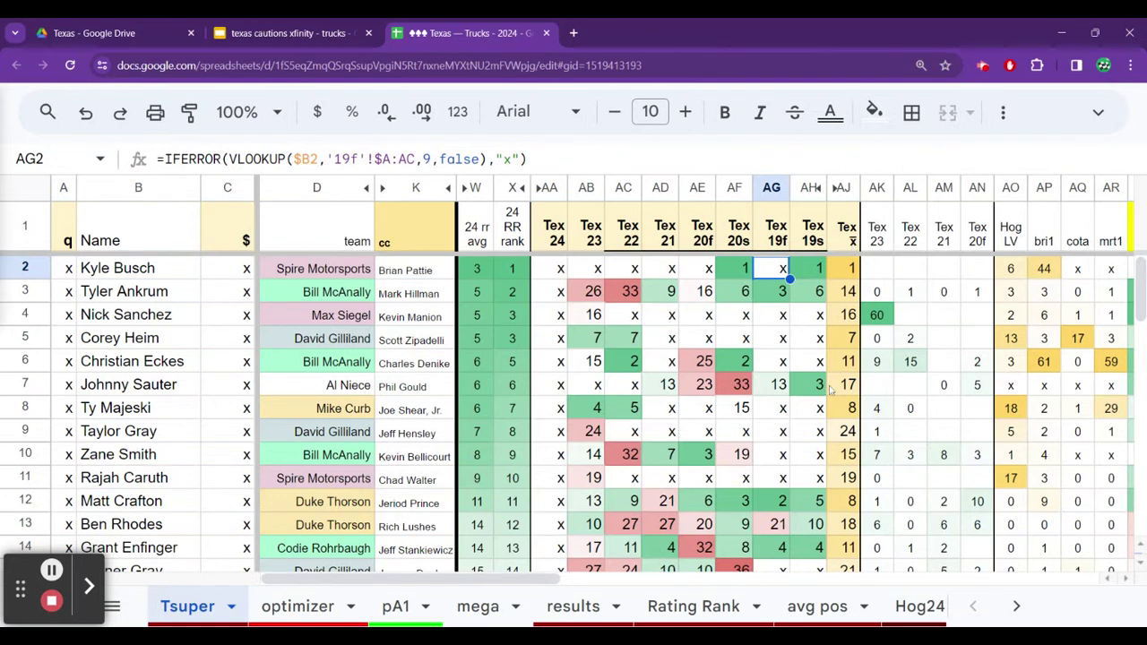
Step: Open the 20s sheet and examine the Led column values for the top three drivers
click(1019, 606)
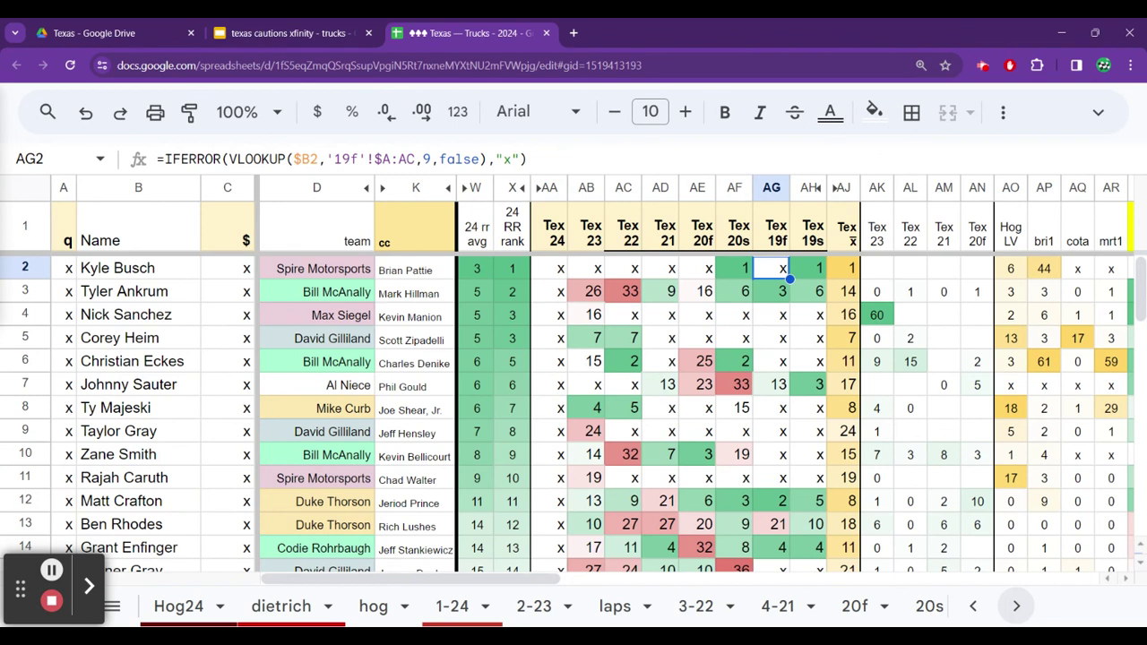
click(929, 606)
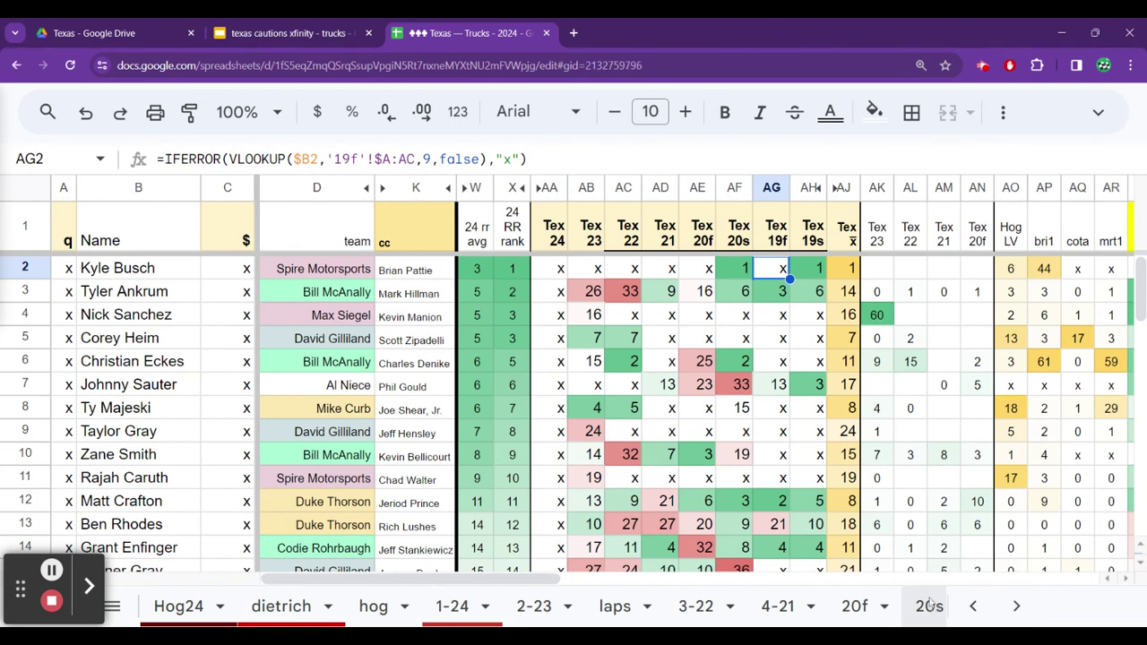
click(361, 299)
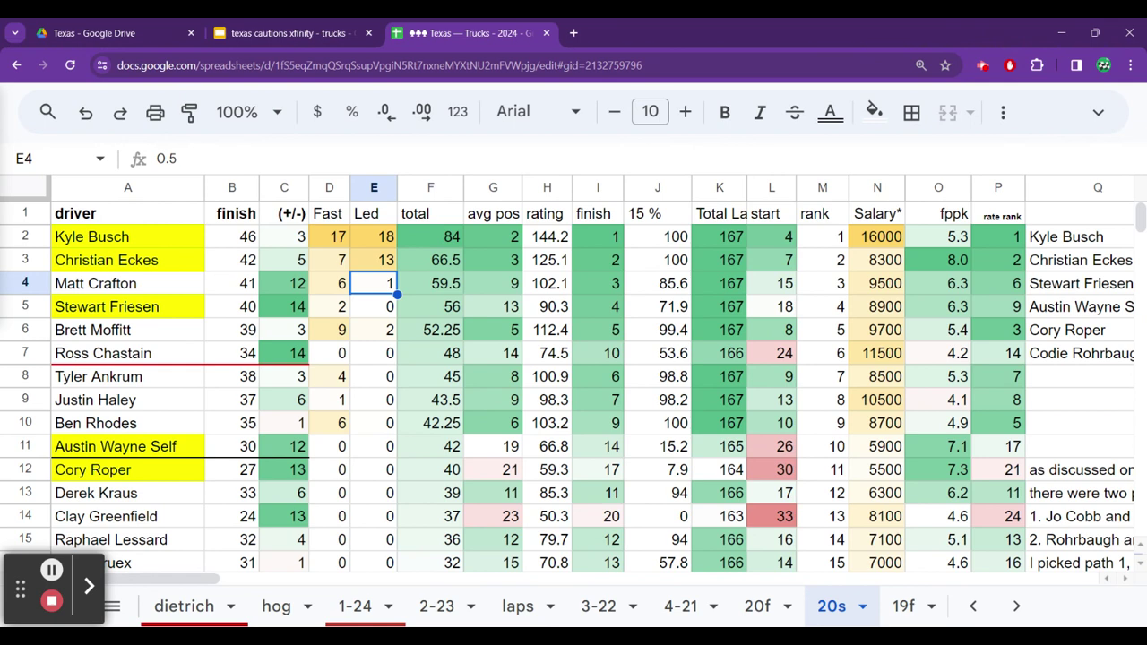
key(Up)
key(Up)
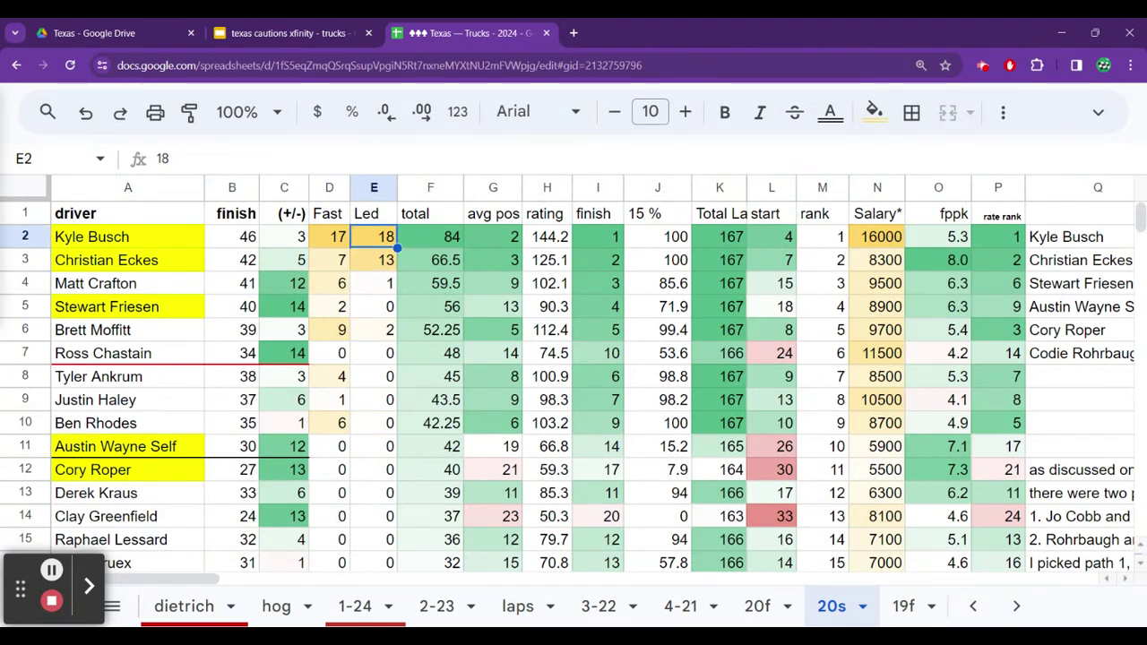
Step: Compare the total points and Led values of the first two drivers on the 20s sheet
click(430, 236)
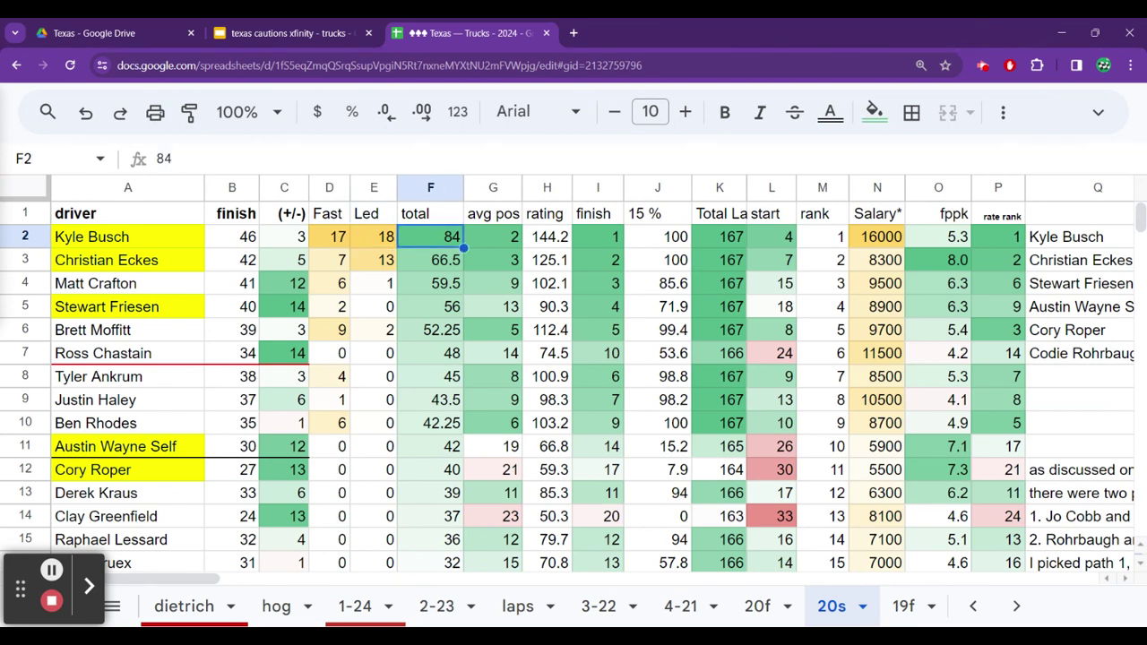
click(431, 260)
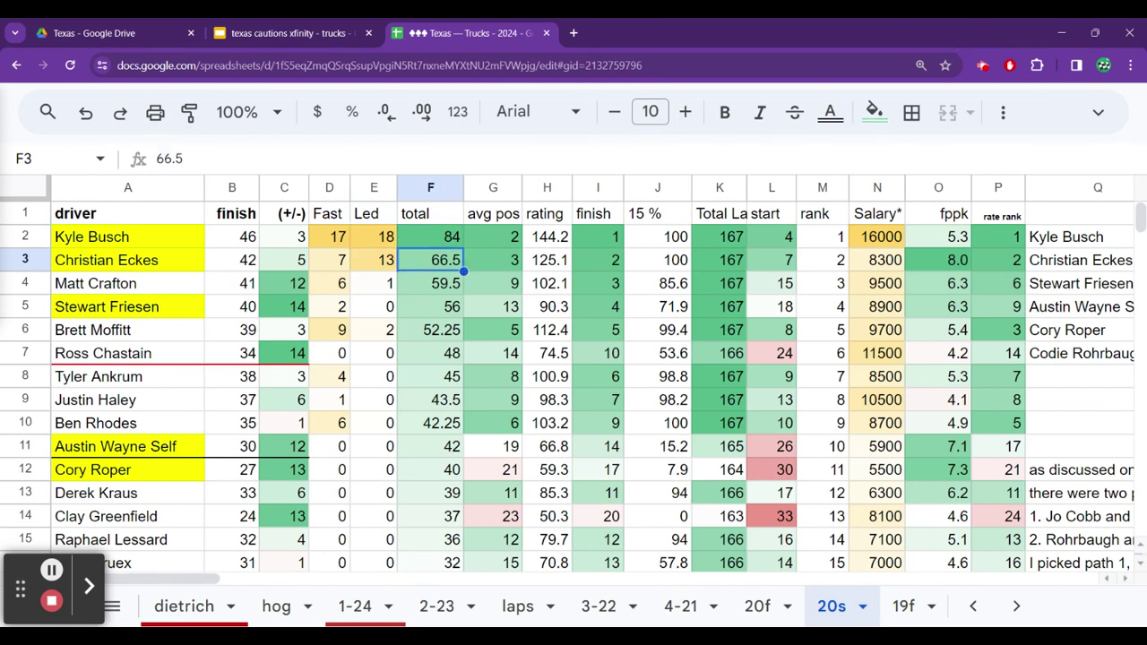
click(373, 260)
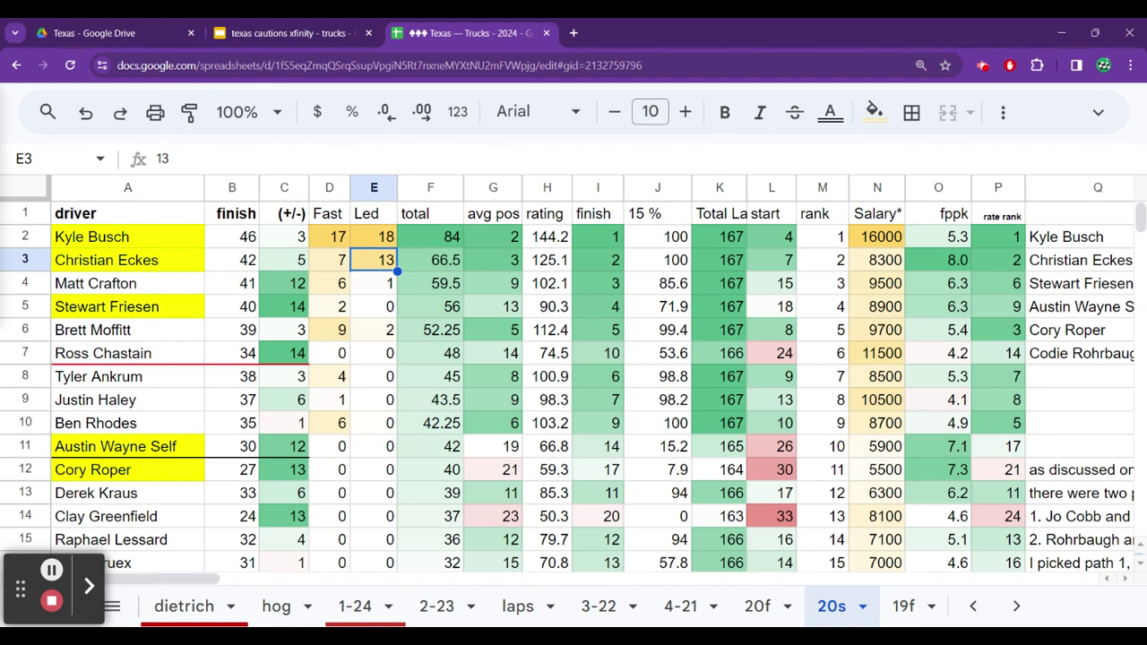
click(430, 260)
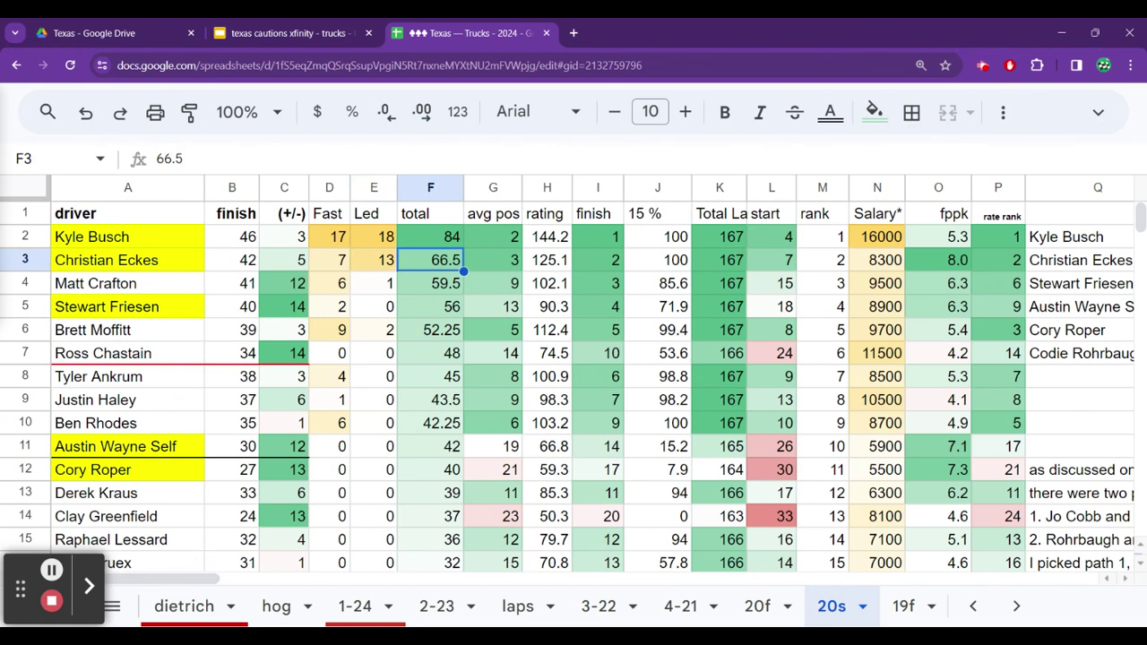
Step: Read across the row 5 statistics to the fppk column and check its values down to row 7
key(Up)
key(Down)
key(Down)
key(Down)
key(Right)
key(Right)
key(Right)
key(Right)
key(Right)
key(Right)
key(Right)
key(Right)
key(Right)
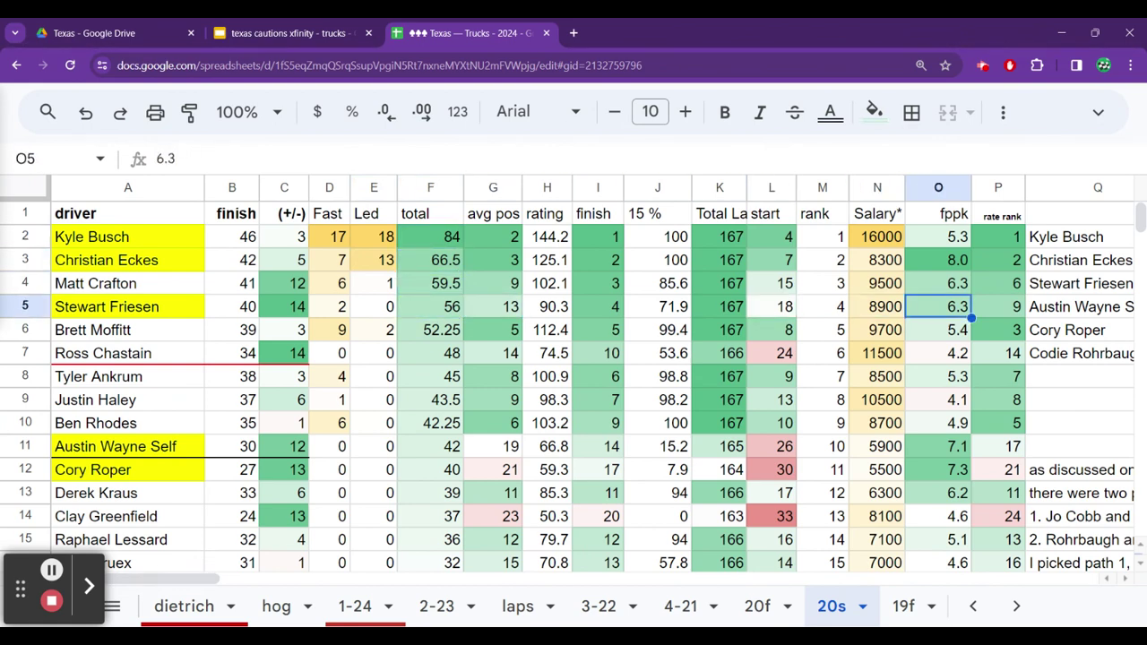
key(Down)
key(Down)
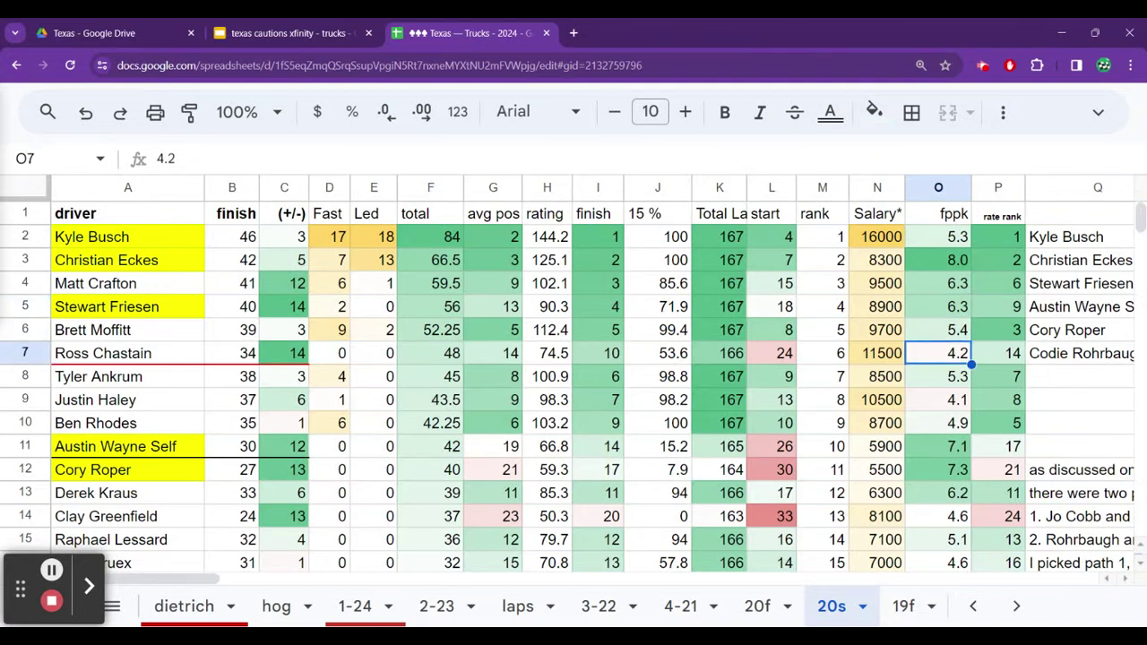
Step: Check the row 7 driver's rank and Salary values against fppk, and look back up the fppk column
key(Left)
key(Left)
key(Left)
key(Right)
key(Right)
key(Right)
key(Up)
key(Up)
key(Up)
key(Up)
key(Up)
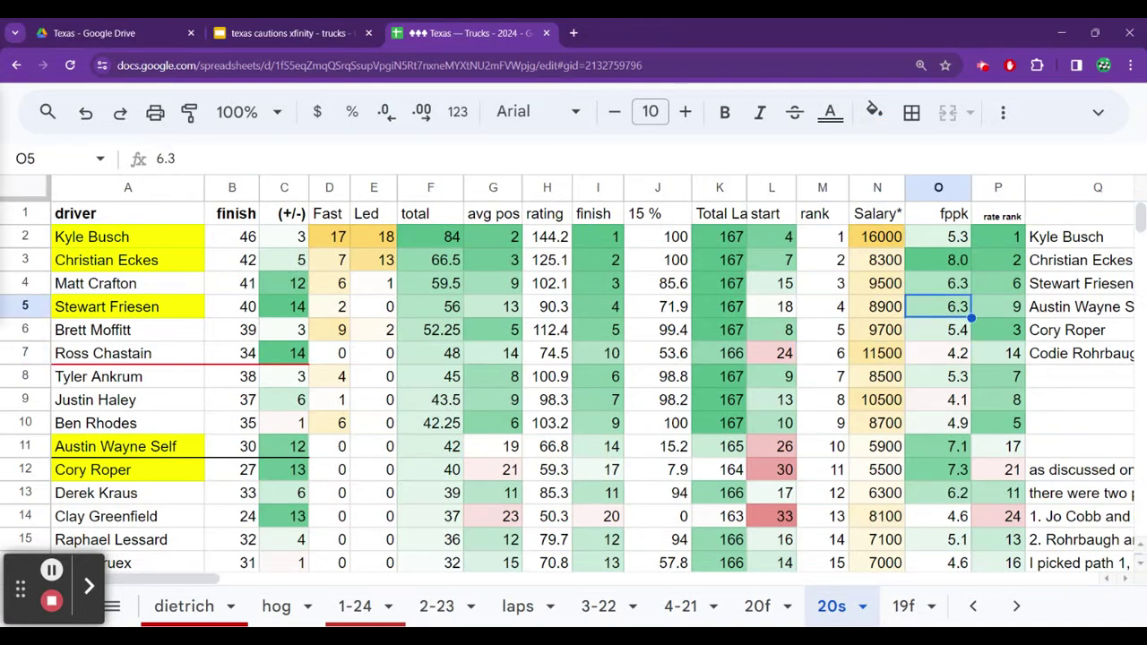
Step: Compare the fppk values of the top drivers, finishing on the row 3 driver's Salary
key(Down)
key(Down)
key(Down)
key(Up)
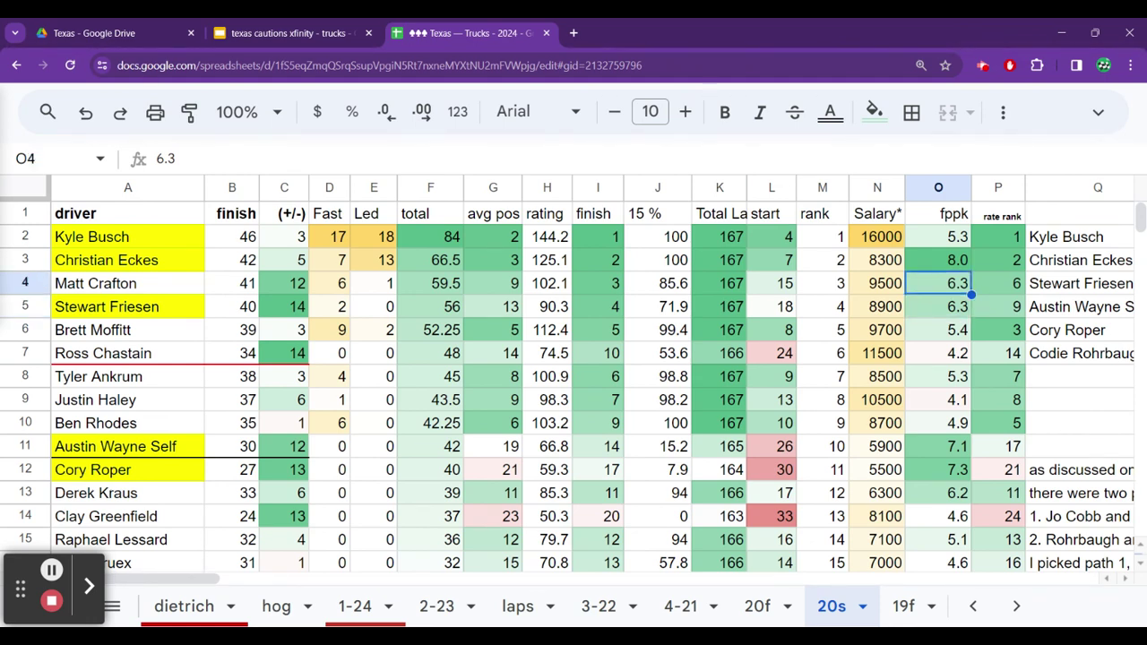
key(Down)
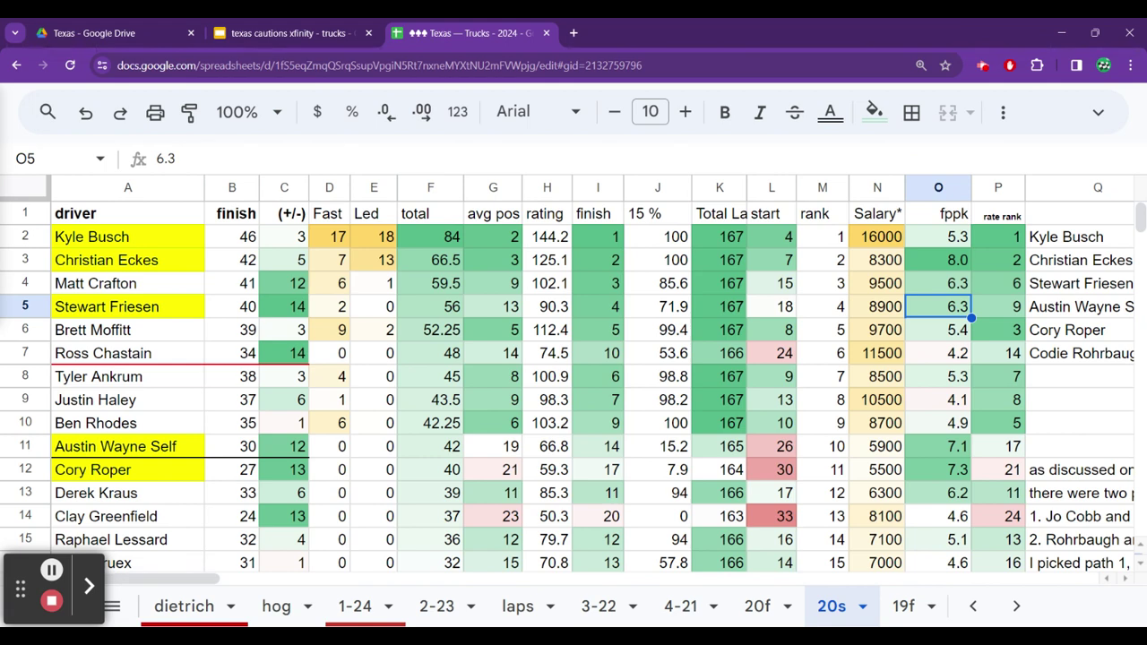
key(Up)
key(Up)
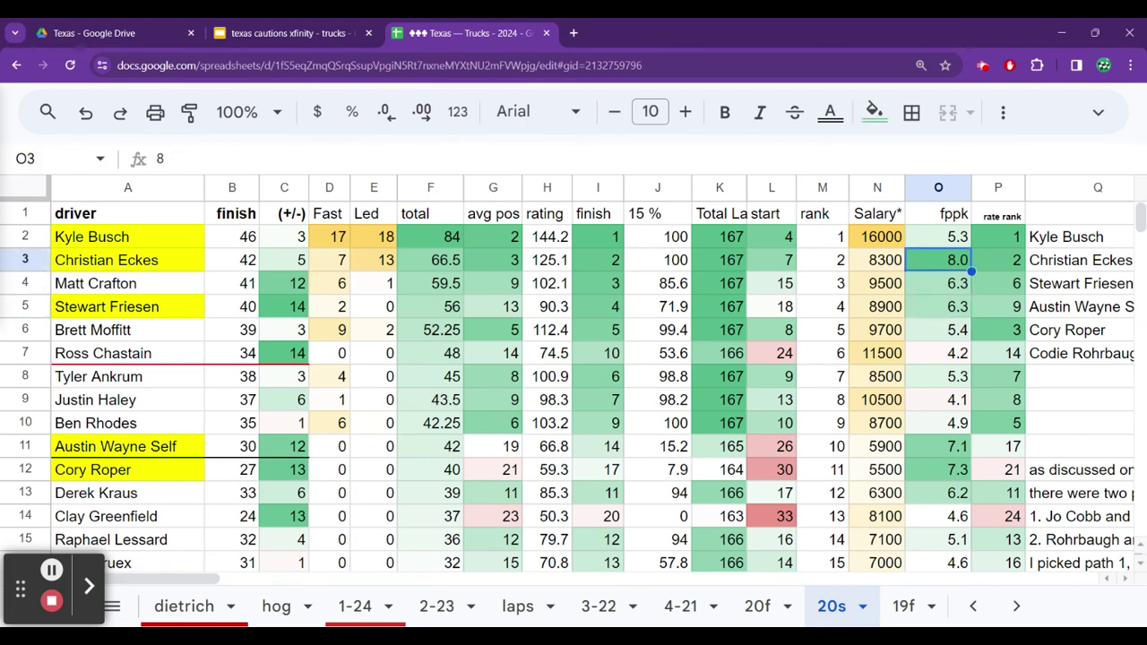
key(Left)
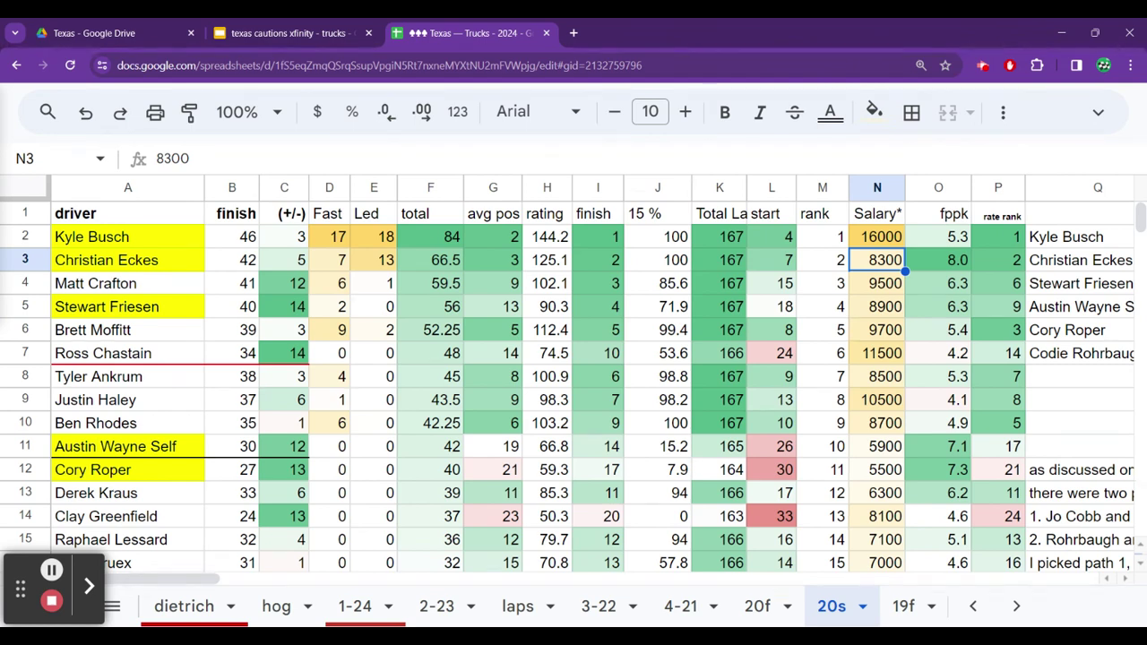
Step: Check the race finish values of the drivers in rows 4 and 5 on the 20s sheet
key(Down)
key(Right)
key(Left)
click(598, 284)
key(Down)
key(Down)
key(Down)
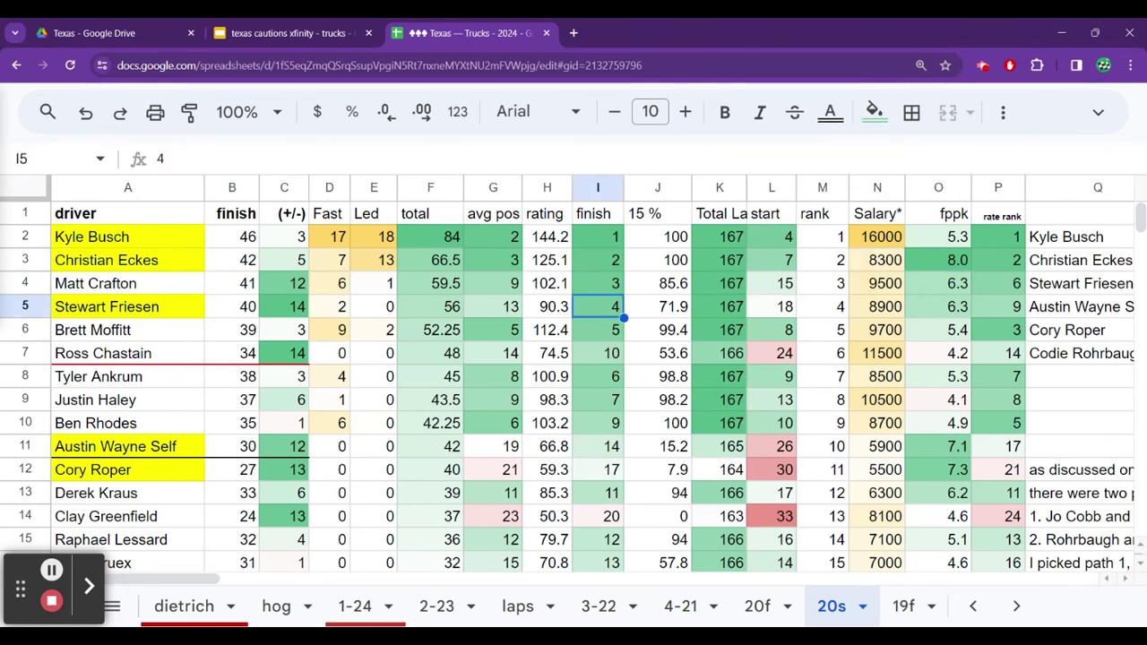
Step: Read back across to the Led column and check its values down to the highlighted row 11 driver
key(Down)
key(Left)
key(Left)
key(Left)
key(Left)
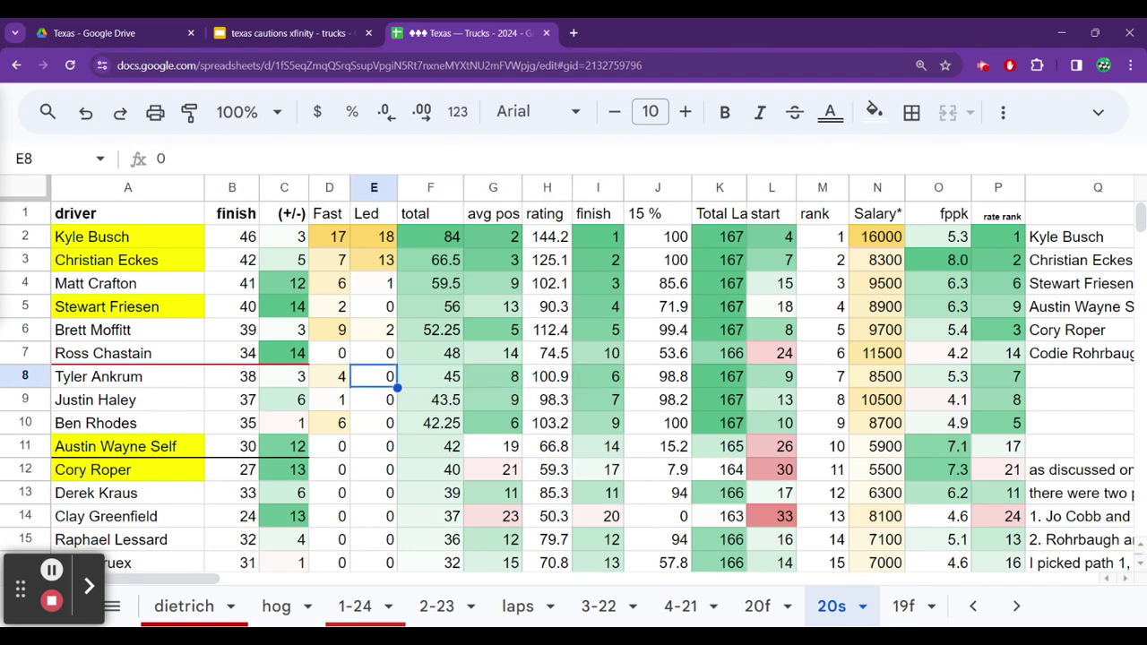
key(Down)
key(Down)
key(Down)
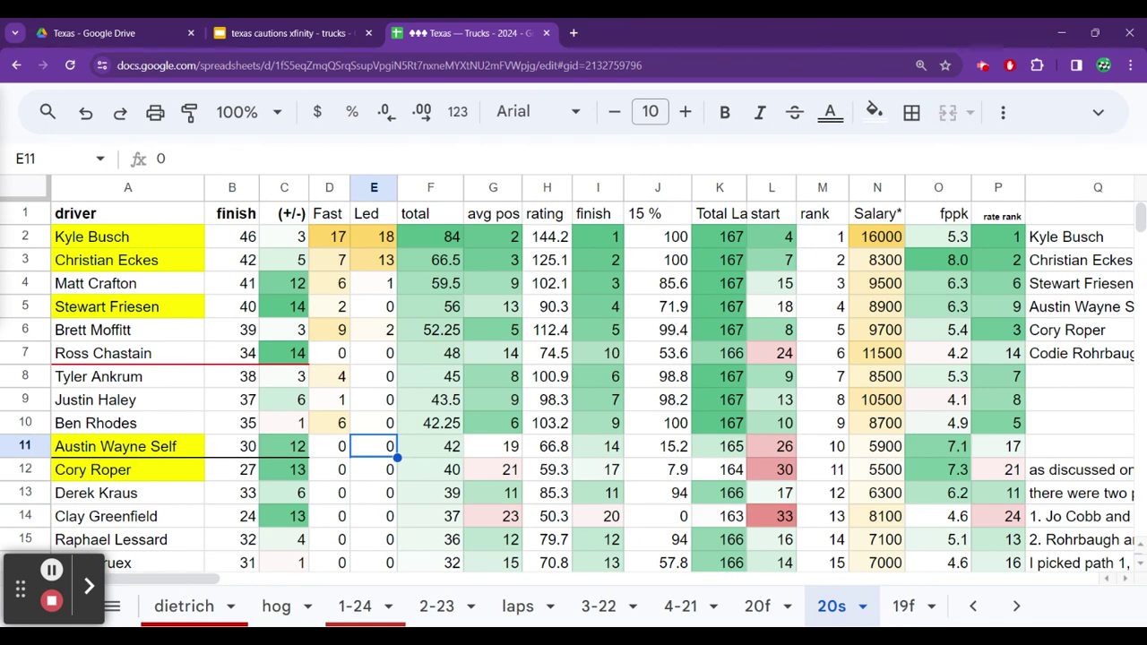
Step: Compare the highlighted drivers in rows 11 and 12 in the Led column, continuing down to row 17
click(373, 470)
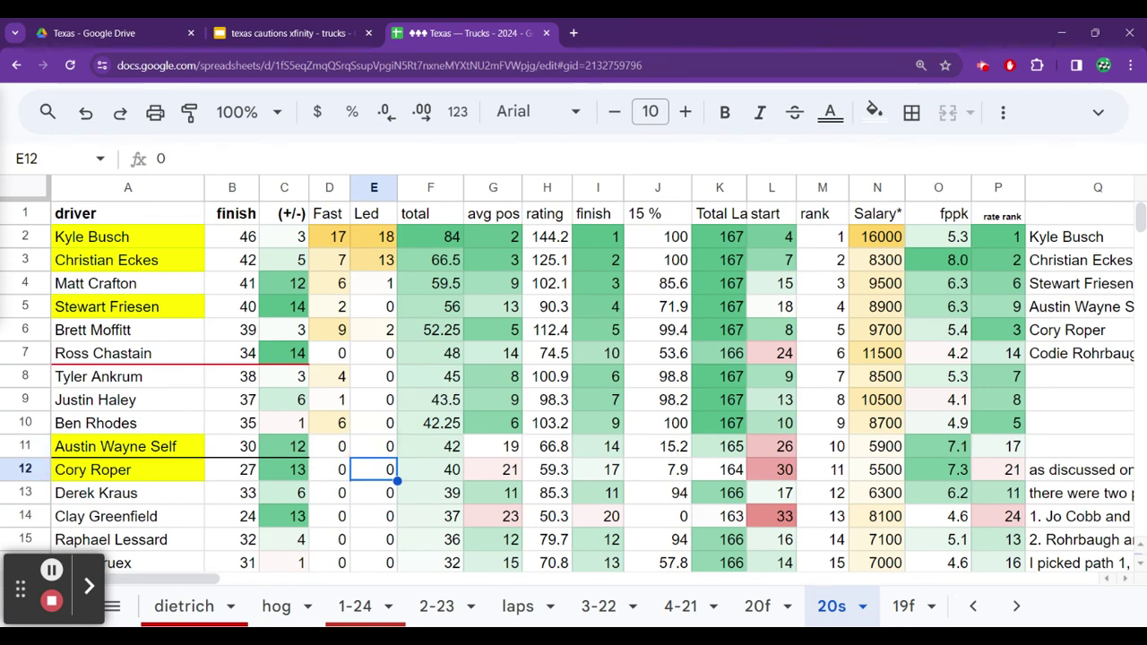
click(374, 446)
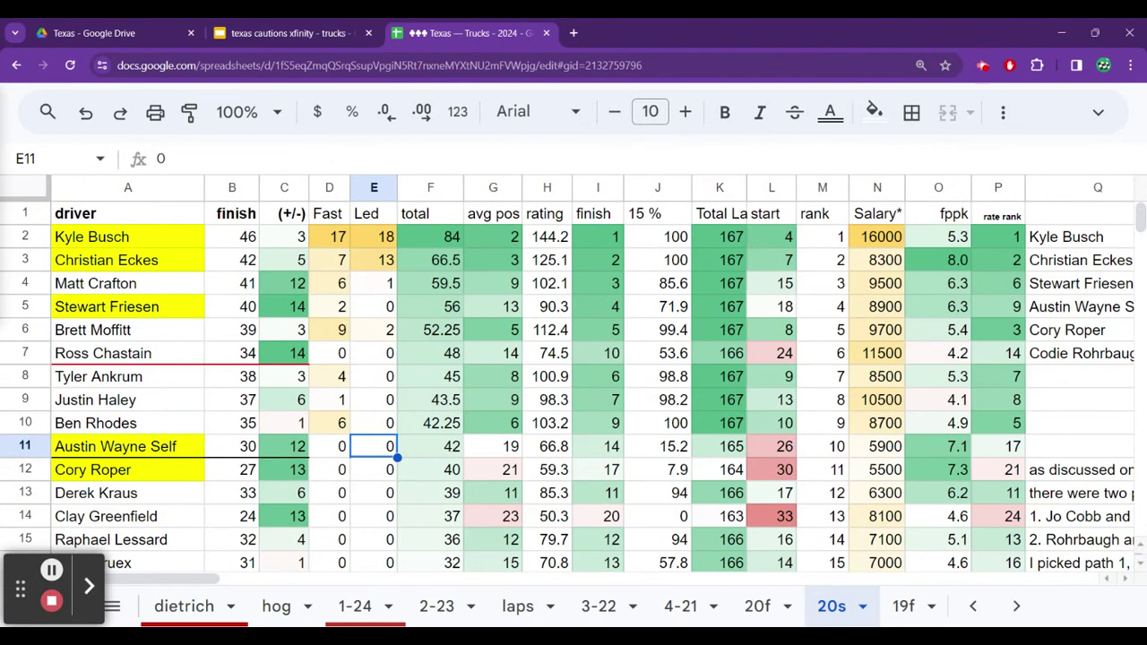
click(374, 470)
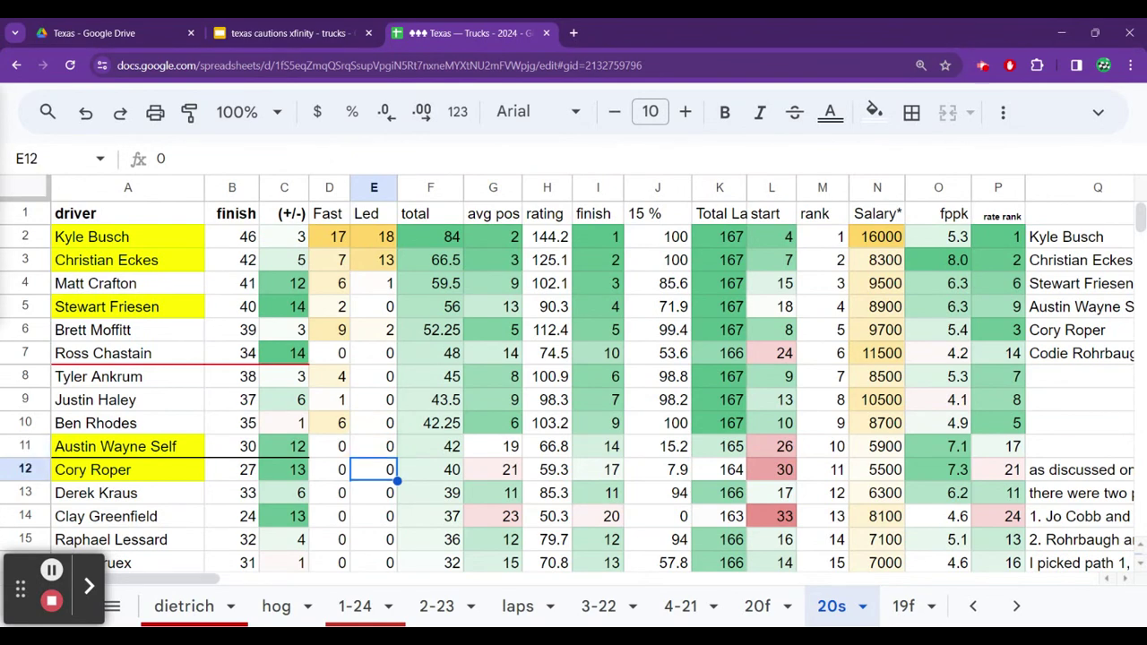
key(Down)
key(Down)
key(Down)
key(Down)
key(Down)
key(Down)
key(Down)
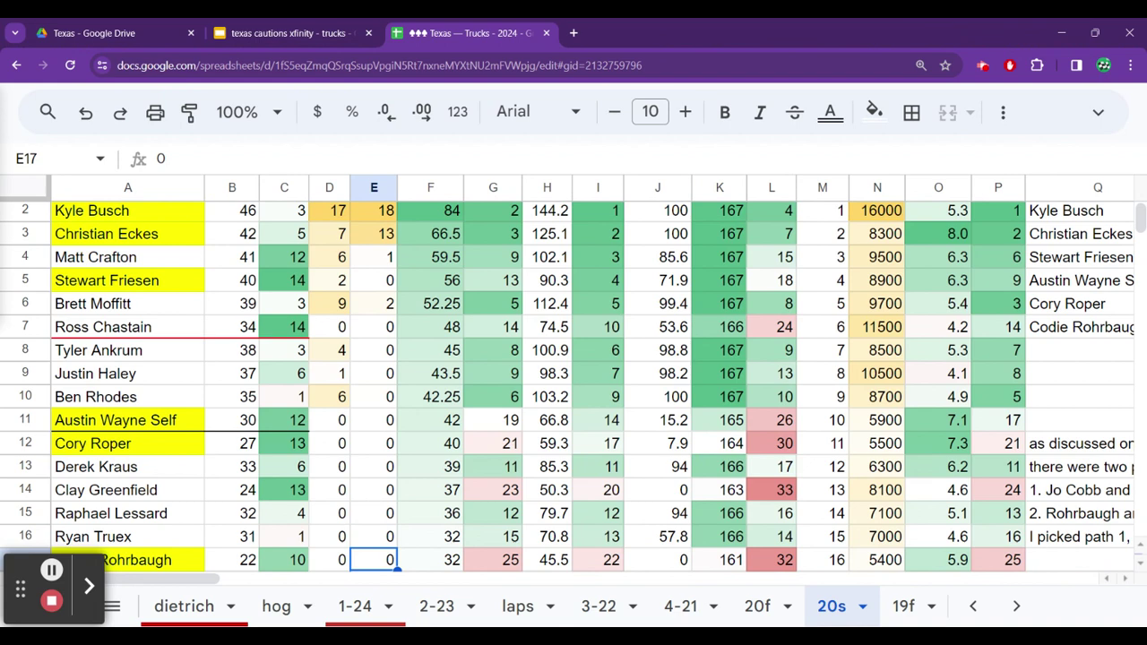
Step: Look back up the Led column from the row 17 driver to the row 11 driver
click(374, 512)
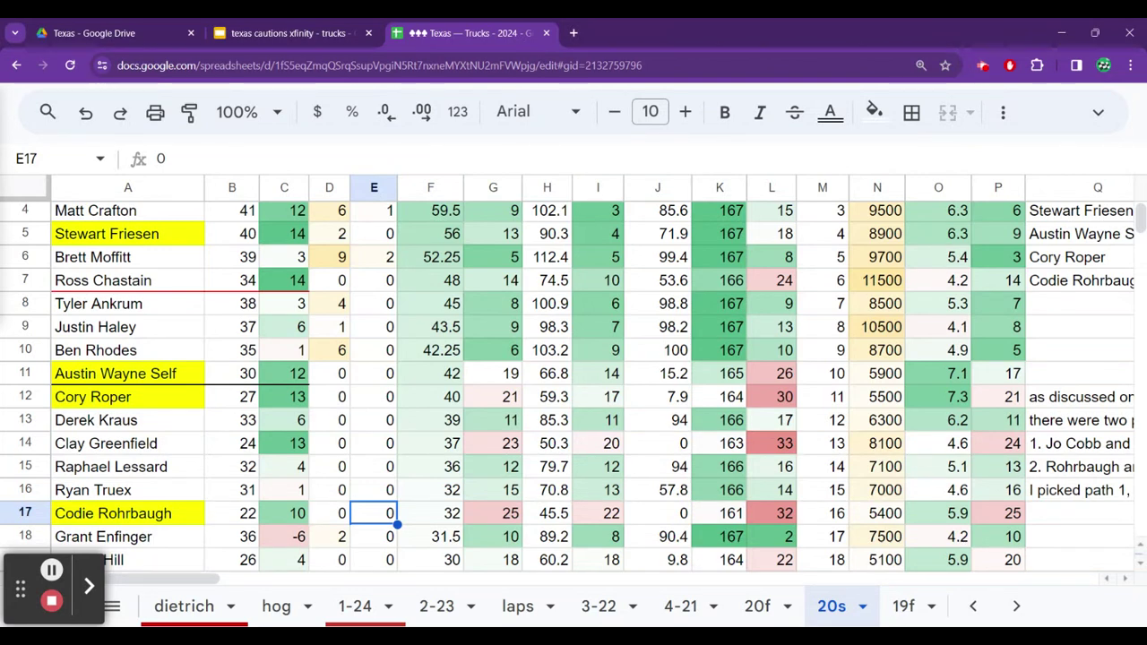
click(374, 466)
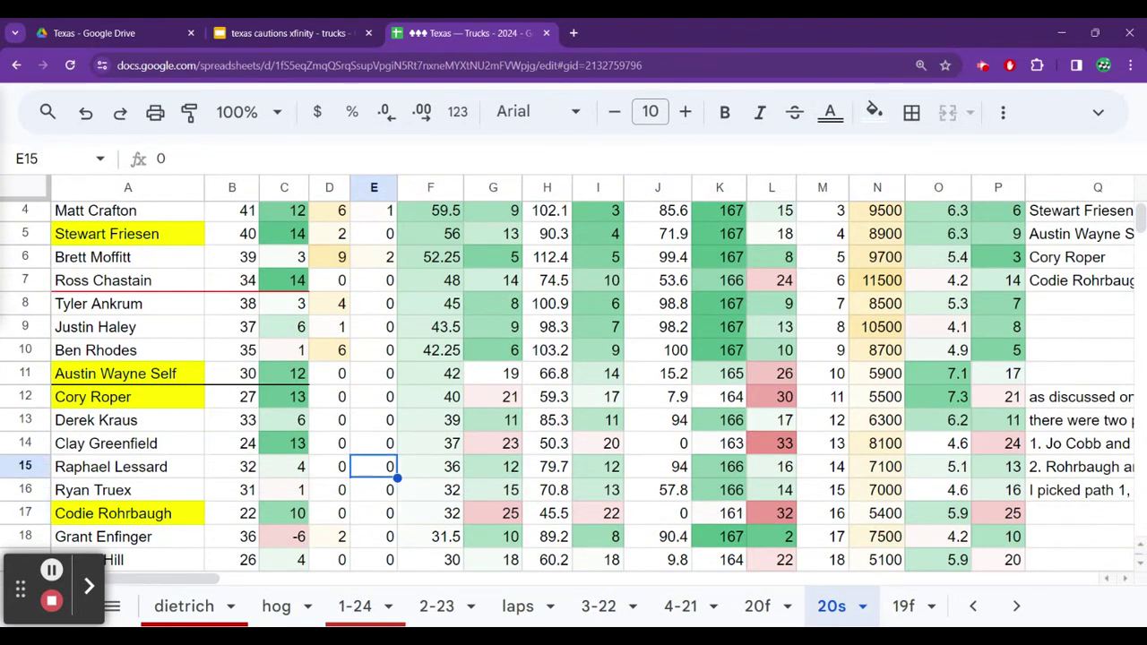
key(Up)
key(Up)
key(Up)
key(Up)
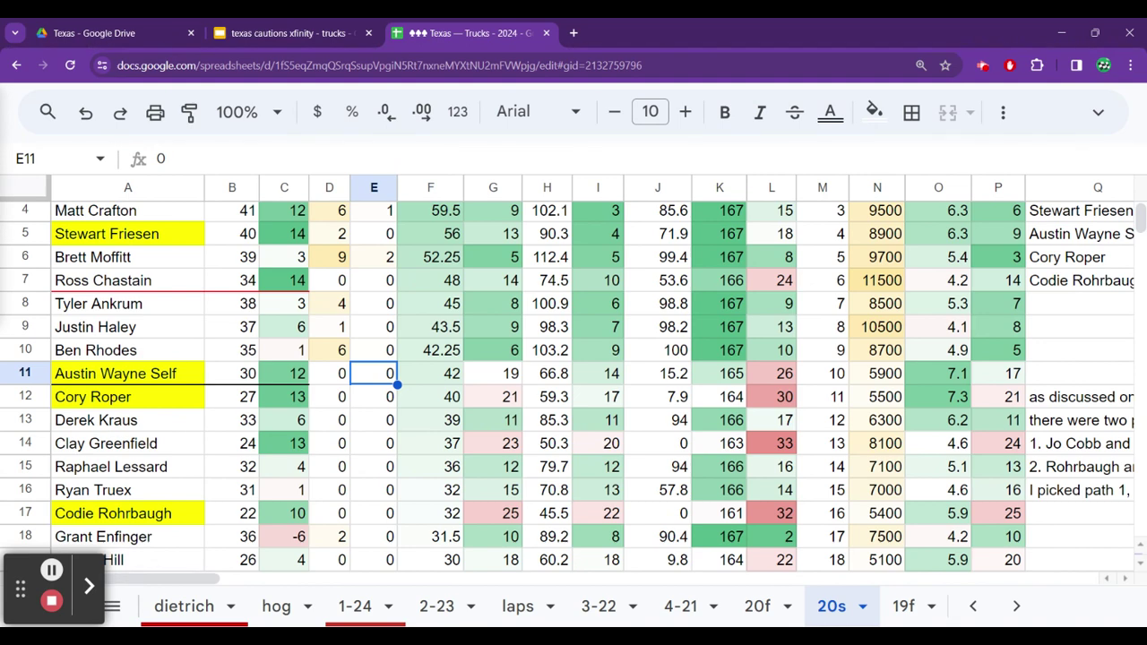
Step: Read across the row 11 driver's statistics from total to Salary
click(431, 374)
key(Right)
key(Right)
key(Right)
key(Right)
key(Right)
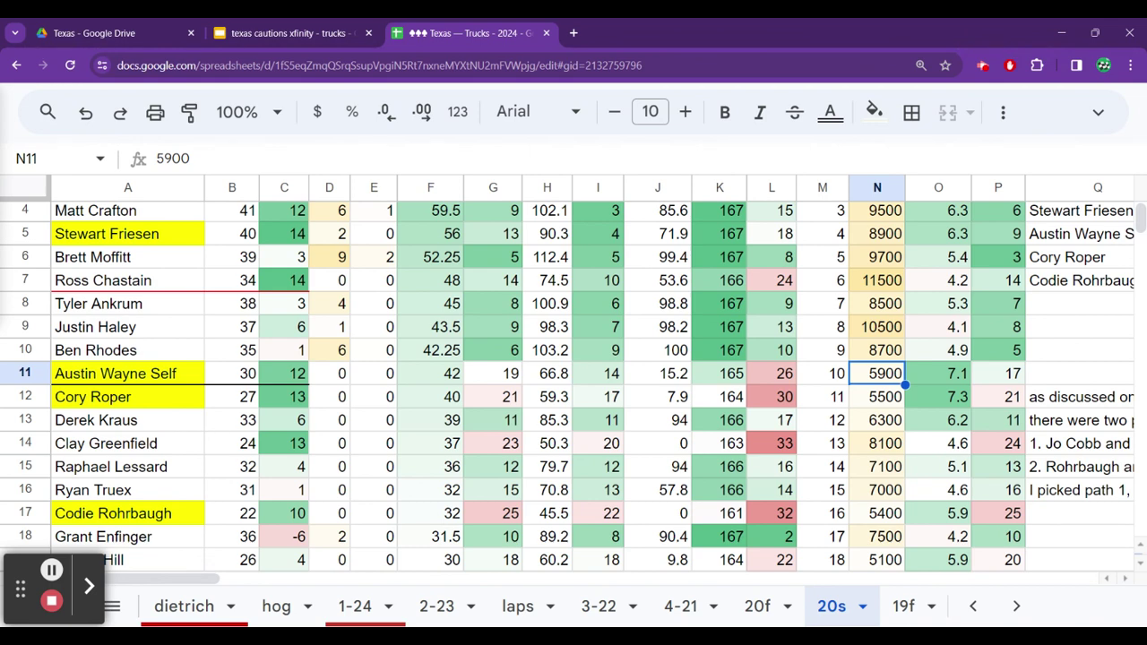
Step: Check the Salary values from row 11 down to the highlighted row 17 driver
key(Down)
key(Down)
key(Down)
key(Down)
key(Down)
key(Down)
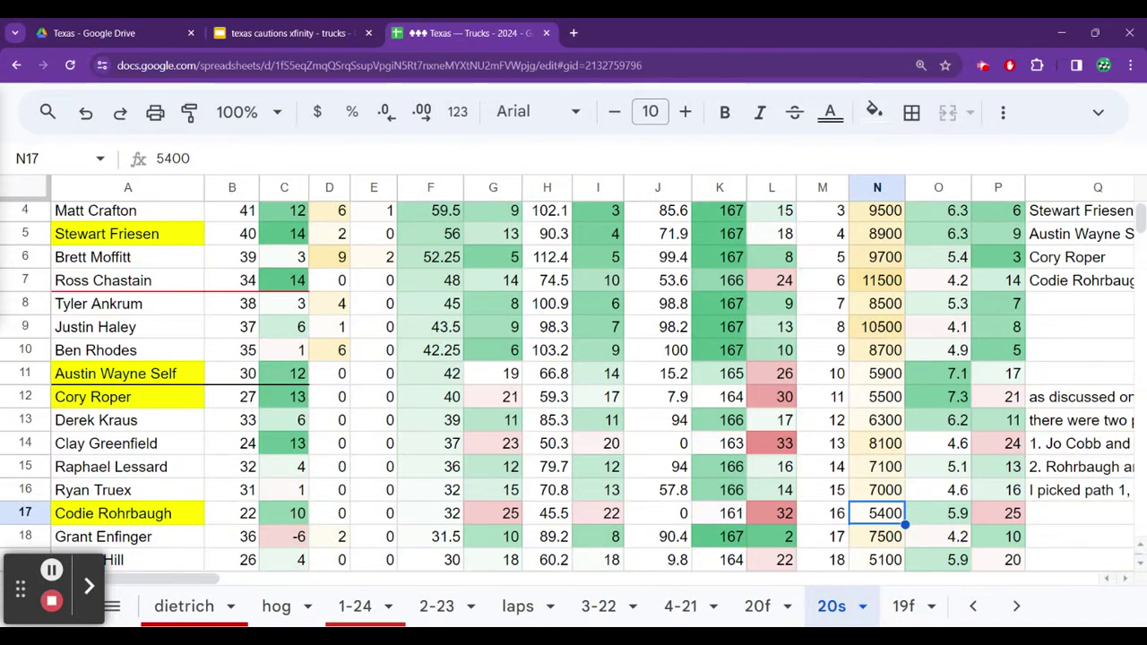
Step: Review the Salary column upward from row 17 to its header
key(Up)
key(Up)
key(Up)
key(Up)
key(Up)
key(Up)
key(Up)
key(Up)
key(Up)
key(Up)
key(Up)
key(Up)
key(Up)
key(Up)
key(Up)
key(Up)
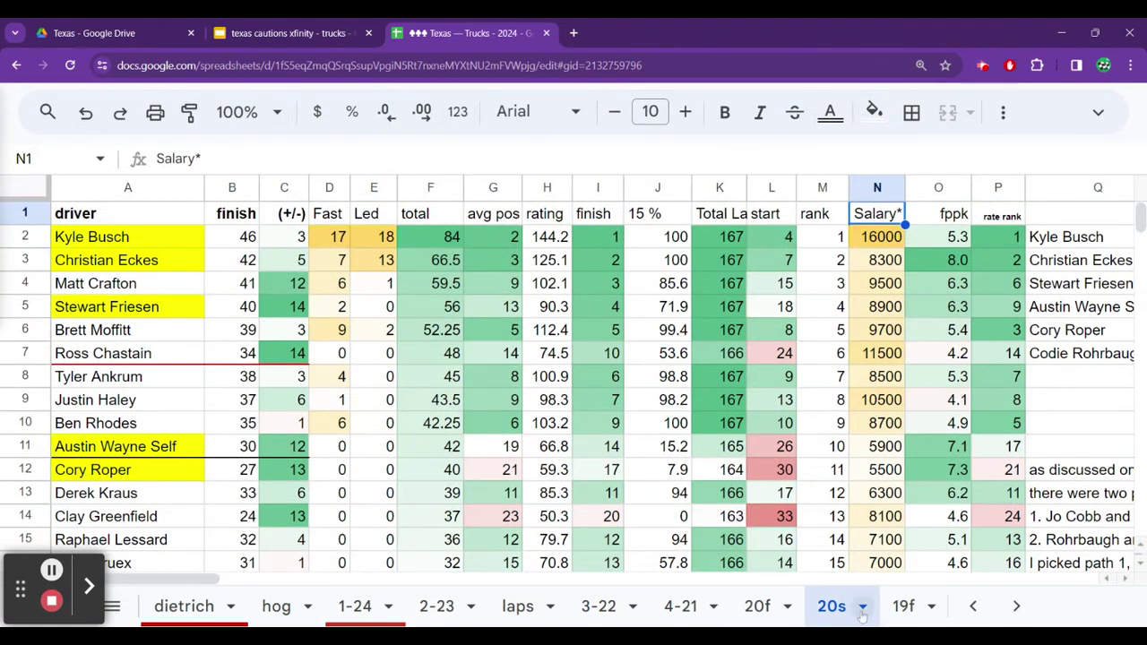
Step: Open the 19s sheet and examine the first driver's total and Led values
click(1018, 607)
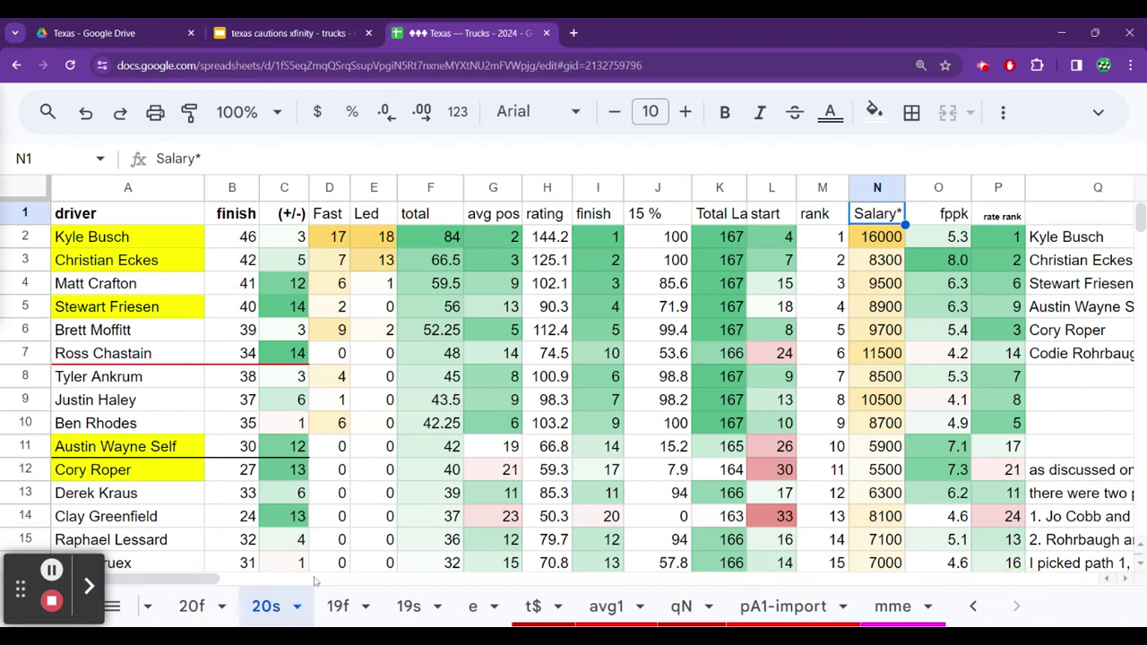
click(410, 606)
click(443, 292)
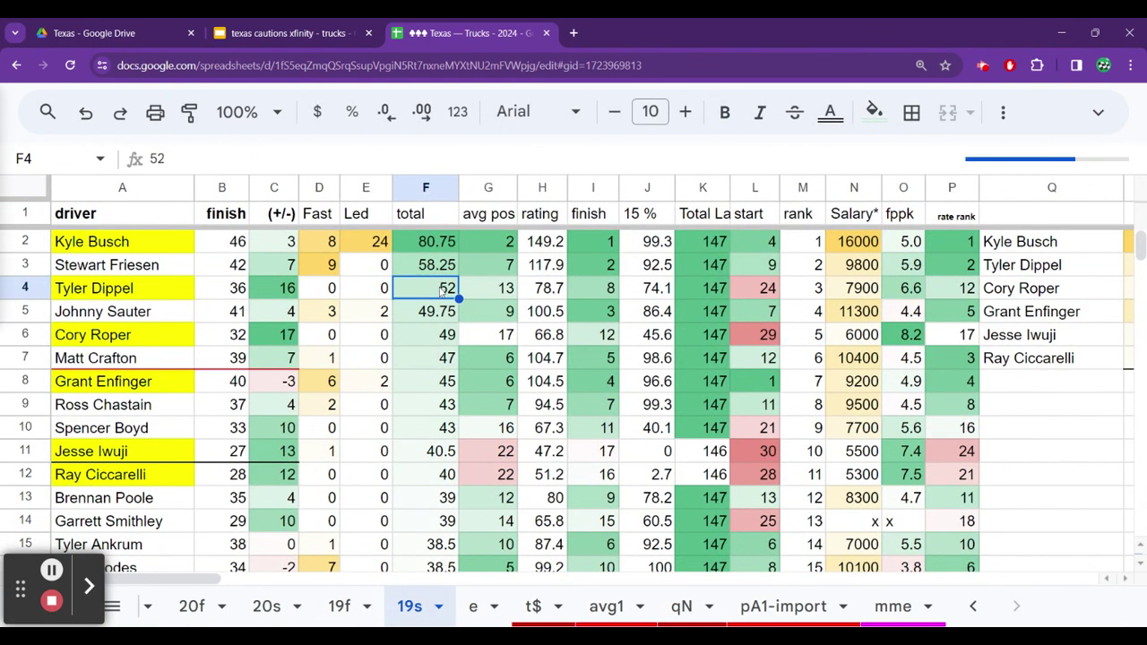
key(Up)
key(Up)
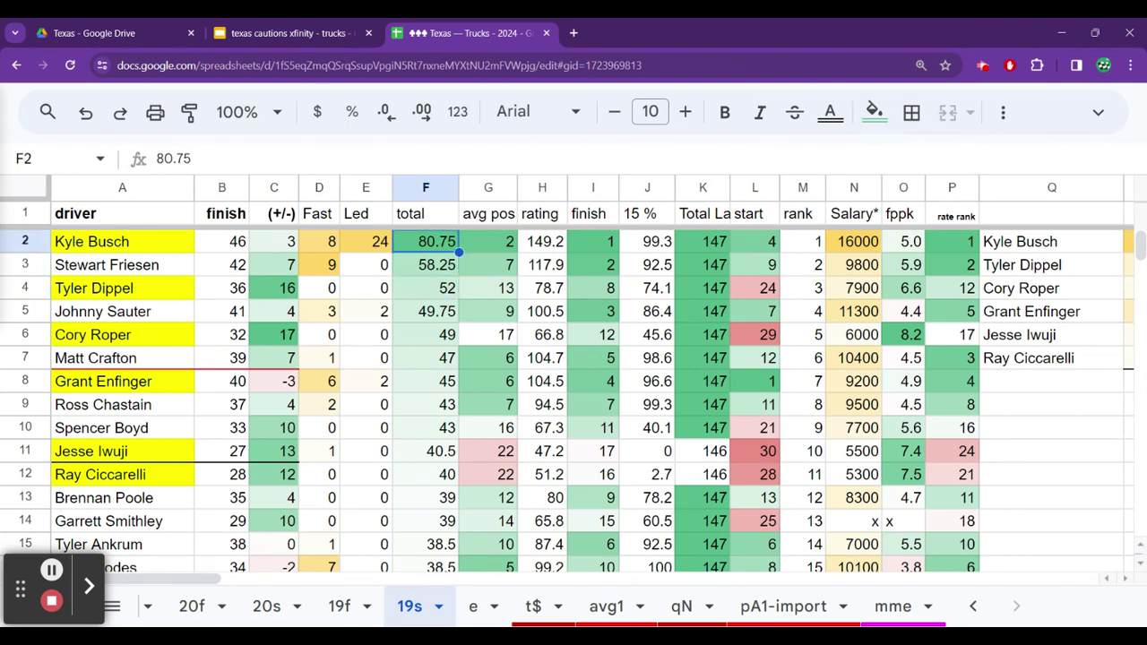
key(Left)
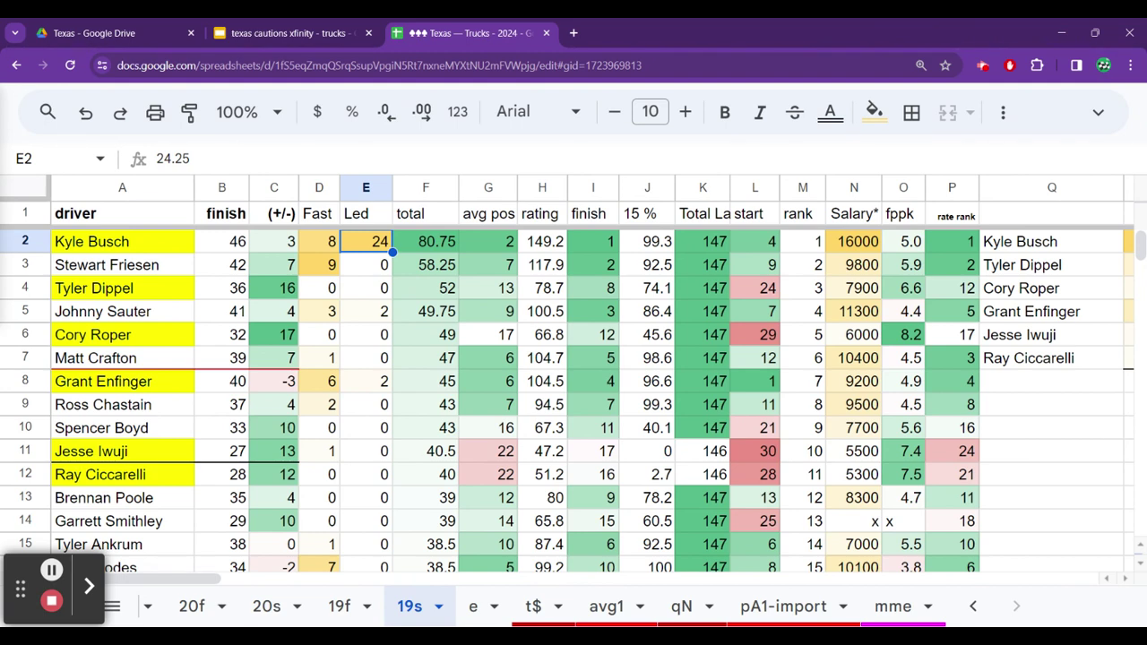
key(Right)
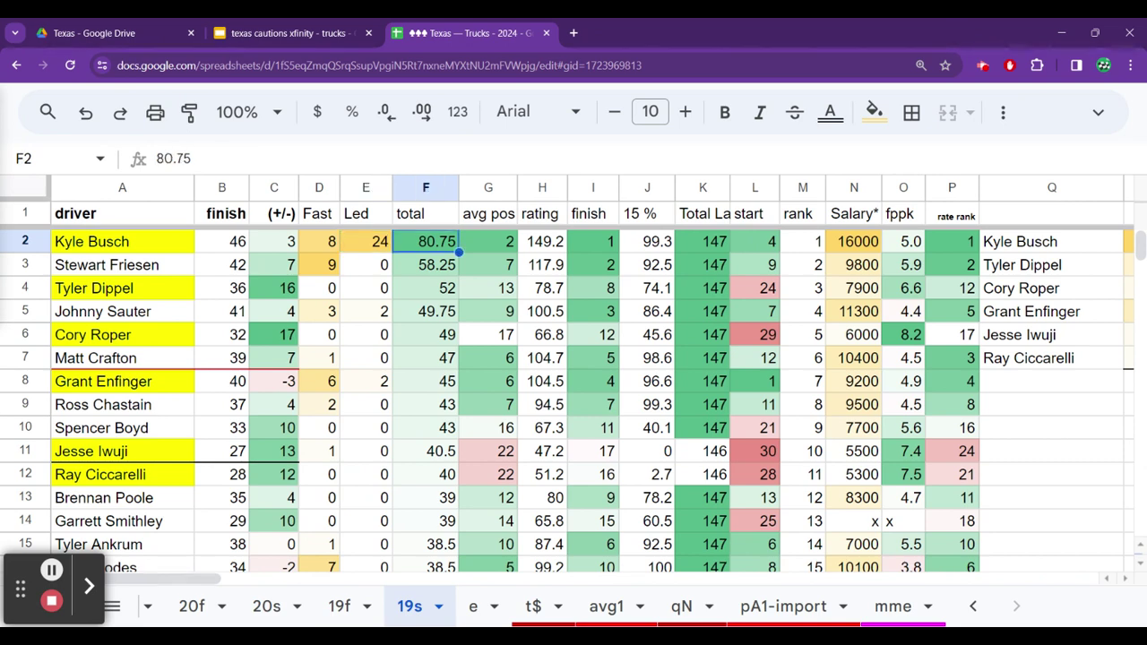
Step: Compare the total points of the first two drivers on the 19s sheet
key(Down)
key(Up)
key(Down)
key(Up)
key(Down)
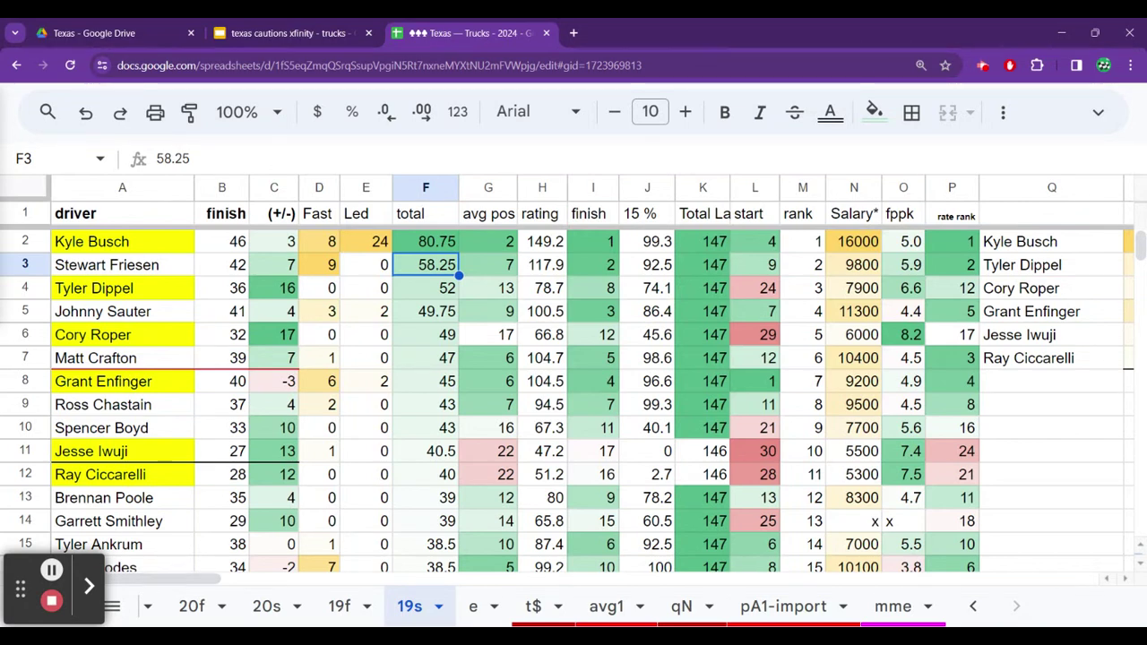
Step: Read across the row 3 driver's statistics from total to fppk
key(Right)
key(Right)
key(Right)
key(Right)
key(Right)
key(Right)
key(Right)
key(Right)
key(Right)
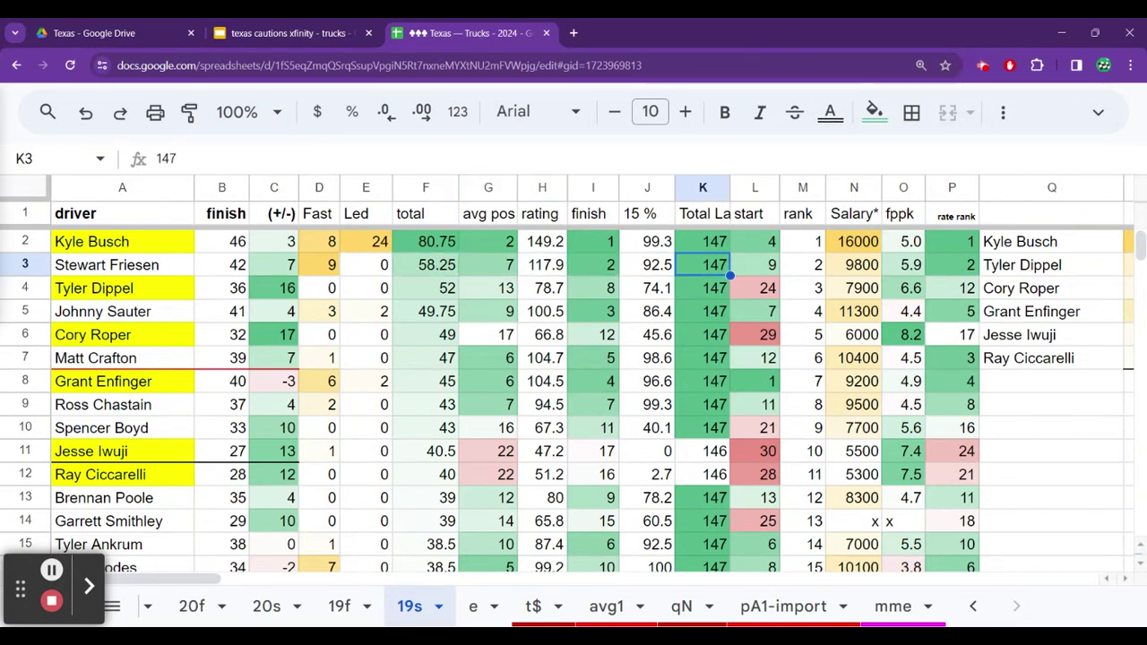
Step: Check the fppk values from row 2 down to row 10 on the 19s sheet
key(Up)
key(Down)
key(Down)
key(Down)
key(Down)
key(Down)
key(Down)
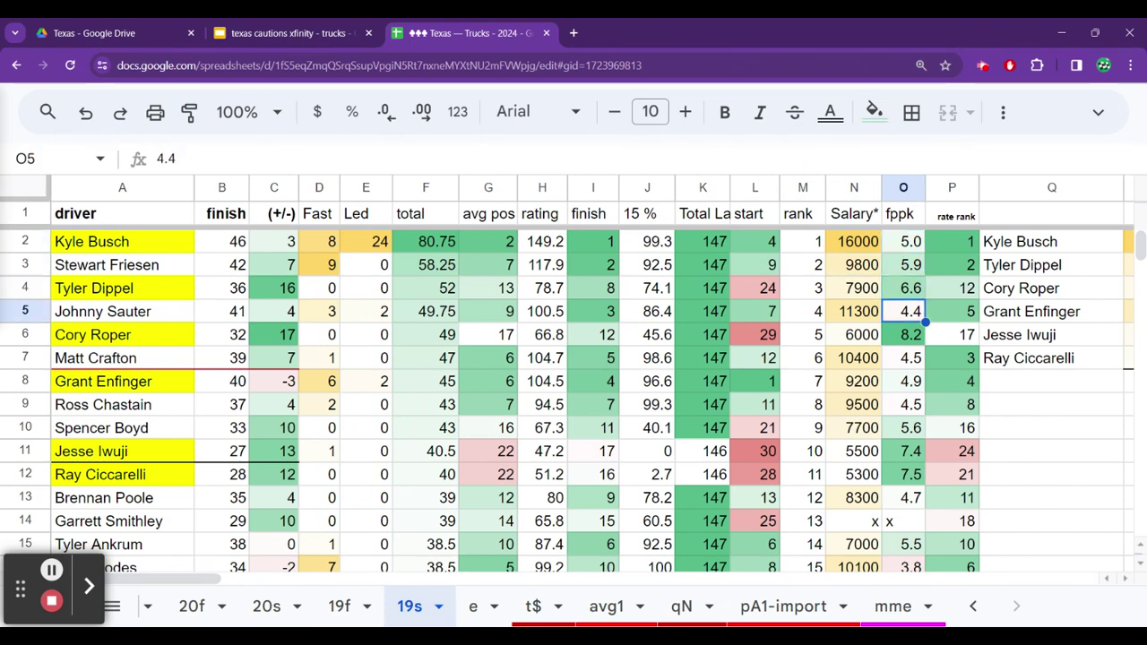
key(Down)
key(Down)
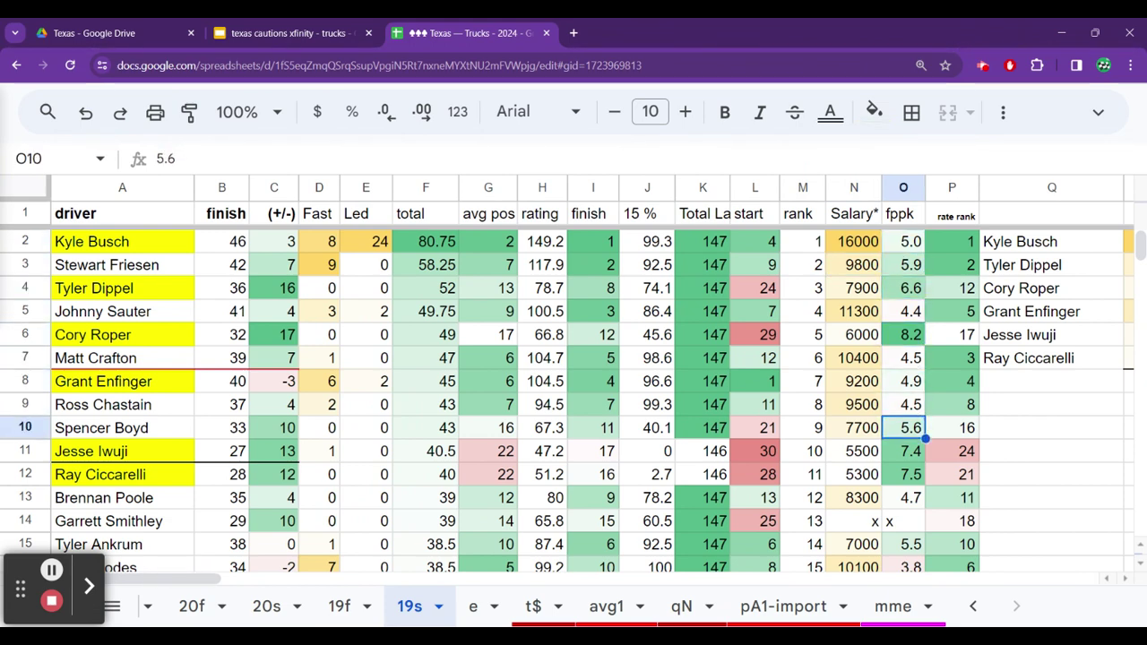
Step: Look back up the fppk column and compare the highlighted drivers in rows 4 and 6
key(Up)
key(Up)
key(Up)
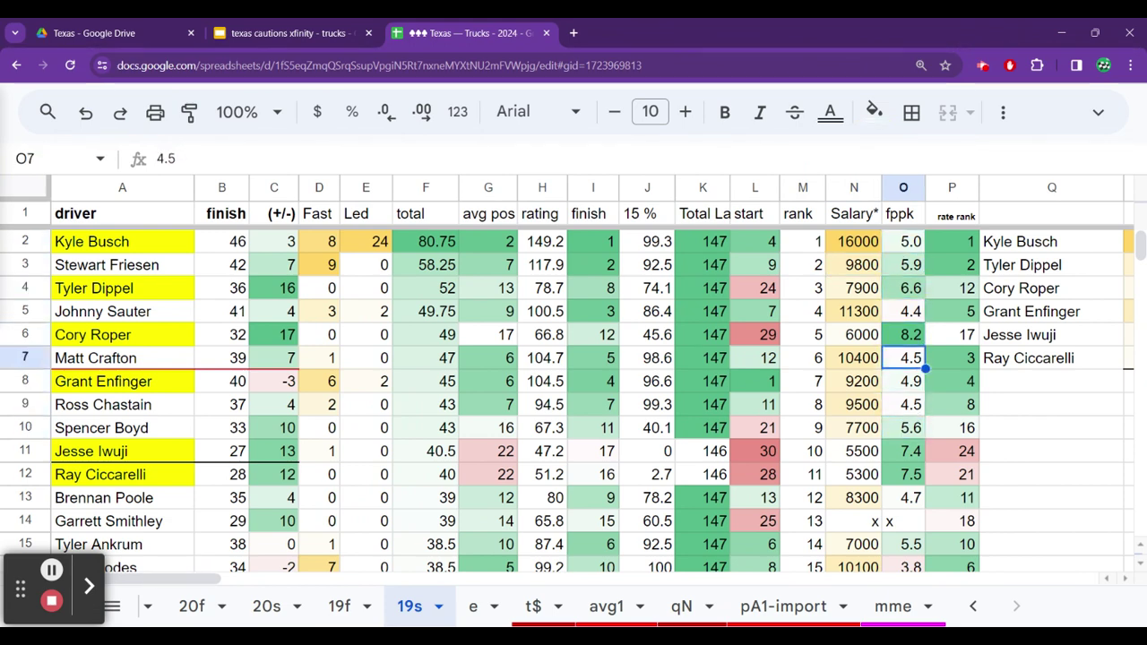
key(Up)
key(Up)
key(Up)
key(Up)
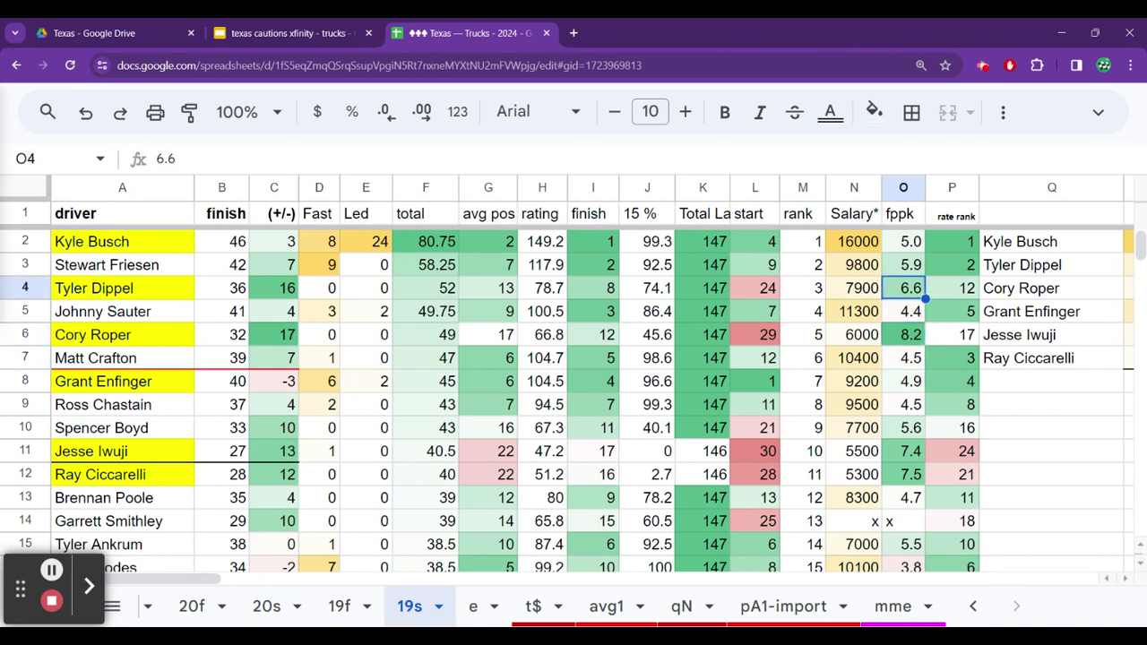
key(Down)
key(Down)
key(Down)
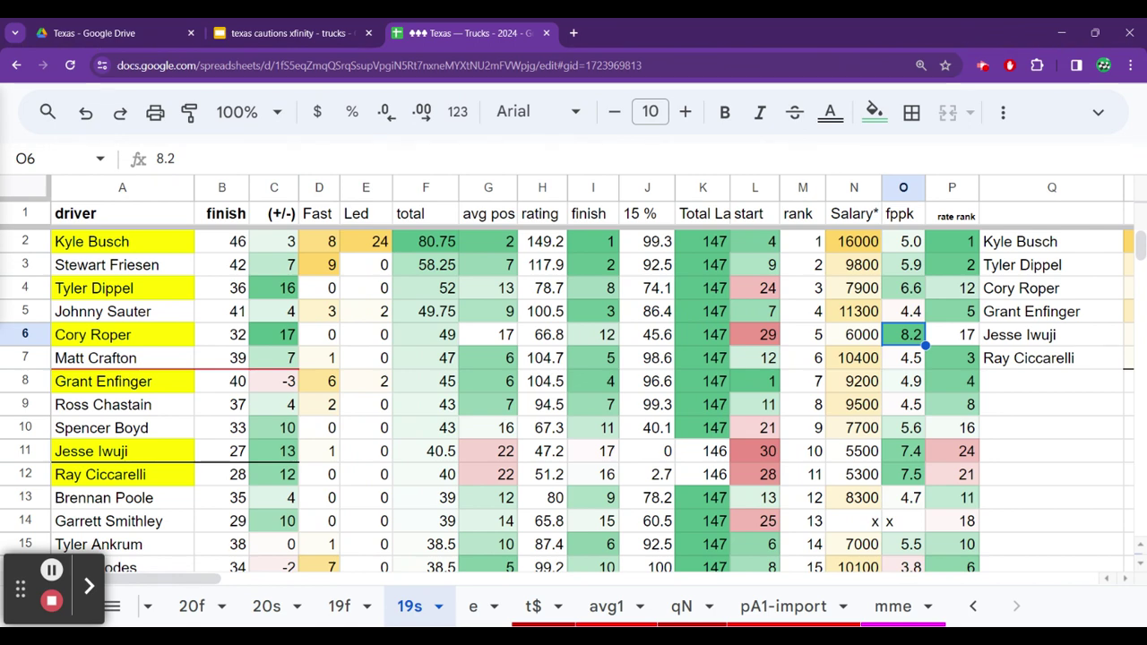
Step: Recheck the fppk values from row 6 down to row 10, and return to the row 2 driver
key(Down)
key(Down)
key(Down)
key(Down)
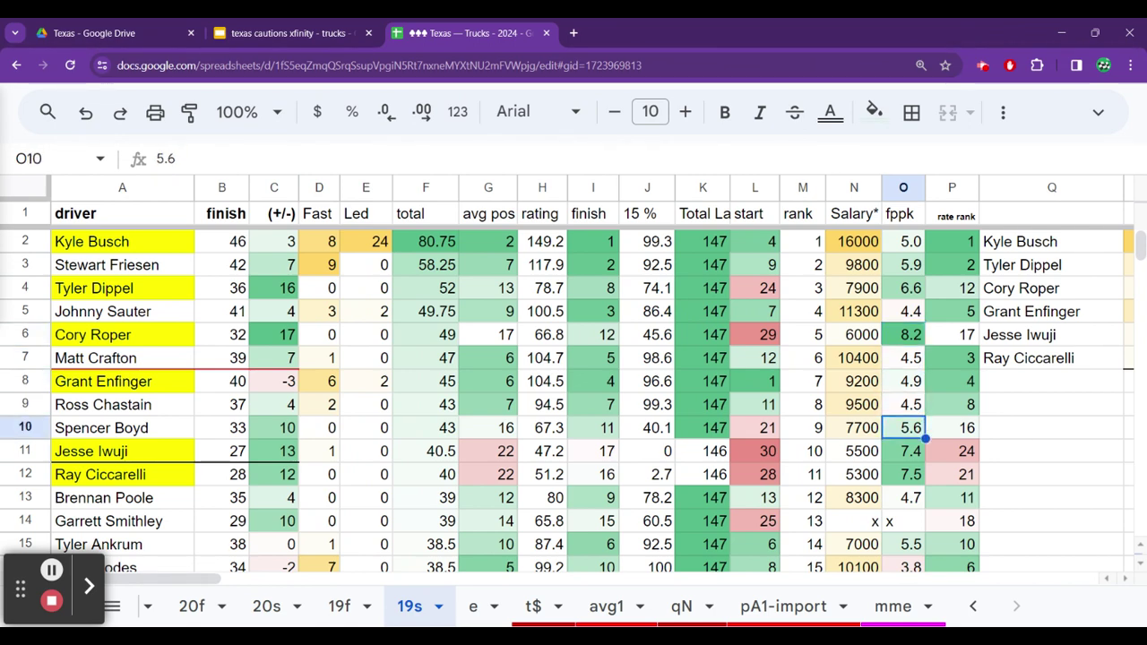
key(Up)
key(Up)
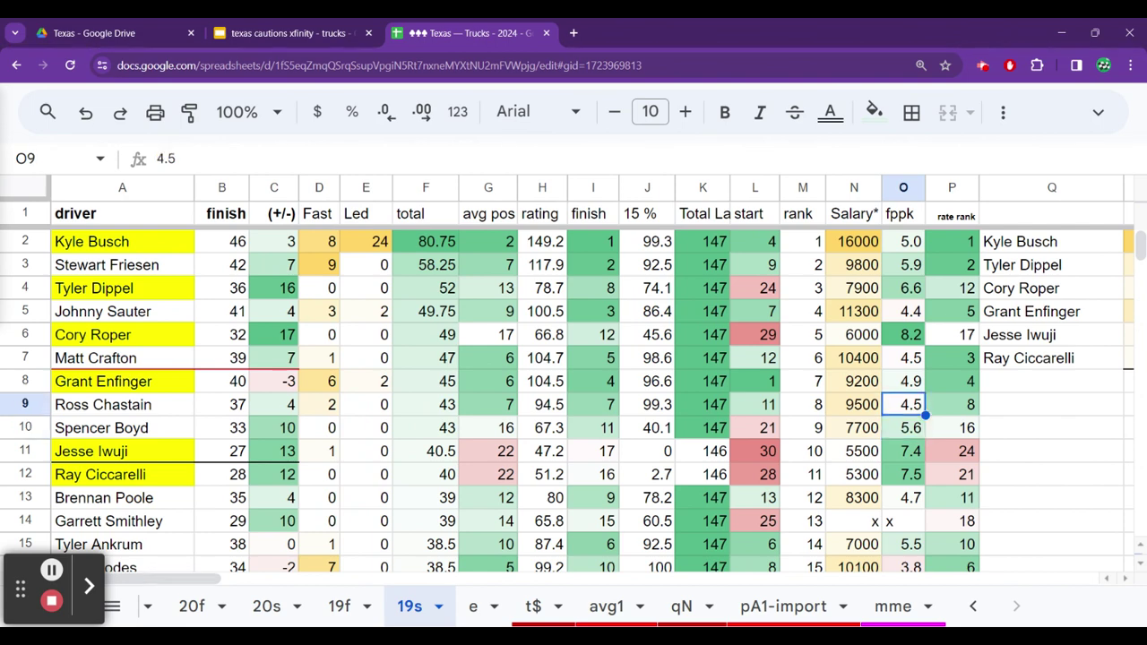
key(Up)
key(Up)
key(Up)
key(Up)
key(Up)
key(Up)
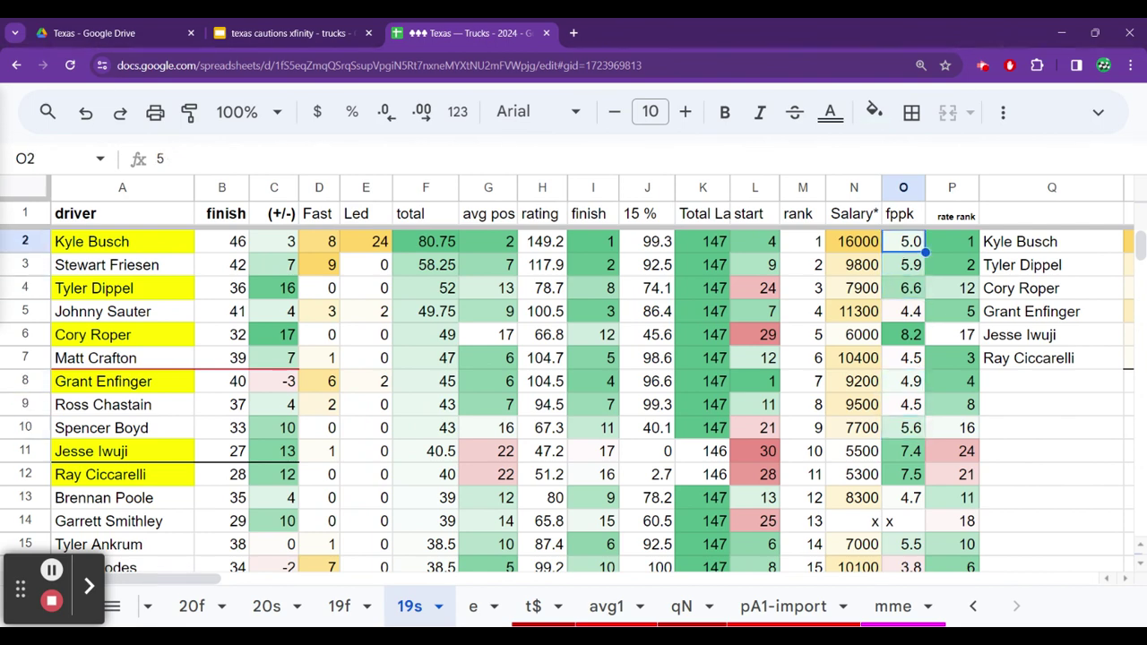
Step: Read back across the row 2 statistics to the driver column and find the highlighted row 4 driver
key(Left)
key(Left)
key(Left)
key(Left)
key(Left)
key(Left)
key(Left)
key(Left)
key(Left)
key(Left)
key(Left)
key(Left)
key(Left)
key(Left)
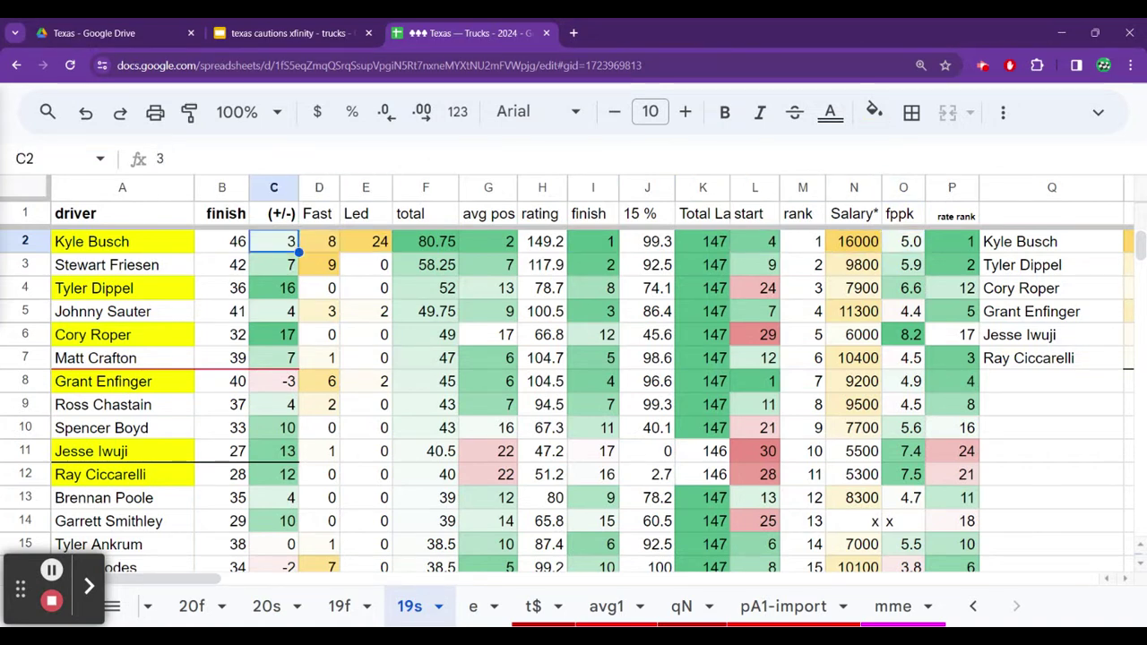
key(Down)
key(Down)
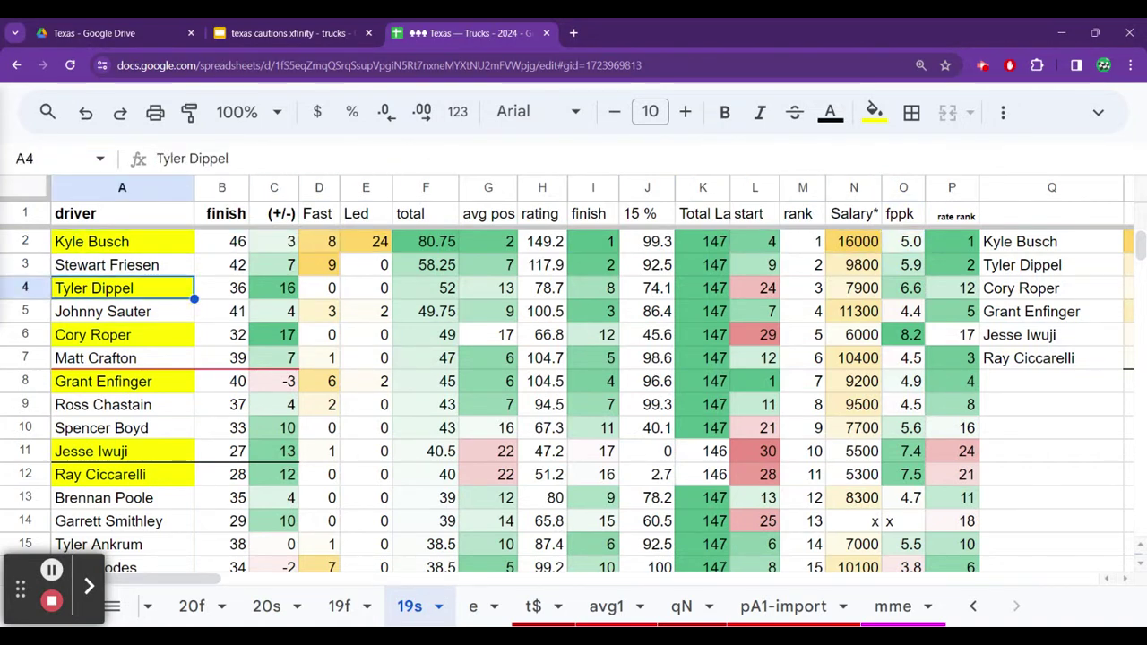
Step: Read across all of the row 4 driver's statistics and come back to that driver's Salary
key(Right)
key(Right)
key(Right)
key(Right)
key(Right)
key(Right)
key(Right)
key(Right)
key(Right)
key(Right)
key(Right)
key(Right)
key(Right)
key(Right)
key(Right)
key(Right)
key(Left)
key(Left)
key(Left)
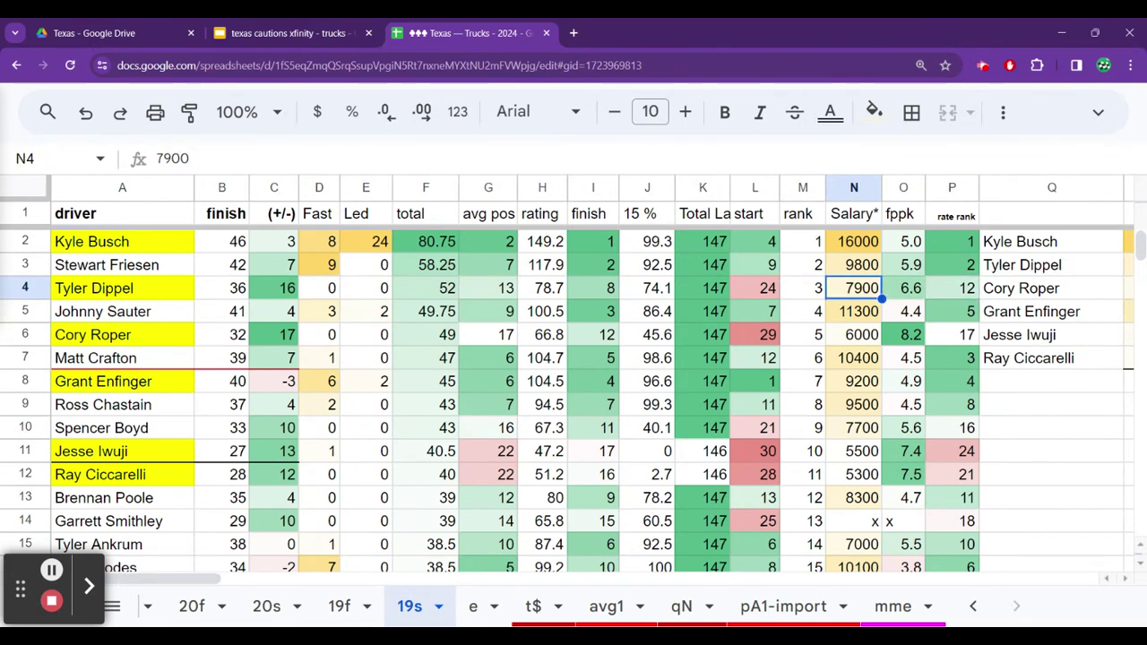
Step: Check the row 4 driver's race finish and avg pos values
key(Left)
key(Left)
key(Left)
key(Left)
key(Left)
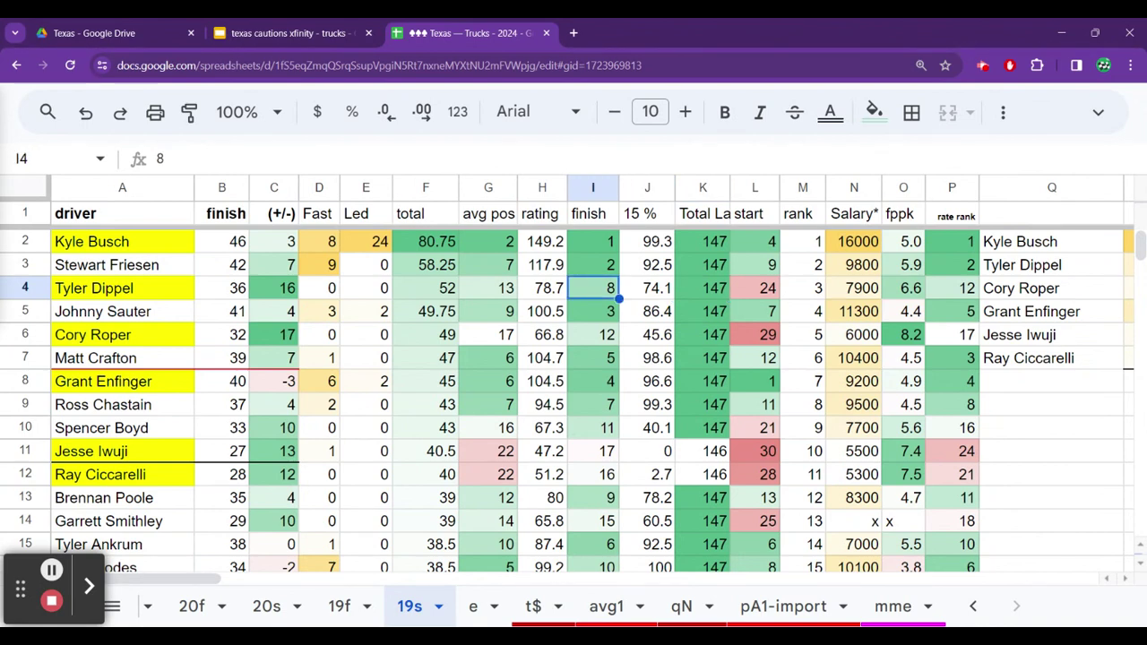
key(Left)
key(Left)
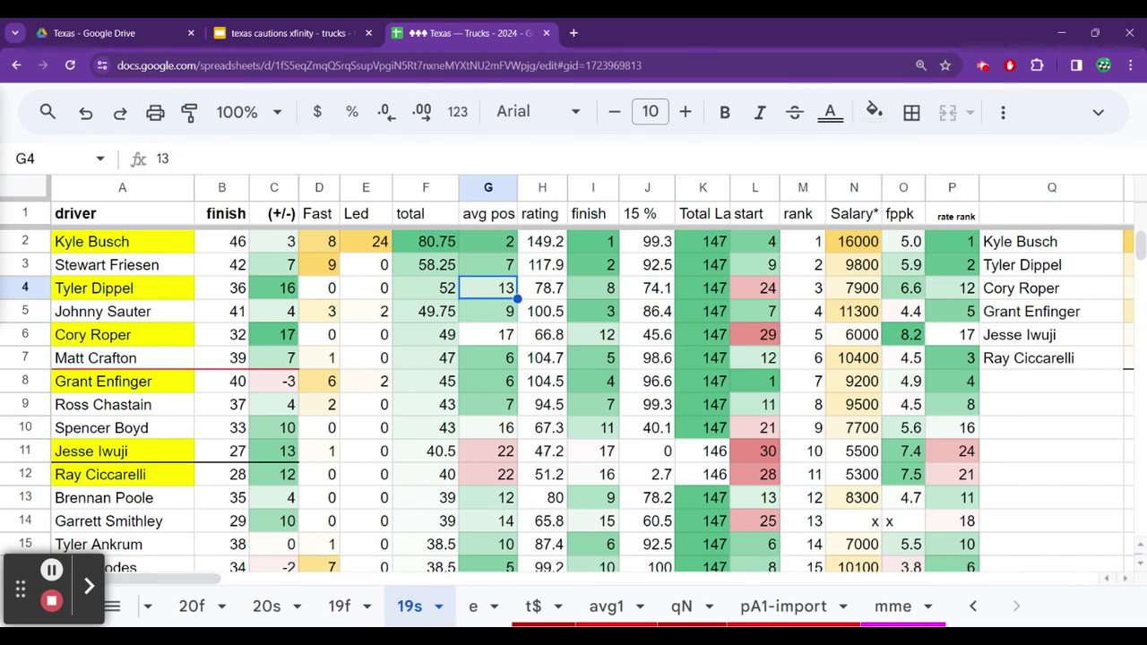
Step: Compare the avg pos values from row 5 down to row 11, noting the highlighted row 6 and row 11 drivers
click(489, 311)
click(489, 334)
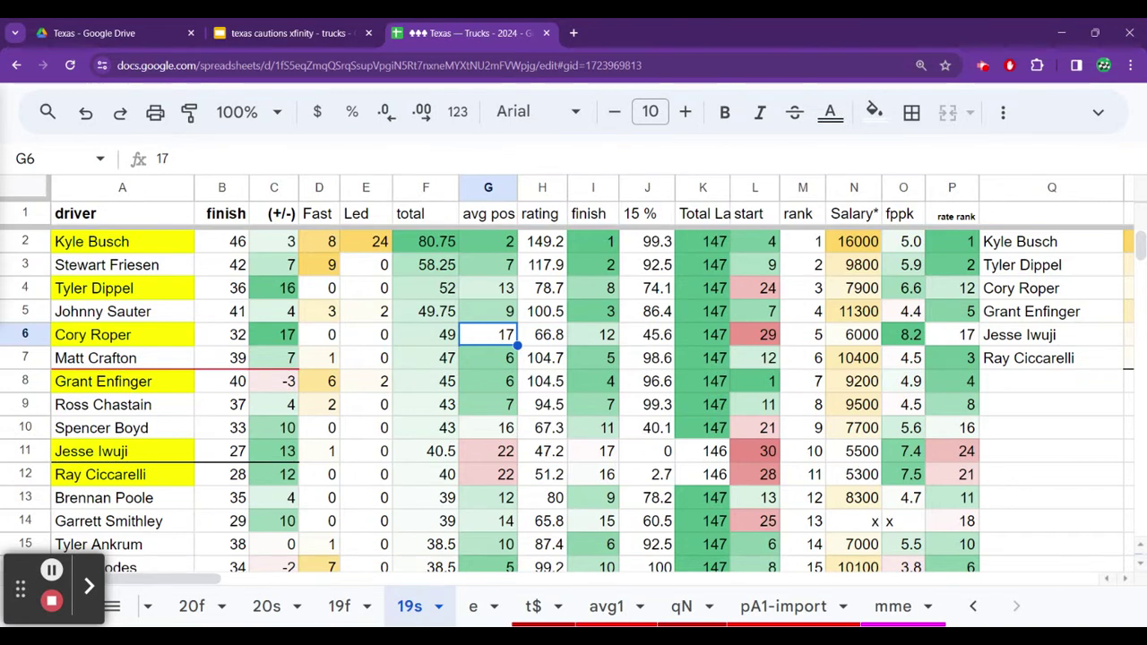
key(Down)
key(Down)
key(Down)
key(Down)
key(Down)
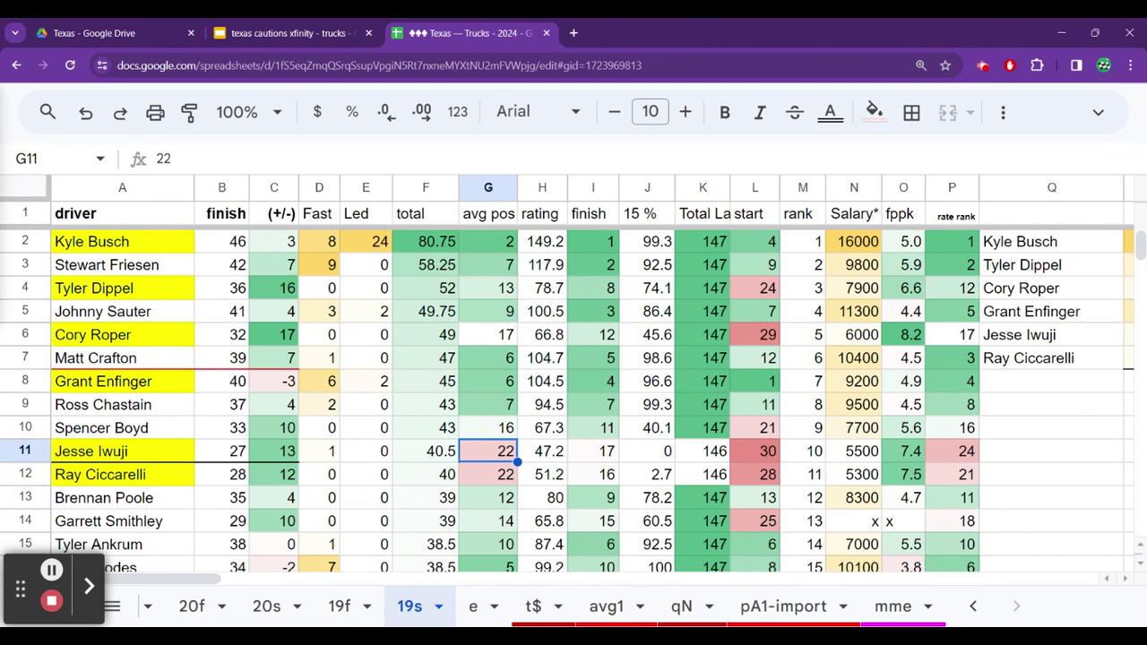
Step: Read across the highlighted row 12 driver's statistics from avg pos to Salary
key(Down)
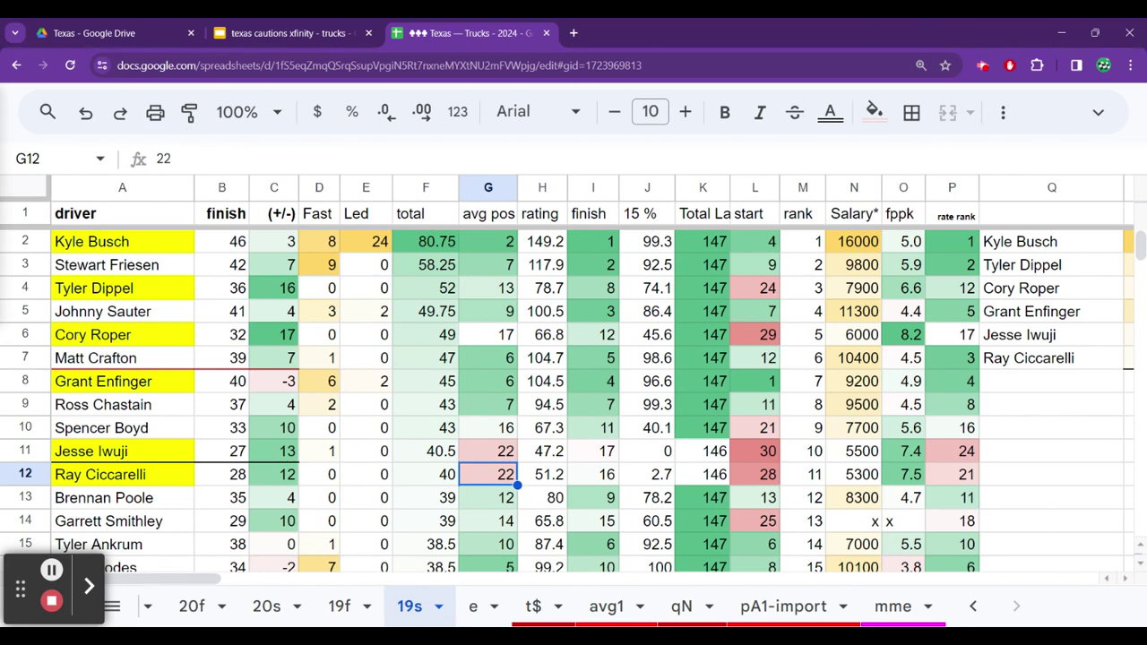
key(Right)
key(Right)
key(Right)
key(Right)
key(Right)
key(Right)
key(Right)
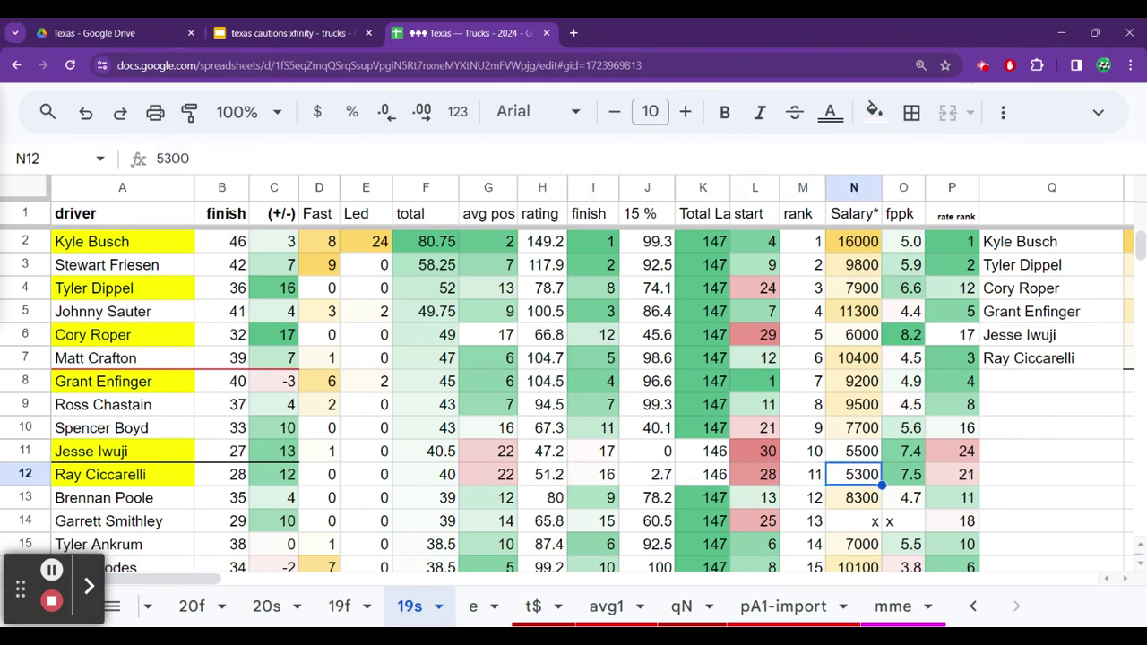
Step: Check the highlighted row 11 driver's race finish, 15 % and total laps values
key(Left)
key(Left)
key(Left)
key(Left)
key(Left)
key(Up)
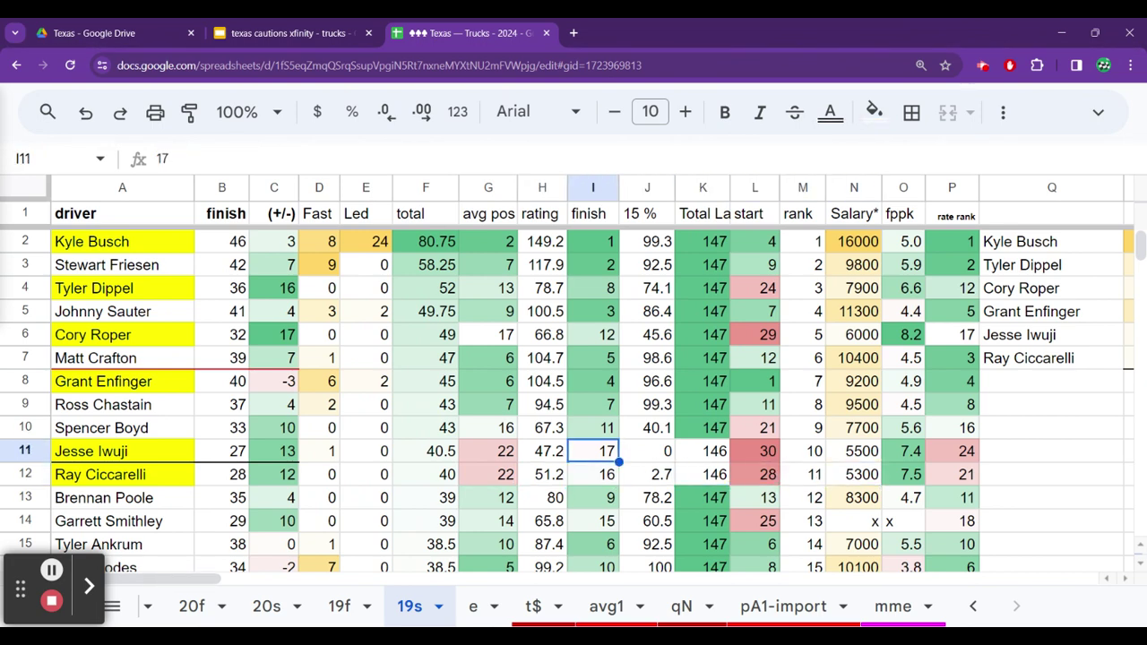
key(Right)
key(Right)
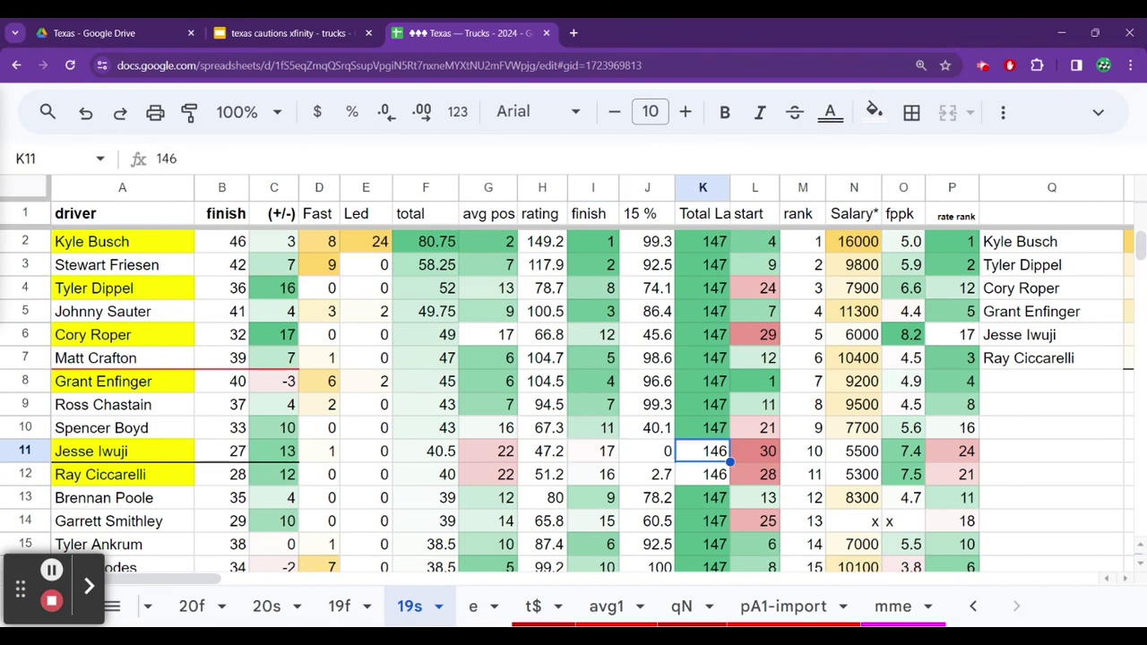
Step: Compare the start positions from row 11 down to row 20
key(Right)
key(Down)
key(Down)
key(Down)
key(Down)
key(Down)
key(Down)
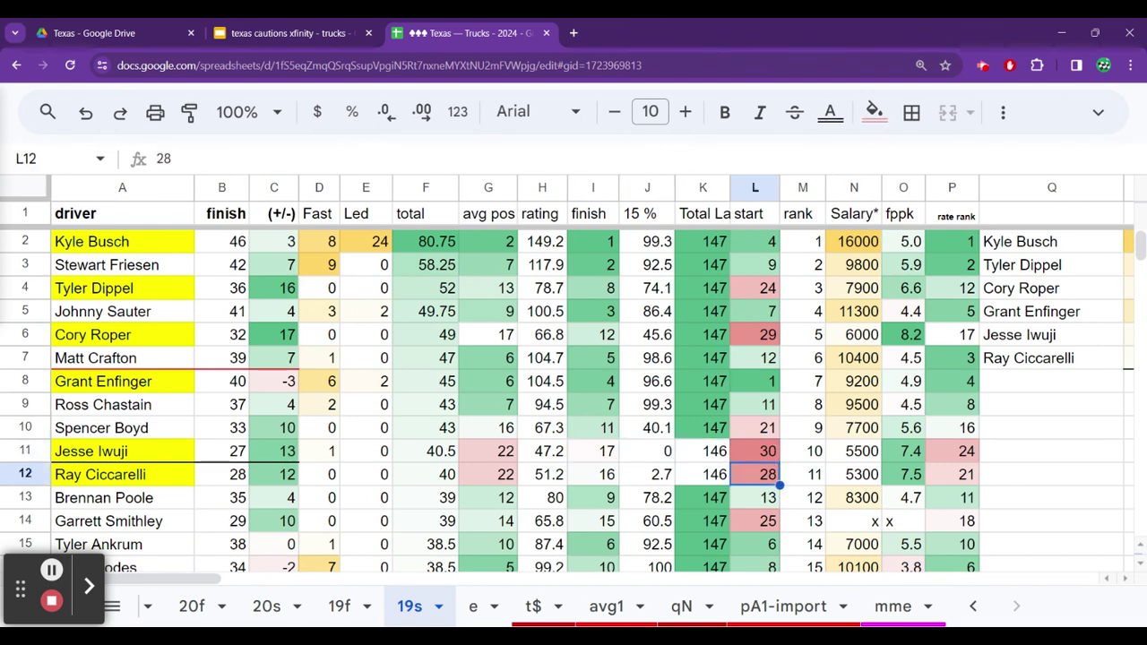
key(Down)
key(Down)
key(Down)
key(Down)
key(Down)
key(Down)
key(Down)
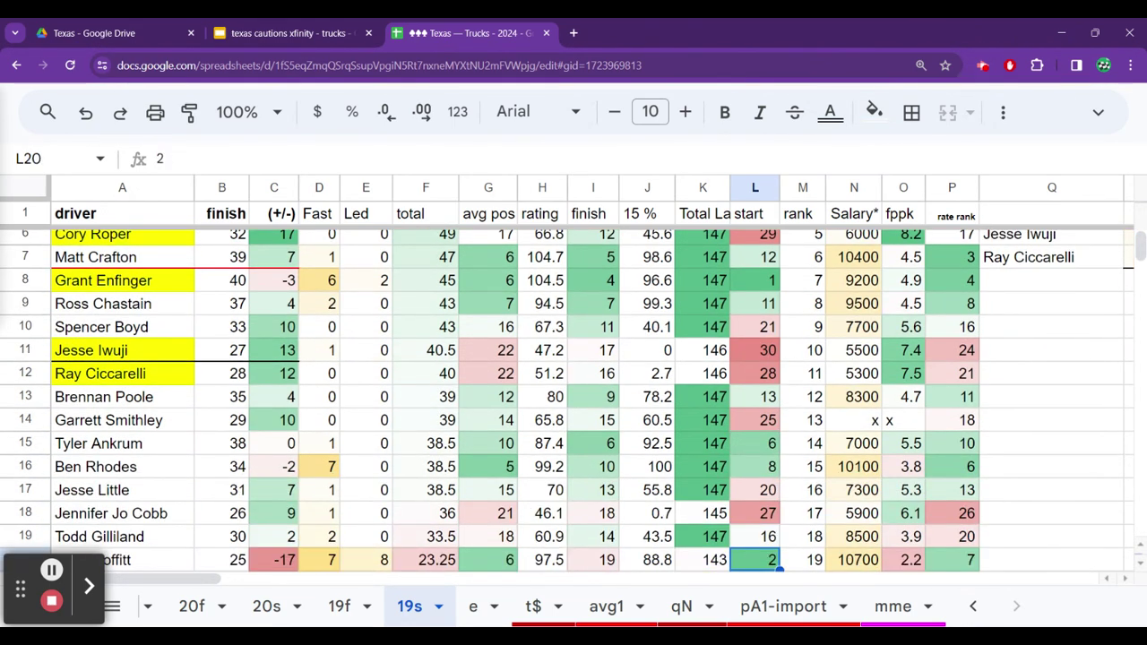
Step: Go back up the start column to the row 18 driver and check that driver's avg pos
key(Up)
key(Up)
key(Up)
key(Up)
key(Up)
key(Up)
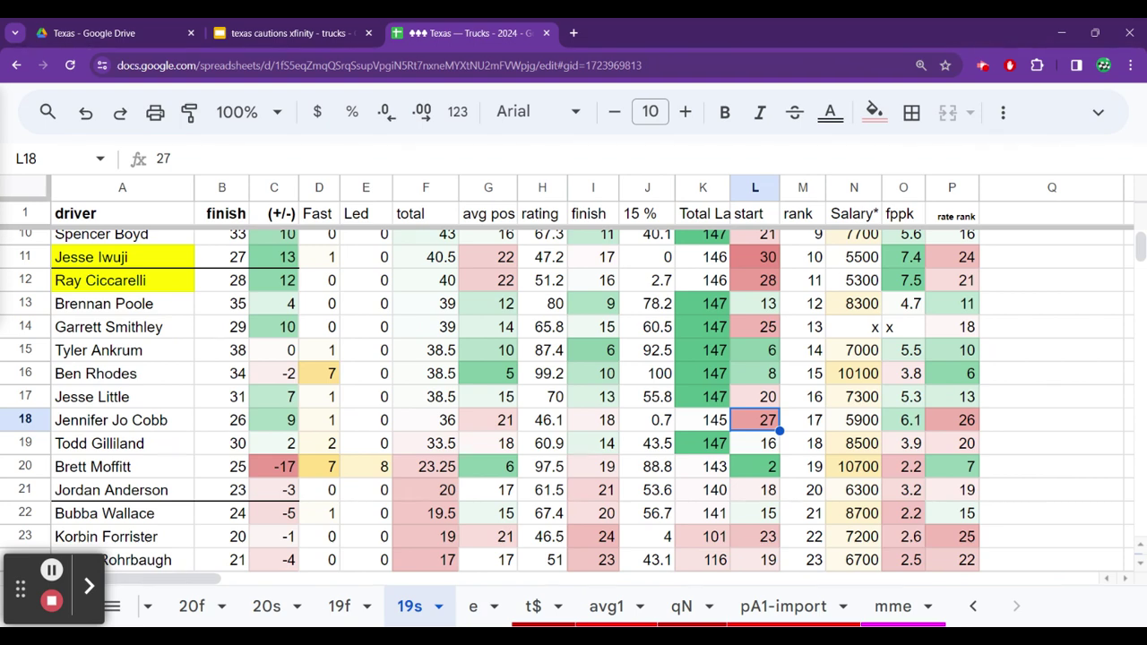
key(Left)
key(Left)
key(Left)
key(Left)
key(Left)
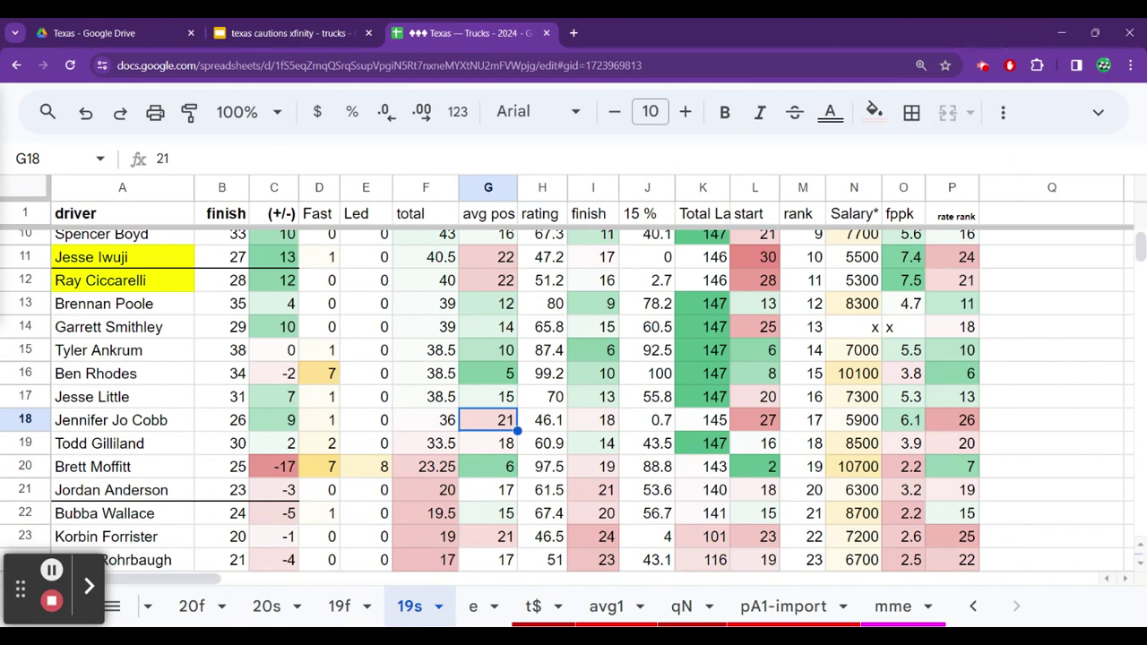
Step: Return to the avg pos header and check the avg pos value of the row 2 driver
key(Up)
key(Up)
key(Up)
key(ctrl+Up)
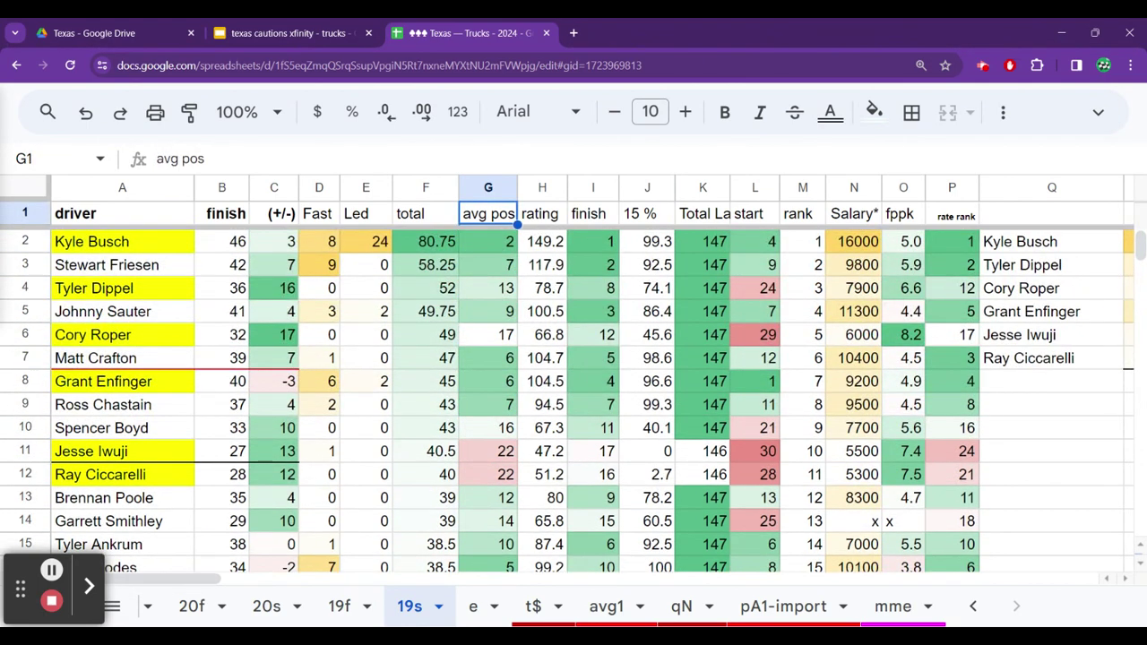
key(Down)
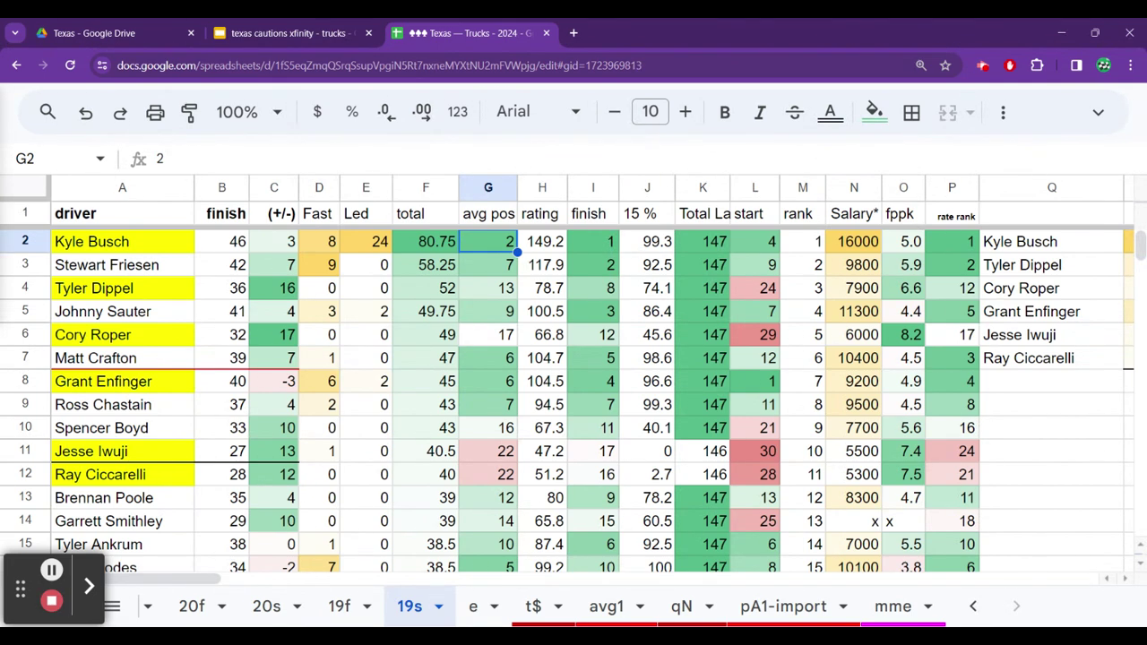
click(488, 213)
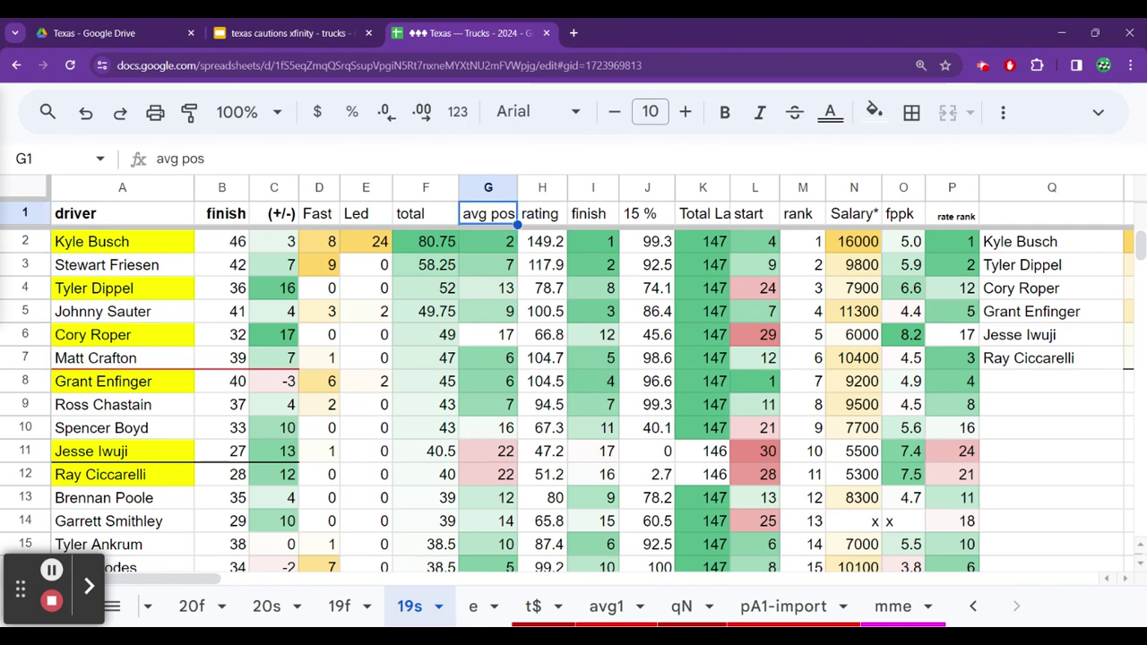
click(488, 241)
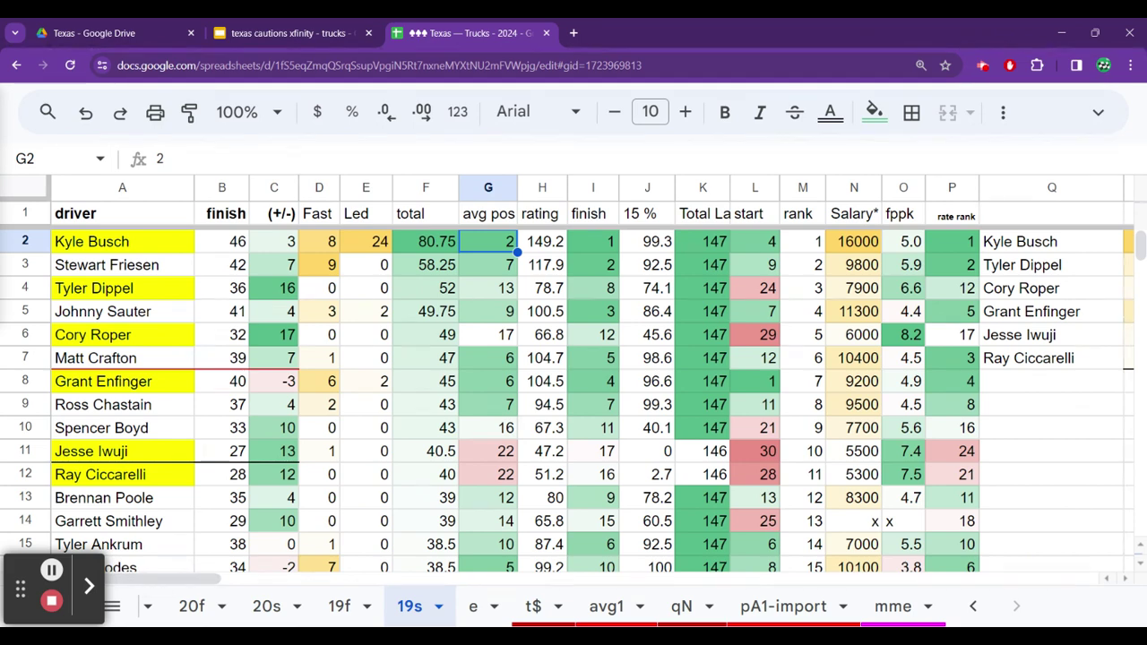
Step: Compare the fantasy total values from row 4 down to row 10
click(442, 292)
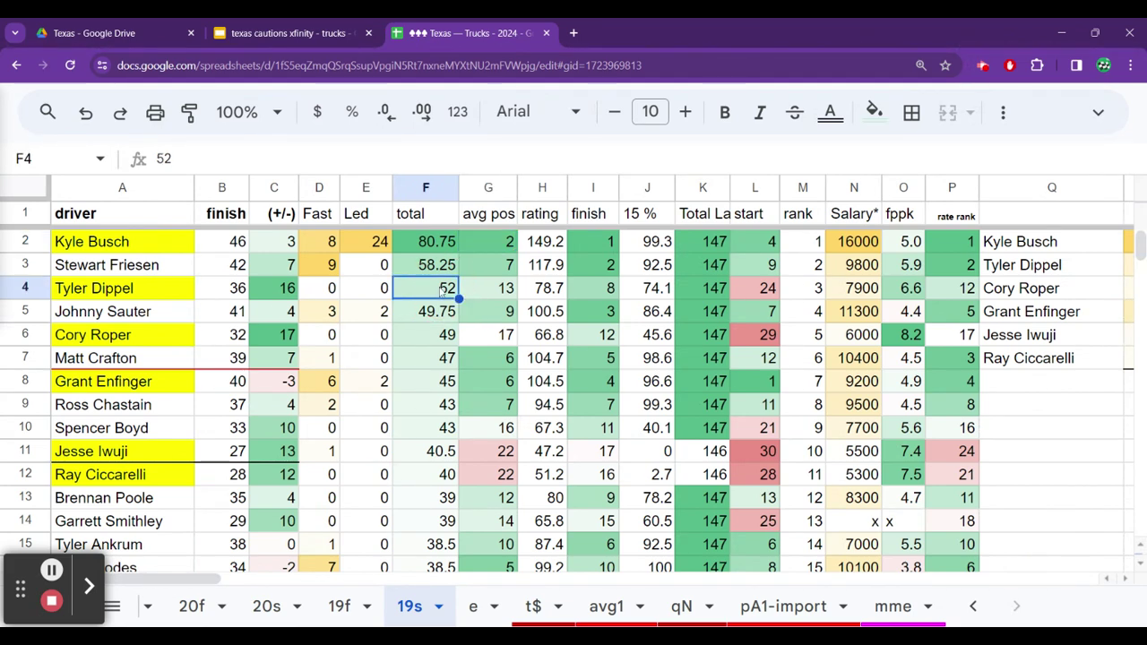
click(441, 342)
click(441, 352)
key(Down)
key(Down)
key(Down)
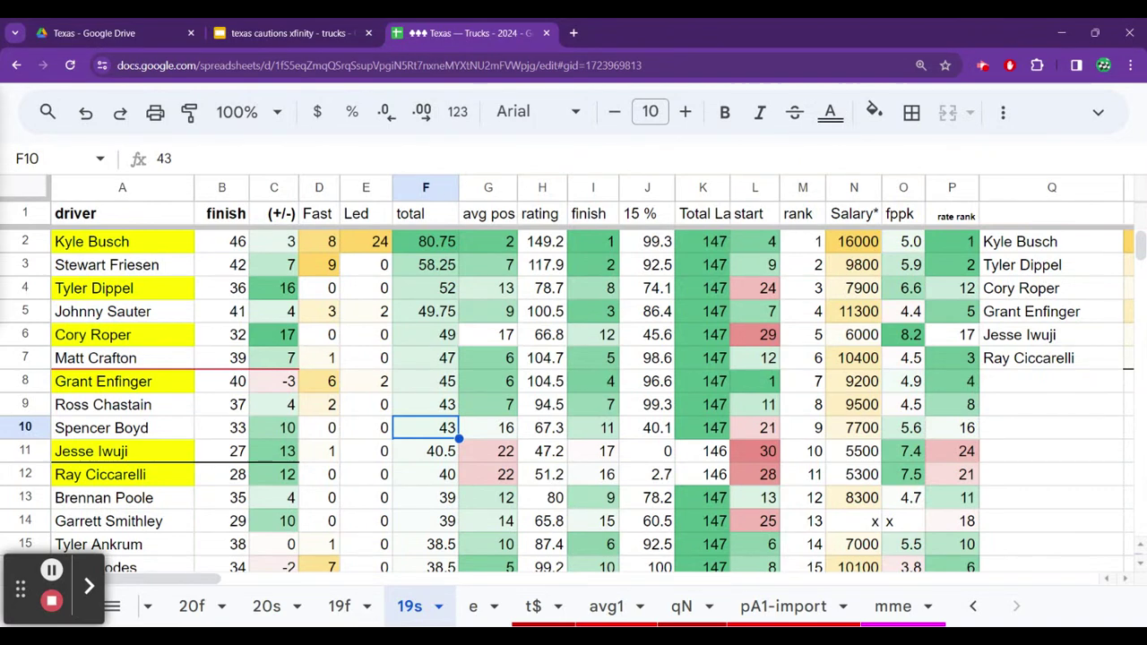
Step: Read back up the total column from row 10 to the row 2 driver
key(Up)
key(Up)
key(Up)
key(Up)
key(Up)
key(Up)
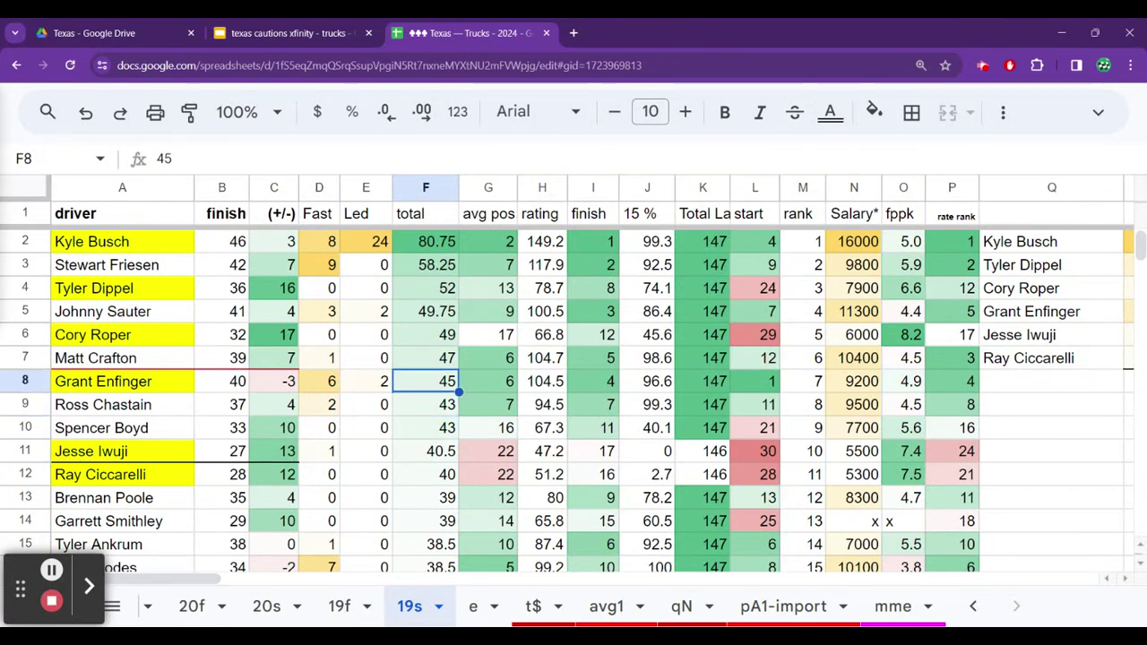
key(Up)
key(Up)
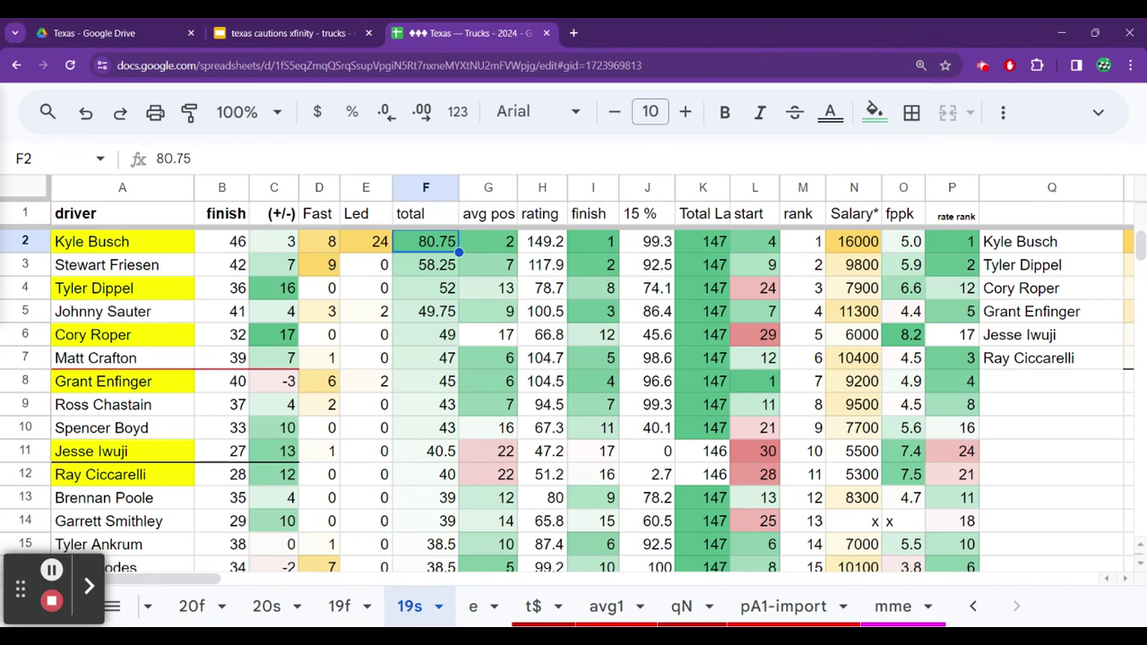
Step: Check the row 3 driver's total and the row 2 driver's Fast and Led points
key(Down)
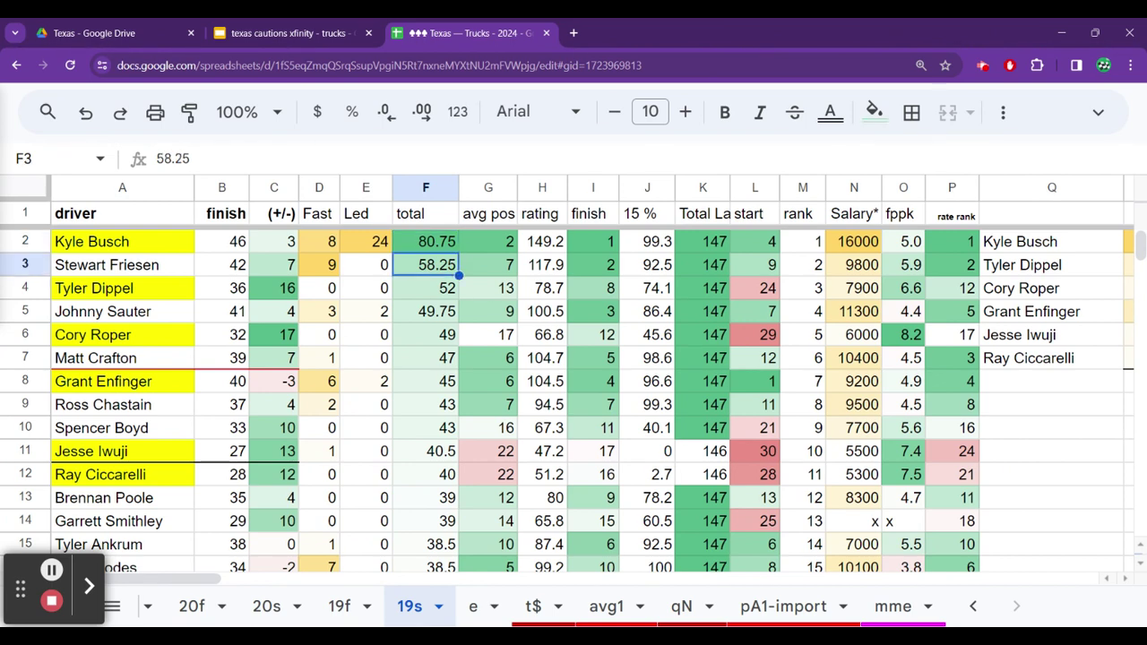
key(Left)
key(Up)
key(Left)
key(Right)
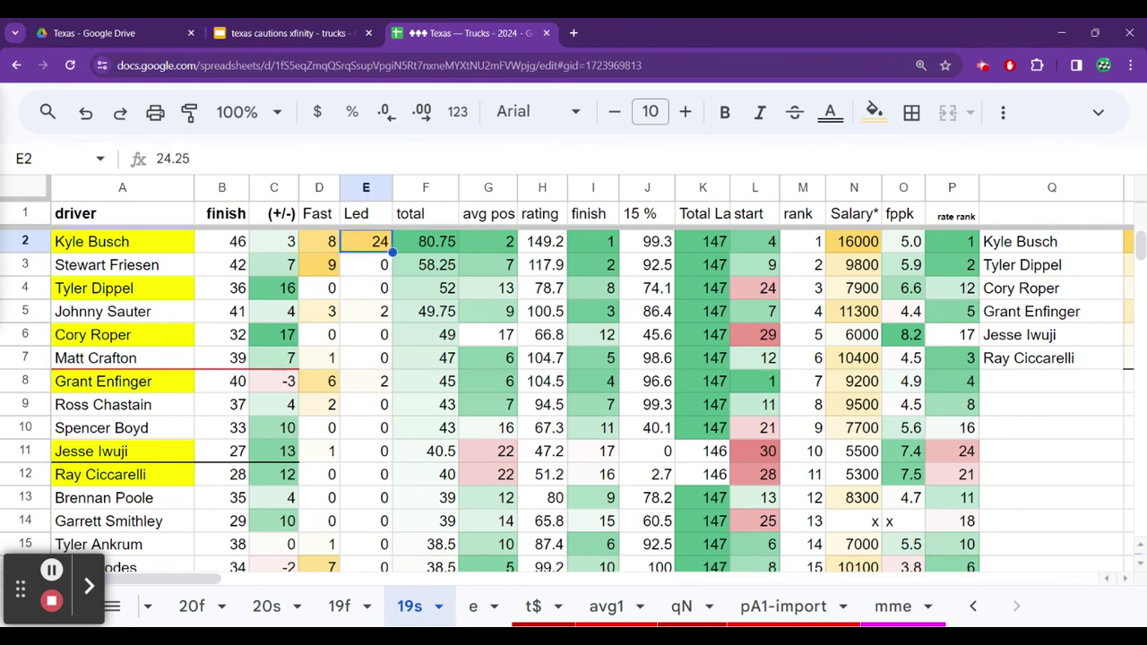
Step: Read the row 3 driver's points from Led back to finish, and compare the (+/-) values in rows 3 and 4
key(Down)
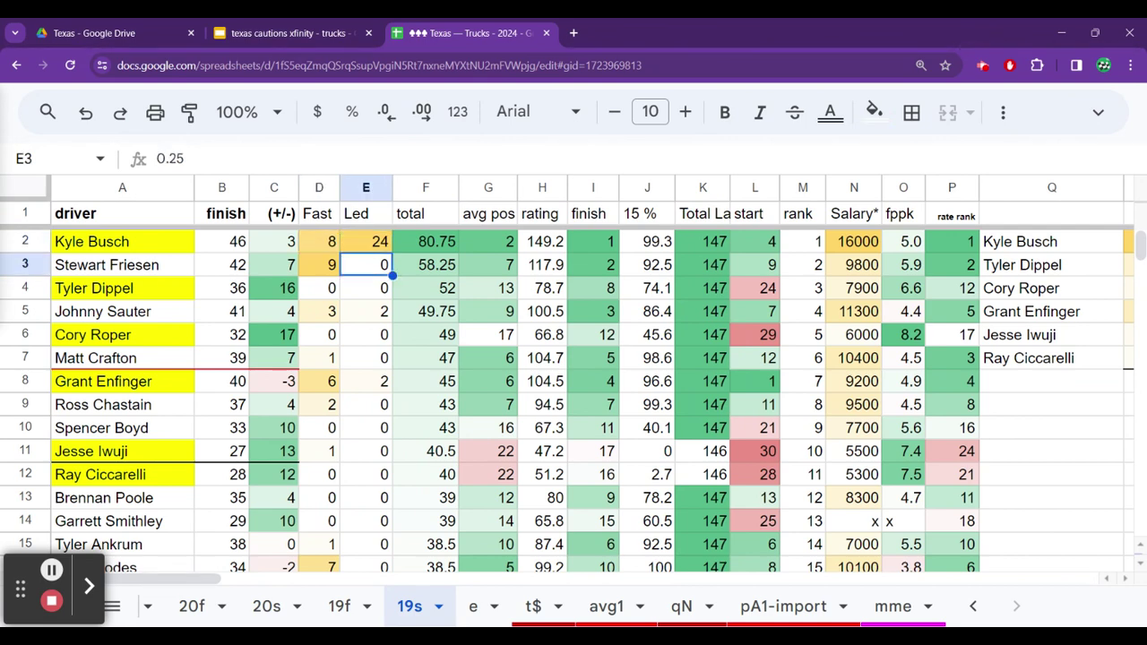
key(Left)
key(Left)
key(Left)
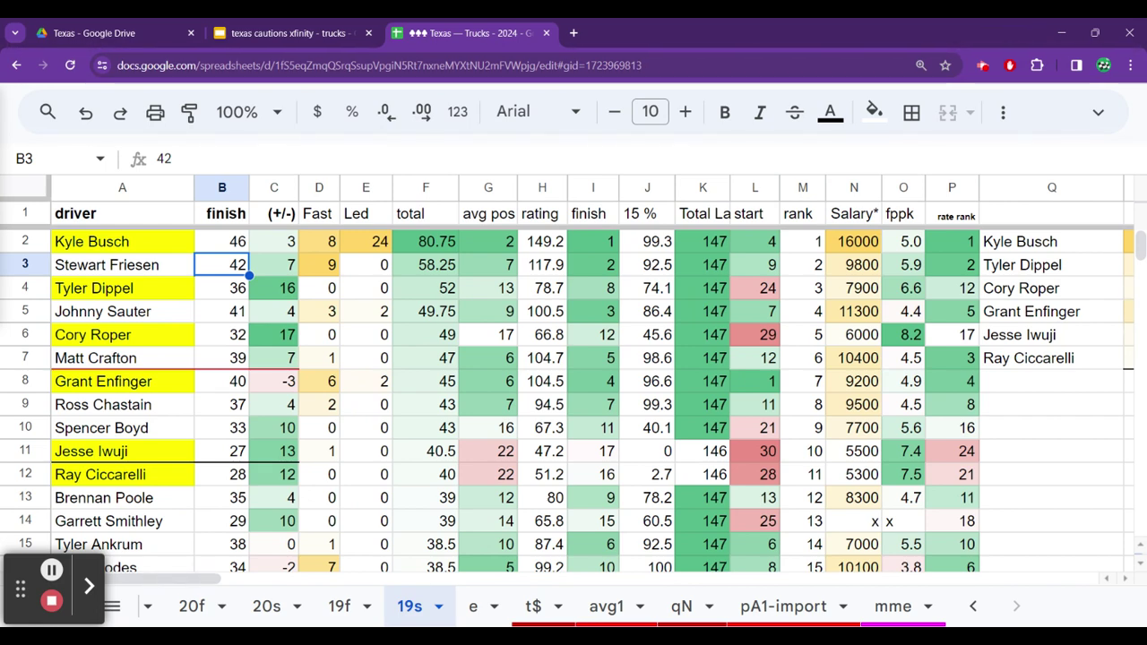
click(274, 264)
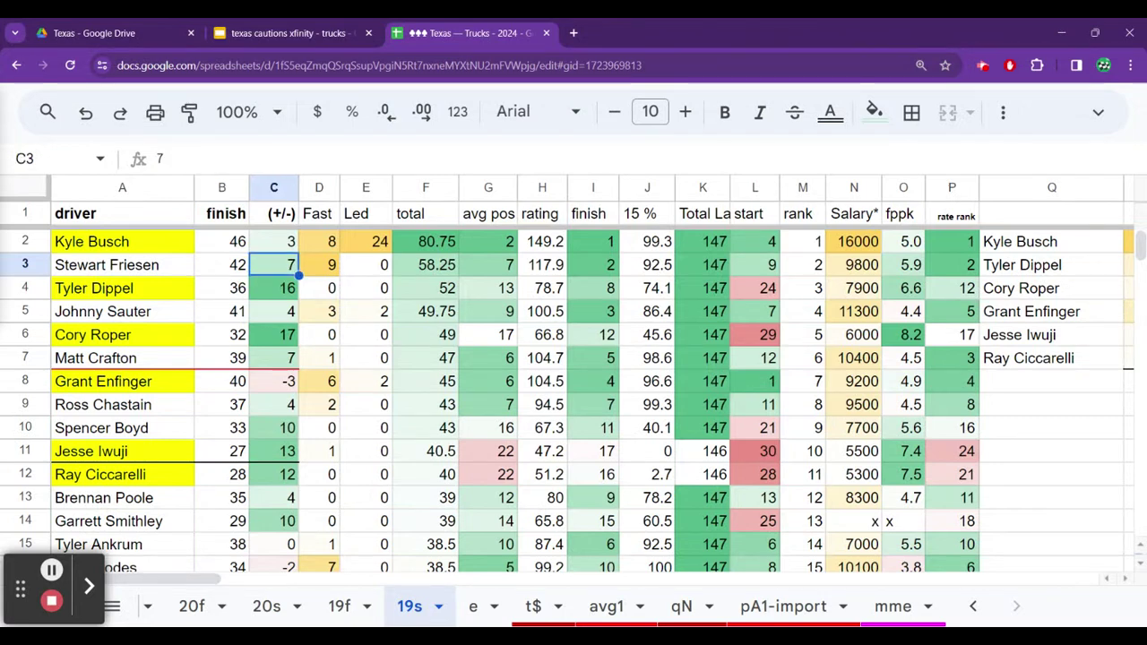
click(274, 288)
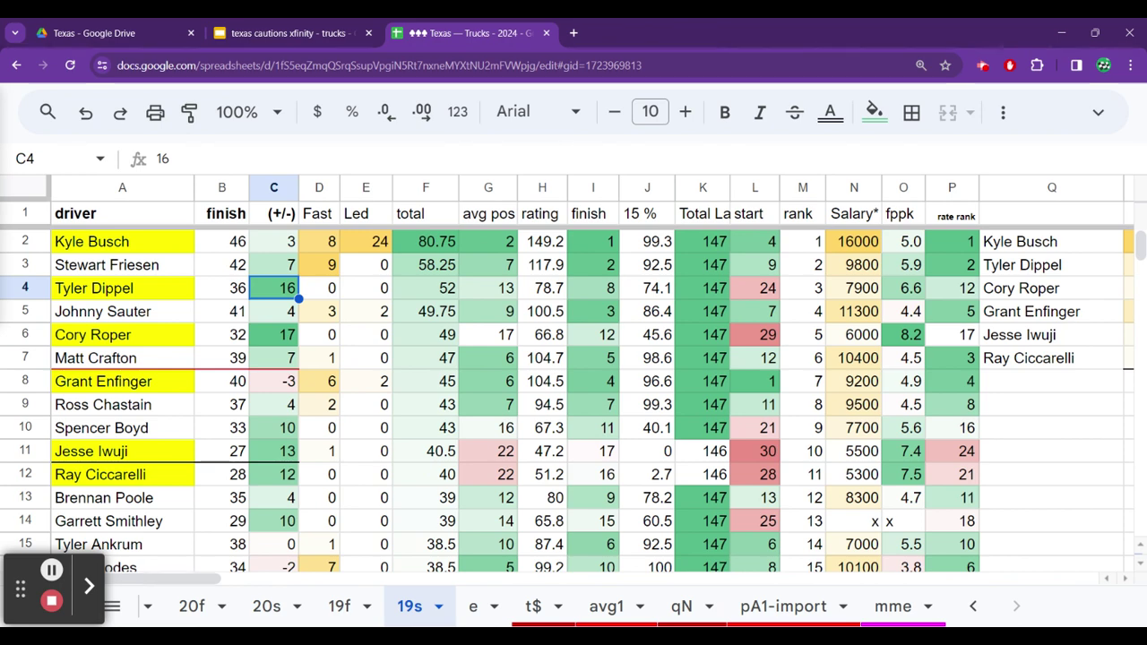
Step: Check the row 8 total, and examine the row 3 driver's (+/-), Fast, Led, Salary and rank values
click(455, 375)
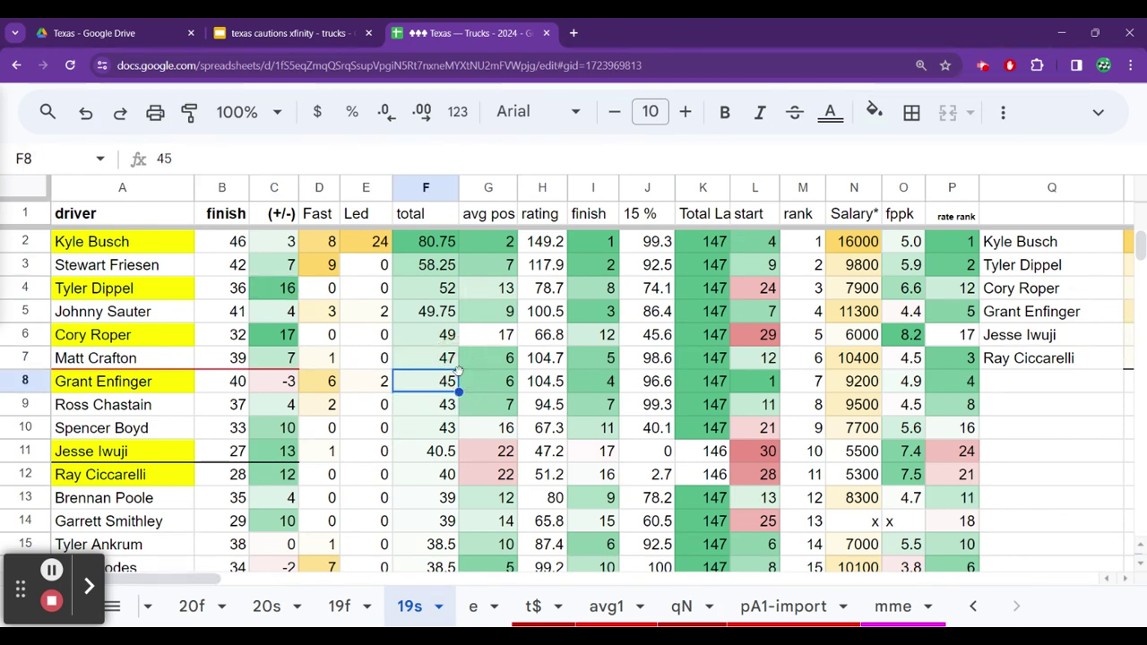
click(297, 272)
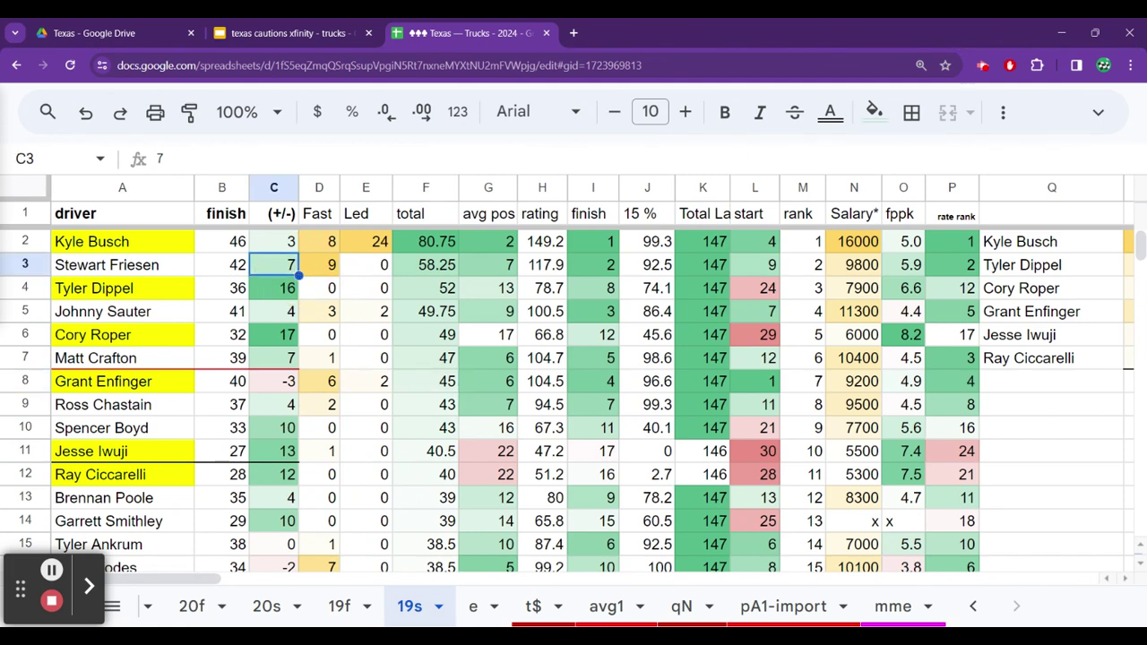
click(319, 264)
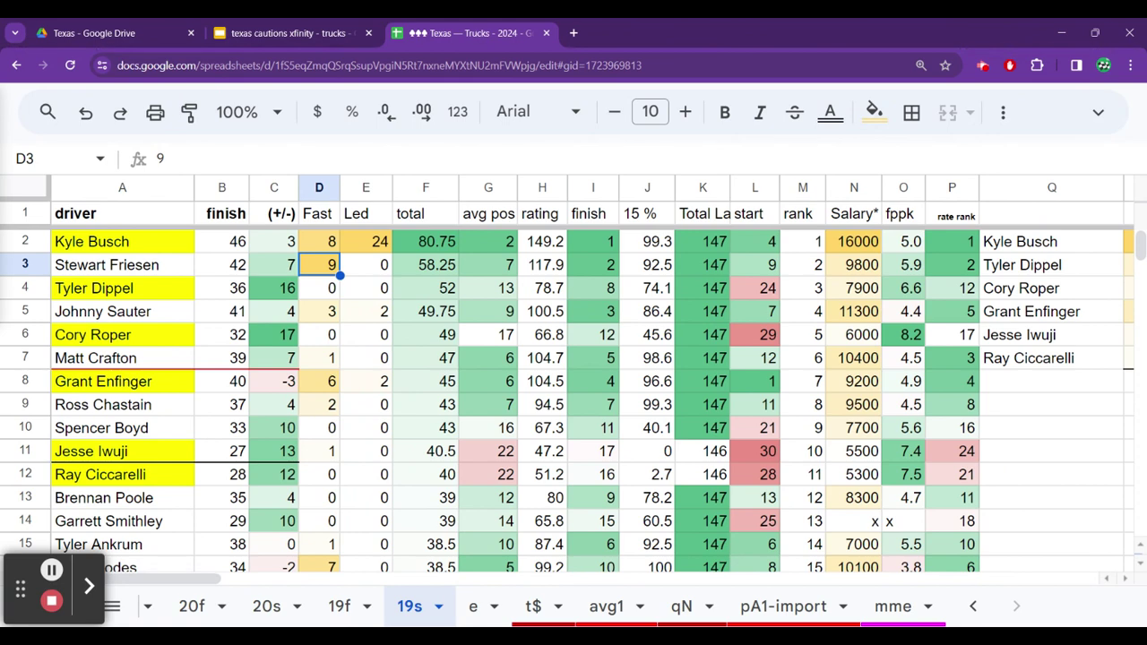
click(365, 264)
click(854, 265)
click(803, 264)
Step: Read the row 3 driver's statistics from avg pos through start and rank, and come back to avg pos
click(488, 265)
key(Right)
key(Right)
key(Right)
key(Right)
key(Right)
key(Right)
key(Right)
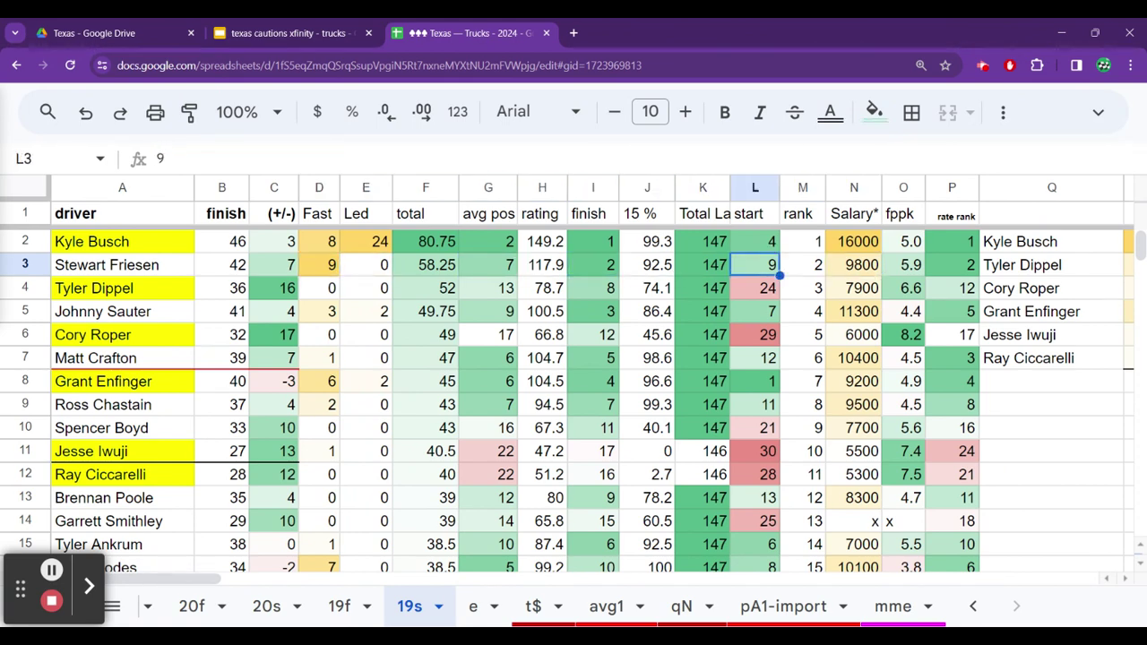
click(803, 265)
click(488, 265)
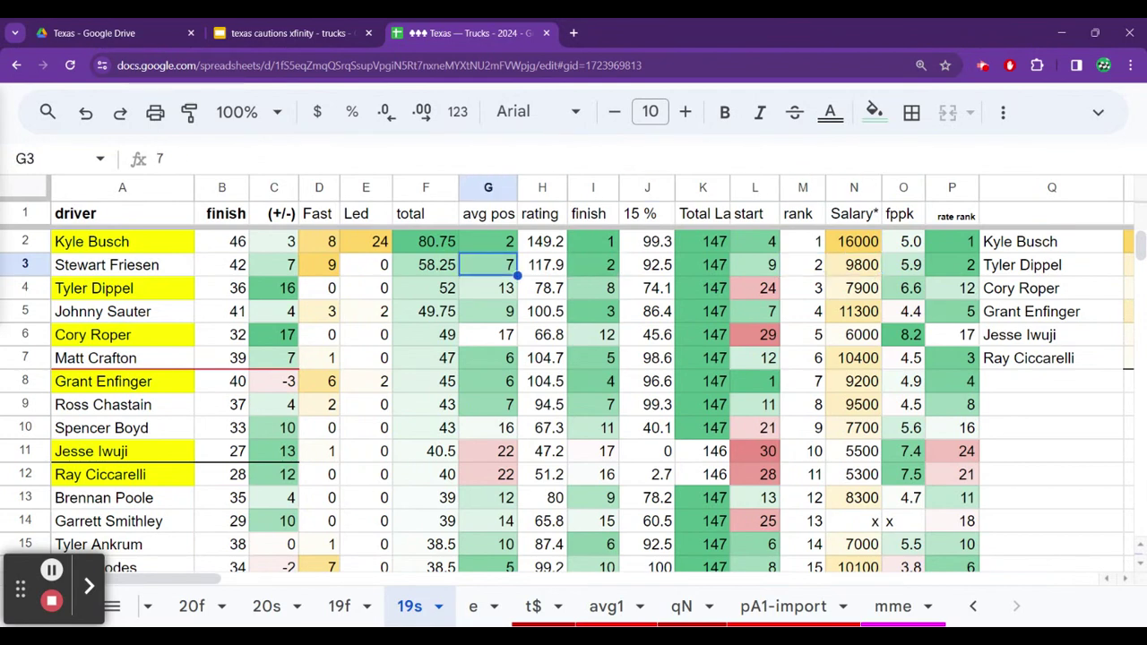
Step: Compare the fantasy total values downward from the row 3 driver
click(426, 264)
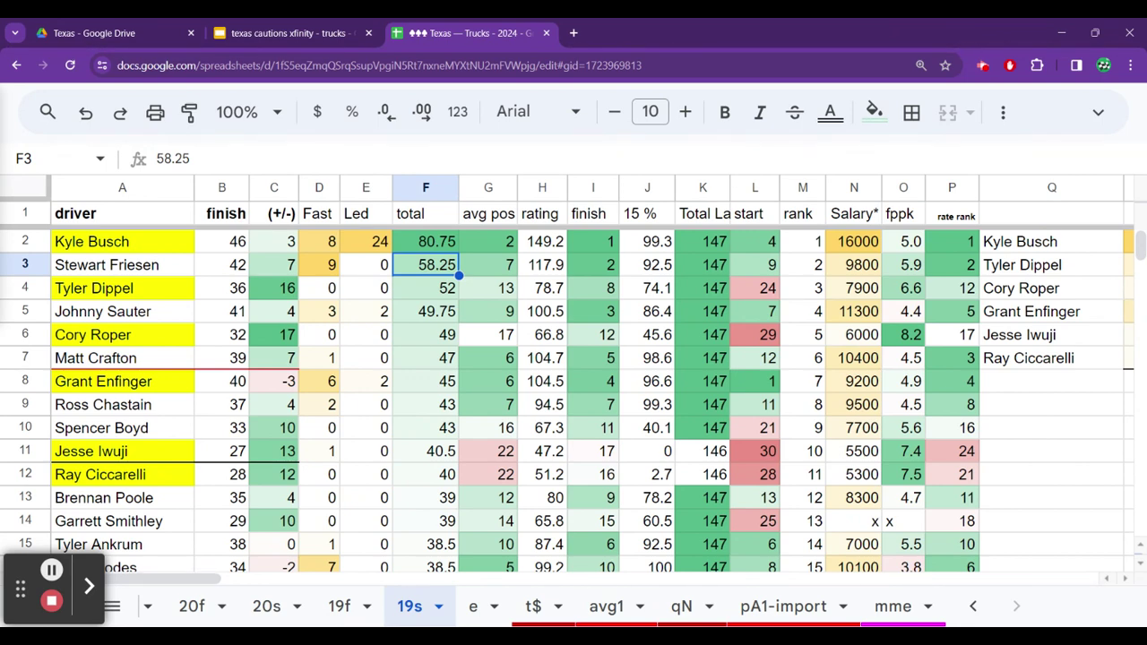
key(Down)
key(Down)
key(Down)
key(Down)
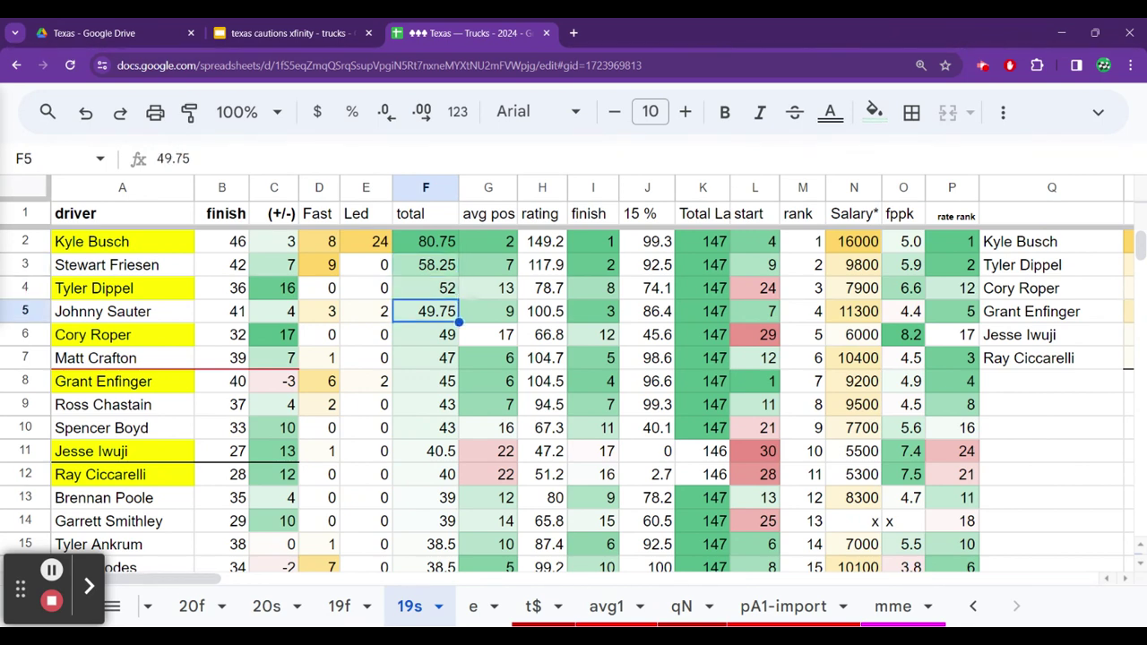
Step: Read across the row 7 driver's statistics from (+/-) to the 15 % column
click(273, 358)
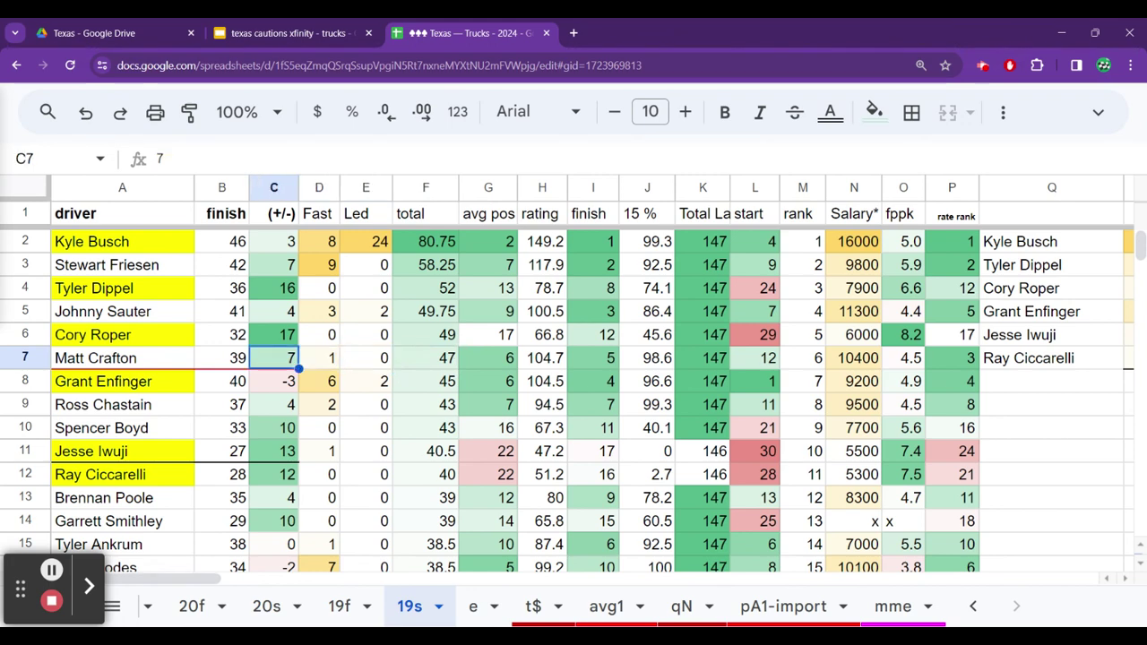
key(Right)
key(Right)
key(Right)
key(Right)
key(Right)
key(Right)
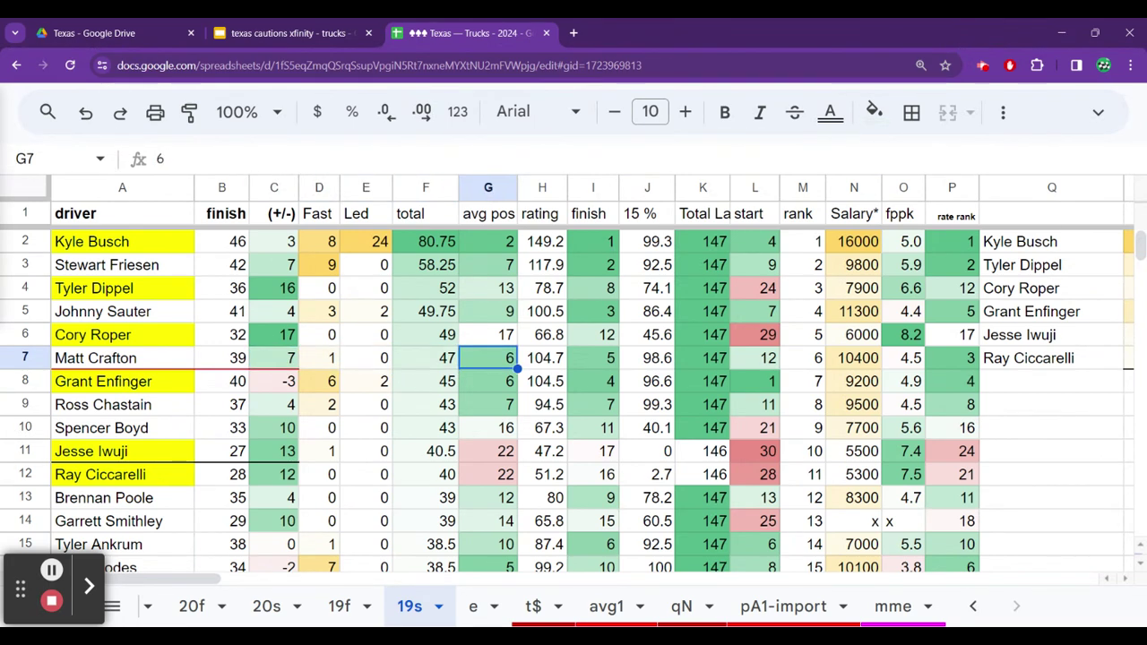
key(Right)
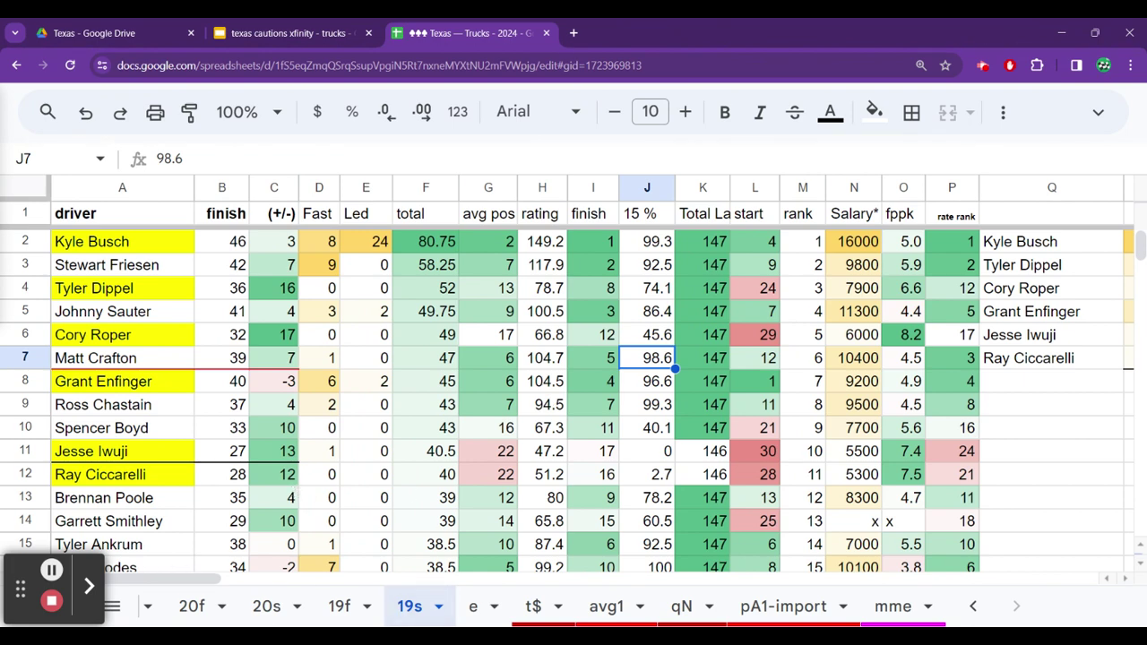
Step: Open the 20s sheet and check the Fast points of the highlighted row 5 driver
click(266, 606)
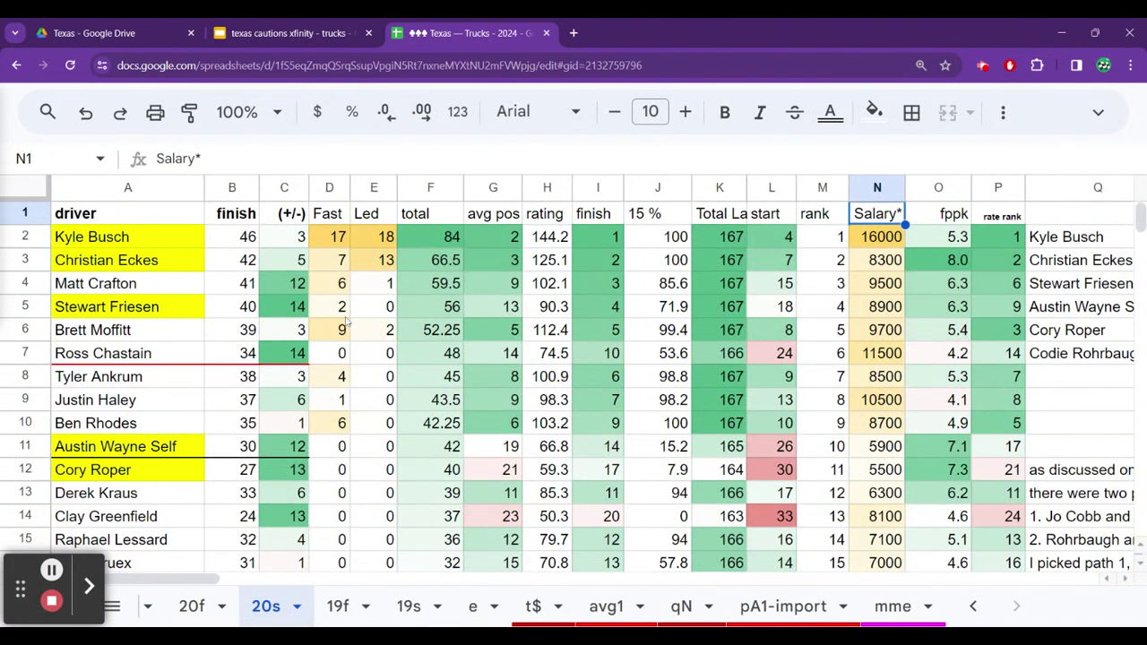
click(344, 314)
key(Up)
key(Up)
key(Down)
key(Down)
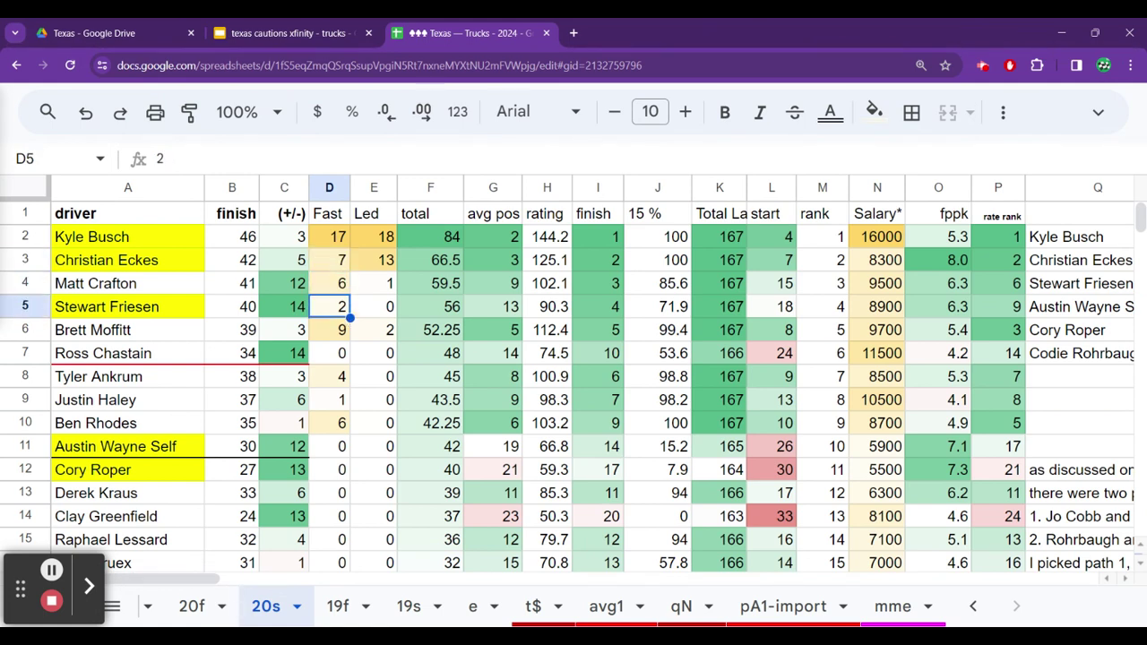
Step: Read across the row 5 driver's statistics on the 20s sheet from Fast to Salary
key(Right)
key(Right)
key(Right)
key(Right)
key(Right)
key(Right)
key(Right)
key(Right)
key(Right)
key(Right)
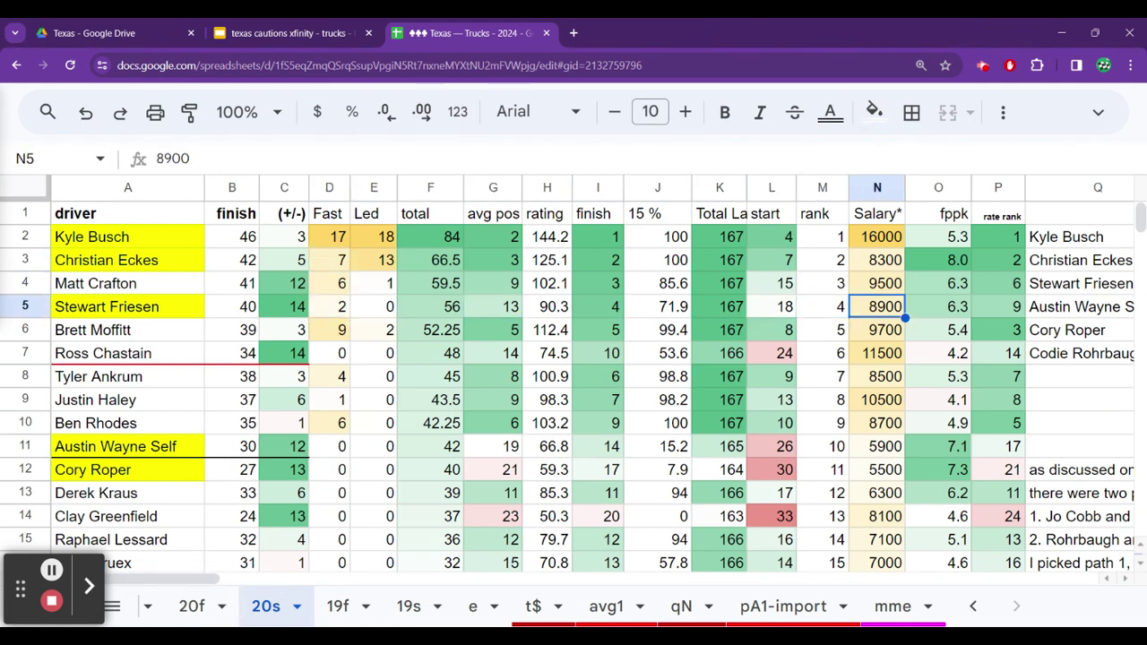
Step: Compare the fppk values of the drivers in rows 3 to 5 on the 20s sheet
key(Up)
key(Right)
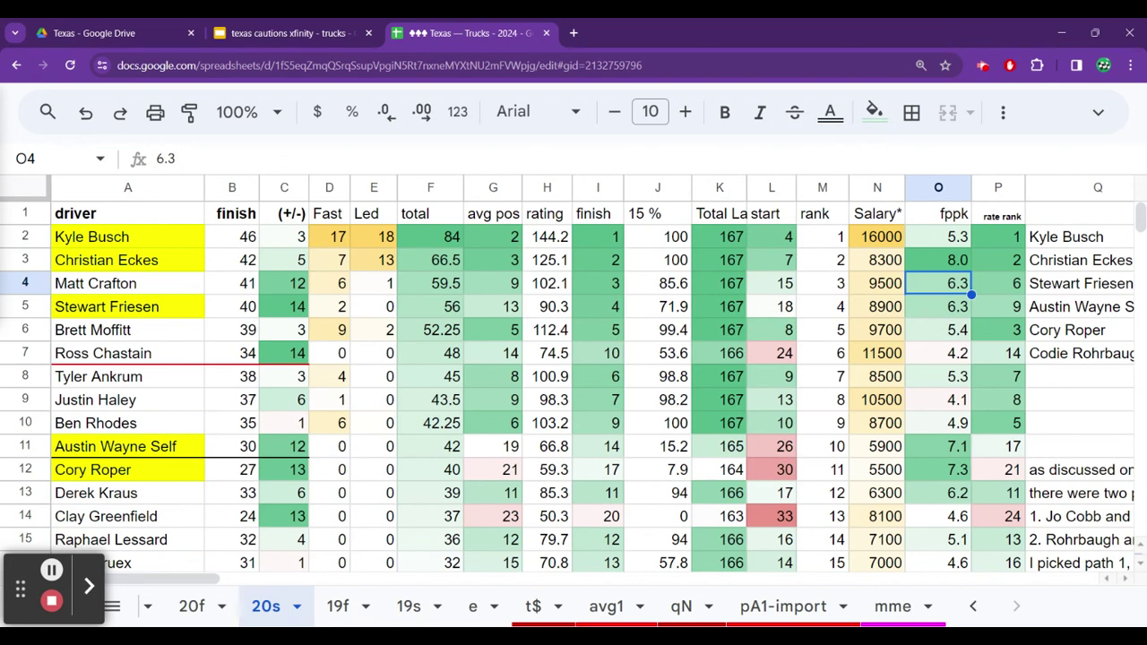
key(Down)
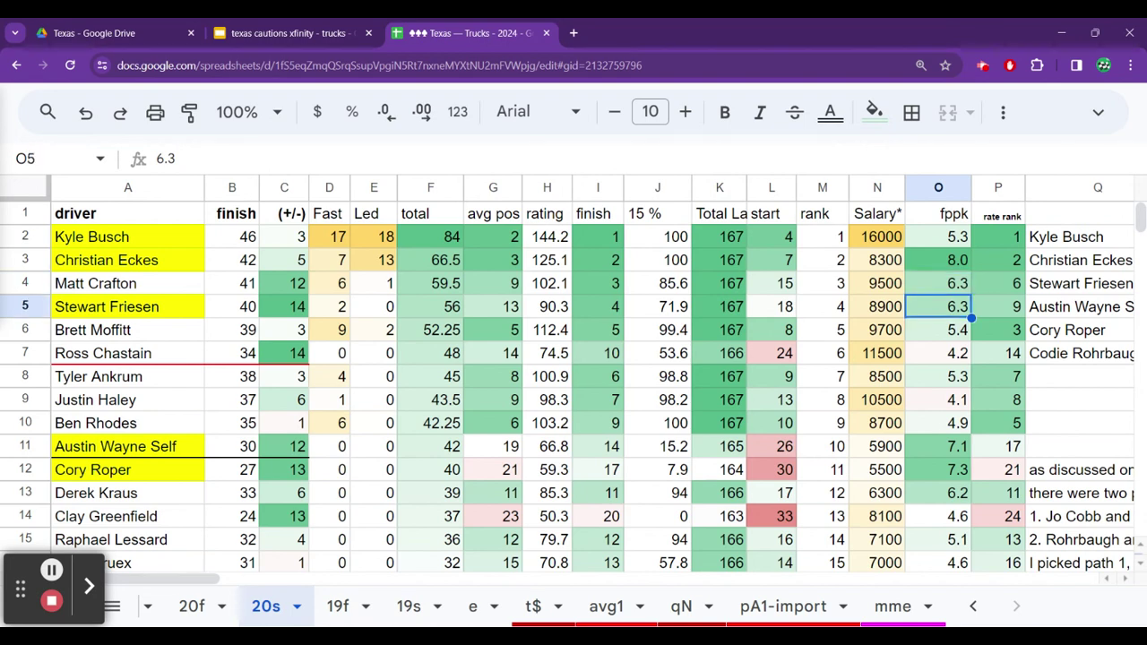
key(Up)
key(Up)
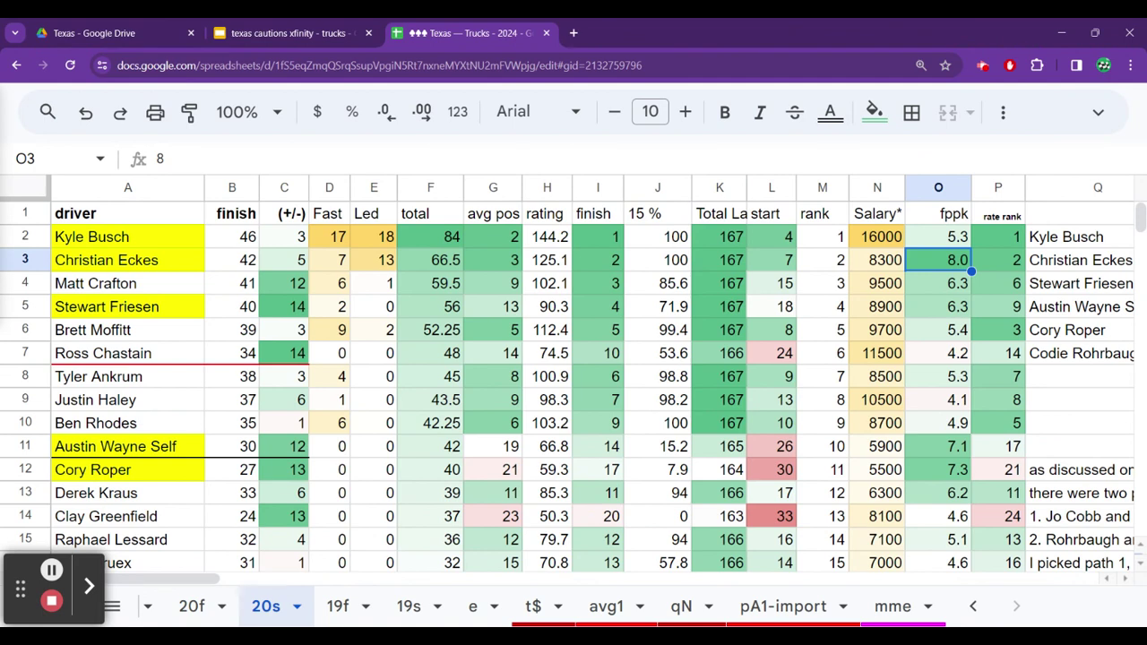
Step: Check the row 3 driver's Salary and fppk, and read that row's statistics from Fast to finish
click(877, 260)
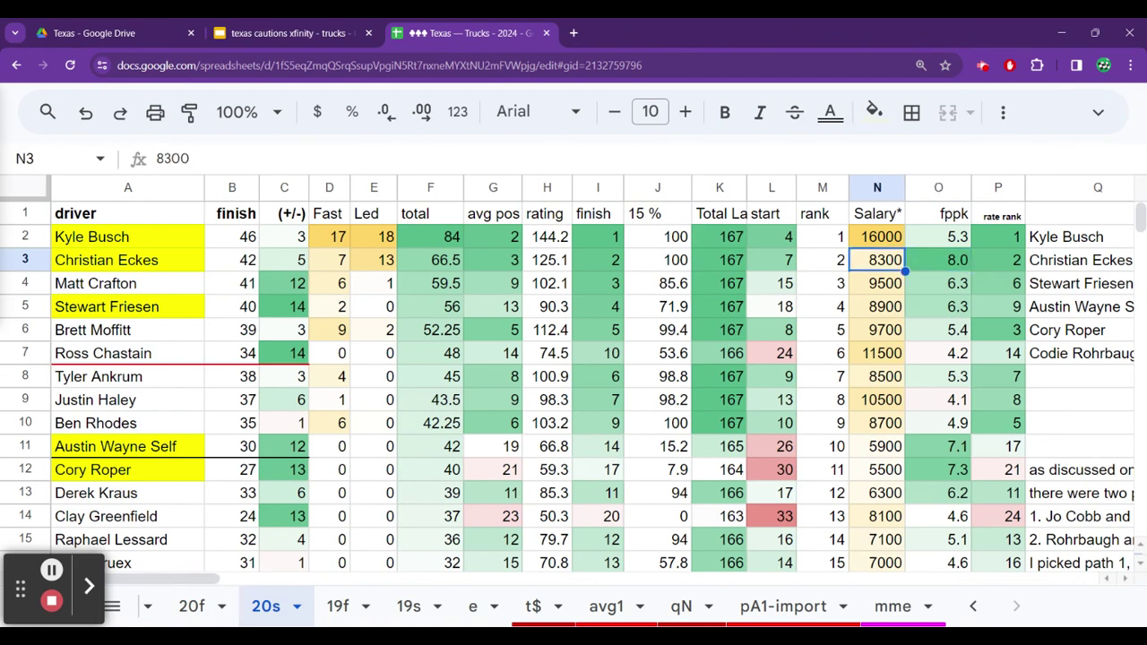
click(939, 260)
click(878, 260)
click(329, 260)
click(374, 260)
click(431, 260)
click(493, 260)
click(546, 260)
click(598, 260)
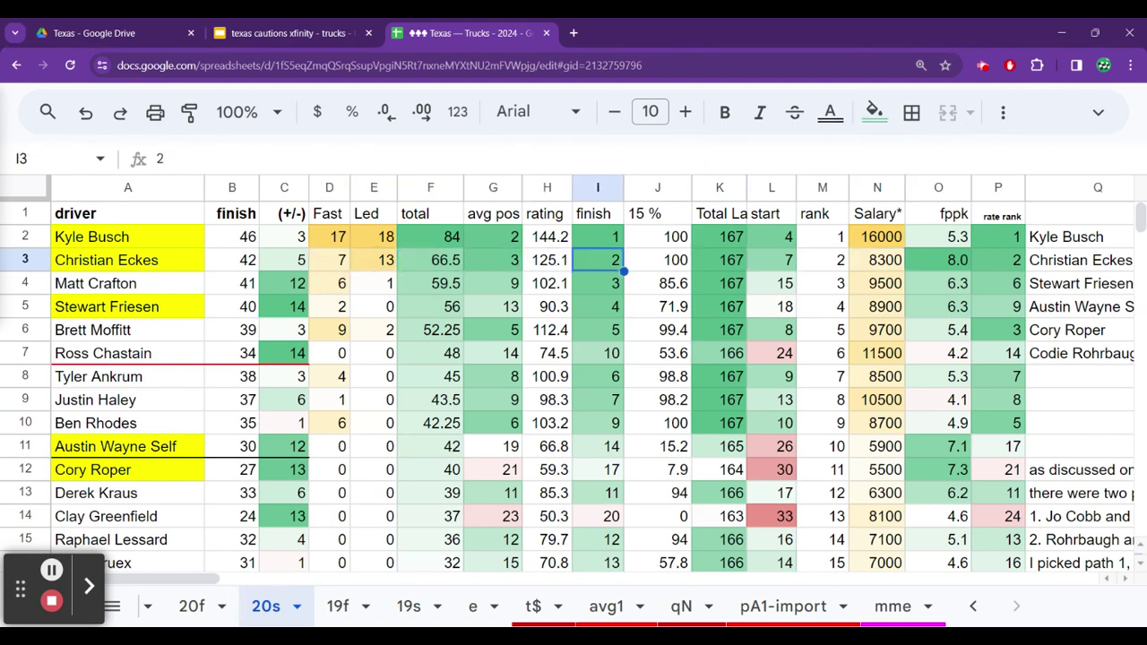
Step: Read across the row 4 driver's statistics from finish to Salary
click(598, 283)
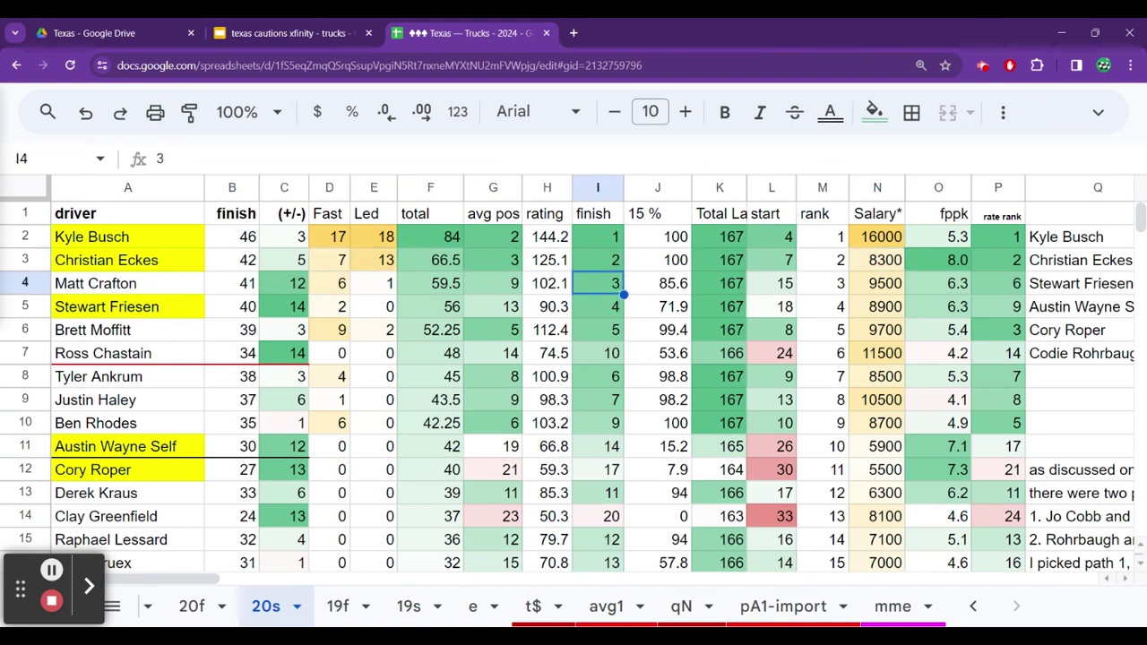
key(Right)
key(Right)
key(Right)
key(Right)
key(Right)
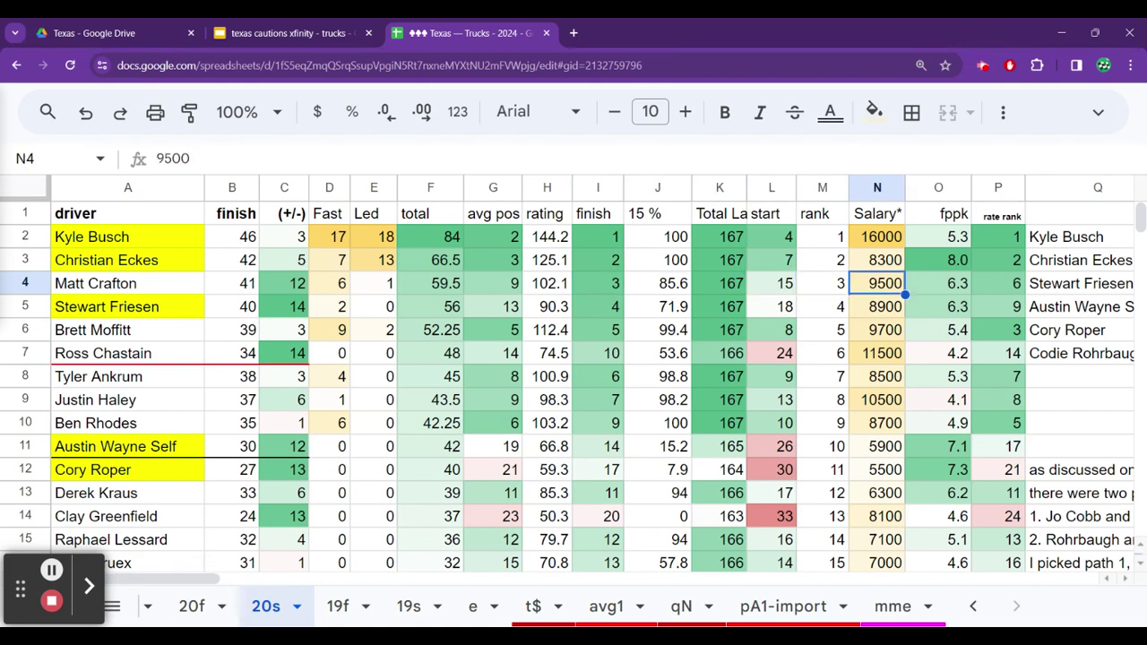
Step: Read the row 4 driver's statistics back from Salary to the Fast points
key(Left)
key(Left)
key(Left)
key(Left)
key(Left)
key(Left)
key(Left)
key(Left)
key(Left)
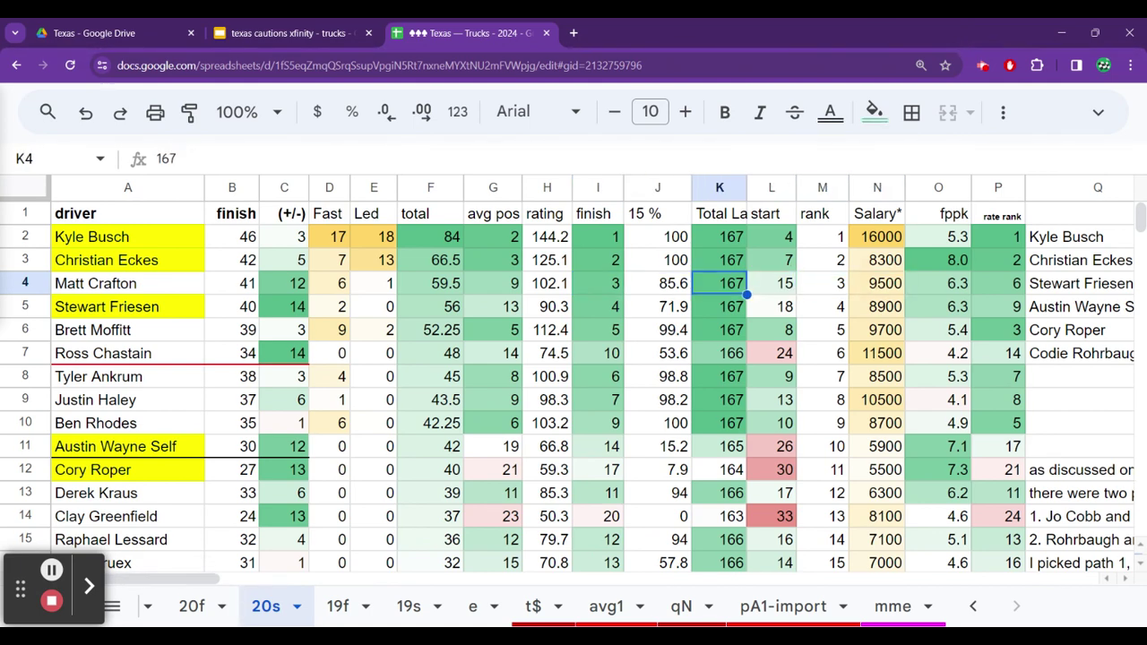
key(Right)
key(Left)
key(Left)
key(Left)
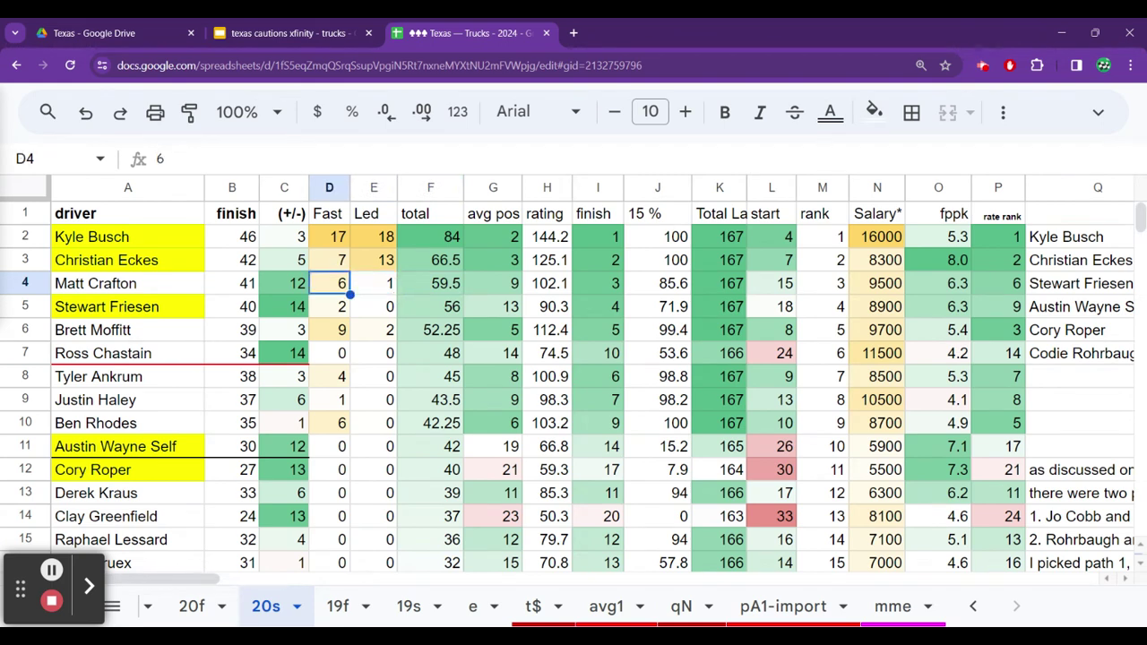
Step: Check the Fast and Led points of the highlighted row 5 driver
key(Right)
key(Down)
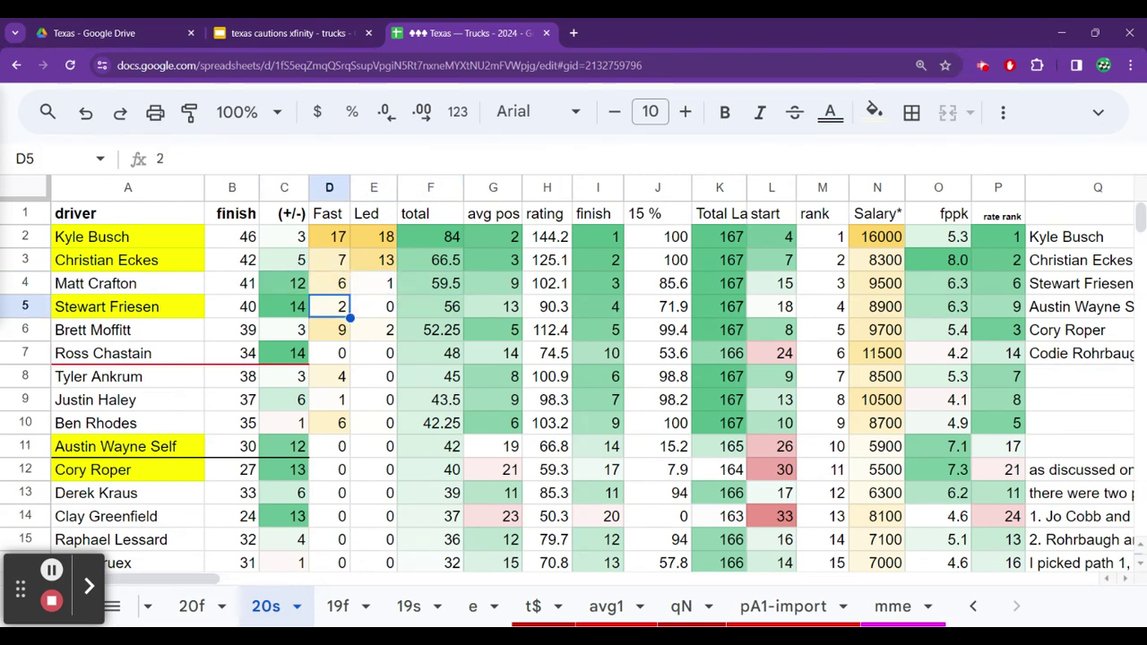
key(Right)
key(Right)
key(Left)
key(Left)
key(Left)
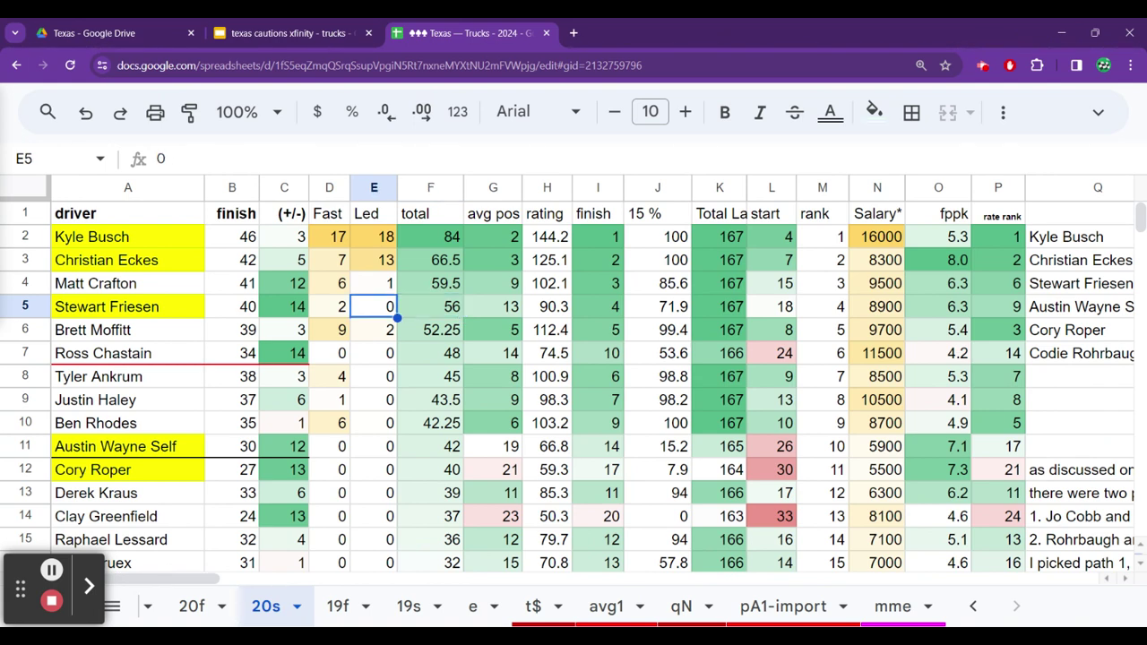
Step: Read across the row 5 driver's statistics from Led to fppk
key(Right)
key(Right)
key(Right)
key(Right)
key(Right)
key(Right)
key(Right)
key(Left)
key(Right)
key(Right)
key(Right)
key(Right)
key(Right)
key(Right)
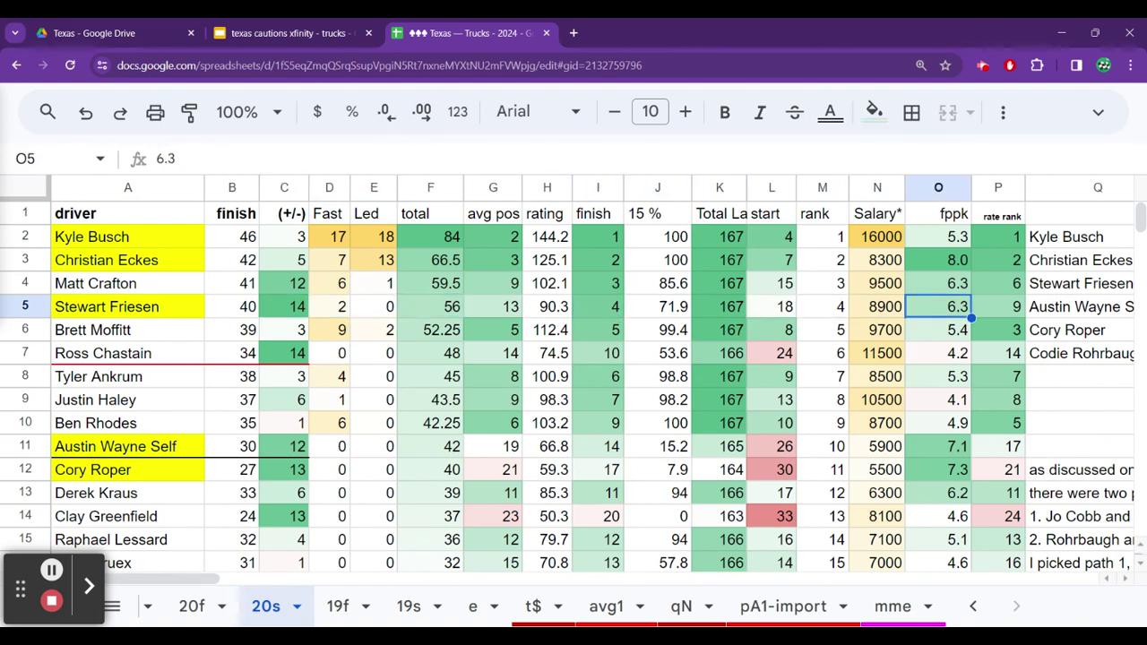
Step: Compare the fppk and Salary values of the row 4 and row 5 drivers
key(Up)
key(Up)
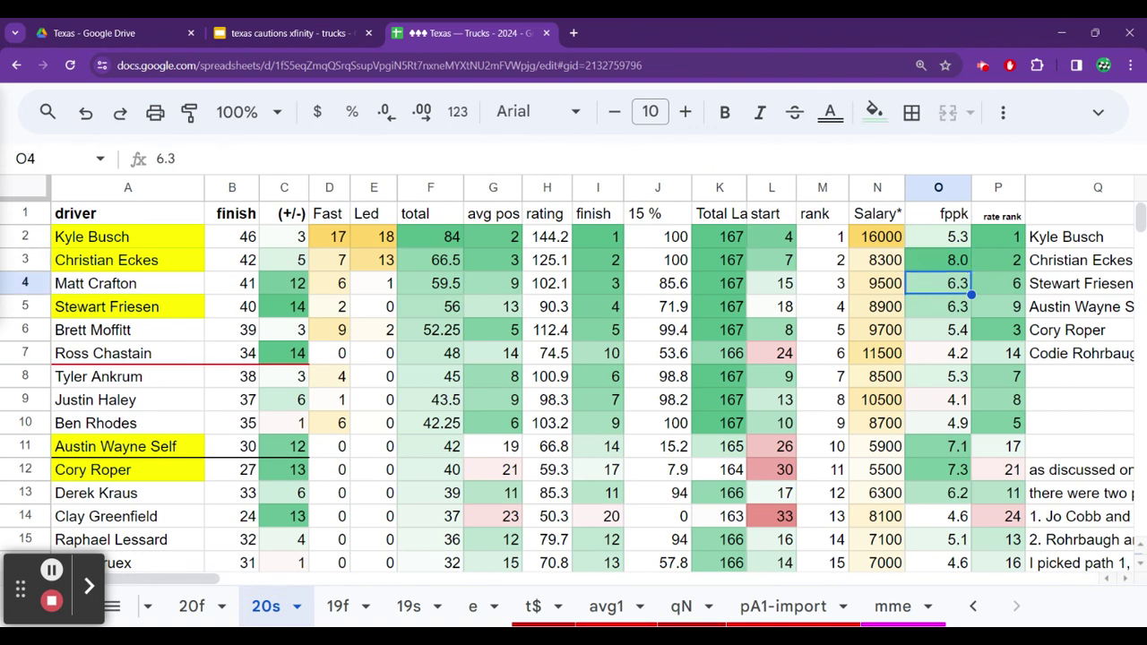
key(Down)
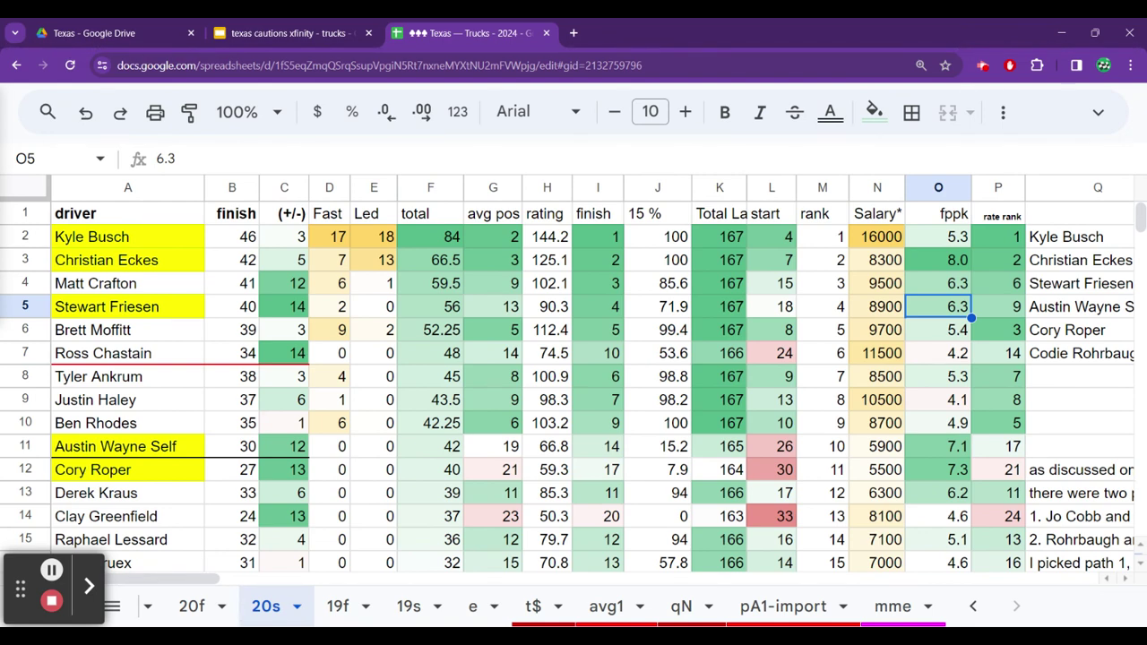
click(878, 307)
click(877, 283)
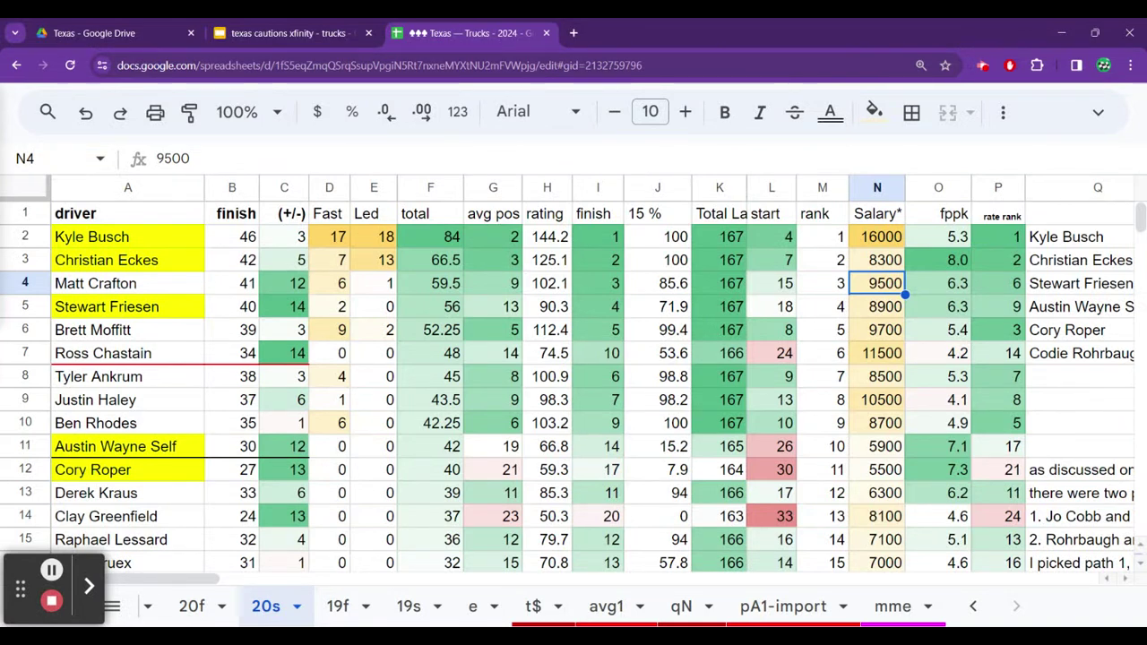
Step: Compare the row 4 and row 5 drivers' statistics between the rank and (+/-) columns
click(822, 283)
click(430, 284)
key(Left)
key(Right)
key(Right)
key(Right)
key(Right)
key(Down)
key(Left)
key(Left)
key(Left)
key(Left)
key(Left)
key(Left)
Step: Compare the (+/-) values of the drivers in rows 2 to 4
key(Up)
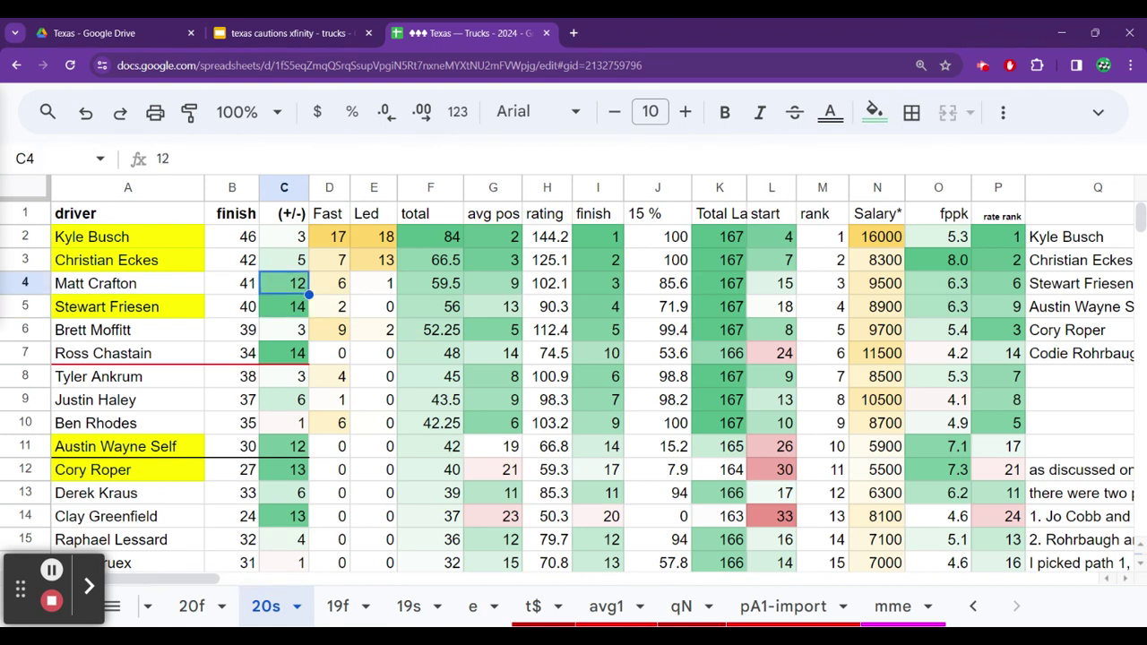
key(Up)
key(Up)
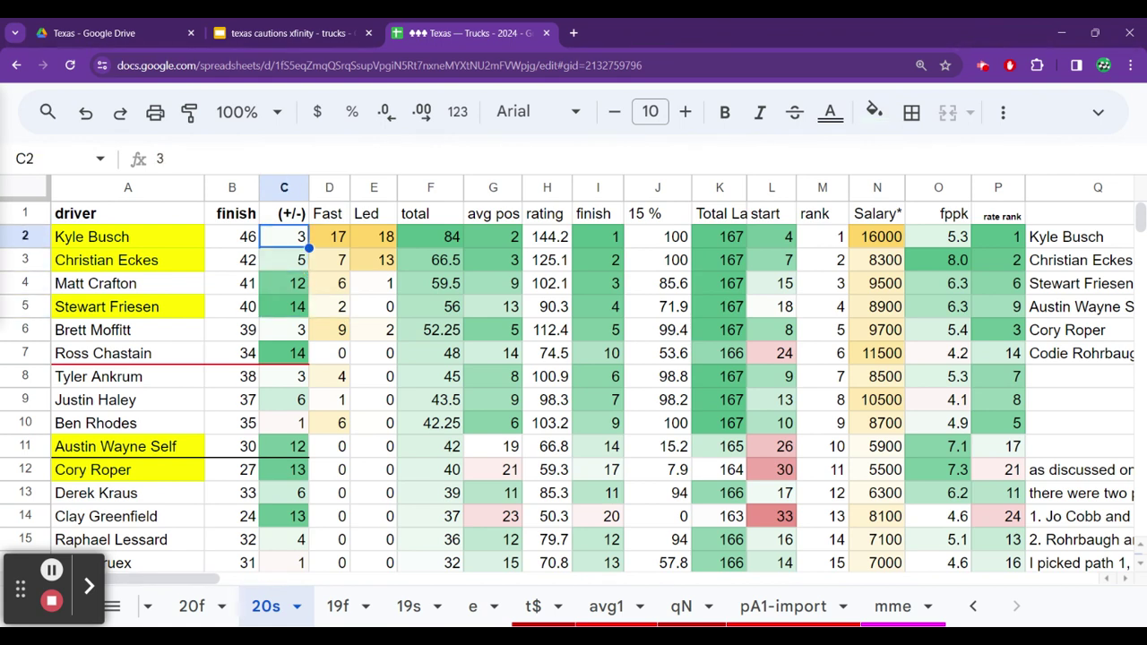
key(Down)
key(Down)
Step: Read across the row 4 driver's statistics from (+/-) to Salary
key(Right)
key(Right)
key(Right)
key(Right)
key(Right)
key(Right)
key(Right)
key(Right)
key(Right)
key(Right)
key(Right)
key(Left)
Step: Compare the start positions of the drivers in rows 3 to 5
key(Down)
key(Left)
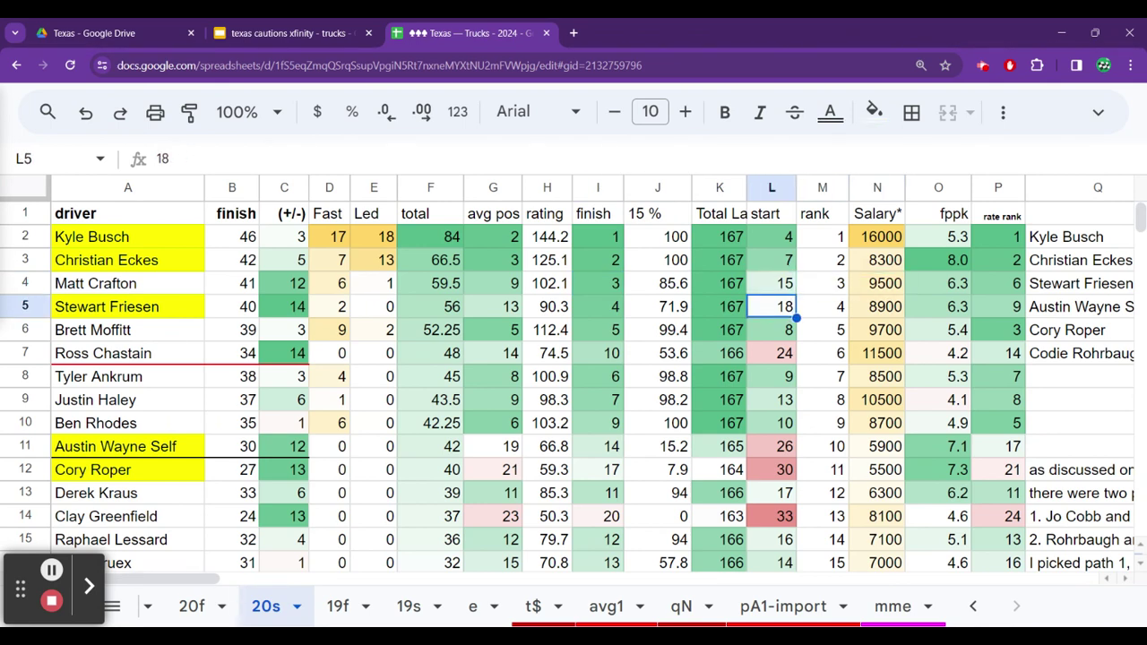
key(Up)
key(Up)
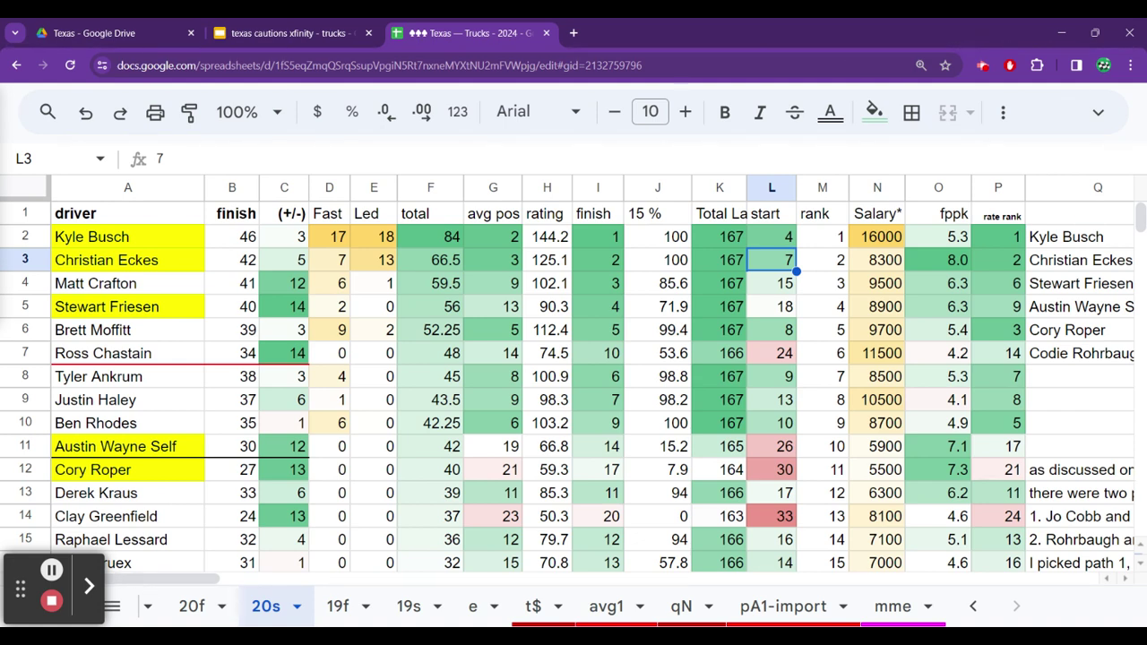
key(Down)
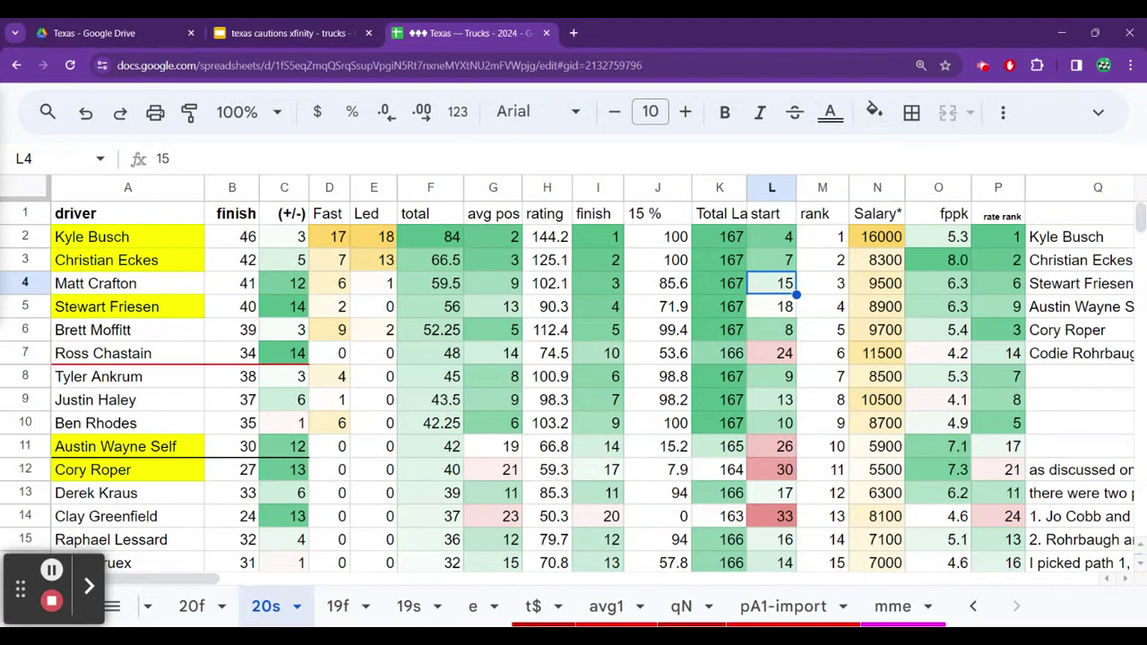
key(Down)
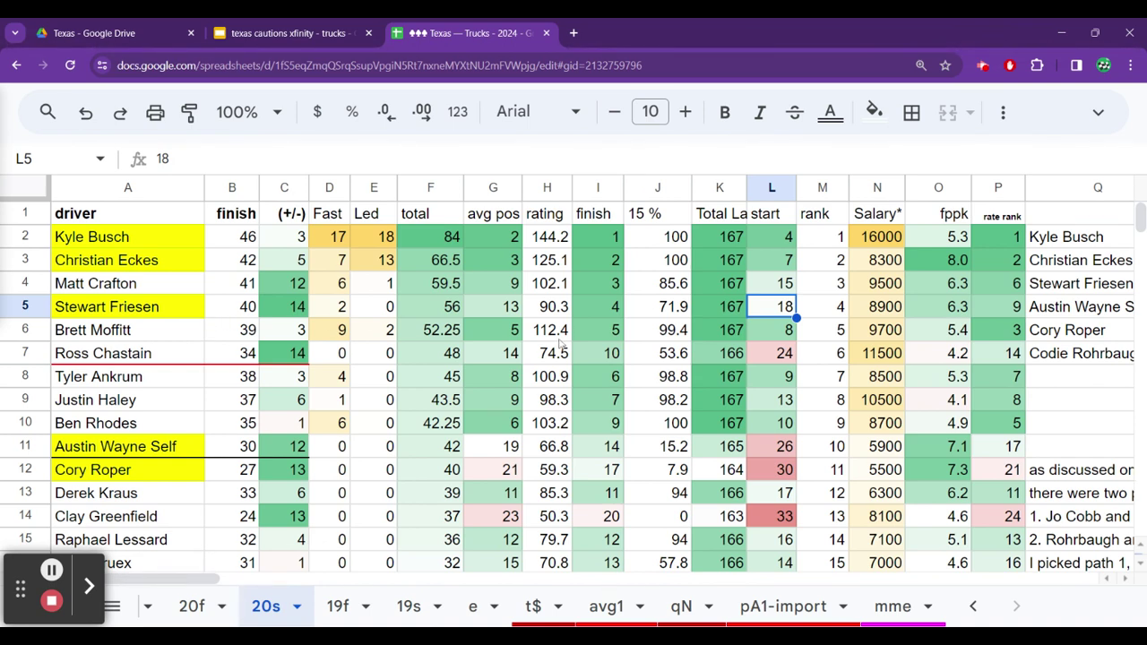
key(Up)
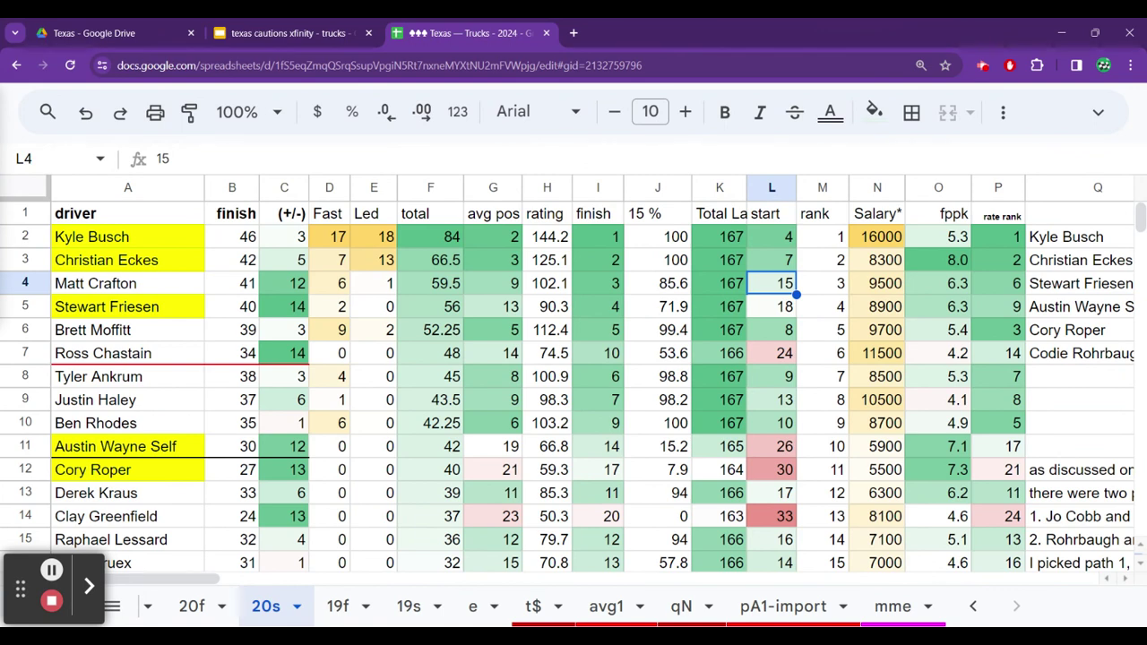
Step: Open the Tsuper sheet and go to the last listed driver in row 34
click(975, 606)
click(974, 606)
click(974, 606)
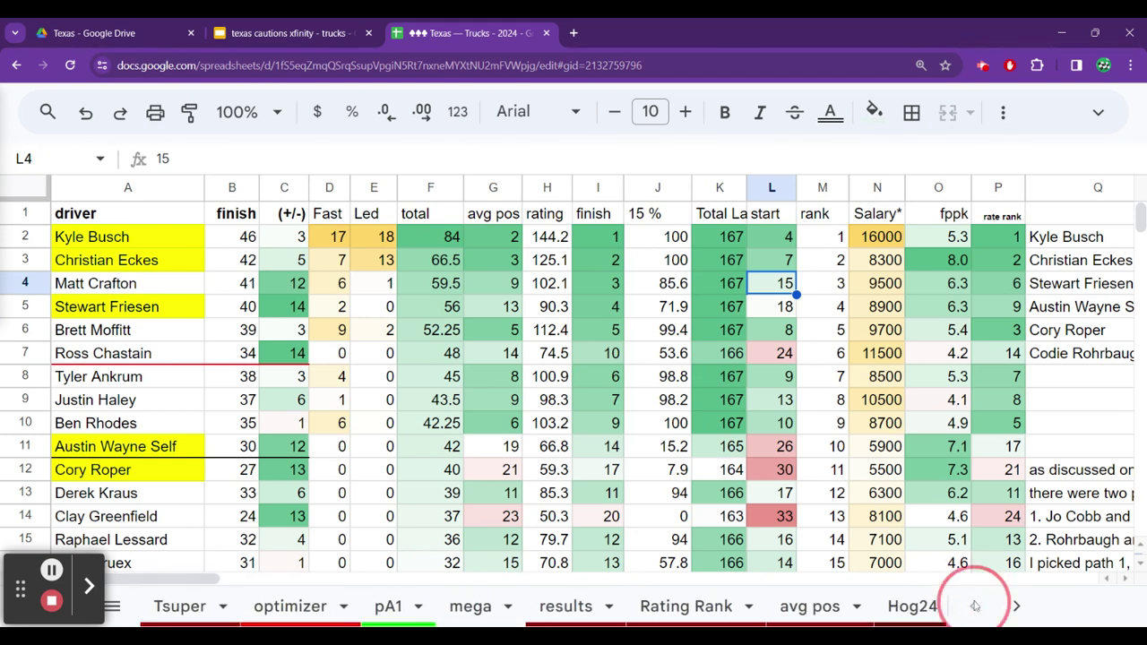
click(184, 607)
click(253, 408)
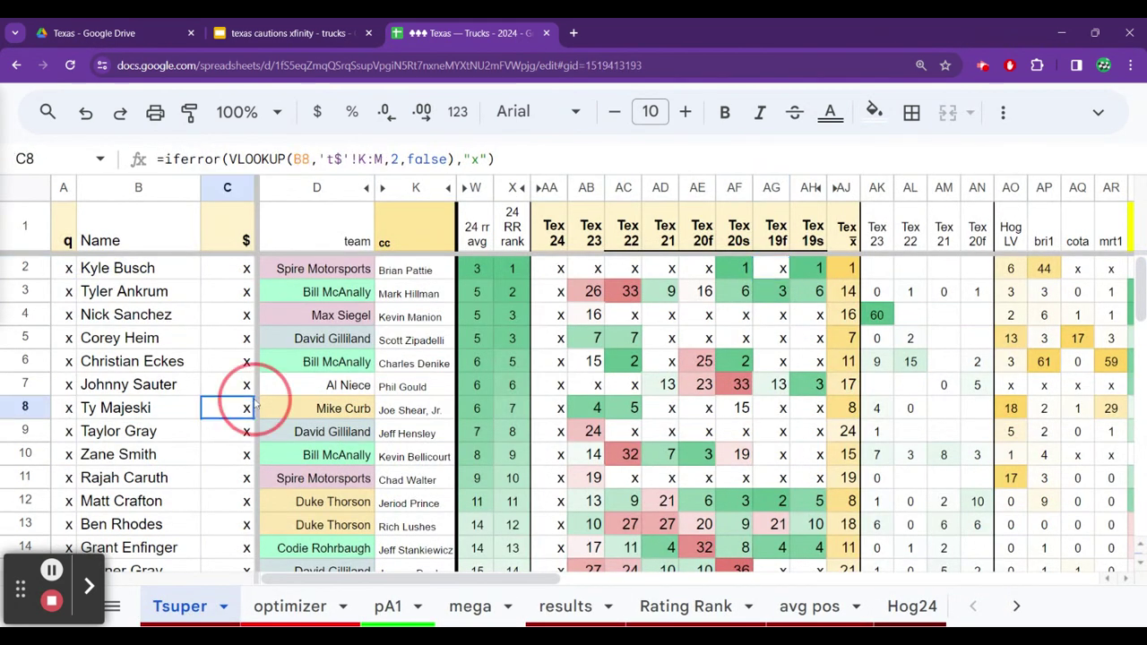
key(ctrl+Down)
key(Up)
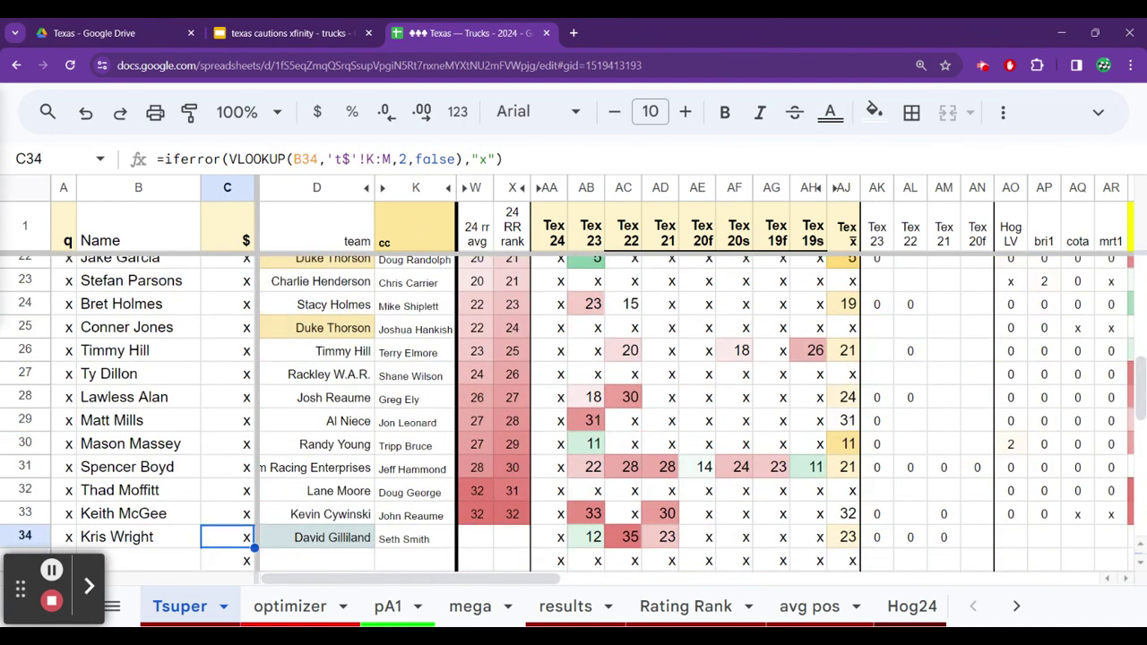
Step: Check the last two drivers' names, and the row 33 driver's team and cc entries
key(Left)
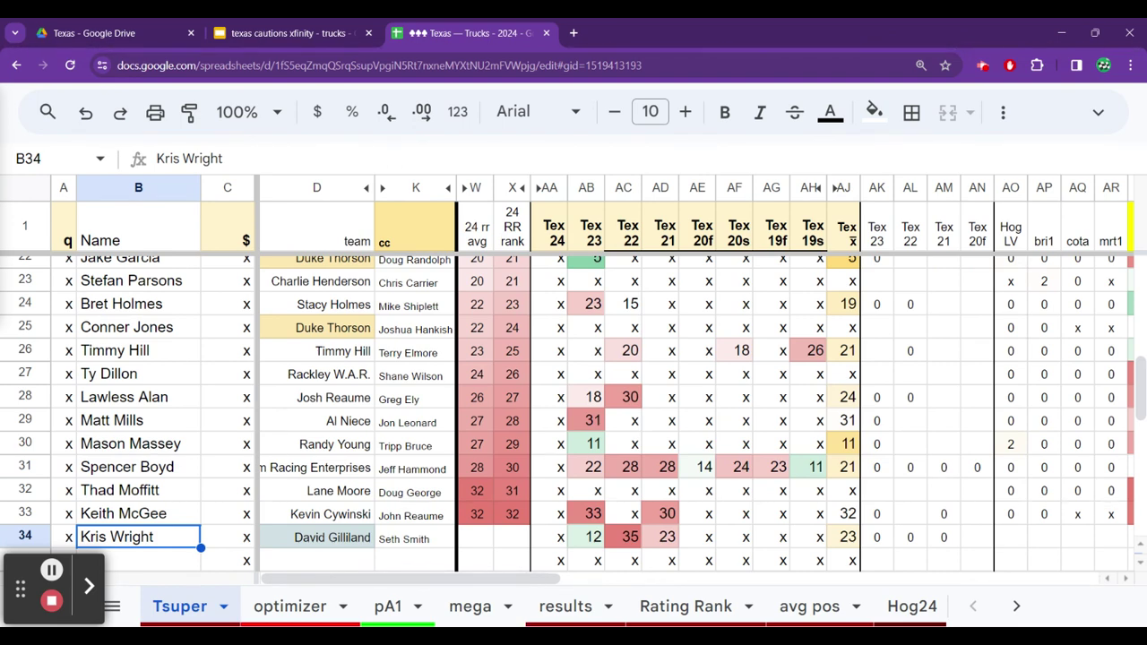
key(Up)
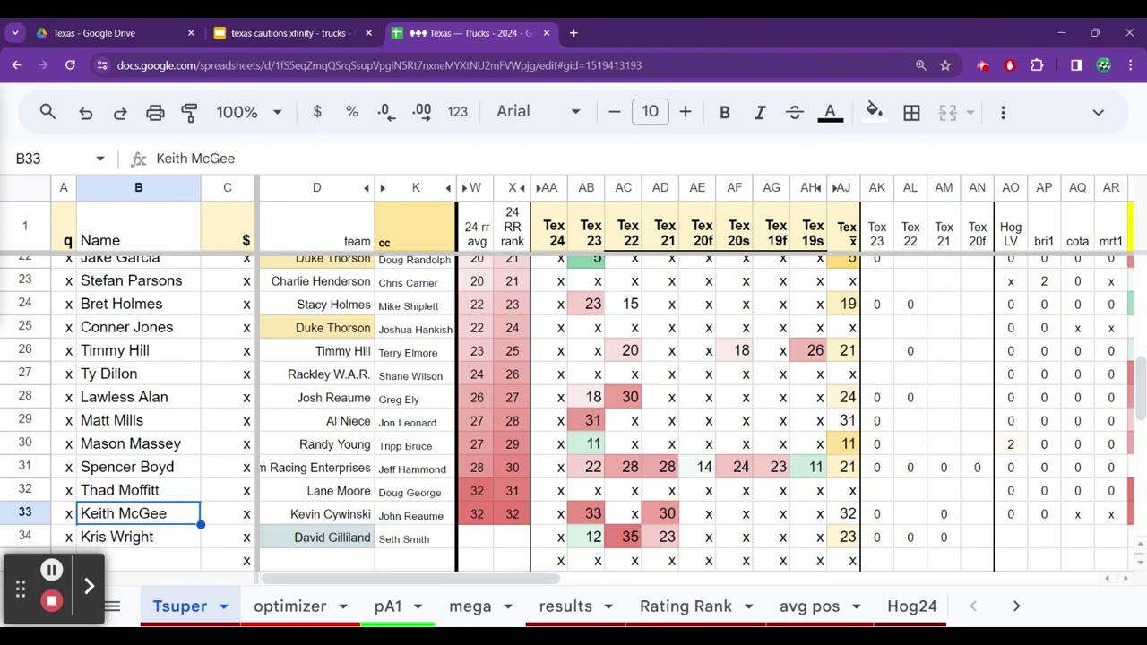
key(Right)
key(Right)
key(Right)
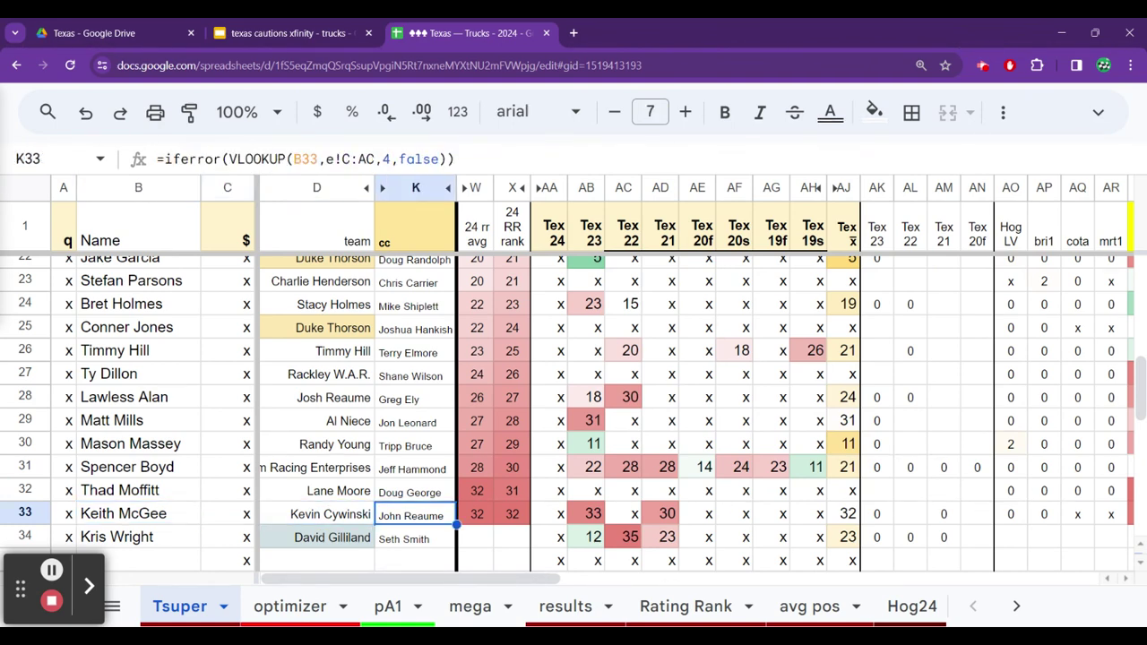
key(Left)
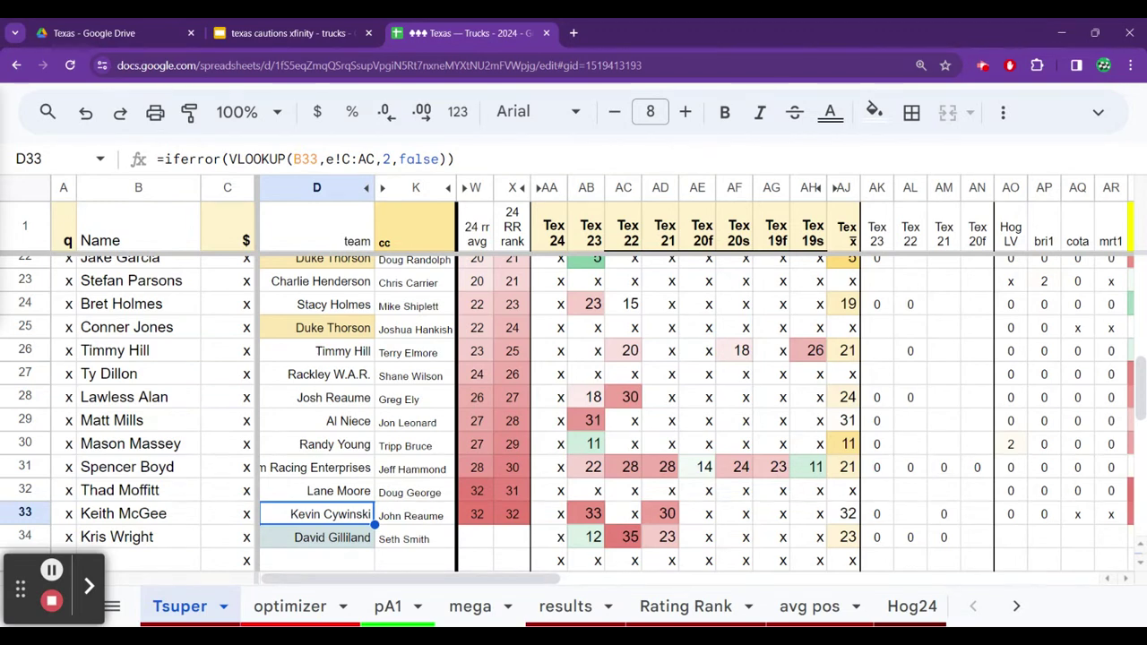
Step: Read across the row 32 driver's data from the team column past the Texas history to cota
click(331, 490)
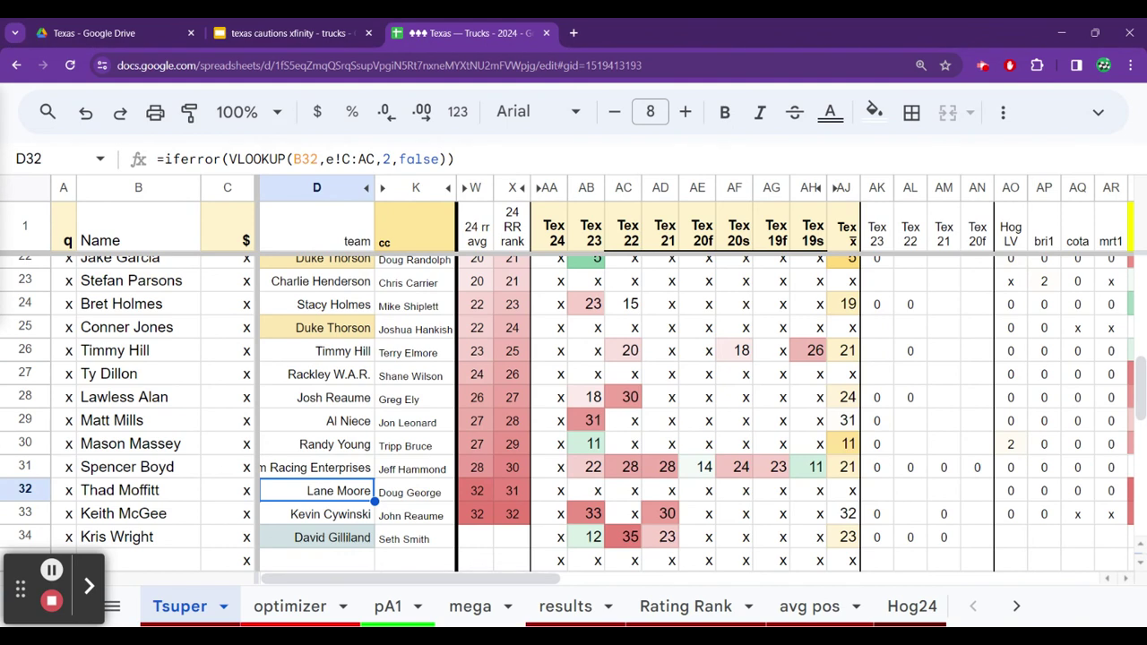
key(Right)
key(Right)
key(Right)
key(Right)
key(Right)
key(Right)
key(Right)
key(Right)
key(Right)
key(Right)
key(Right)
key(Right)
key(Right)
key(Right)
key(Right)
key(Right)
key(Right)
key(Right)
key(Right)
key(Right)
key(Right)
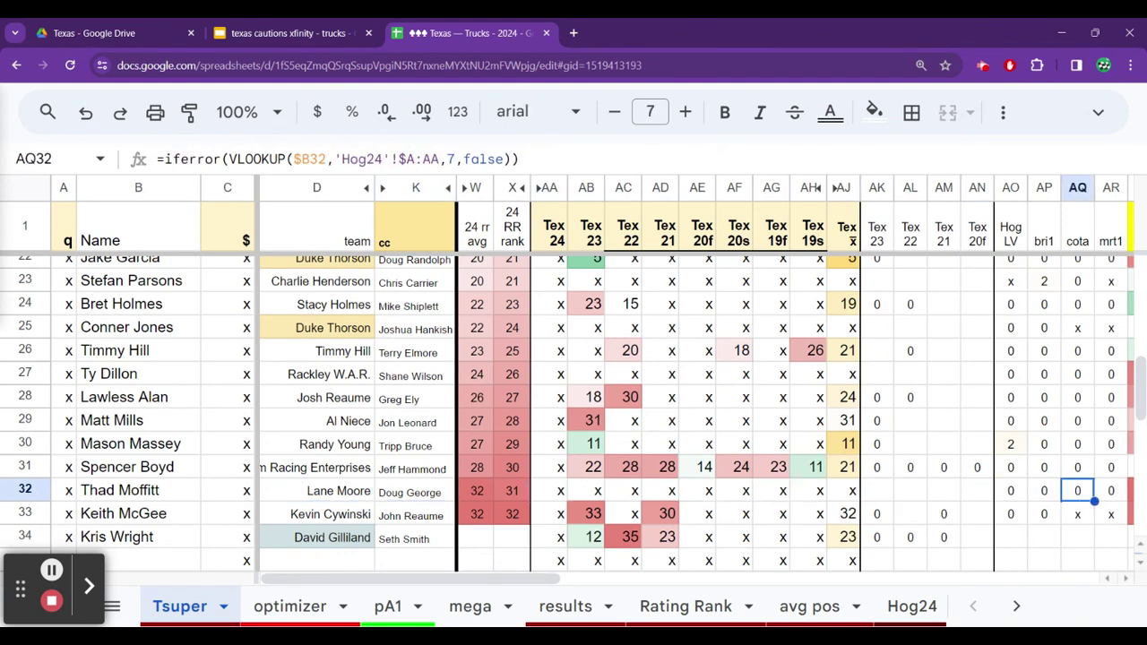
Step: Review the row 32 driver's values in the RR columns up to the Dayt column
key(Right)
key(Right)
key(Right)
key(Right)
key(Right)
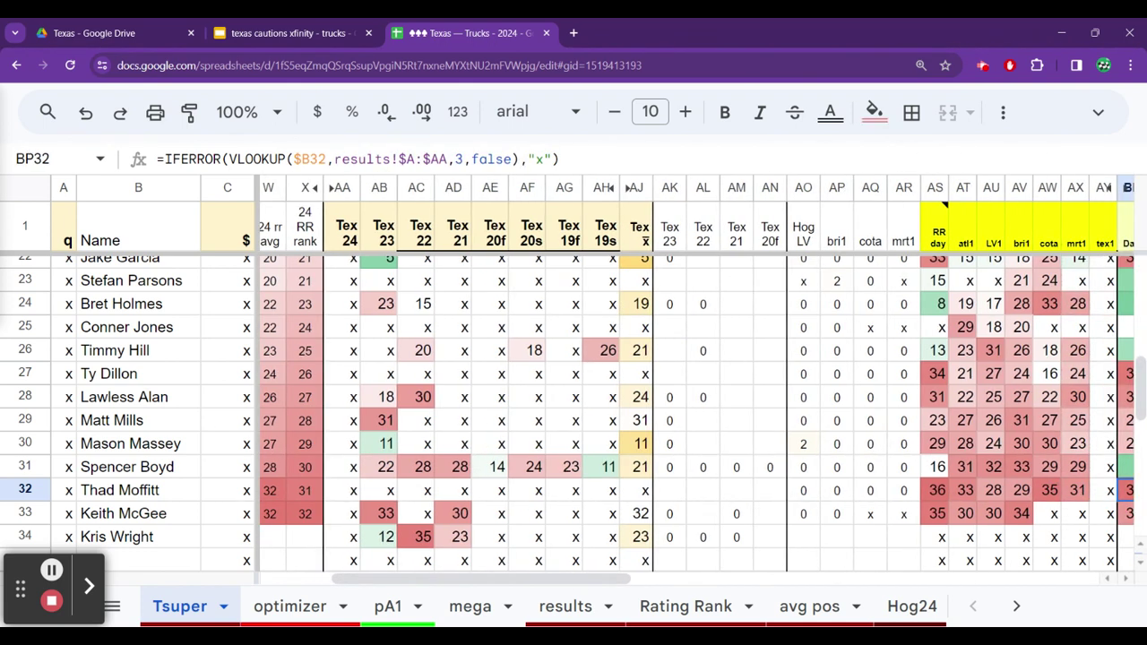
Step: Examine the row 32 driver's results from atl1 to tex1, and read back to LV1
key(Right)
key(Right)
key(Right)
key(Right)
key(Right)
key(Right)
key(Left)
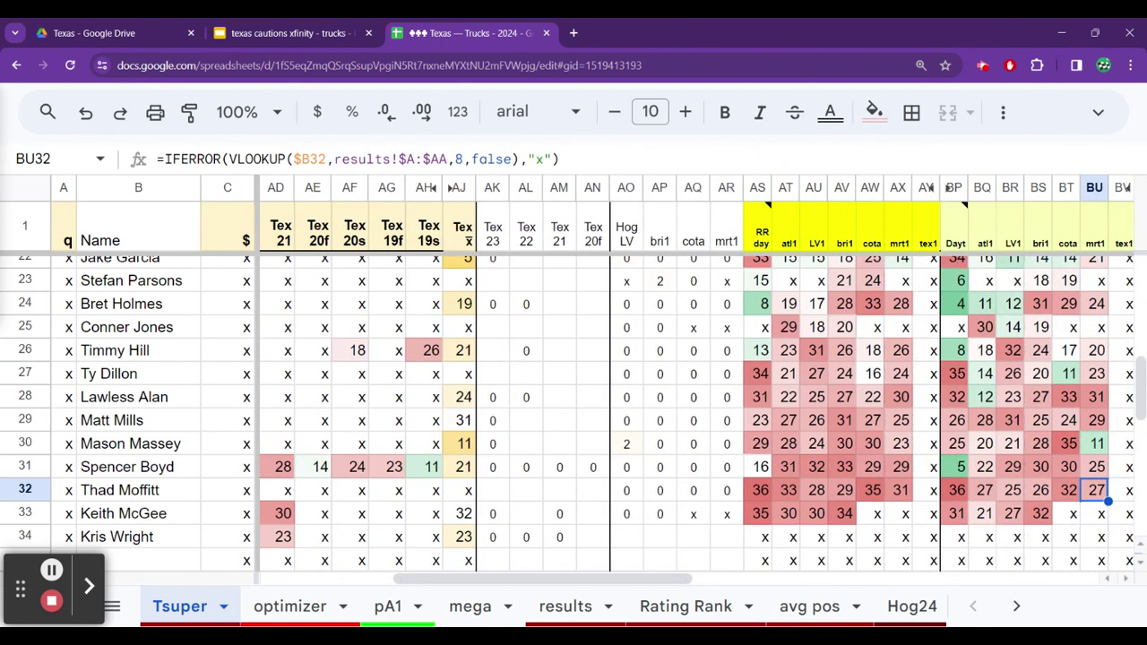
key(Left)
key(Left)
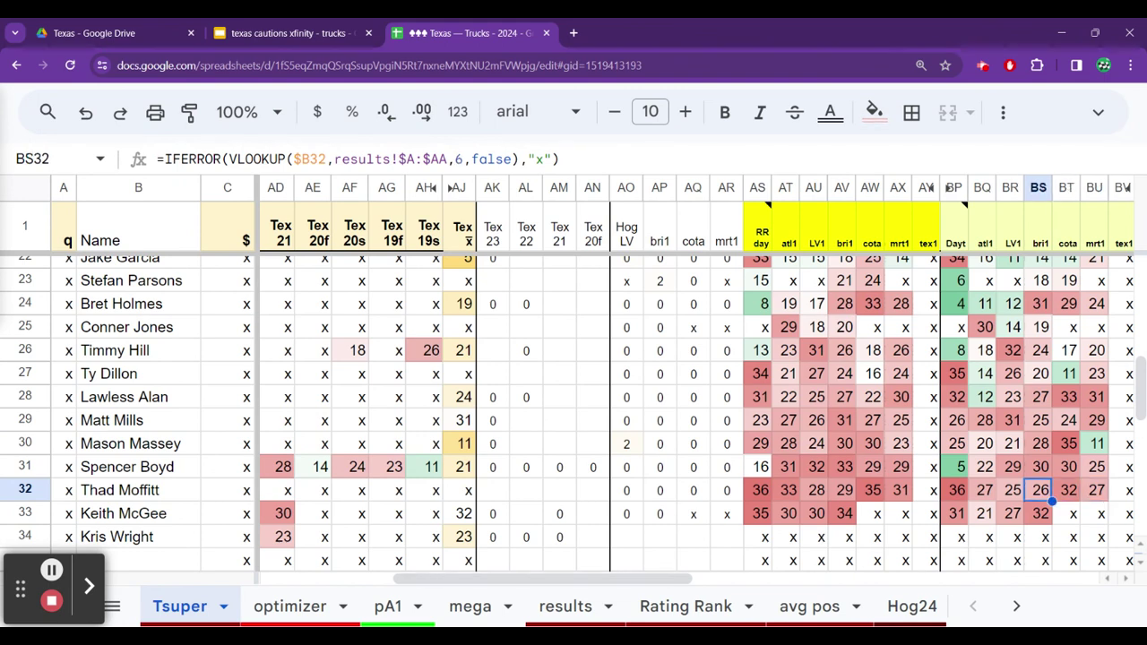
key(Left)
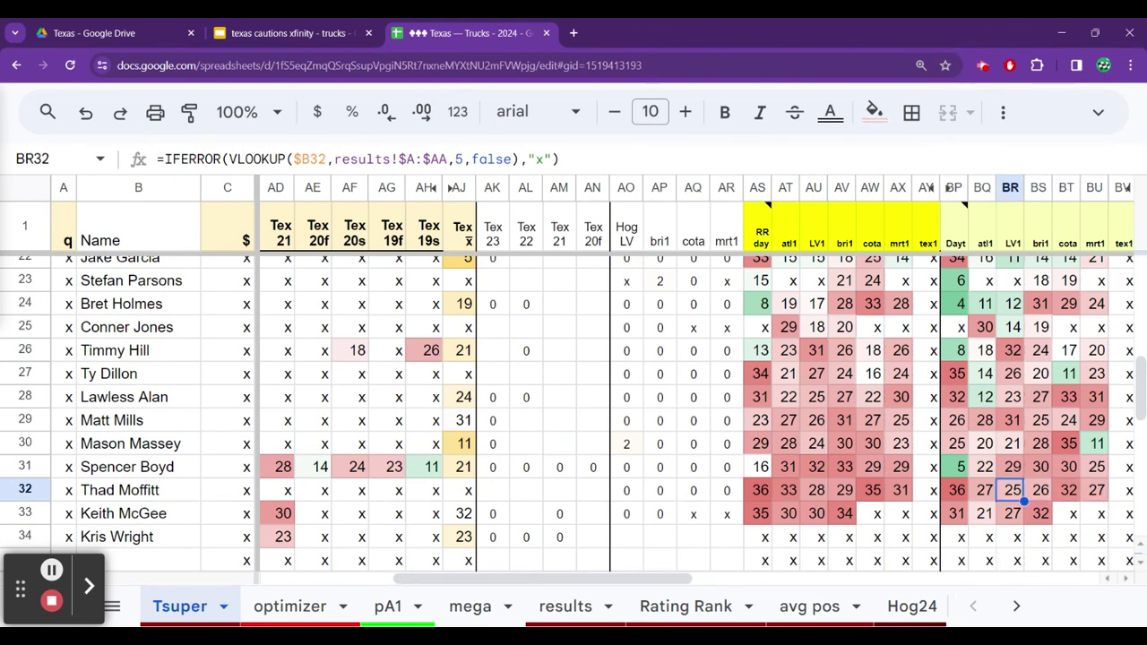
Step: Read the row 32 driver's remaining results from atl1 back to Dayt
key(Left)
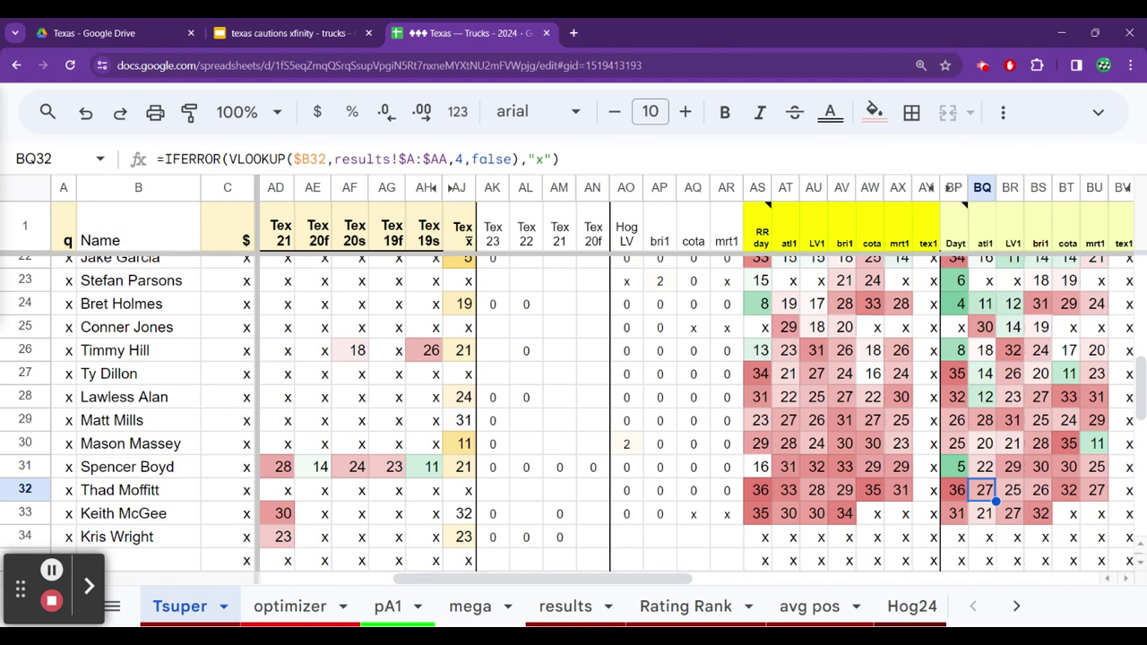
key(ctrl+Left)
key(ctrl+Left)
key(ctrl+Left)
key(ctrl+Left)
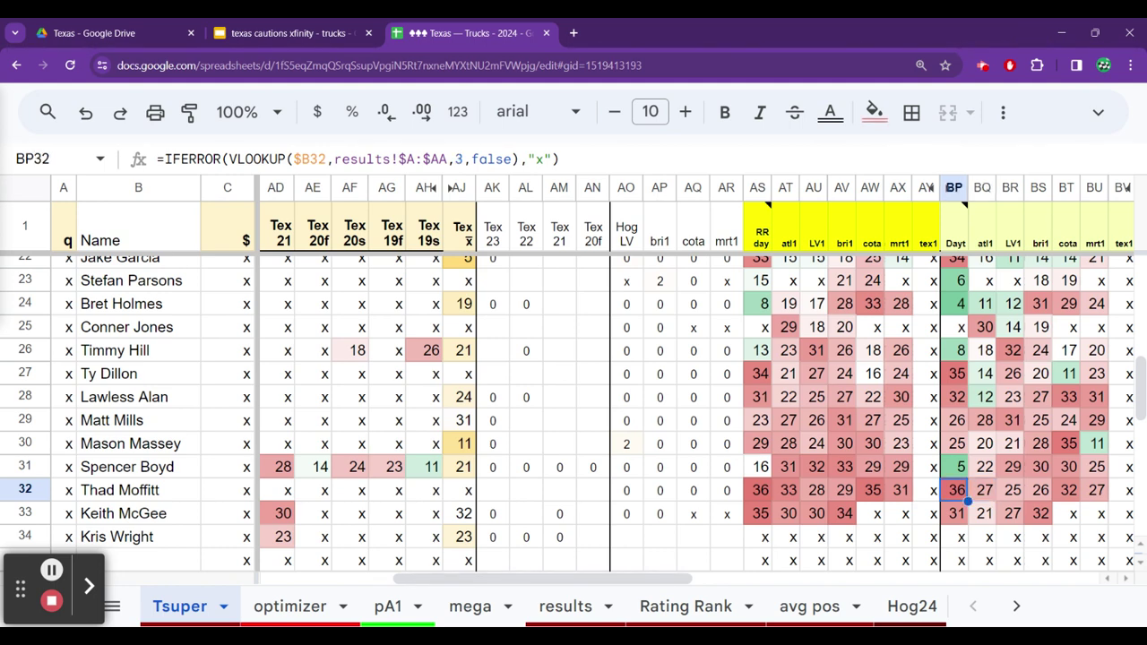
Step: Check the row 31 driver's name, price and team, and read across the Texas history to the cota result
click(139, 467)
click(226, 467)
click(316, 468)
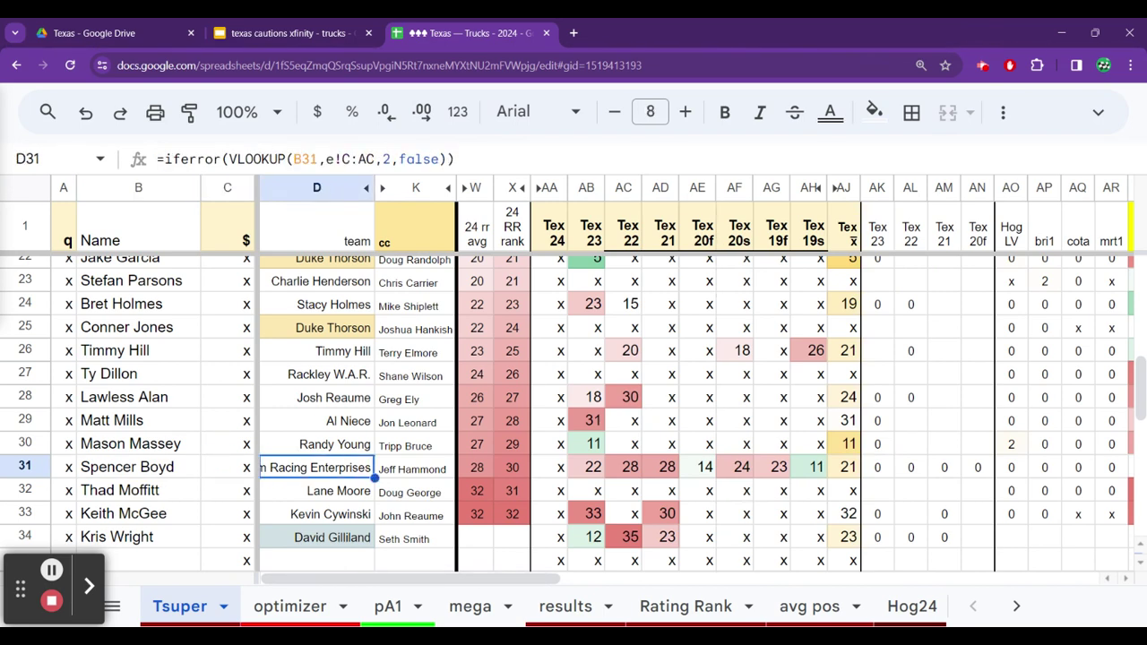
key(ctrl+Right)
key(ctrl+Right)
key(ctrl+Right)
key(ctrl+Right)
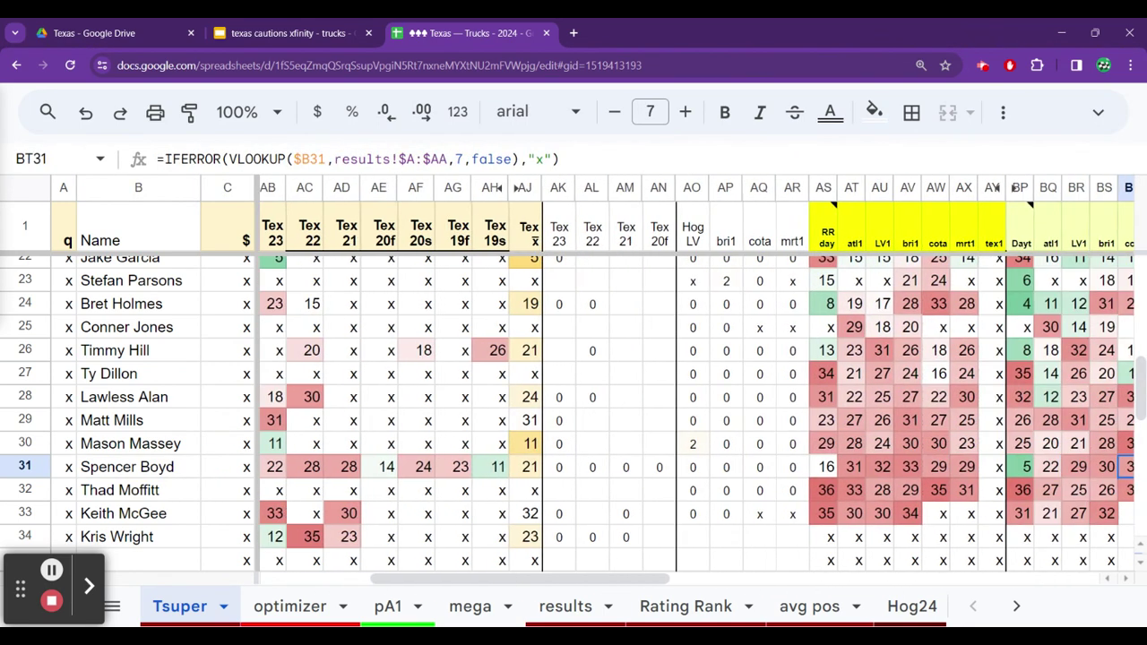
Step: Examine the row 31 driver's results from tex1 back to atl1
key(Right)
key(Right)
key(Left)
key(Left)
key(Left)
key(Left)
key(Left)
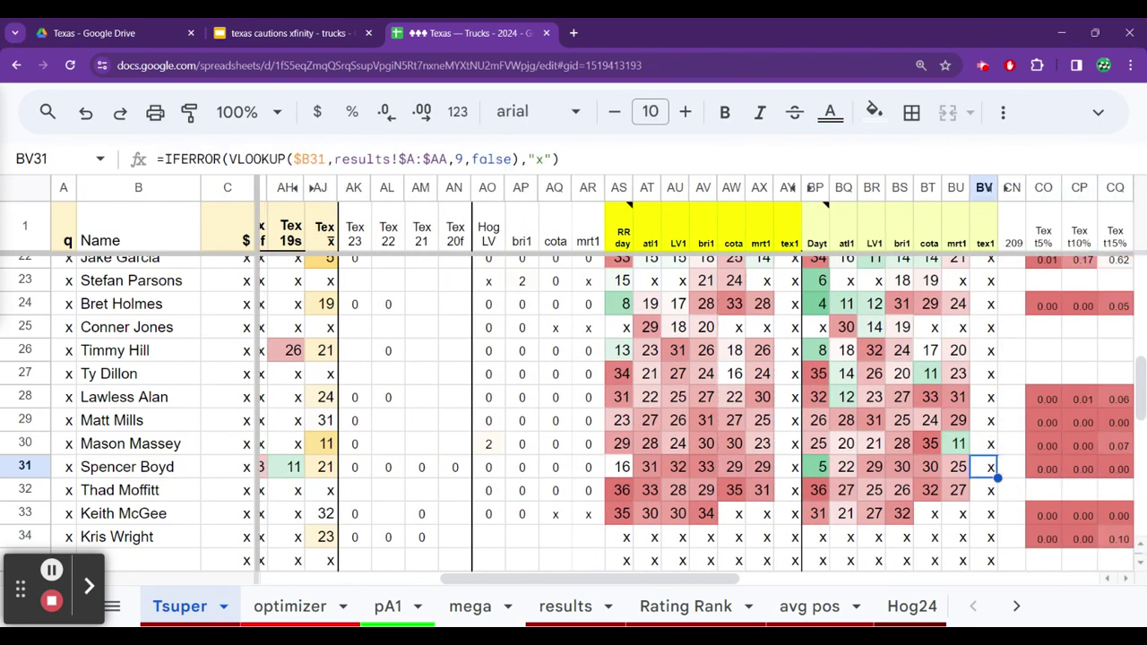
key(Left)
key(Left)
key(Left)
key(Left)
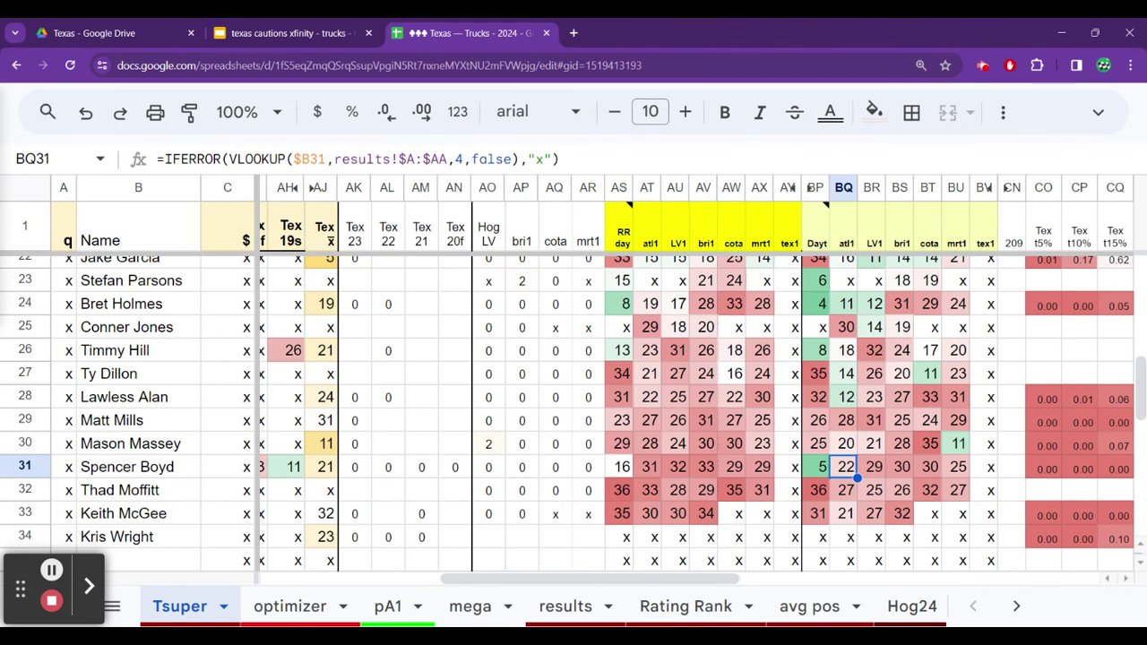
Step: Read the row 30 driver's data from the atl1 result back through the RR columns to the $ column
key(Up)
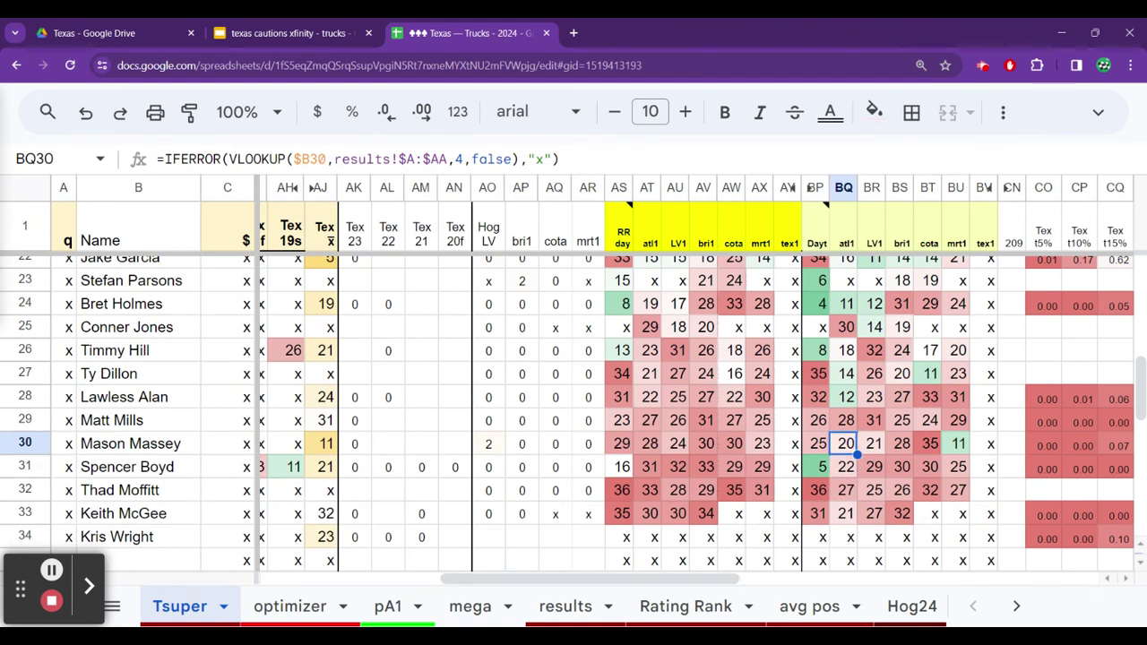
key(Left)
key(ctrl+Left)
key(ctrl+Left)
key(ctrl+Left)
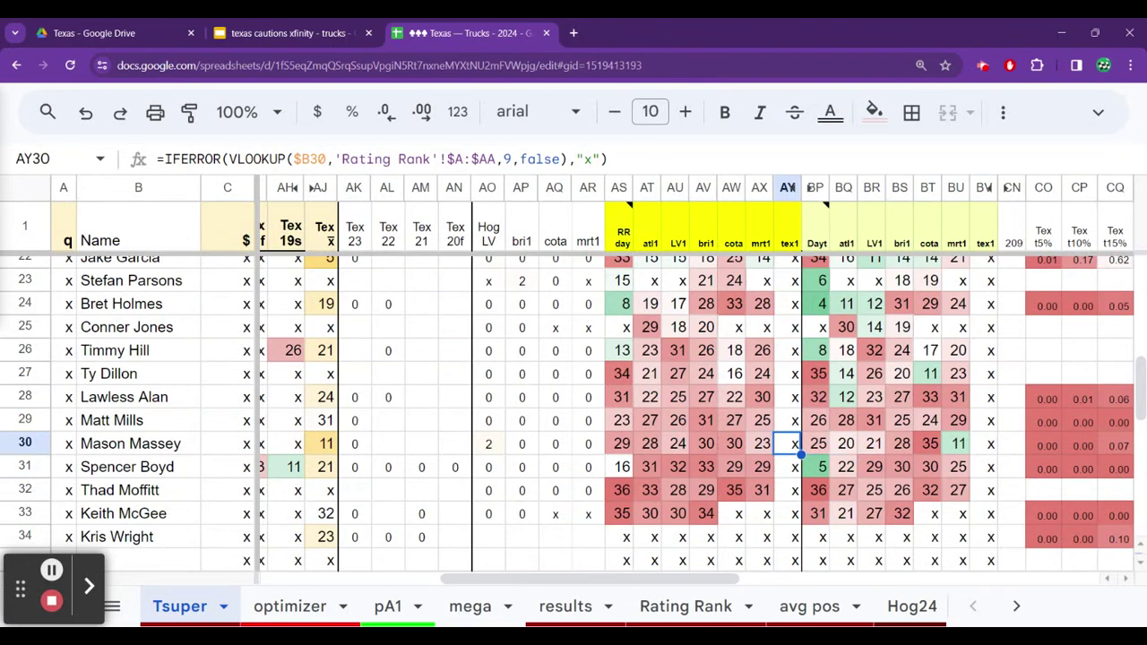
key(Right)
key(Right)
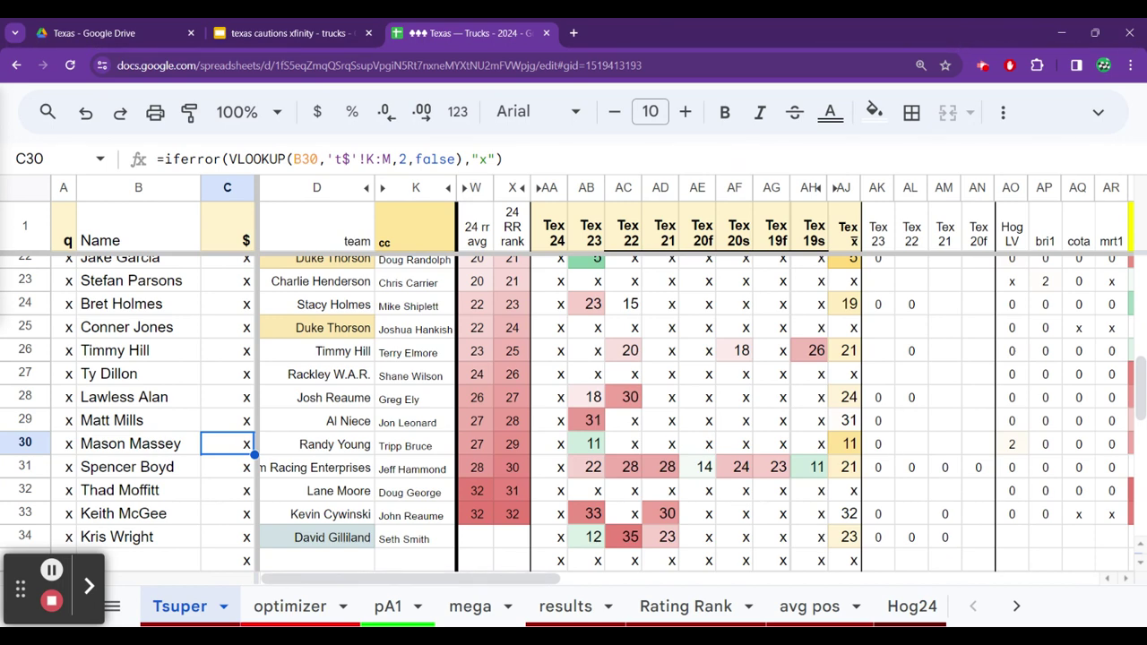
Step: Check the row 30 driver's team, cc, 24 rr avg, 24 RR rank and Tex 24 entries
key(Right)
key(Right)
key(Right)
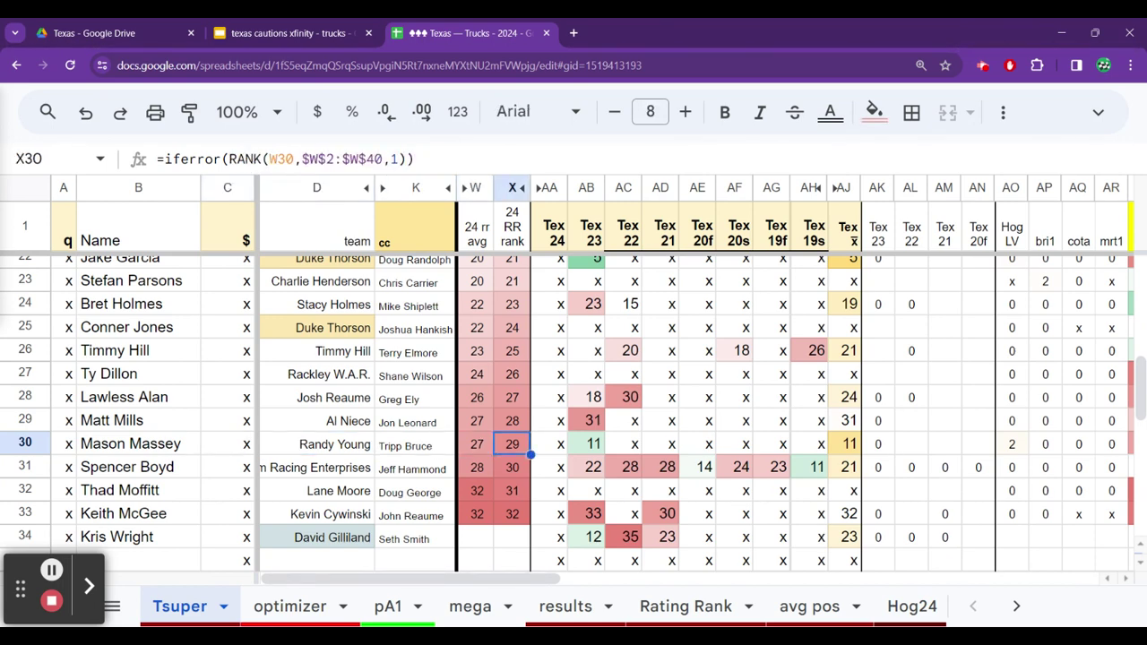
click(548, 444)
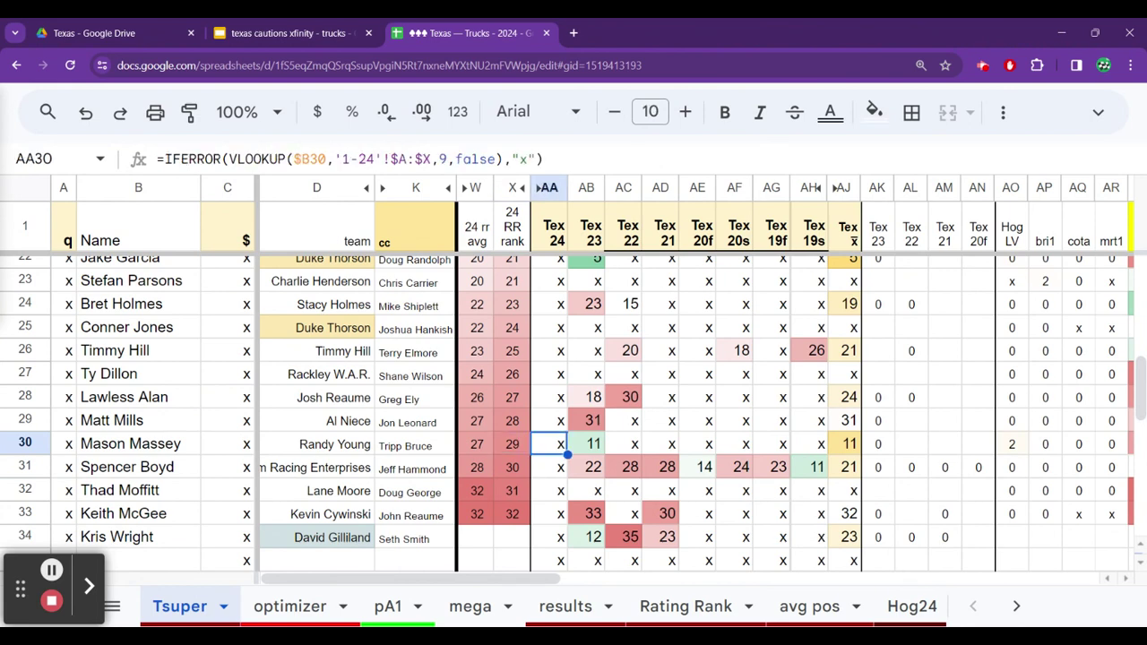
Step: Read the row 30 driver's data from Tex 23 across the Texas, Hog and RR columns to the tex1 result
click(587, 444)
key(Right)
key(Right)
key(Right)
key(Right)
key(Right)
key(Right)
key(Right)
key(Right)
key(Right)
key(Right)
key(Right)
key(Right)
key(Right)
key(Right)
key(Right)
key(Right)
key(Right)
key(Right)
key(Right)
key(Right)
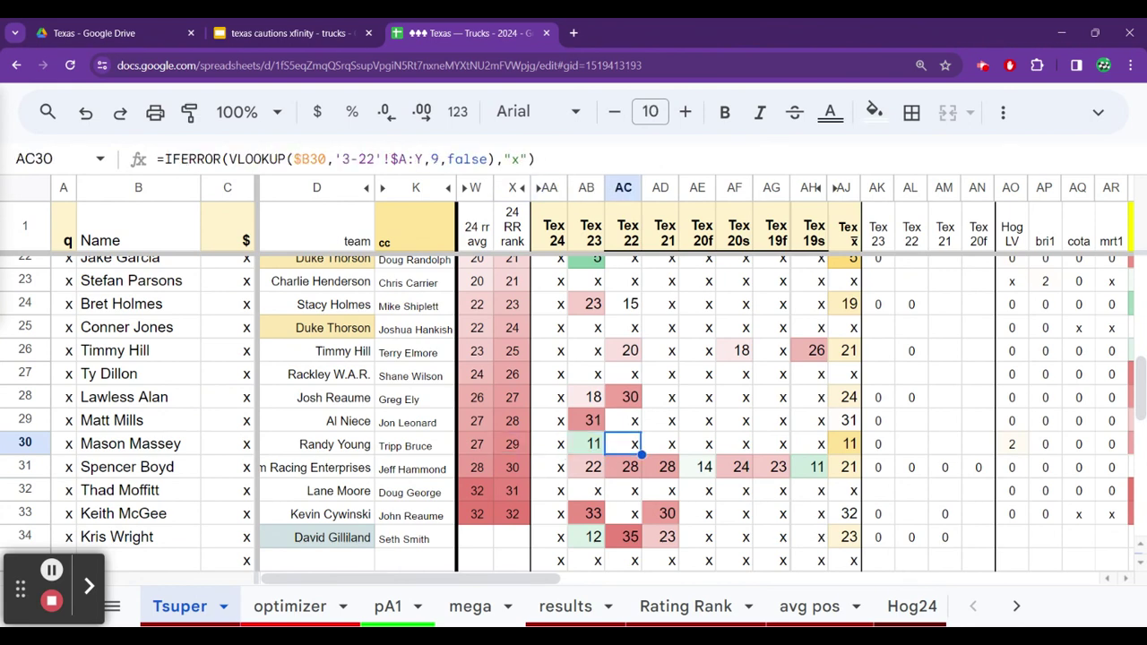
key(Right)
key(Right)
key(Right)
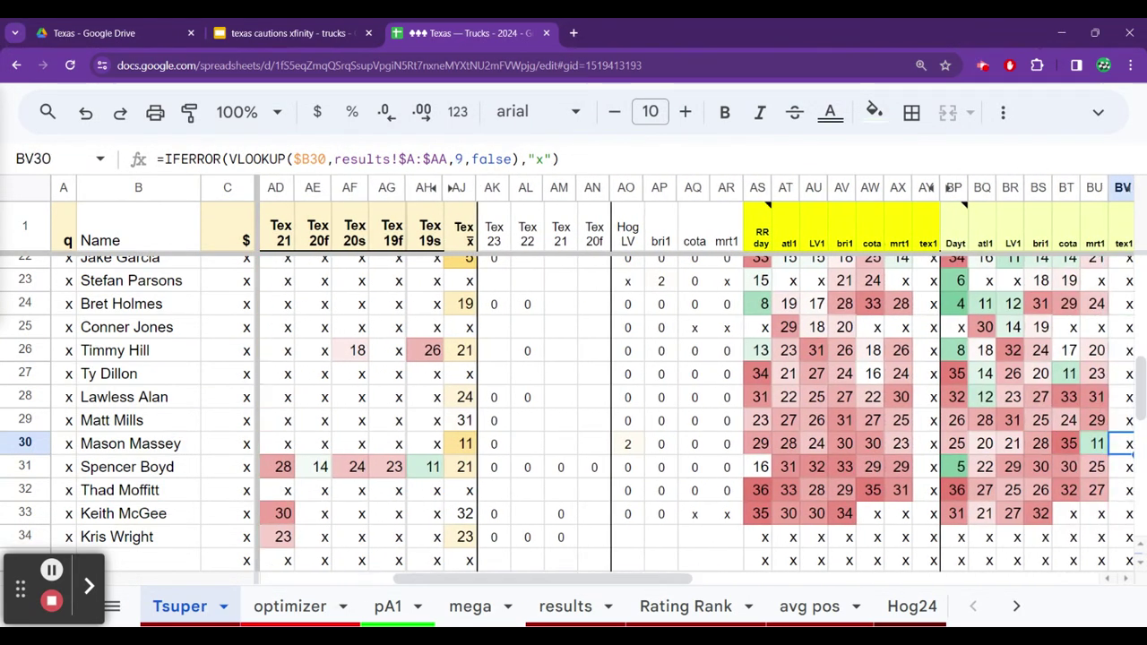
Step: Compare the row 30 driver's mrt1 result with the mrt1 entry in the RR columns
key(Left)
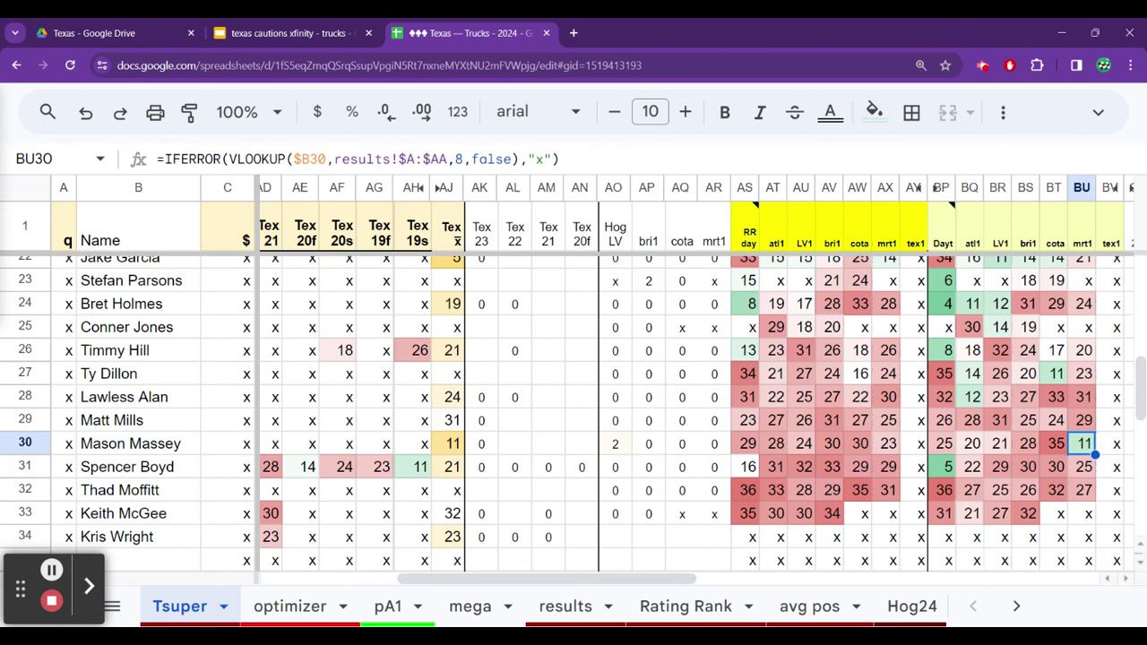
key(Left)
key(Left)
key(Left)
key(Left)
key(Left)
key(Left)
key(Left)
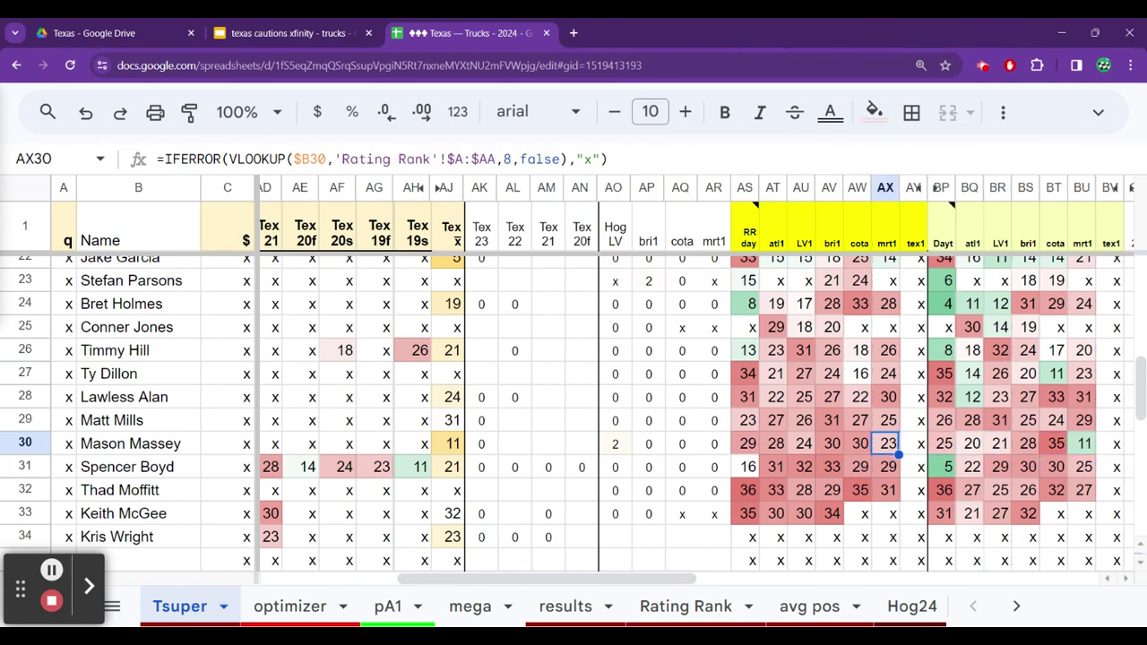
key(Right)
key(Right)
key(Right)
key(Right)
key(Right)
key(Right)
key(Right)
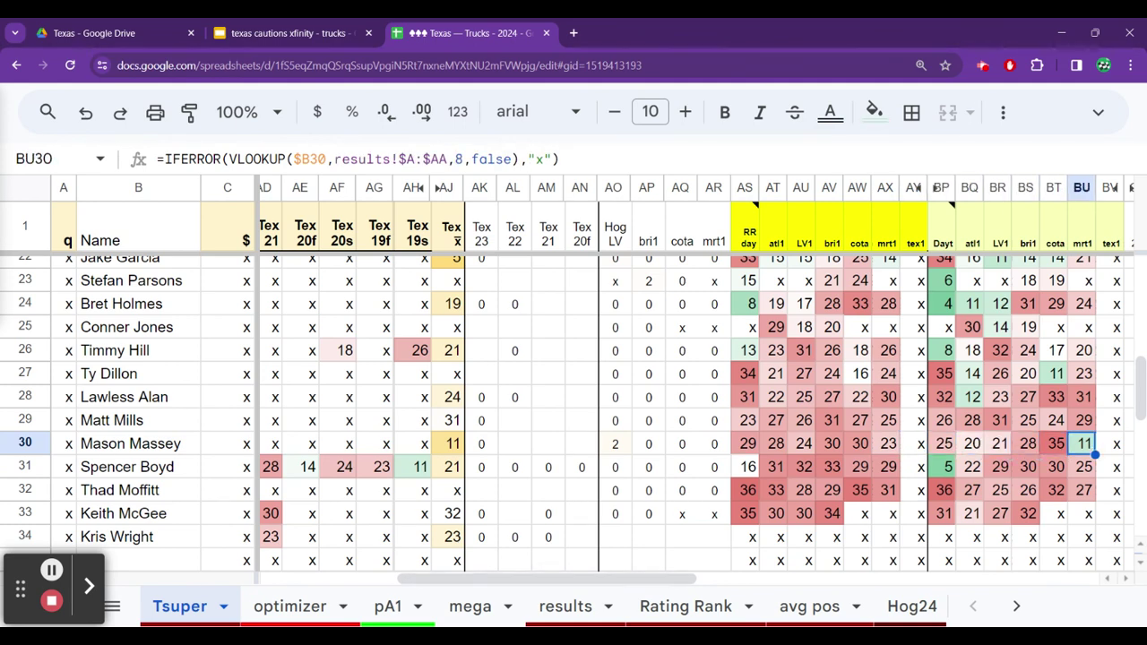
Step: Compare the mrt1 results of the drivers in rows 30 to 32
key(Down)
key(Down)
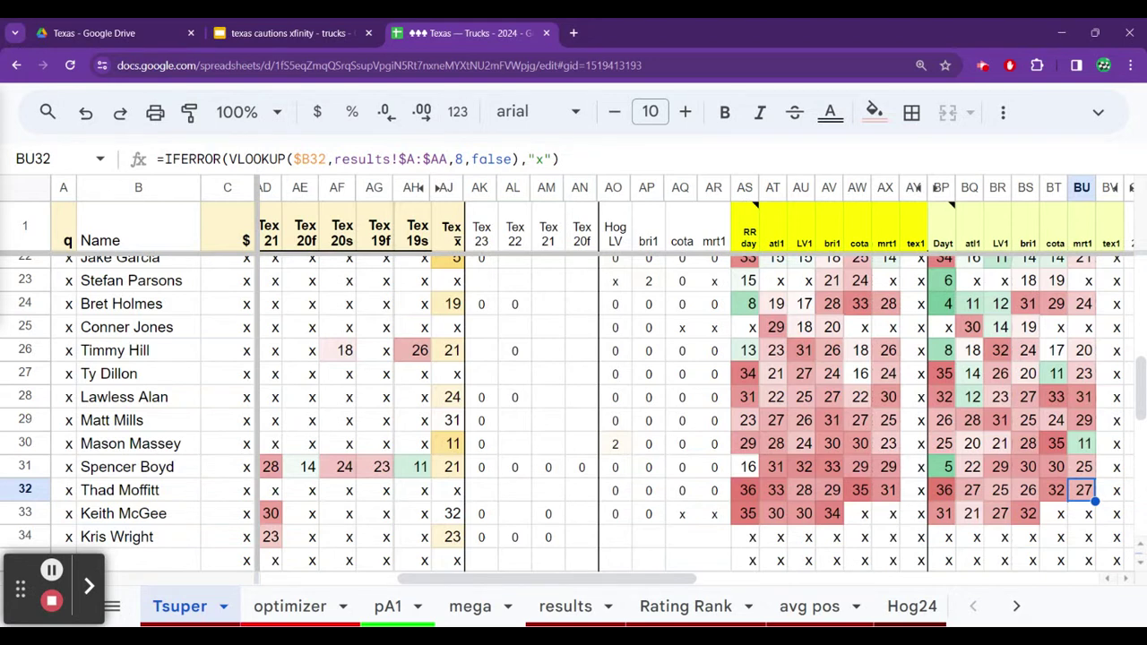
key(Up)
key(Up)
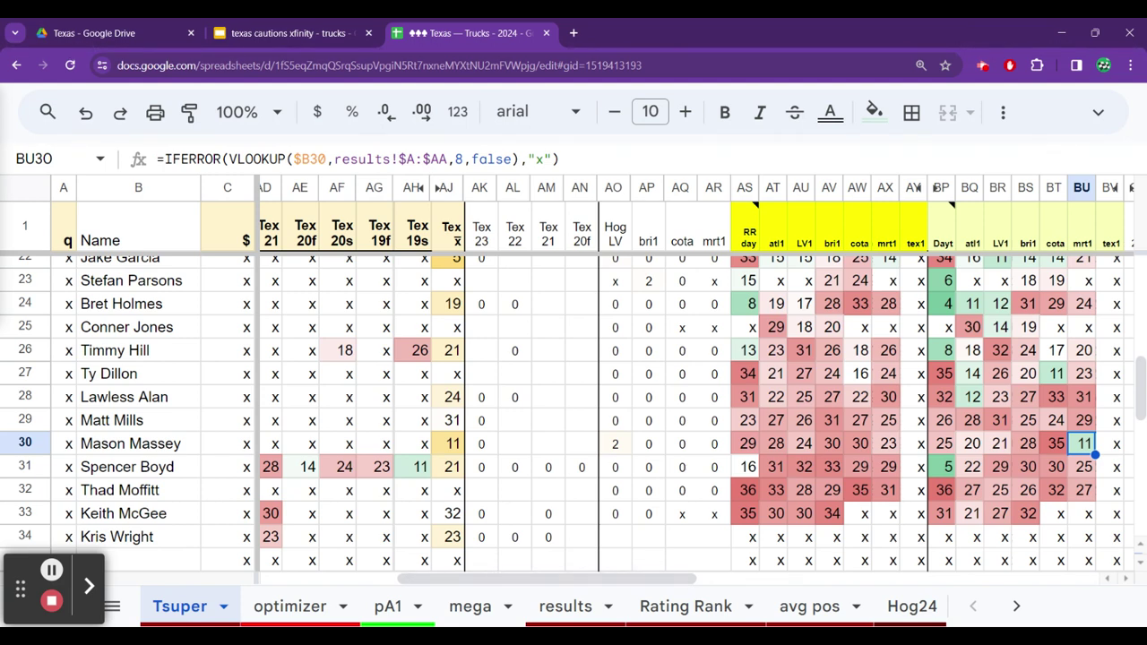
Step: Review the row 29 driver's data from the mrt1 result back across the Texas history to the team column
key(Up)
key(Left)
key(Left)
key(Left)
key(Left)
key(Left)
key(Left)
key(Left)
key(Left)
key(Left)
key(Left)
key(Left)
key(Left)
key(Left)
key(Left)
key(Left)
key(Left)
key(Left)
key(Left)
key(Left)
key(Left)
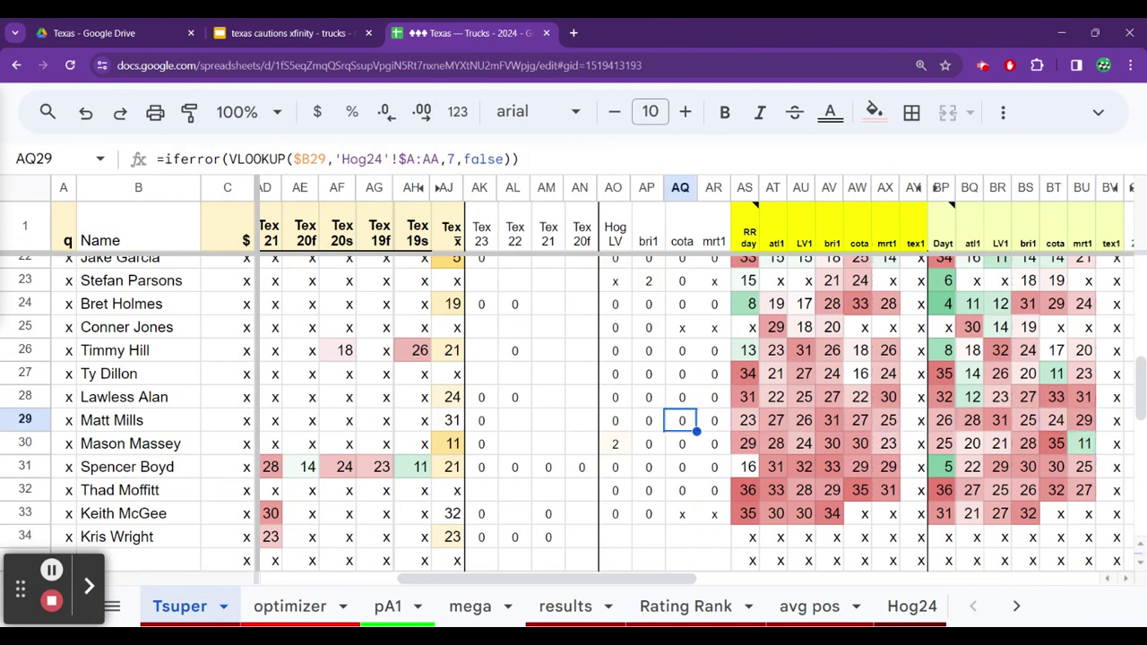
key(Left)
key(Left)
key(Left)
key(Left)
key(Left)
key(Left)
key(Left)
key(Right)
key(Right)
key(Right)
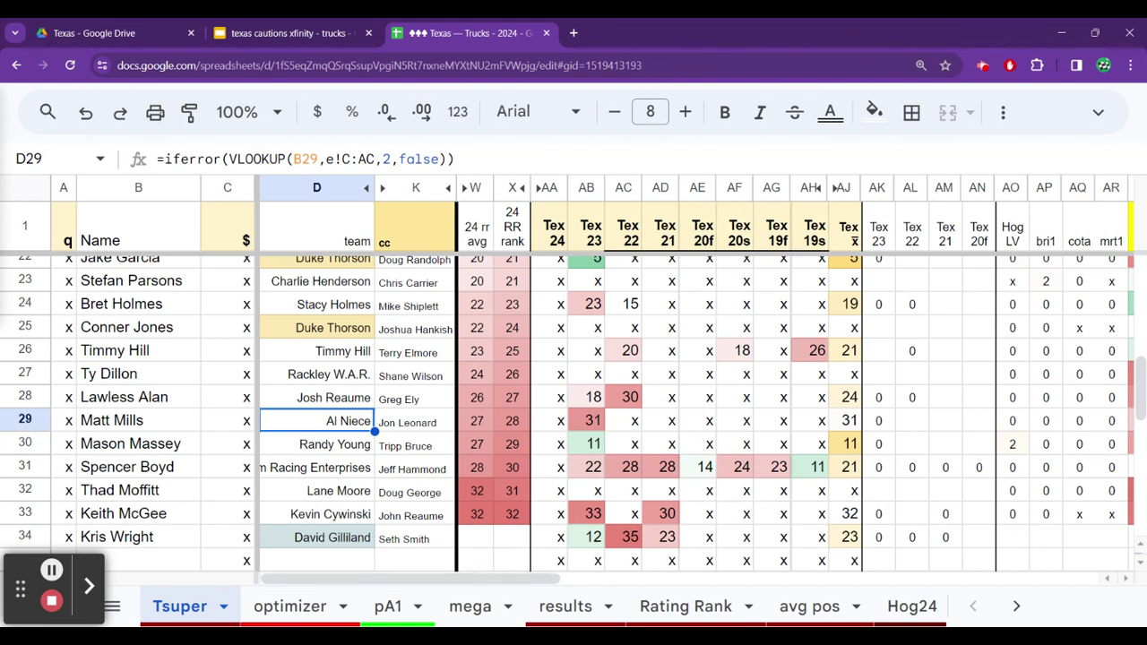
Step: Check the row 28 driver's team, cc and 24 rr avg entries
key(Up)
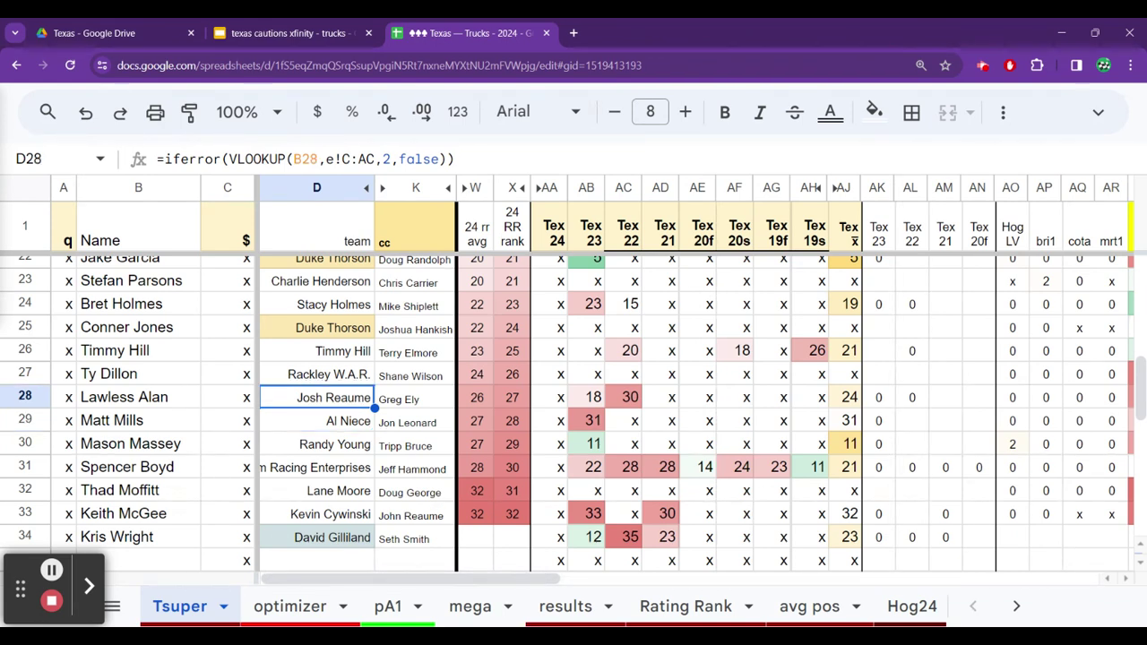
key(Right)
key(Right)
key(Right)
key(Right)
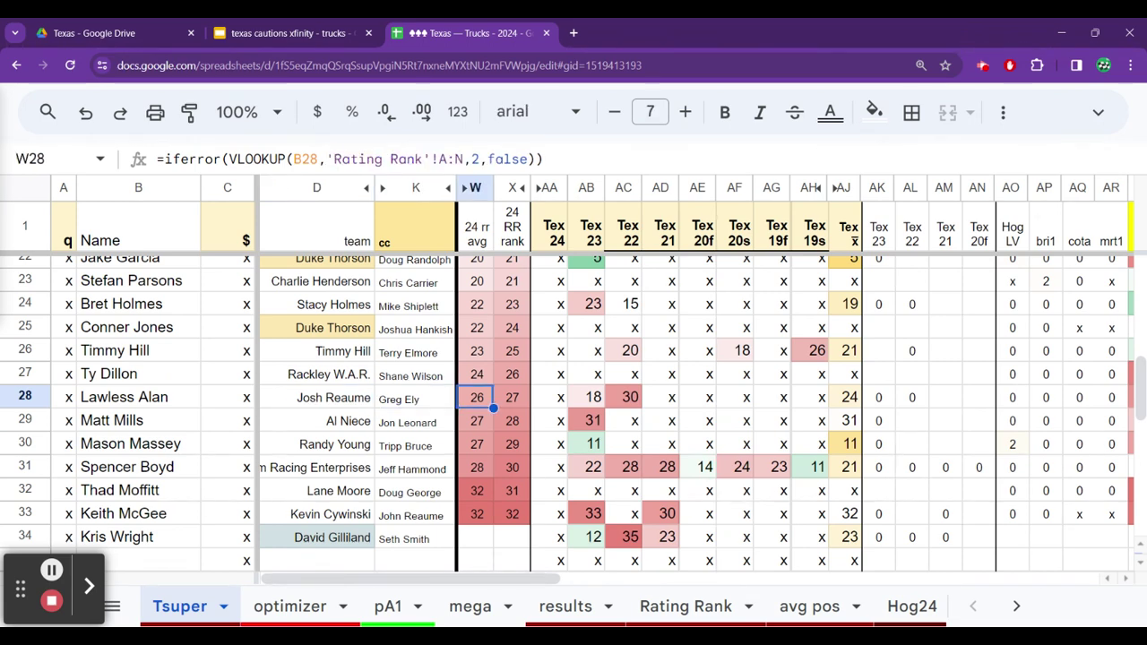
Step: Read the row 28 driver's Texas history from Tex 24 to Tex 19f
key(Right)
key(Right)
key(Right)
key(Right)
key(Right)
key(Right)
key(Right)
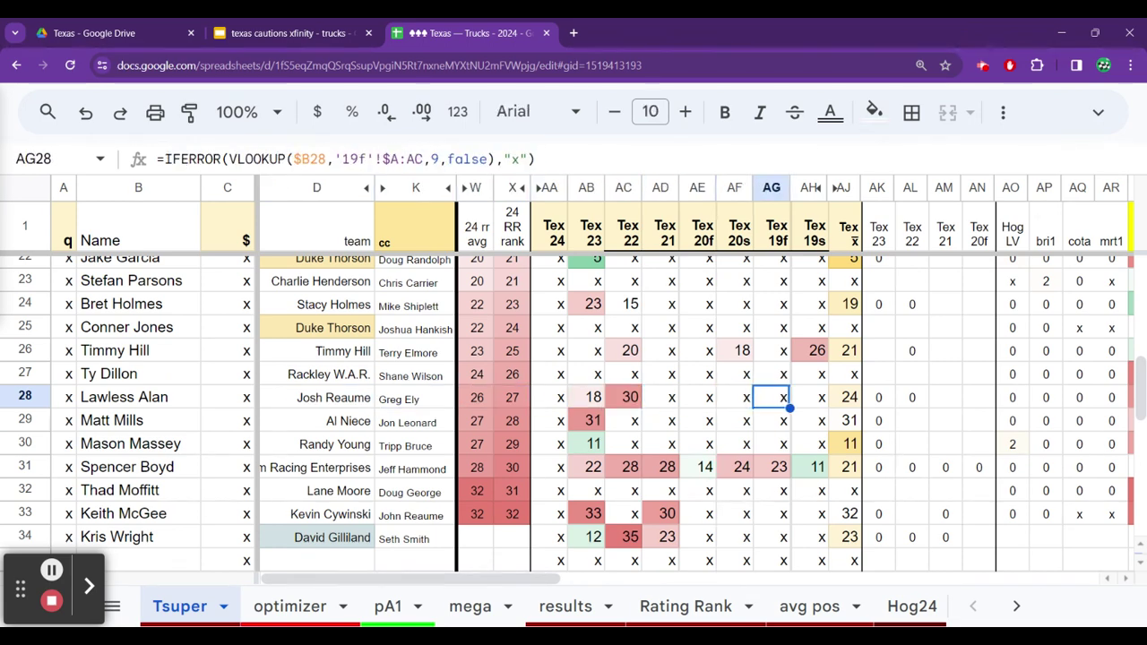
Step: Review the row 28 driver's data from Tex 19s across the Hog columns to mrt1 in the RR columns
key(Right)
key(Right)
key(Right)
key(Right)
key(Right)
key(Right)
key(Right)
key(Right)
key(Right)
key(Right)
key(Right)
key(Right)
key(Right)
key(Right)
key(Right)
key(Right)
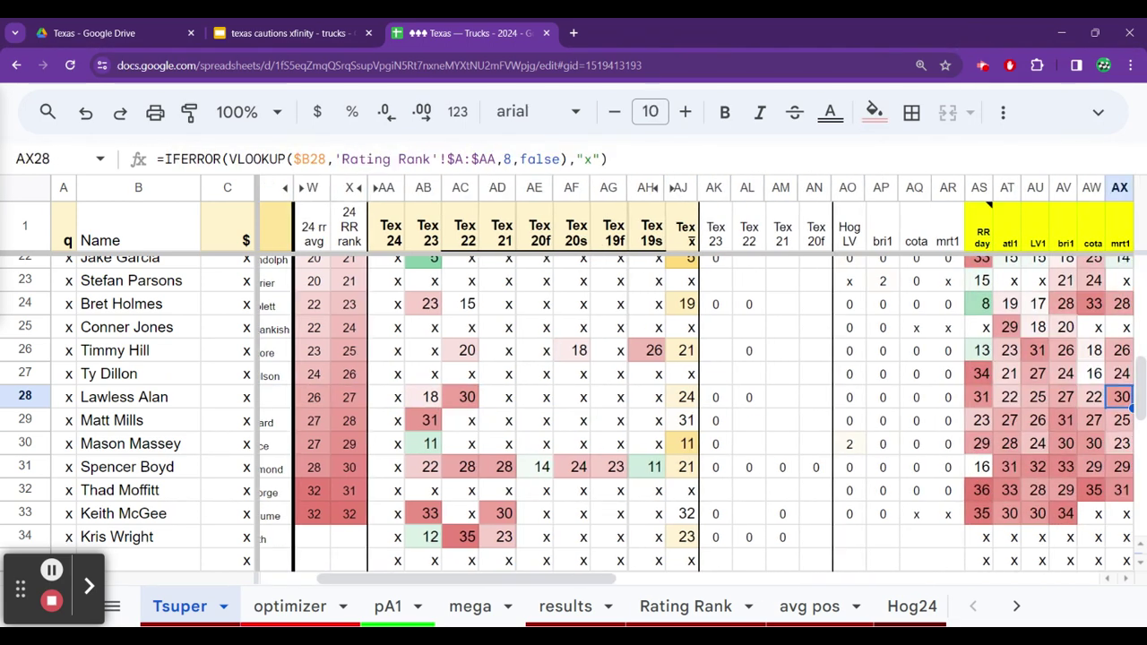
Step: Examine the row 28 driver's results through tex1, and check the row 27 driver's mrt1 result
key(Right)
key(Right)
key(Right)
key(Right)
key(Right)
key(Right)
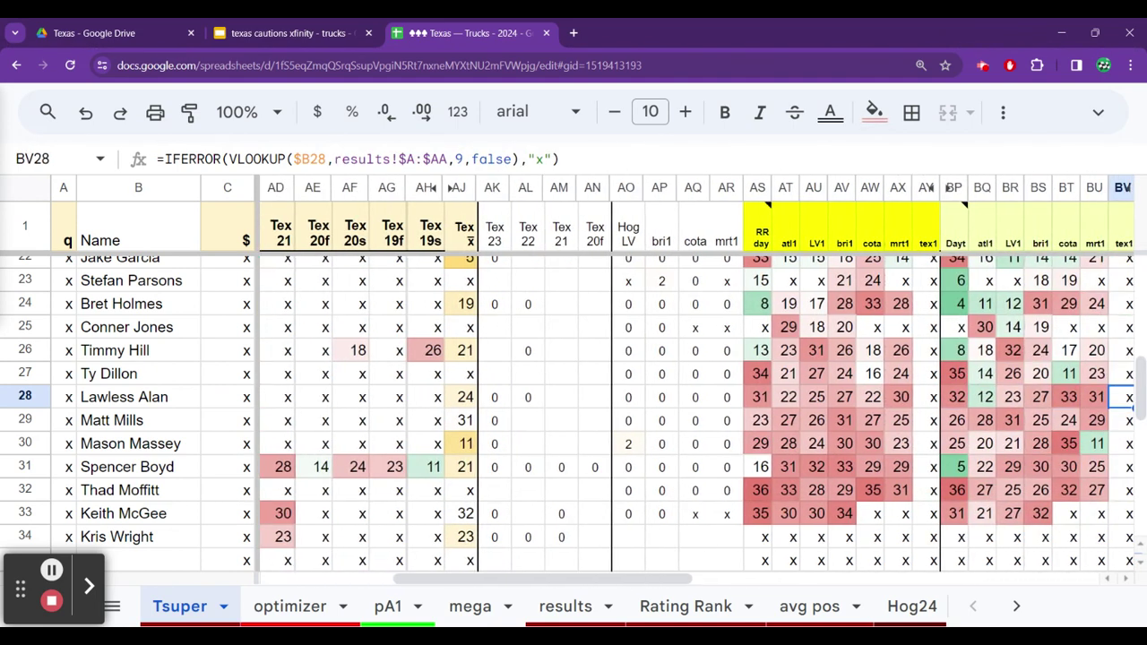
key(Left)
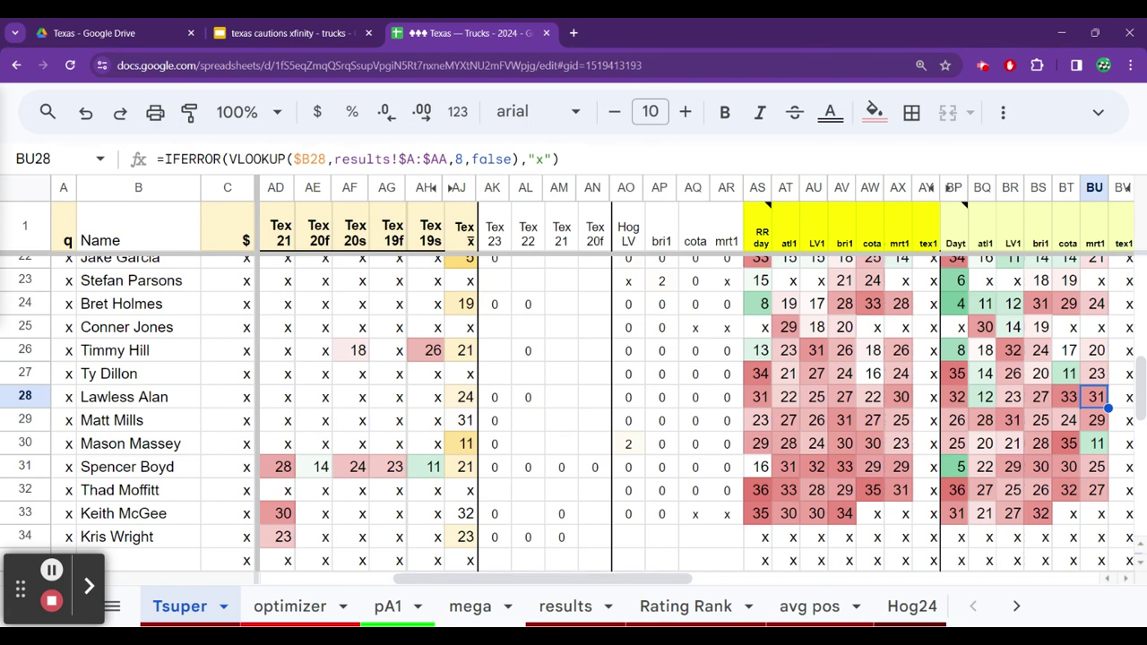
click(1095, 374)
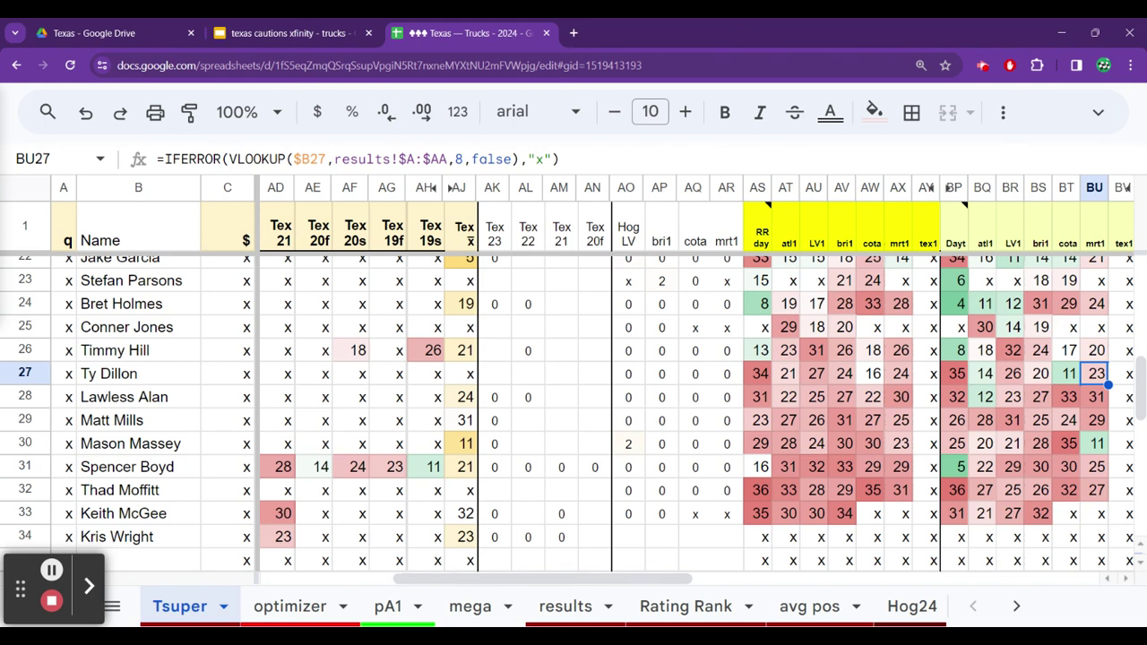
Step: Review the row 27 driver's data back from mrt1 to the team column, and check the 24 rr avg entry
key(Left)
key(Left)
key(Left)
key(Left)
key(Left)
key(Left)
key(Left)
key(Left)
key(Left)
key(Left)
key(Left)
key(Left)
key(Left)
key(Left)
key(Left)
key(Left)
key(Left)
key(Left)
key(Left)
key(Left)
key(Left)
key(Left)
key(Left)
key(Left)
key(Left)
key(Left)
key(Left)
key(Left)
key(Left)
key(Left)
key(Left)
key(Left)
key(Right)
key(Right)
key(Right)
key(Right)
key(Right)
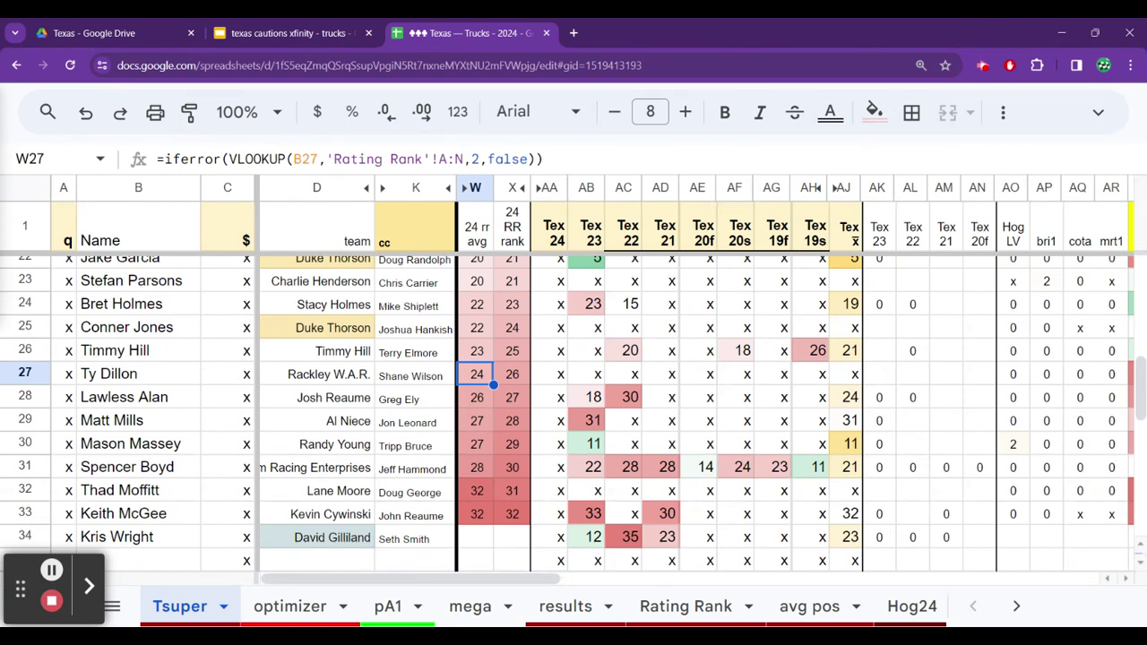
Step: Check the 24 rr avg entries of the drivers in rows 26, 25 and 24
click(477, 351)
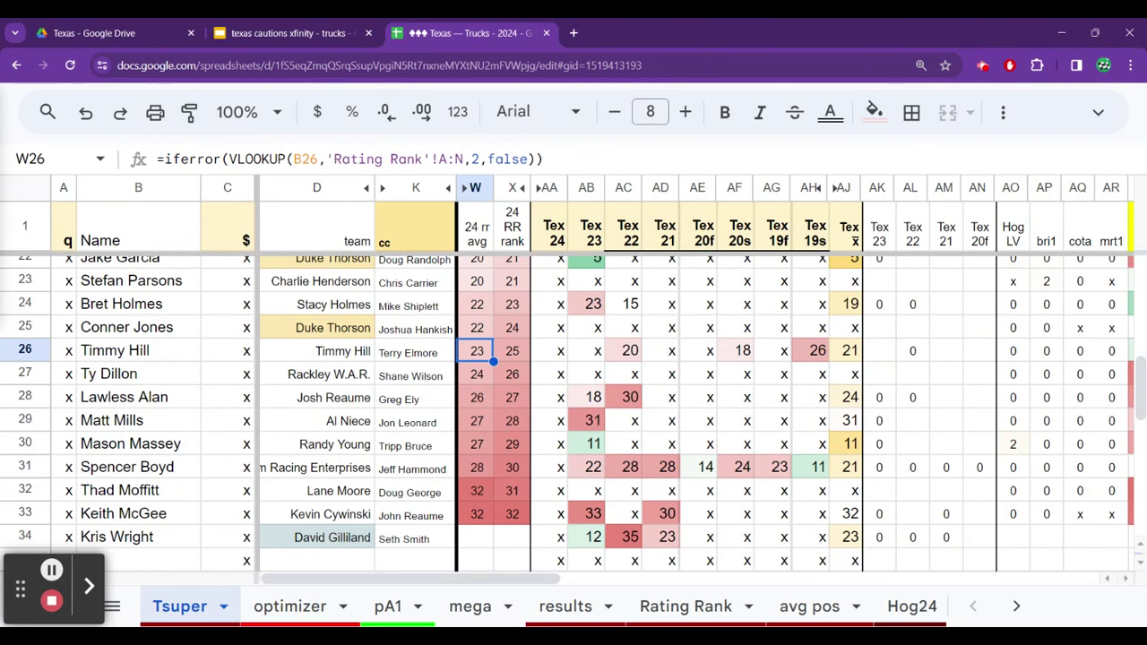
click(477, 327)
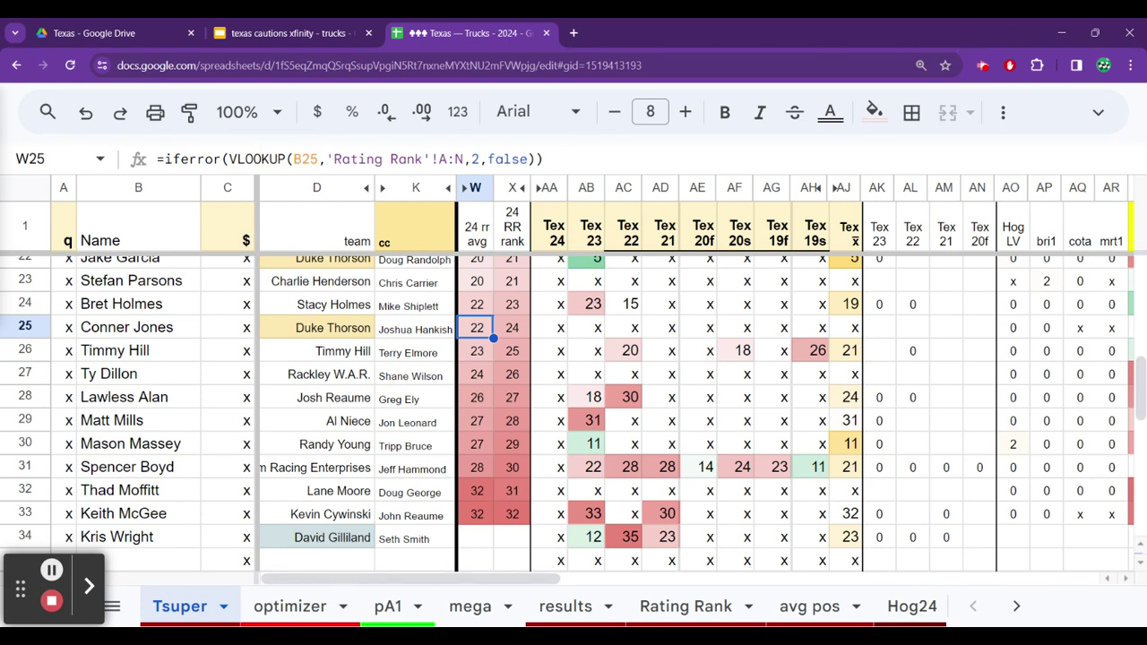
click(477, 304)
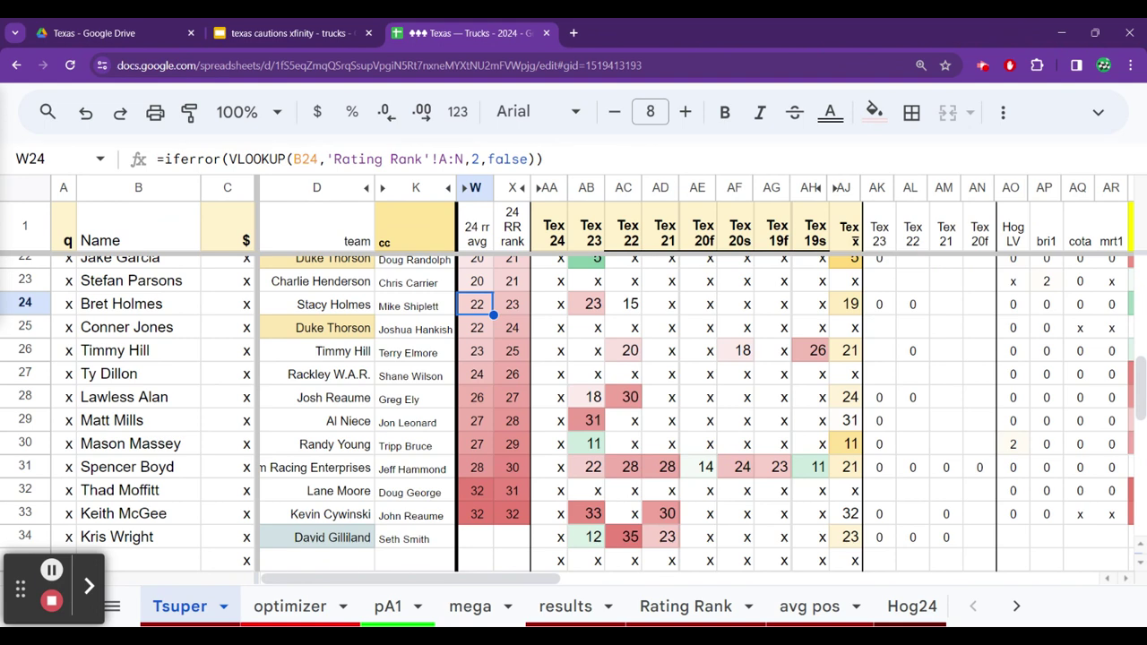
Step: Read the row 24 driver's Texas history from Tex 24 onward, through to the Hog bri1 column
key(Right)
key(Right)
key(Right)
key(Right)
key(Right)
key(Right)
key(Right)
key(Right)
key(Right)
key(Right)
key(Right)
key(Right)
key(Right)
key(Right)
key(Right)
key(Right)
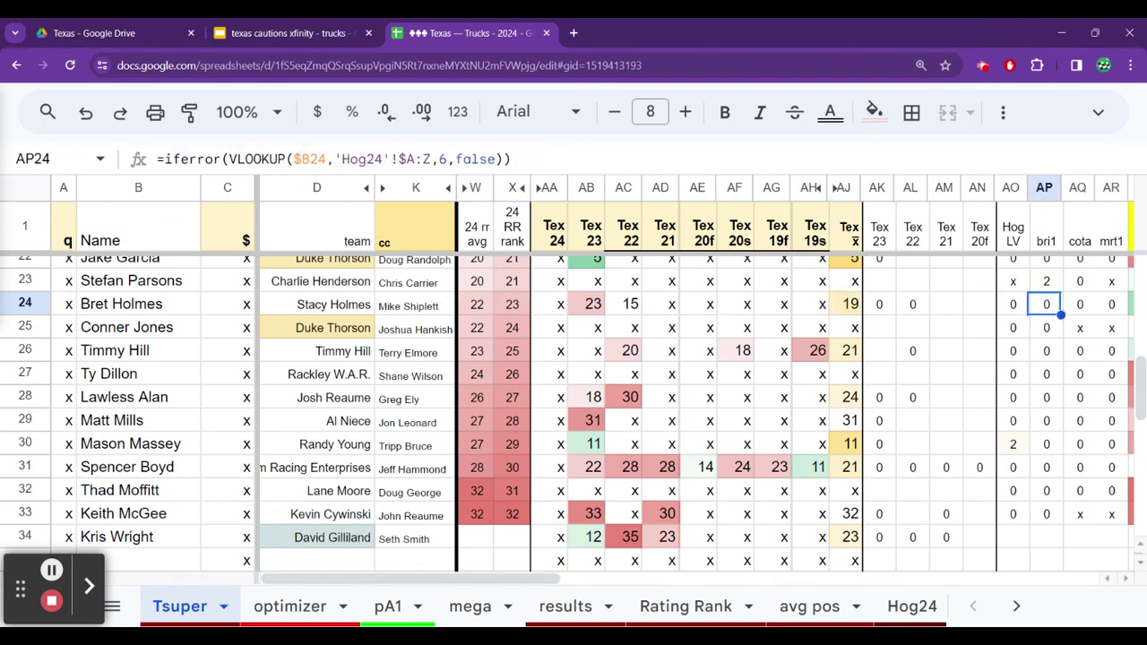
Step: Review the row 24 driver's remaining Hog entries, RR columns and this season's race results
key(Right)
key(Right)
key(Right)
key(Right)
key(Right)
key(Right)
key(Right)
key(Right)
key(Right)
key(Right)
key(Right)
key(Right)
key(Right)
key(Right)
key(Right)
Step: Compare the row 24 driver's LV1, bri1, cota and mrt1 race results
key(Left)
key(Left)
key(Left)
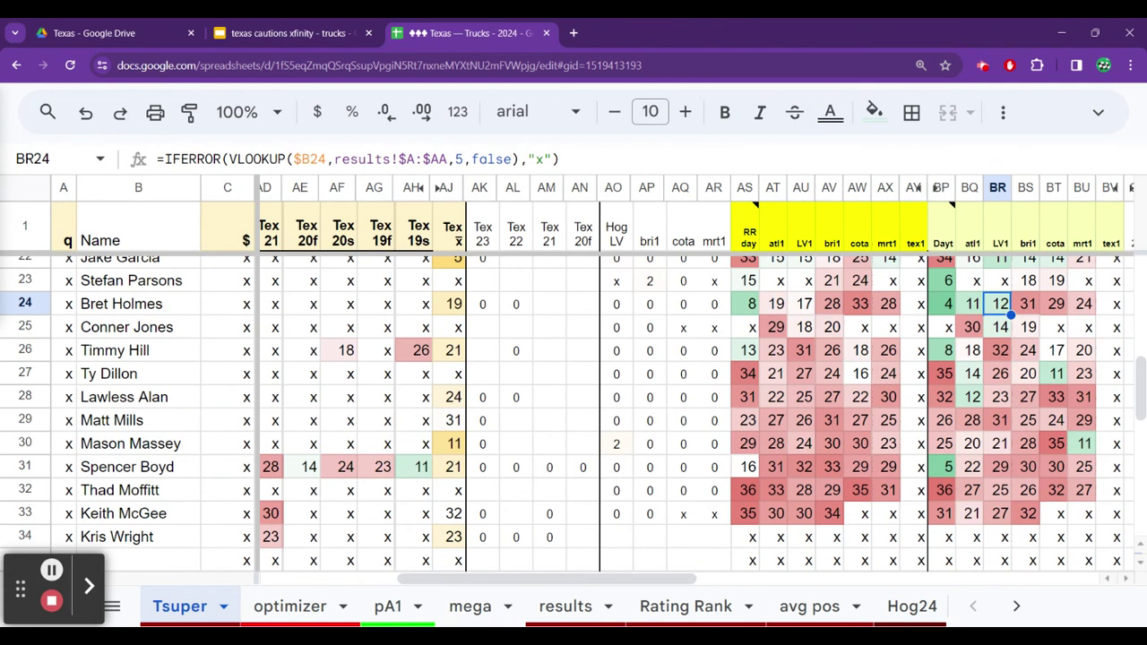
key(Right)
key(Right)
key(Right)
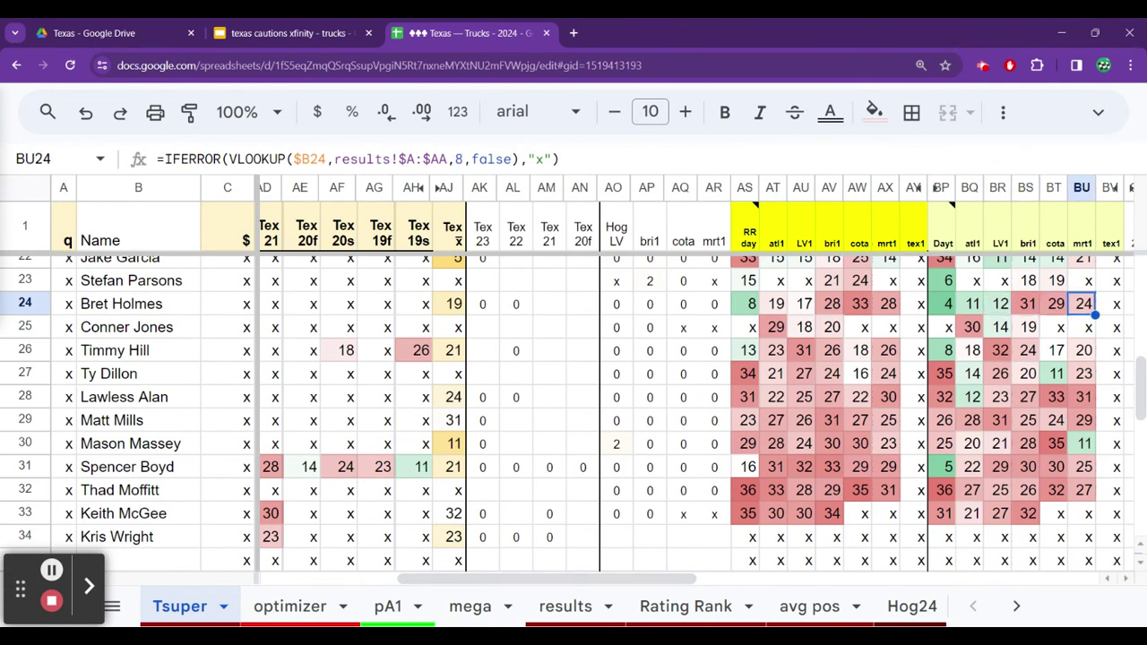
key(Left)
key(Right)
key(Left)
key(Left)
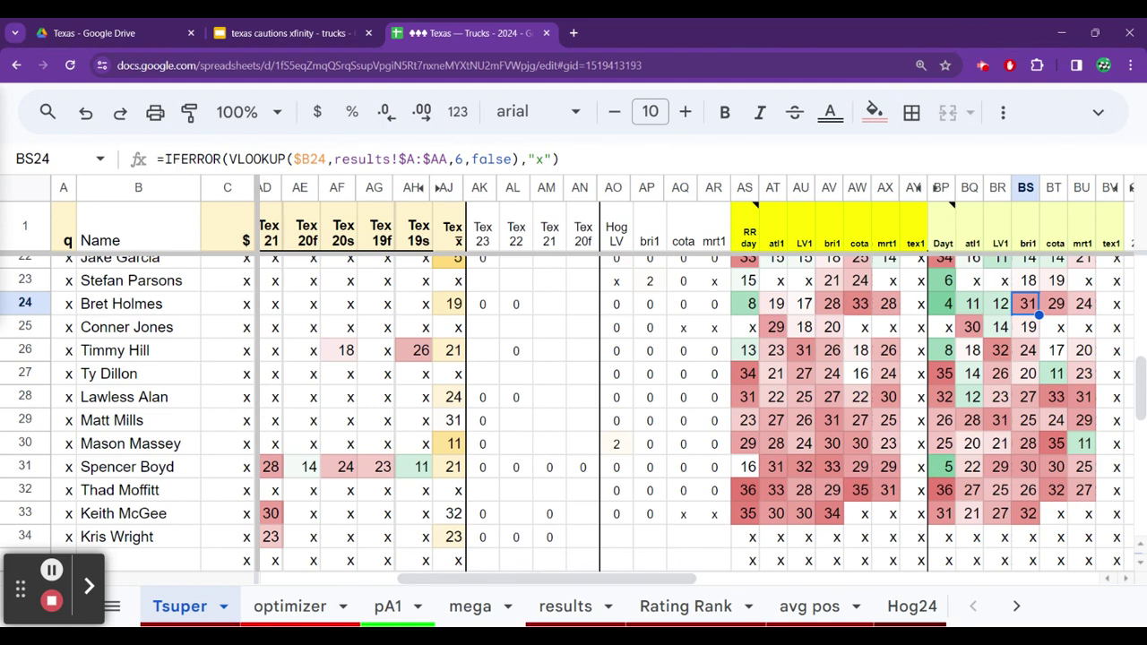
Step: Look back along row 24 from the bri1 result to the driver's q and $ entries
key(Left)
key(Left)
key(Left)
key(Left)
key(Left)
key(Left)
key(Left)
key(Left)
key(Left)
key(Left)
key(Left)
key(Left)
key(Left)
key(Left)
key(Left)
key(Left)
key(Left)
key(Left)
key(Left)
key(Left)
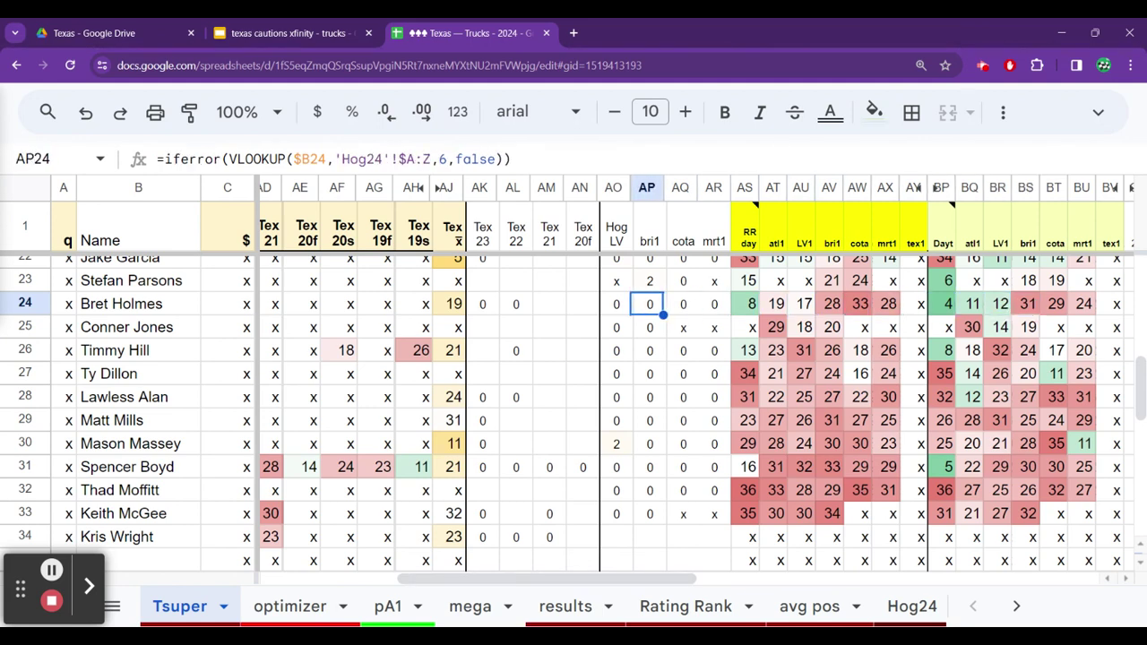
key(Left)
key(Left)
key(Left)
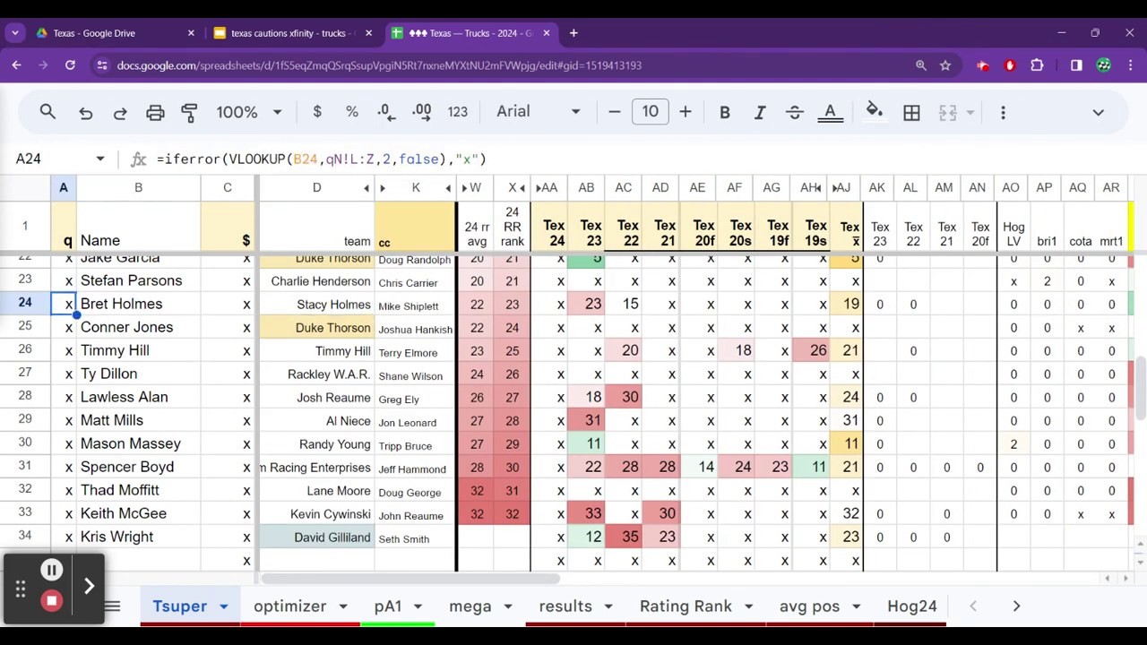
key(Right)
key(Right)
key(Right)
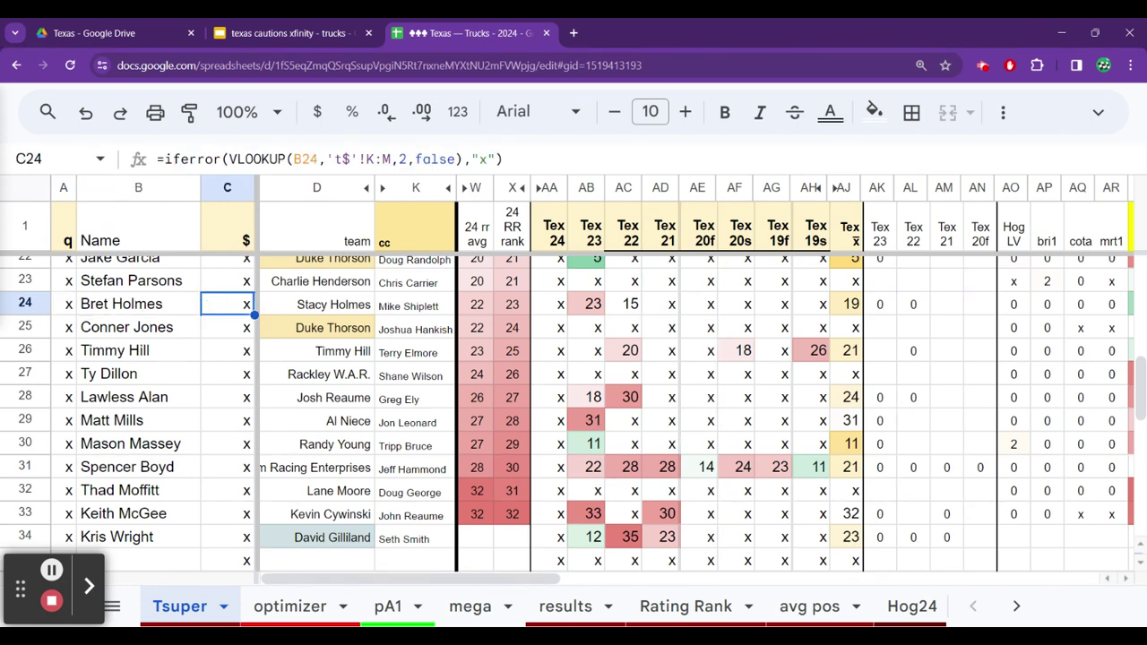
Step: Scan the team column from around row 21 down to the row 33 driver
key(Up)
key(Up)
key(Up)
key(Up)
key(Down)
key(Down)
key(Down)
key(Down)
key(Down)
key(Down)
key(Down)
key(Down)
key(Down)
key(Down)
key(Down)
key(Down)
key(Down)
key(Down)
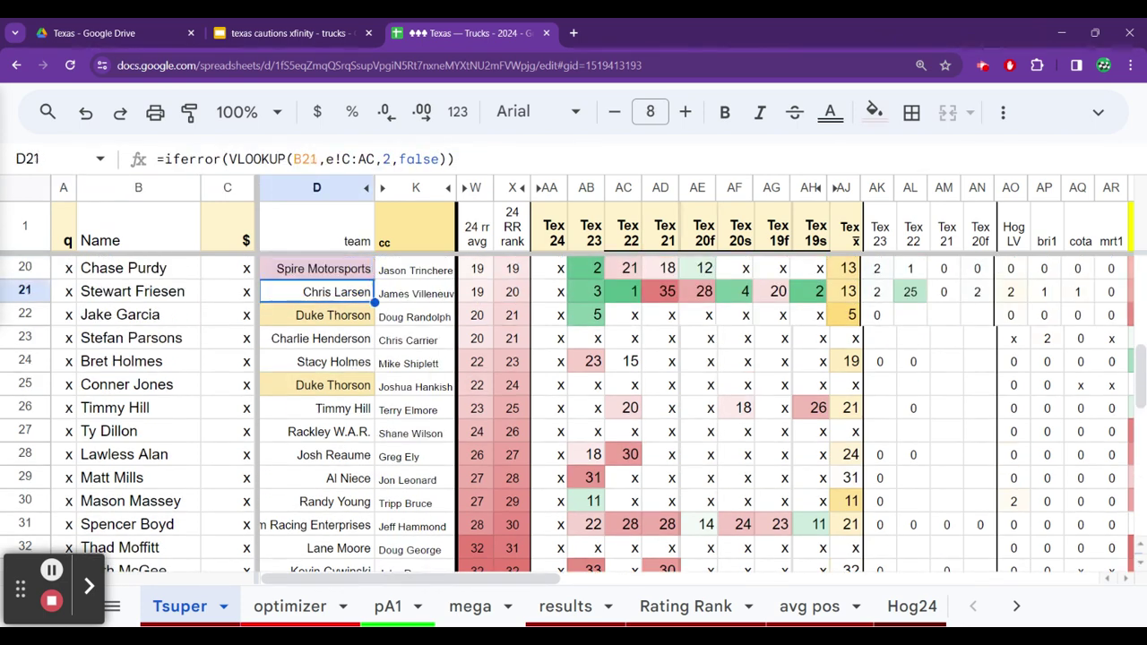
key(Down)
key(Down)
key(Up)
key(Up)
key(Up)
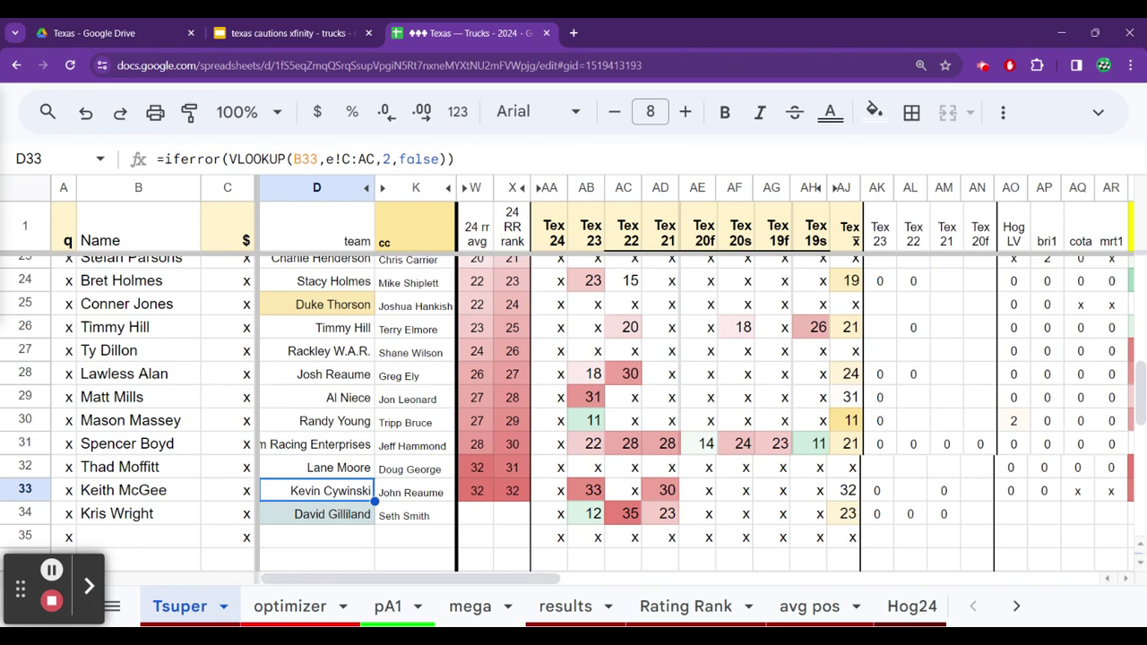
Step: Check the team entries from row 32 up to row 28, including the row 31 driver's cc entry
click(316, 467)
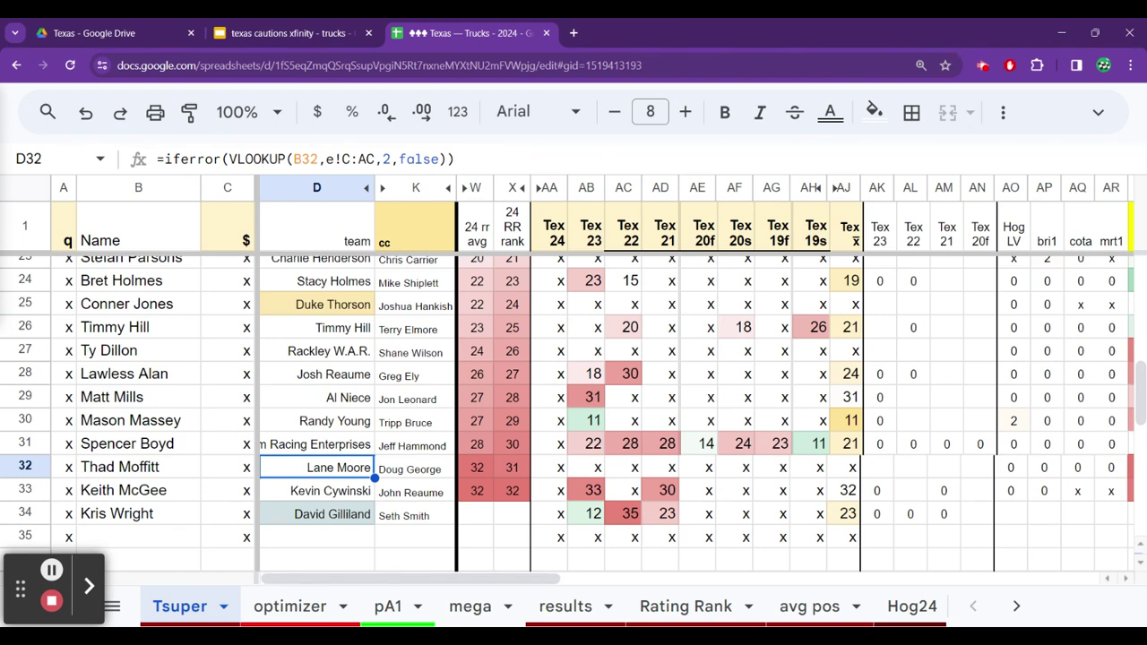
click(316, 444)
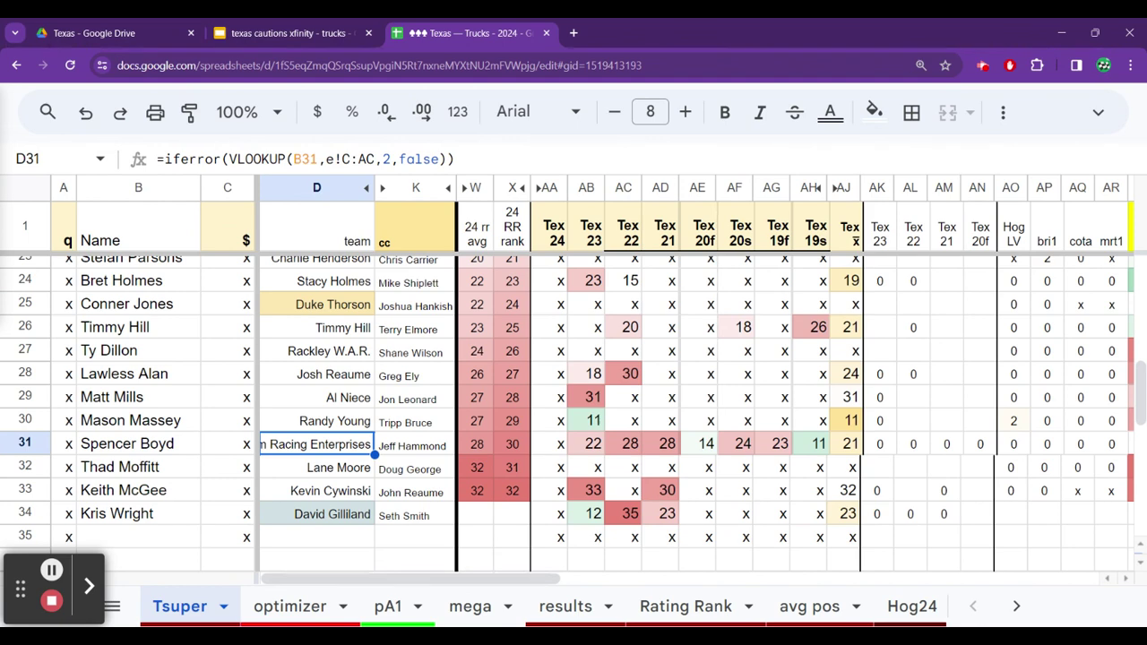
click(415, 444)
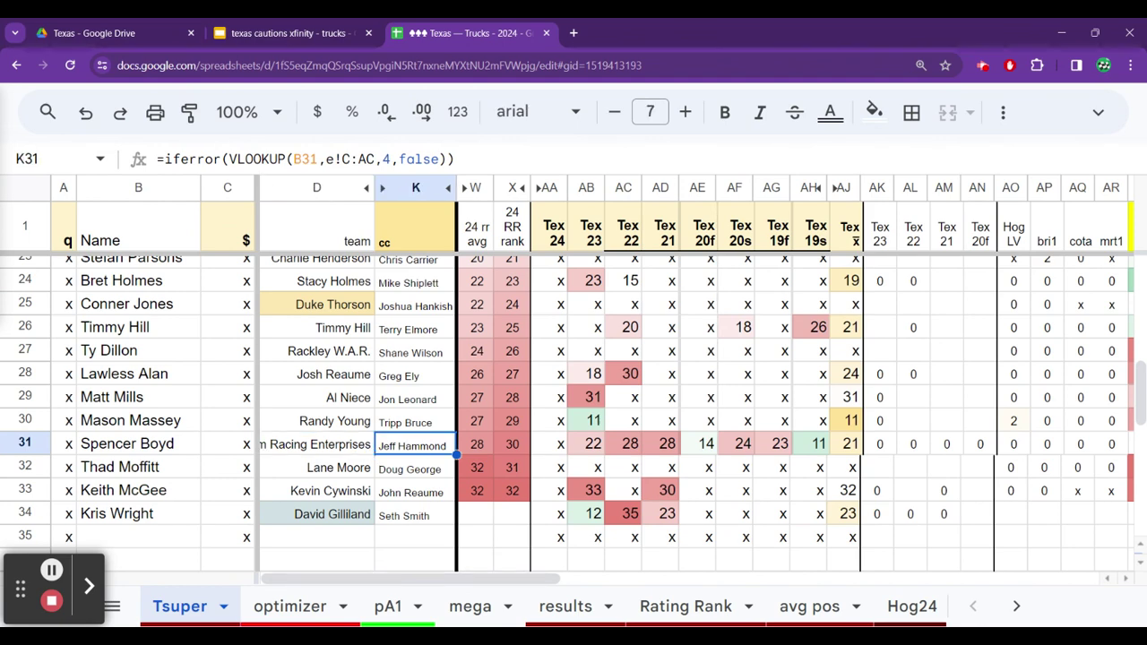
click(317, 444)
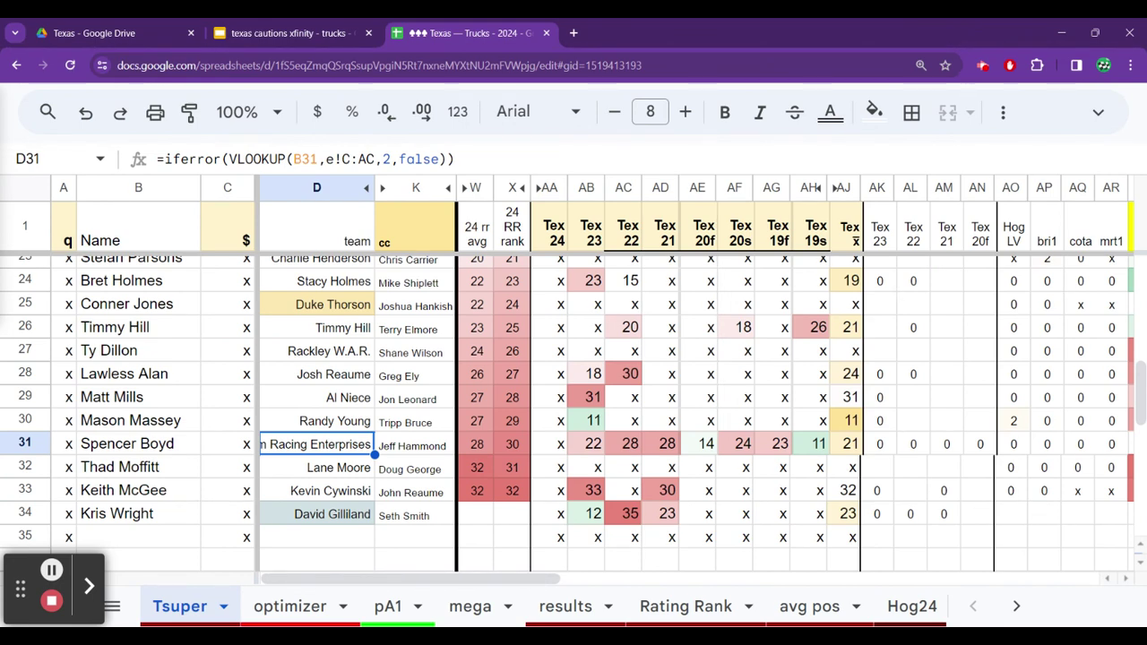
click(317, 420)
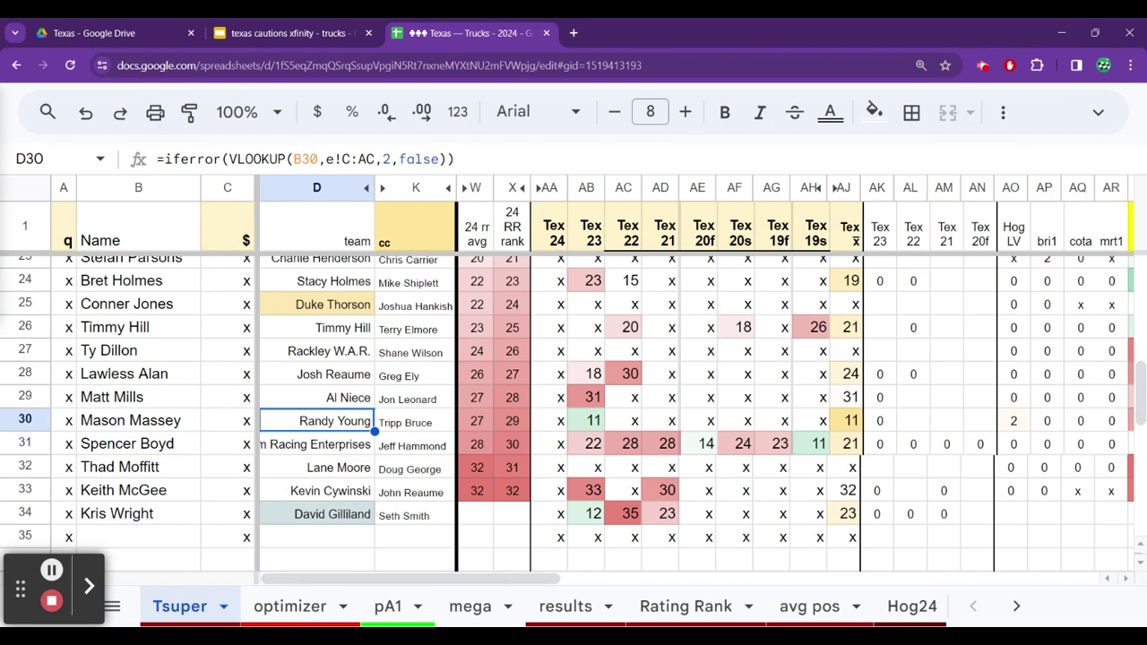
click(317, 397)
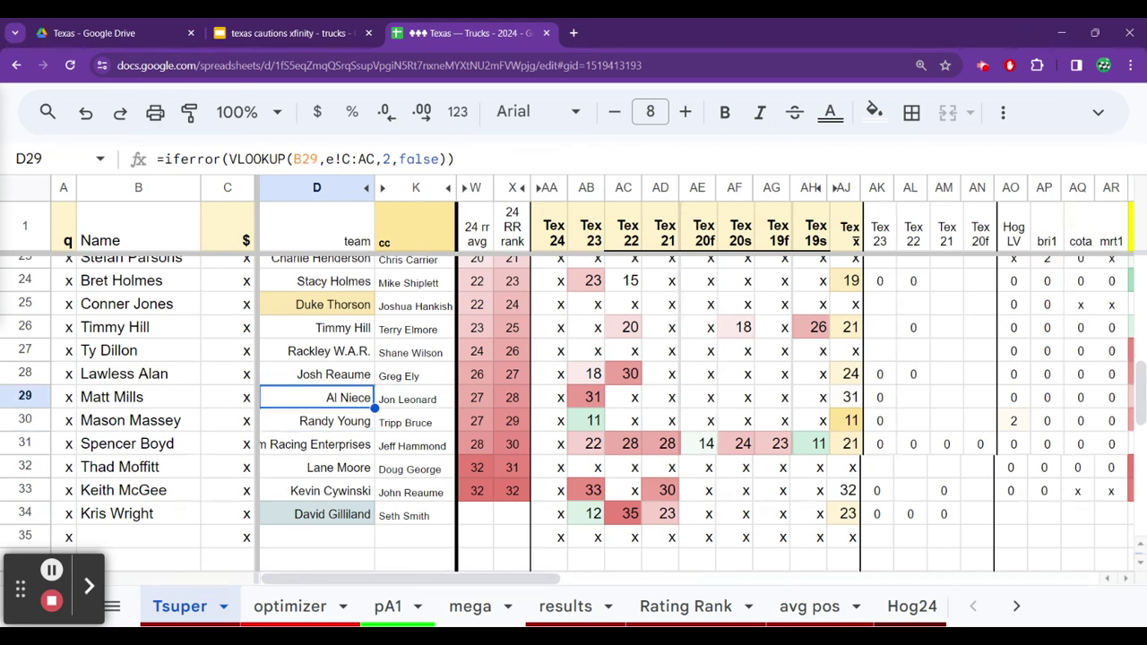
click(316, 374)
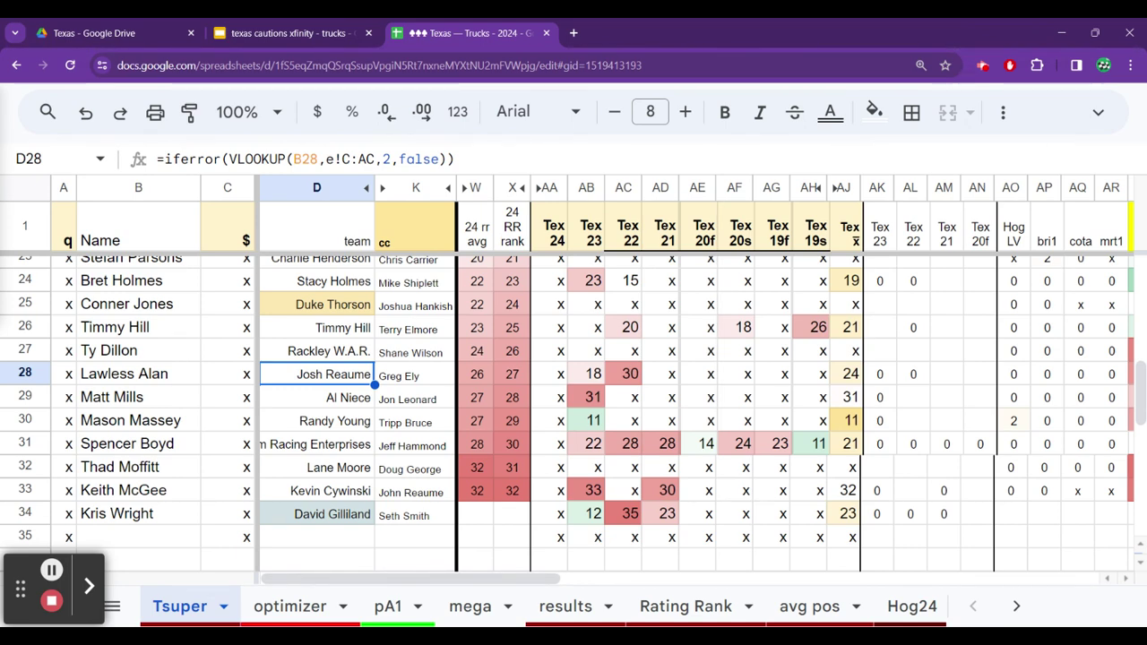
Step: Recheck the team entries between rows 26 and 33, finishing on the row 32 driver
key(Up)
key(Up)
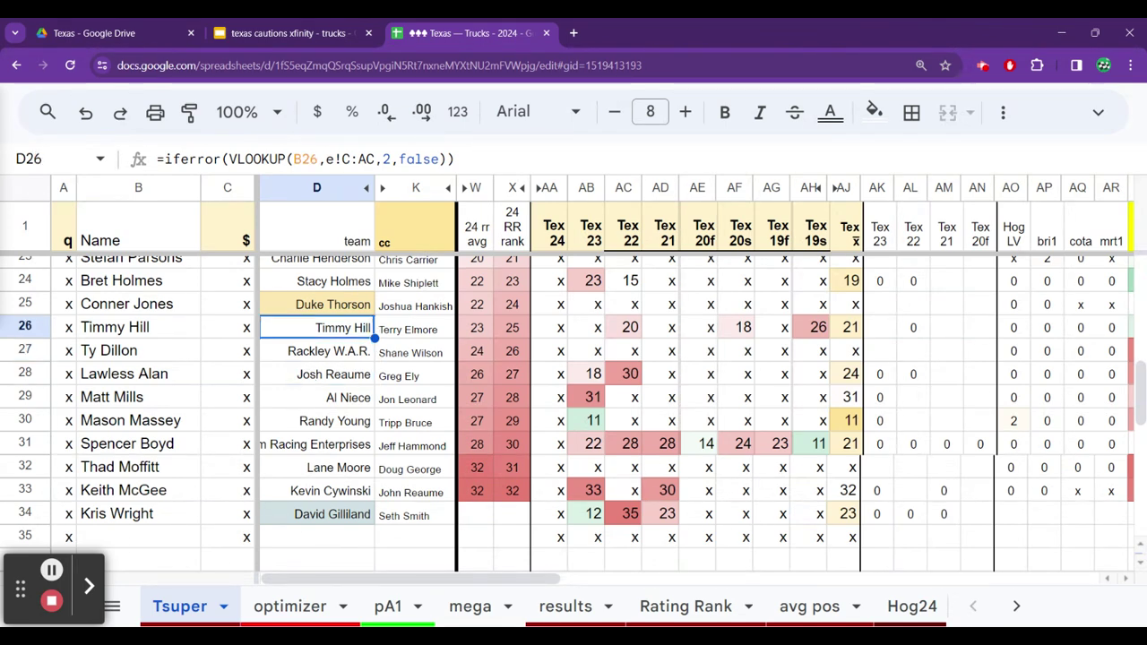
key(Down)
key(Down)
key(Down)
key(Down)
key(Down)
key(Down)
key(Down)
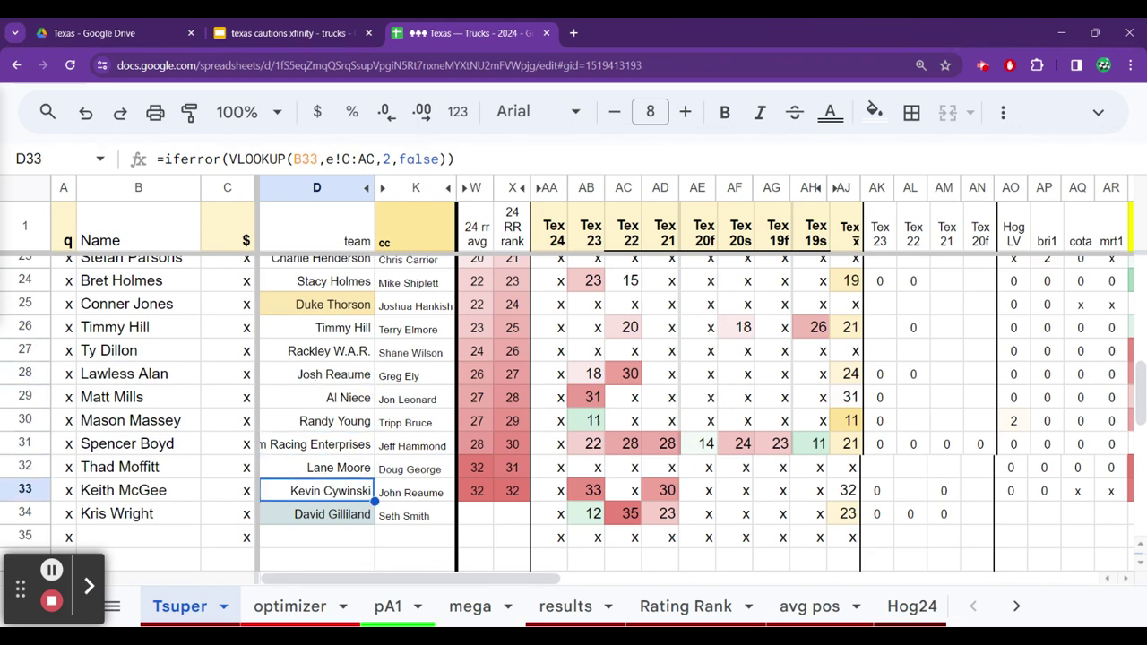
key(Up)
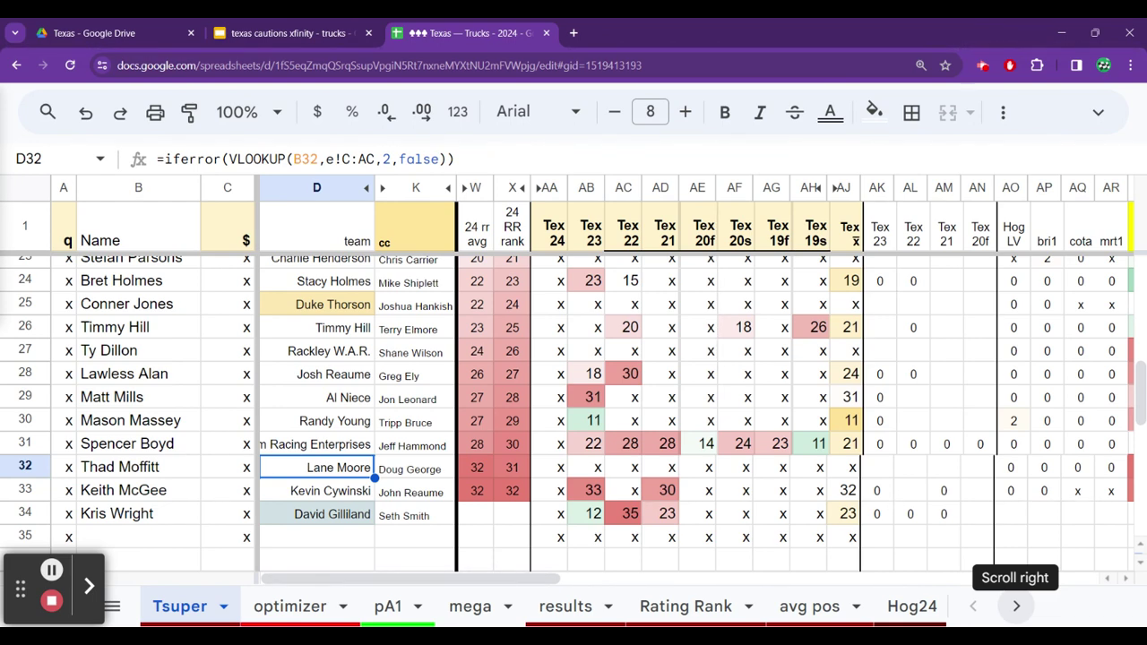
Step: Find and open the dietrich sheet
click(1017, 607)
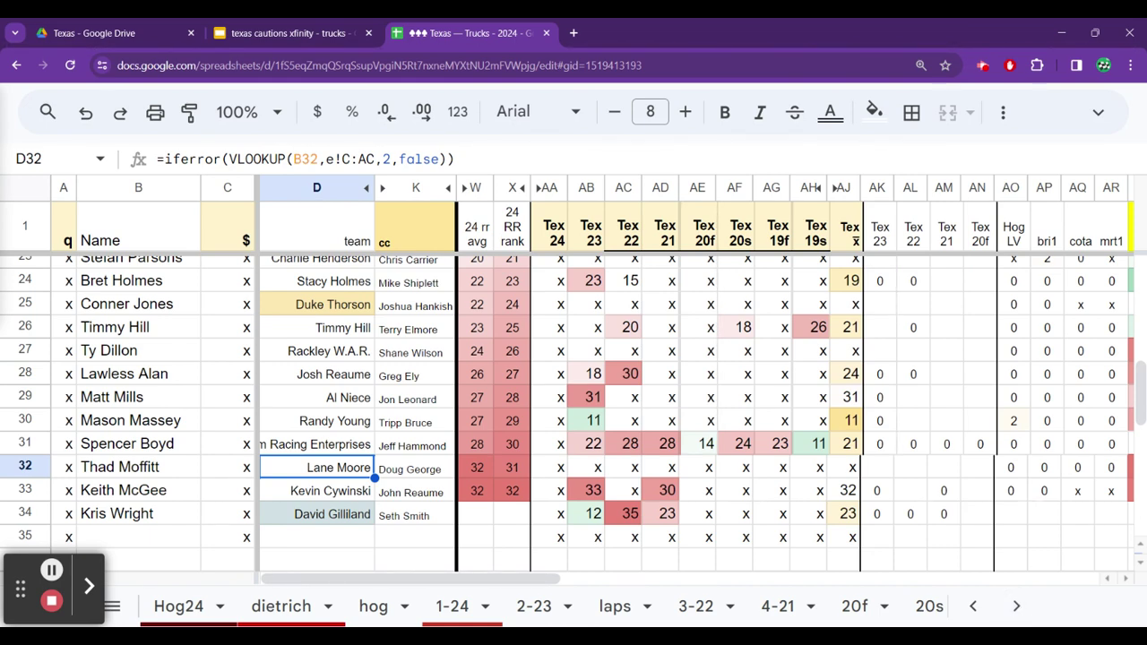
click(1019, 606)
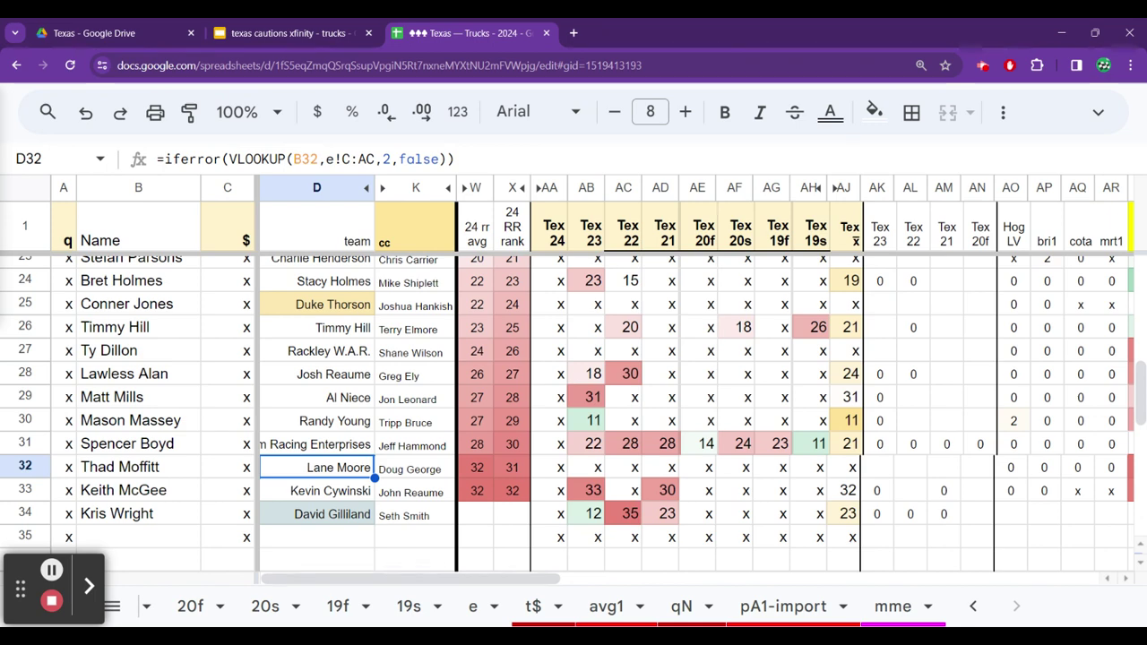
click(977, 609)
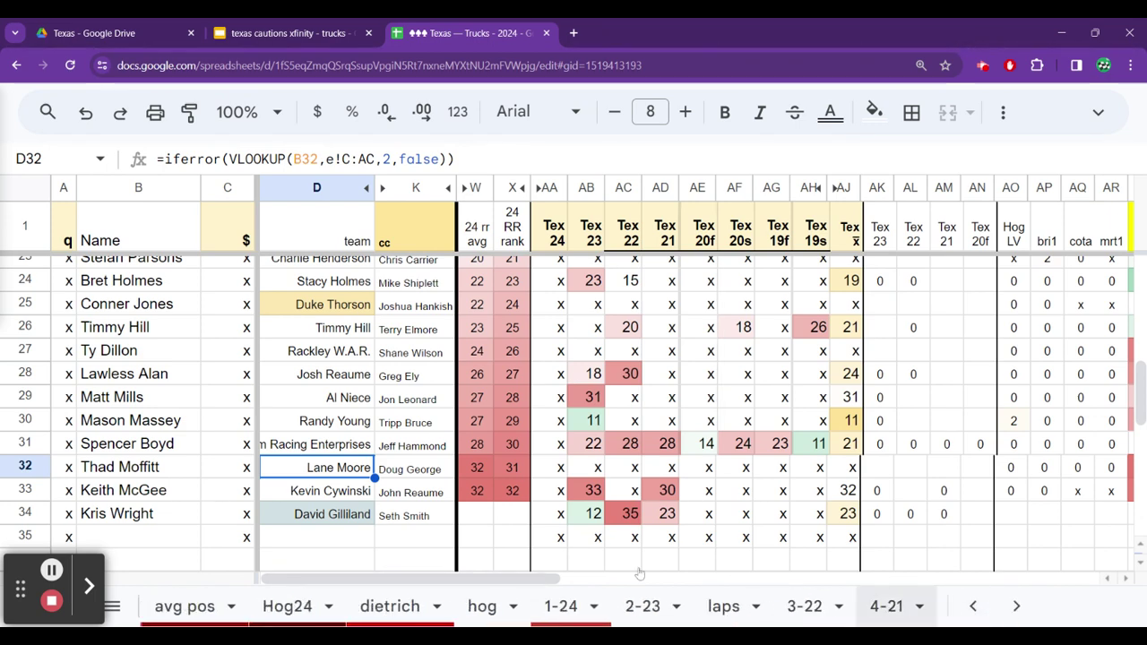
click(389, 615)
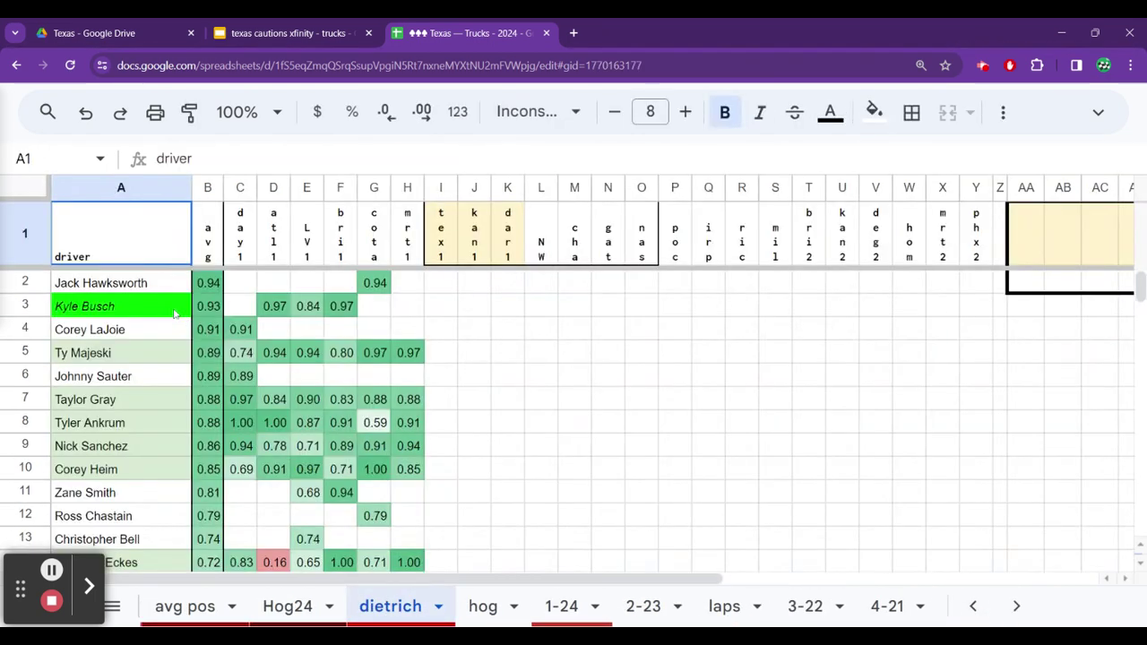
Step: Review the averages and race scores of the drivers in rows 3 to 10 of the dietrich sheet
click(176, 311)
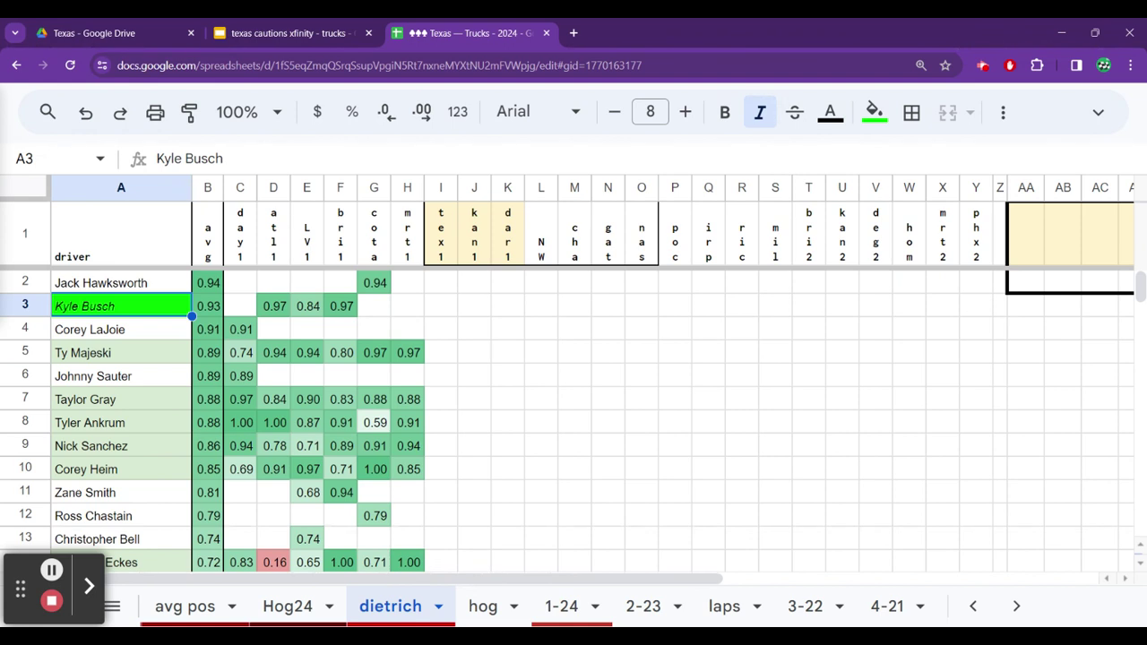
click(121, 329)
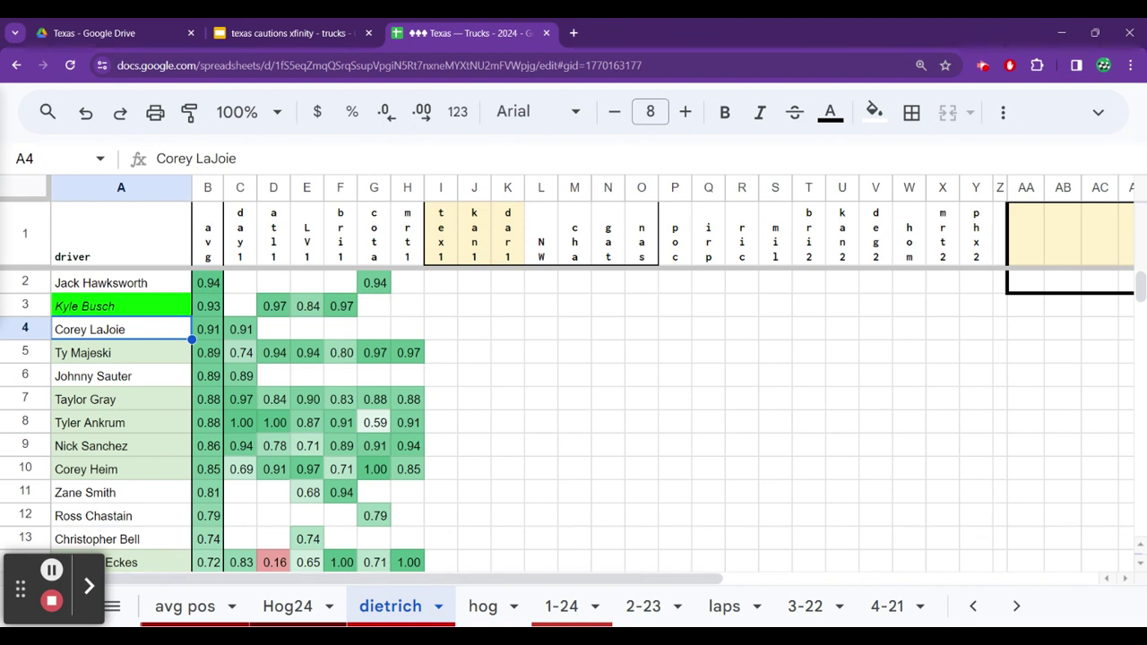
key(Down)
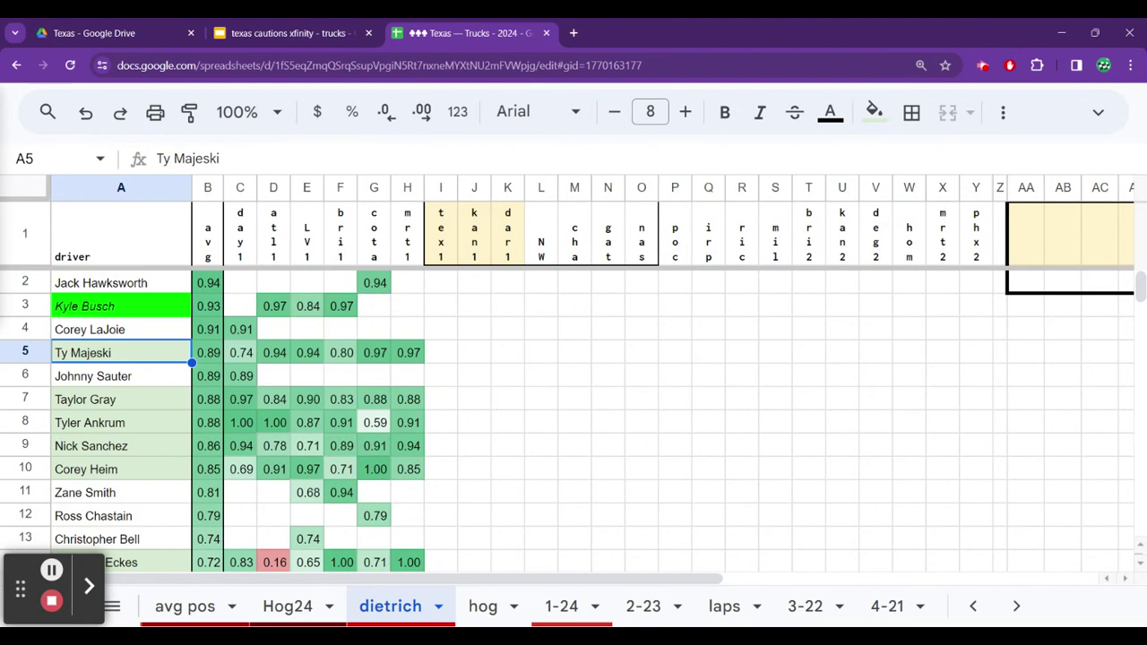
key(Down)
key(Down)
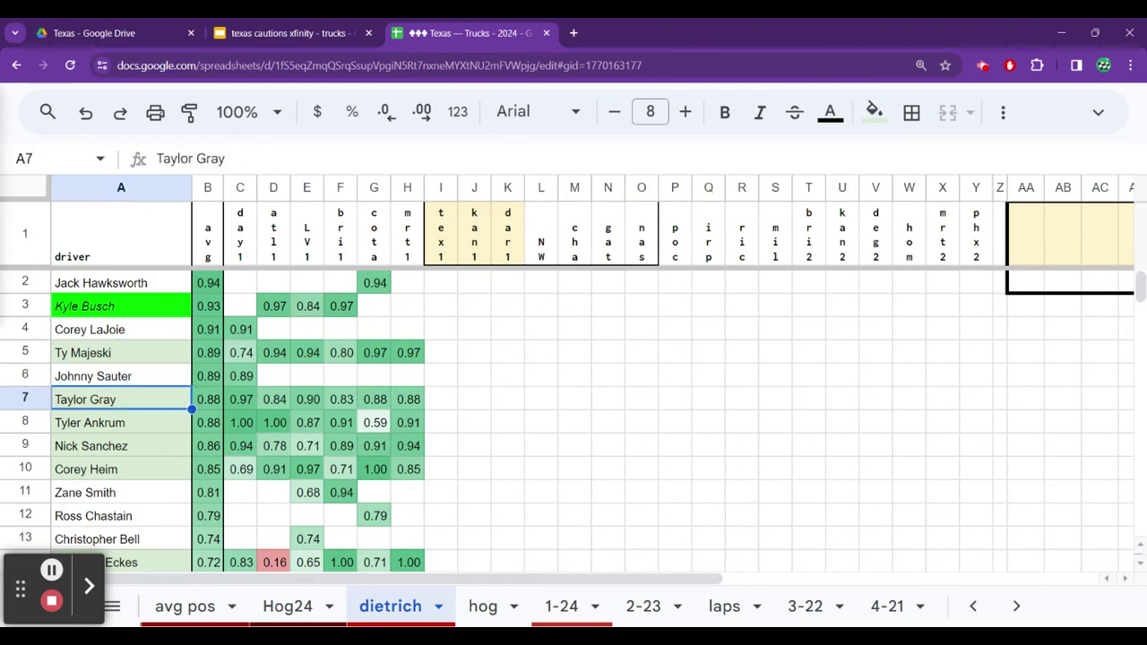
key(Down)
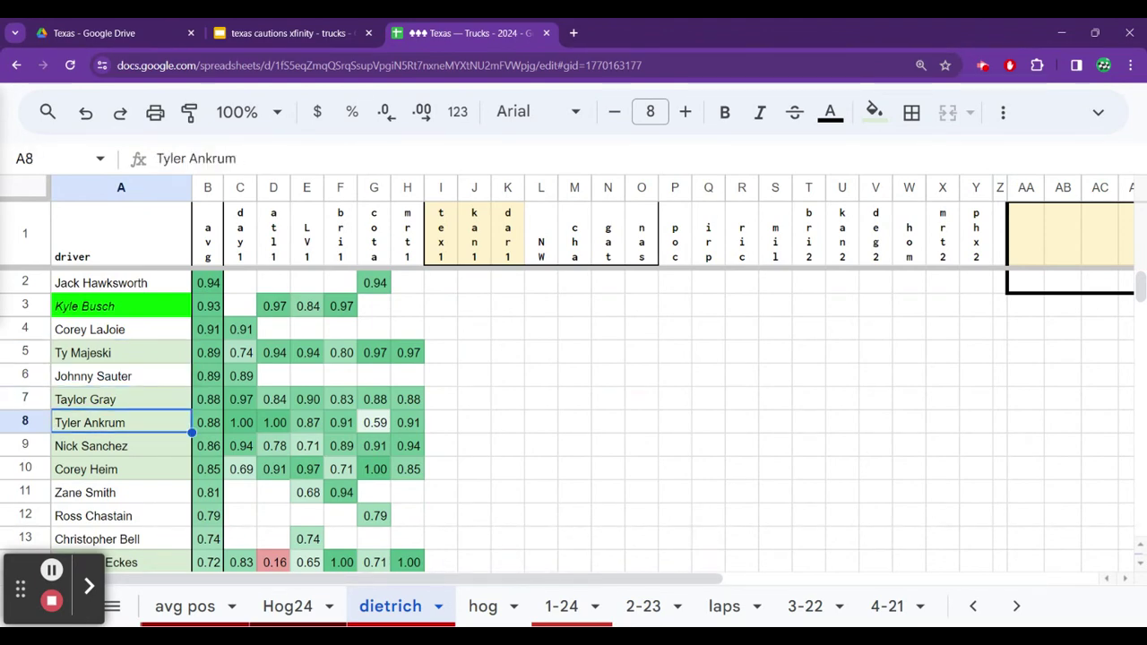
key(Down)
key(Down)
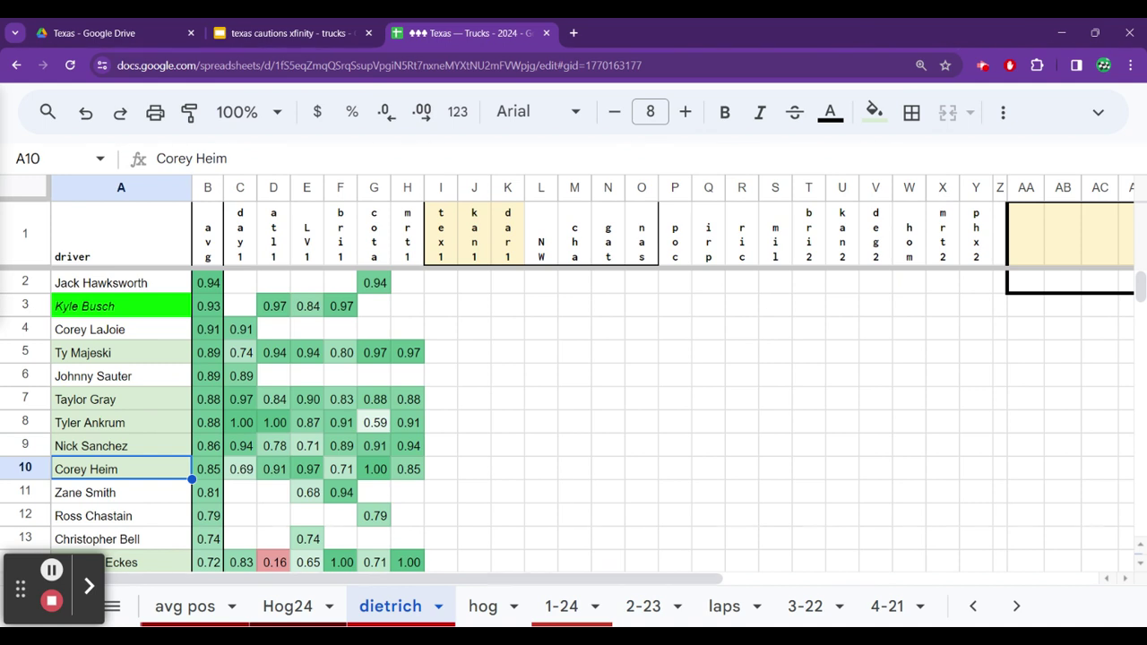
Step: Compare the averages and race scores of the drivers in rows 5 to 10 of the dietrich sheet
key(Up)
key(Up)
key(Up)
key(Up)
key(Up)
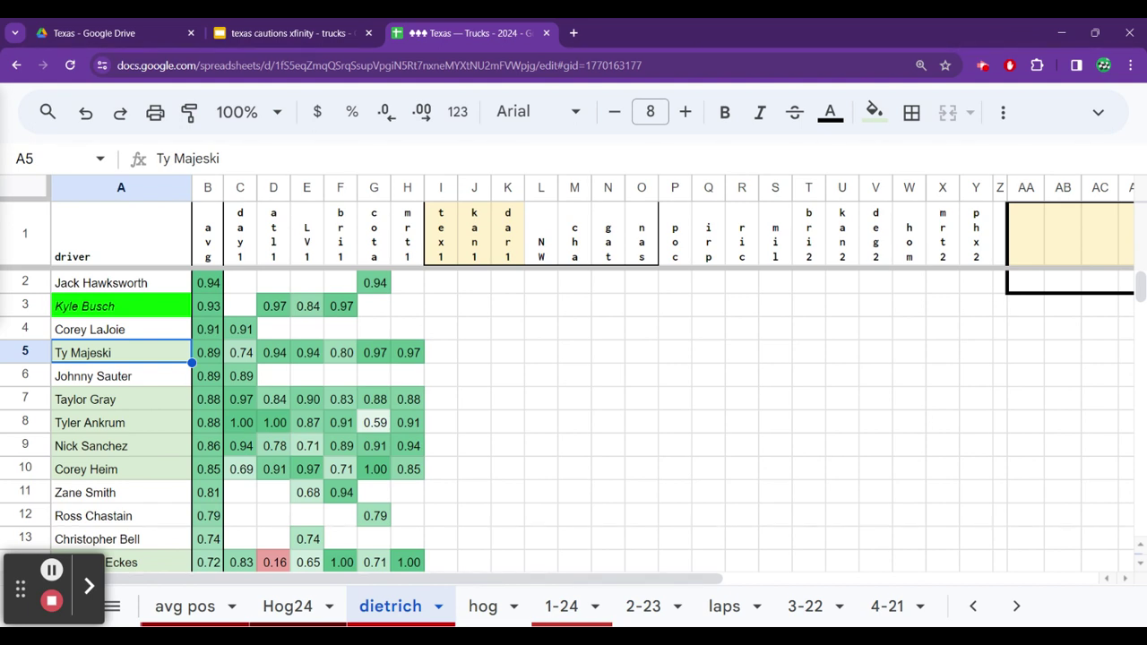
key(Down)
key(Down)
key(Down)
key(Down)
key(Down)
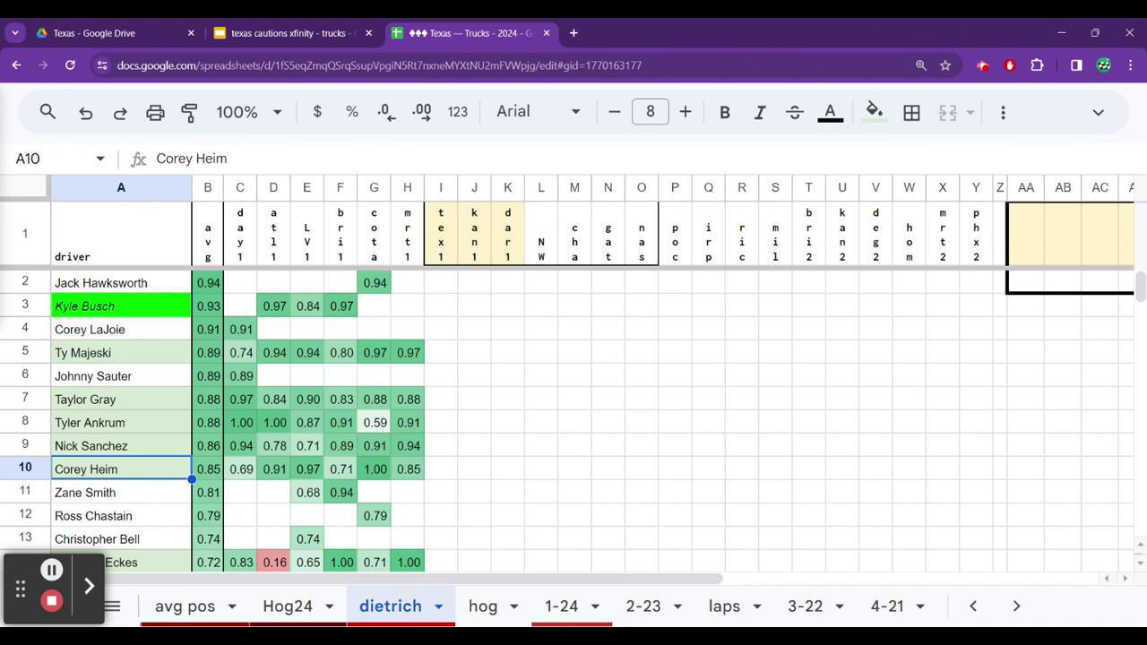
Step: Examine the row 14 driver's scores from the avg column across to mrt1
key(Down)
key(Down)
key(Down)
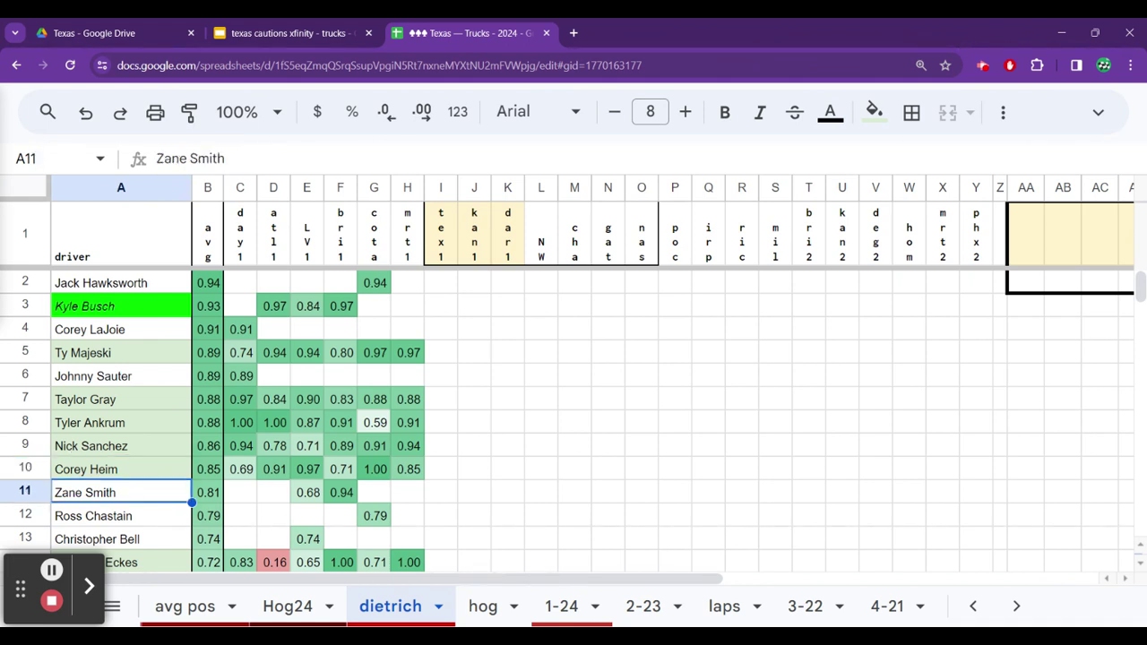
key(Down)
key(Down)
key(Down)
key(Up)
key(Up)
key(Right)
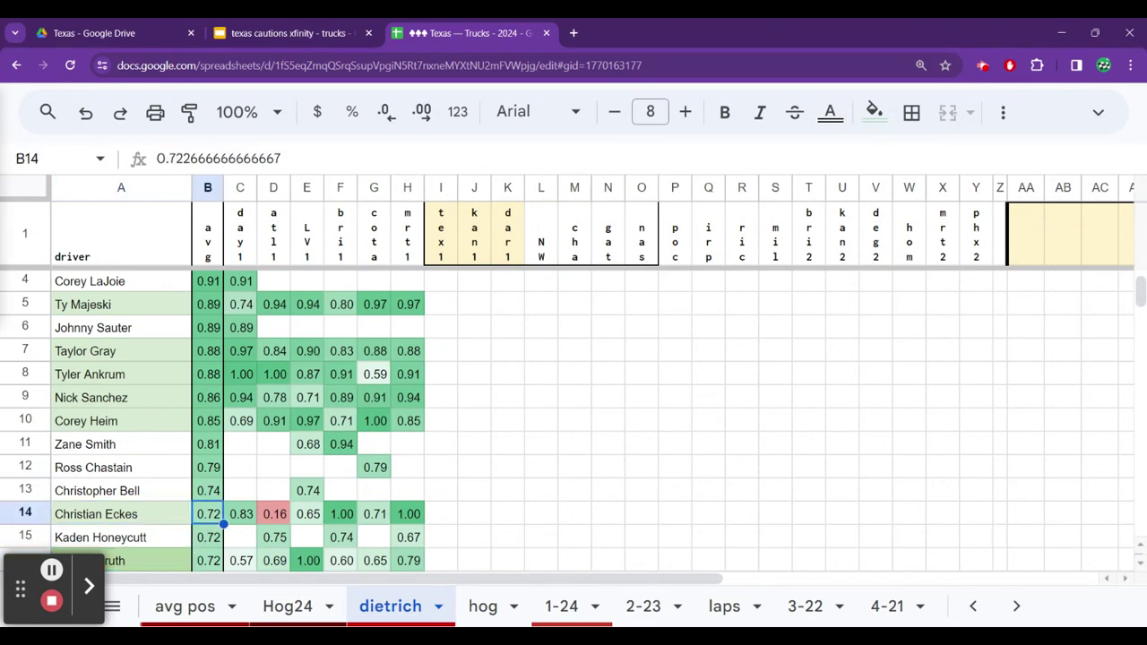
key(Right)
key(Right)
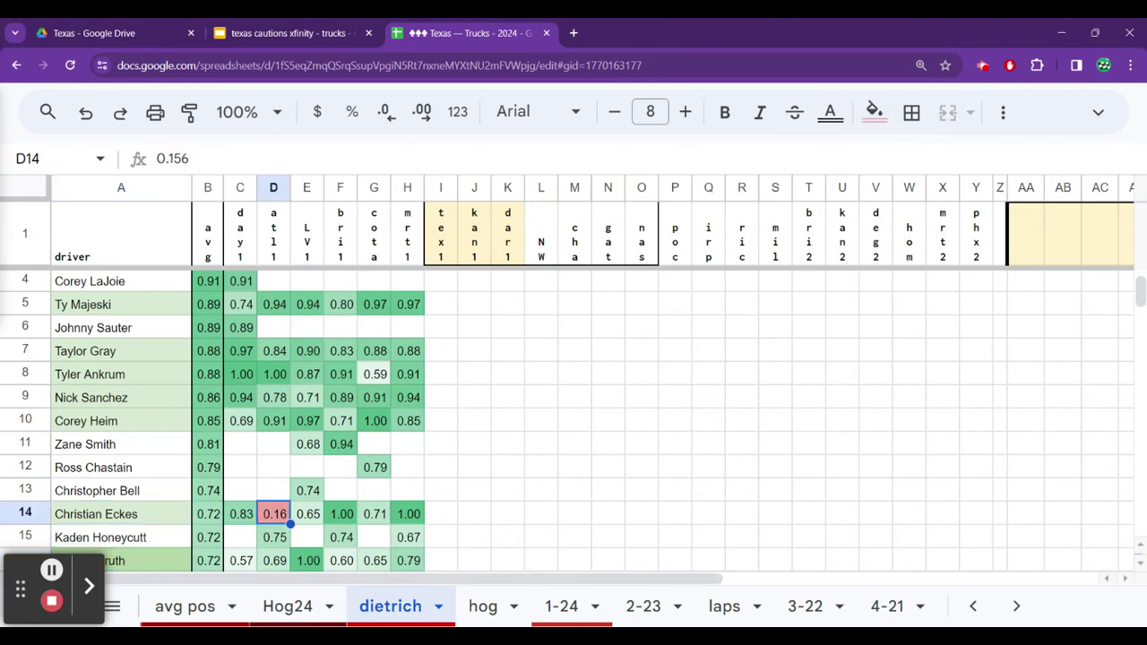
key(Right)
key(Right)
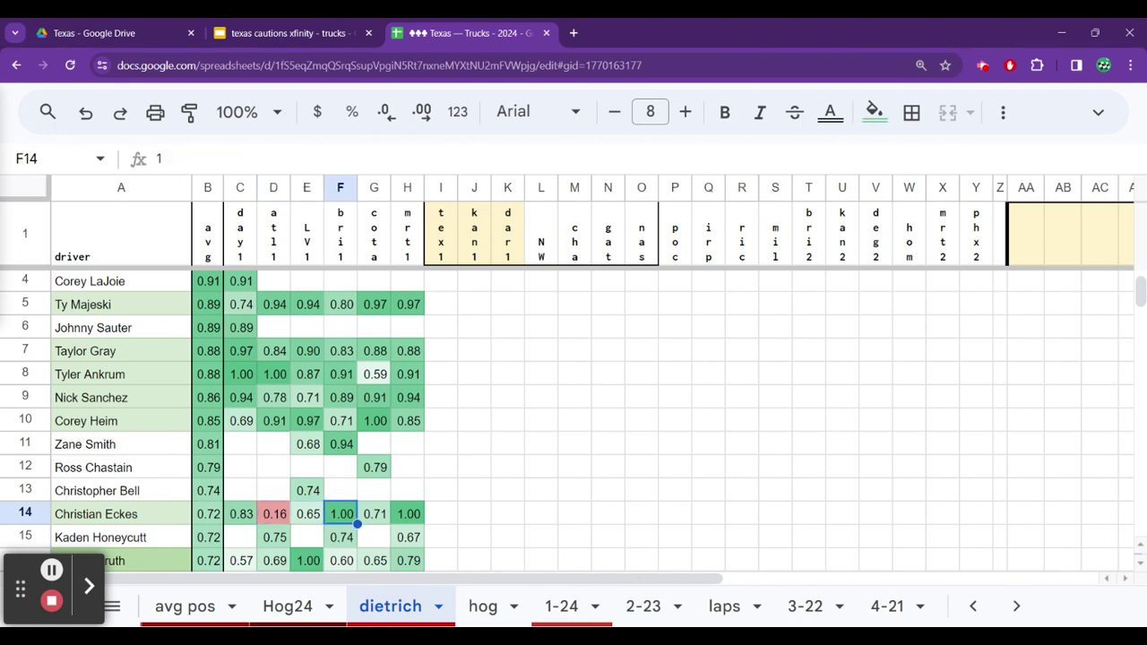
key(Right)
key(Right)
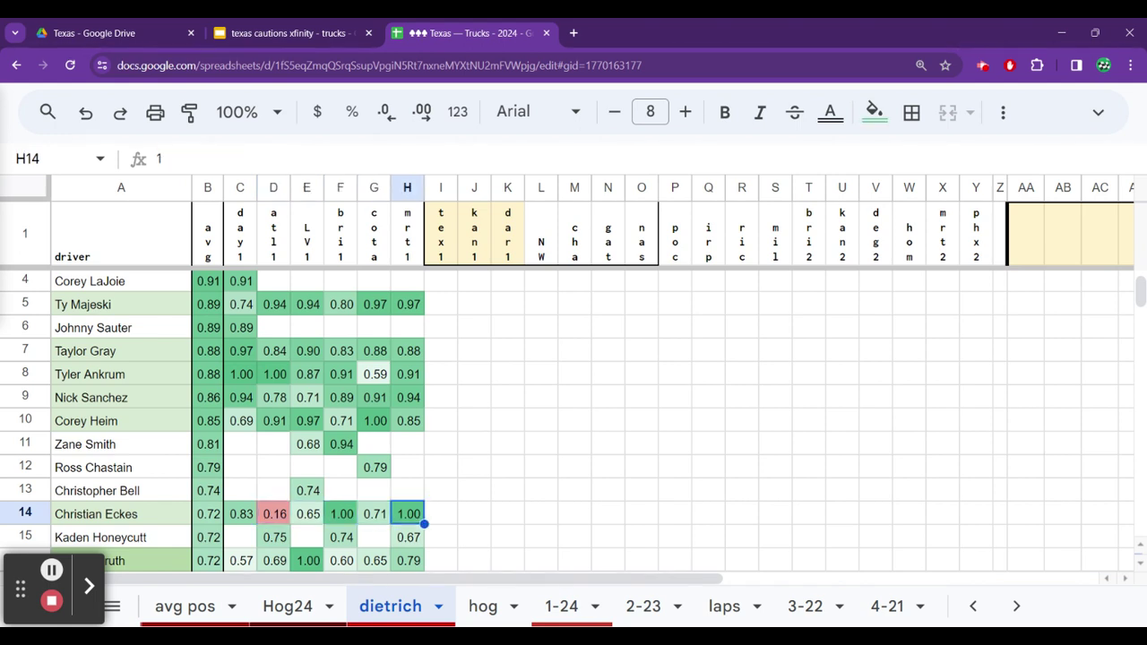
key(Left)
key(Left)
key(Left)
key(Left)
key(Left)
key(Left)
key(Left)
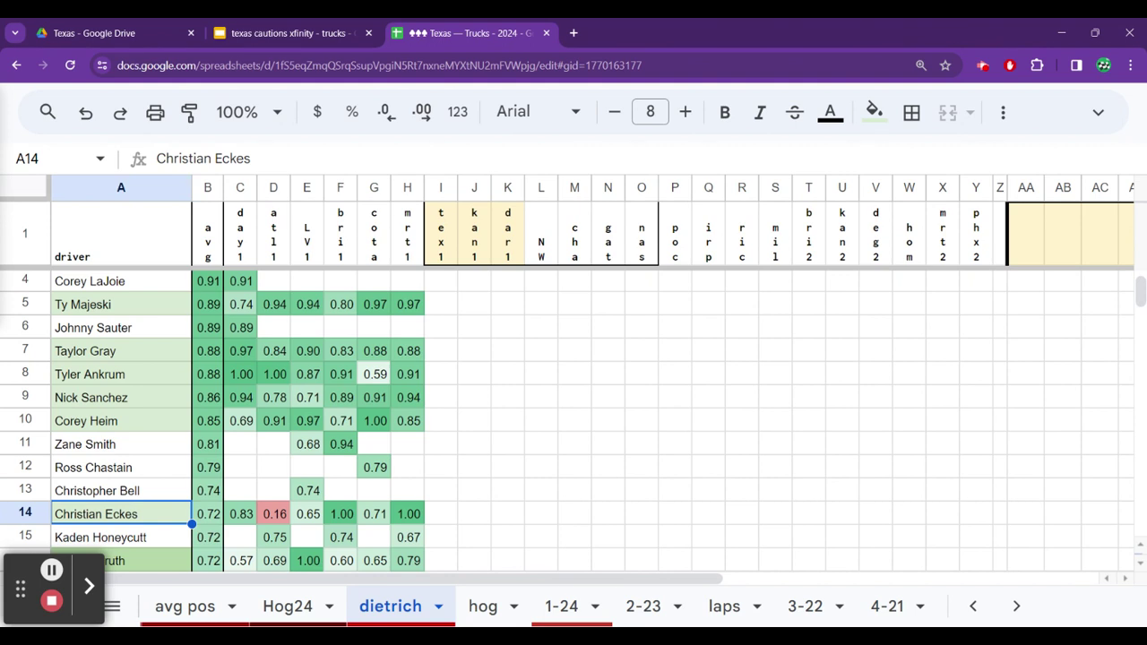
Step: Scan the drivers from row 16 down to about row 26, then return to the row 16 driver
key(Down)
key(Down)
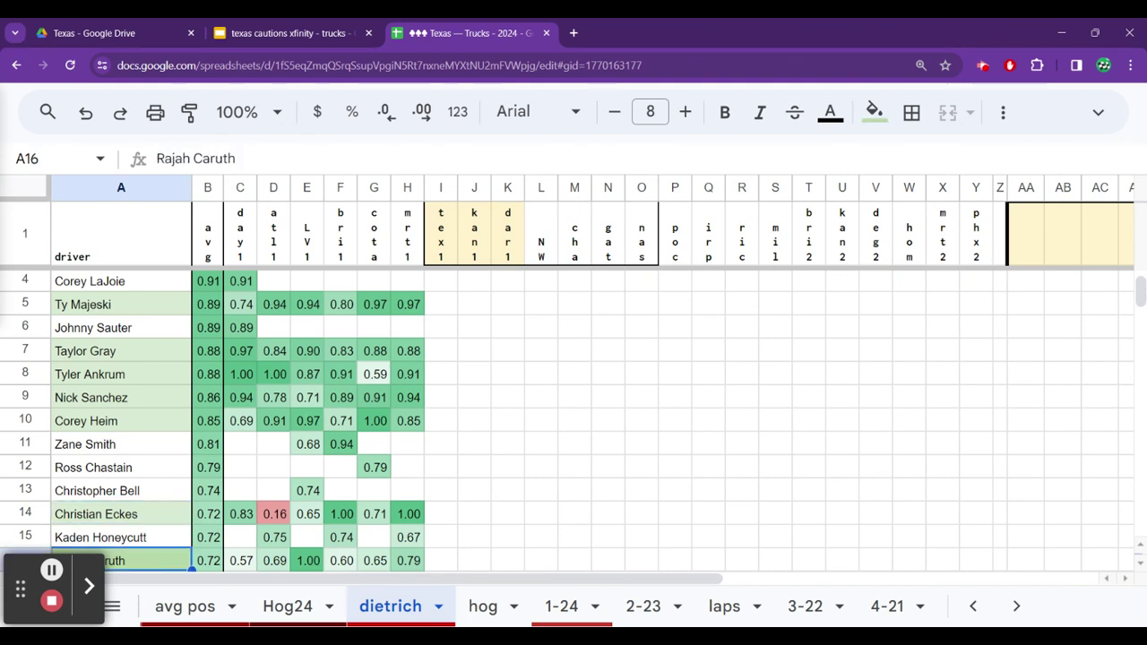
key(Down)
key(Down)
key(Down)
key(Down)
key(Down)
key(Down)
key(Down)
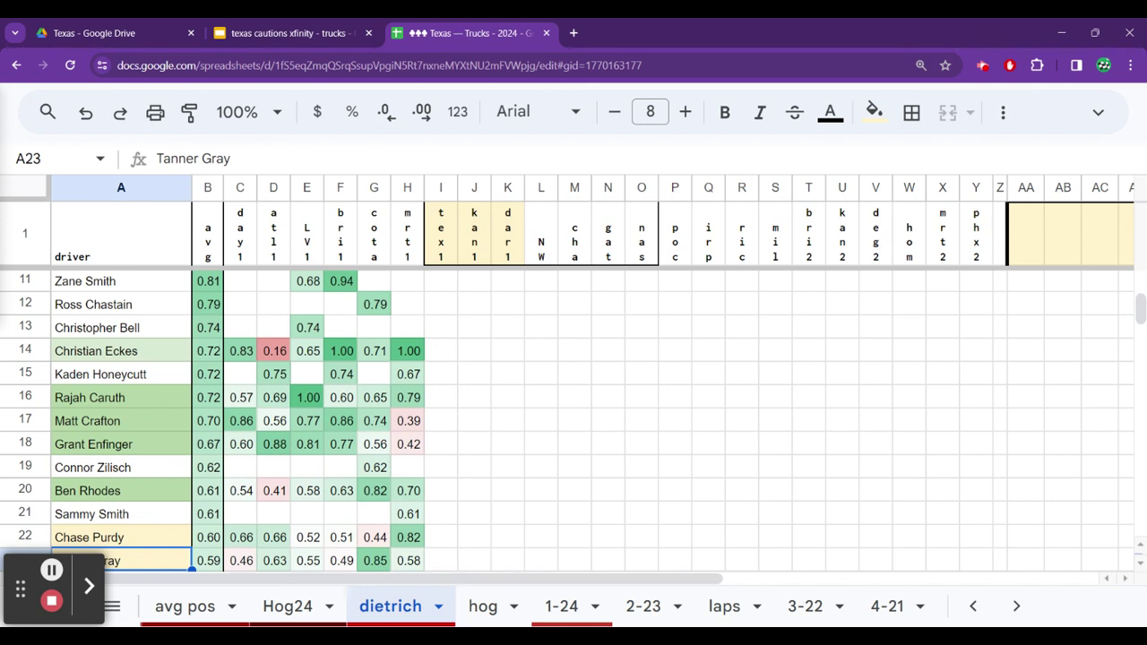
key(Down)
key(Down)
key(Down)
key(Up)
key(Up)
key(Up)
key(Up)
key(Up)
key(Up)
key(Up)
key(Up)
key(Up)
key(Up)
key(Down)
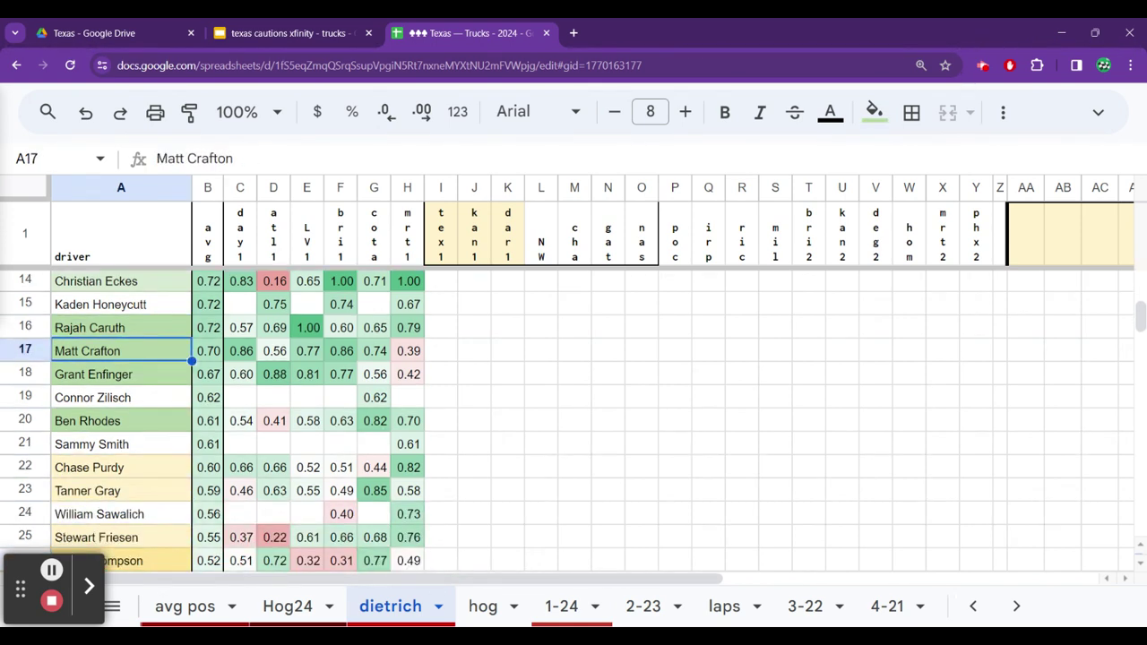
key(Up)
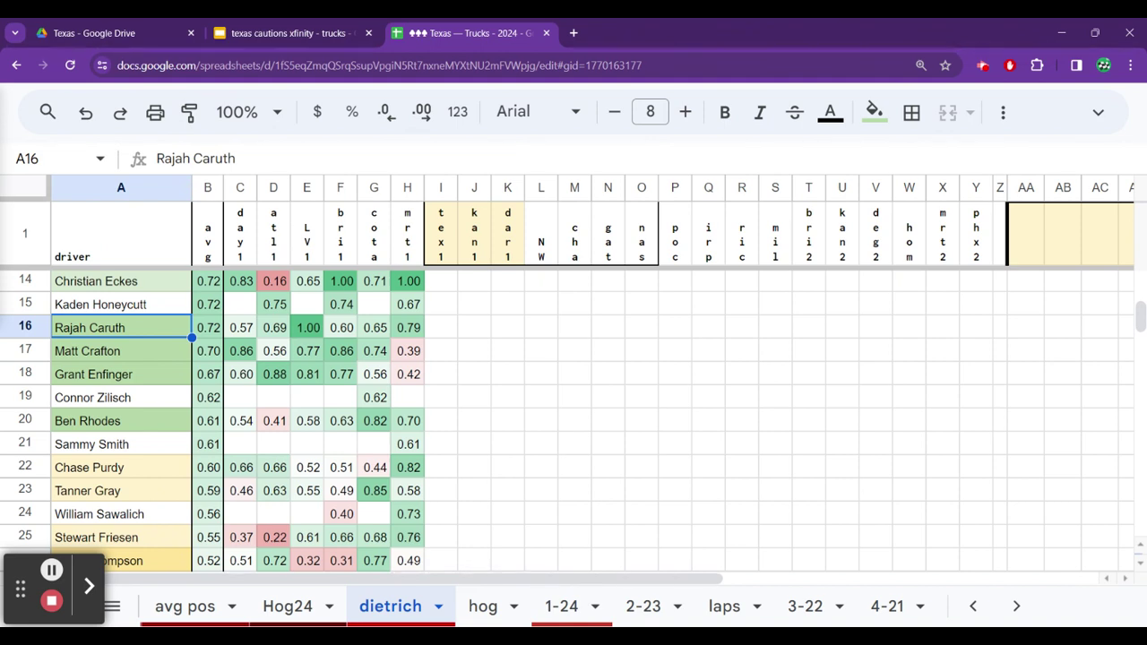
Step: Go through the drivers in rows 17 to 20 and examine the row 20 driver's scores across to mrt1
click(121, 350)
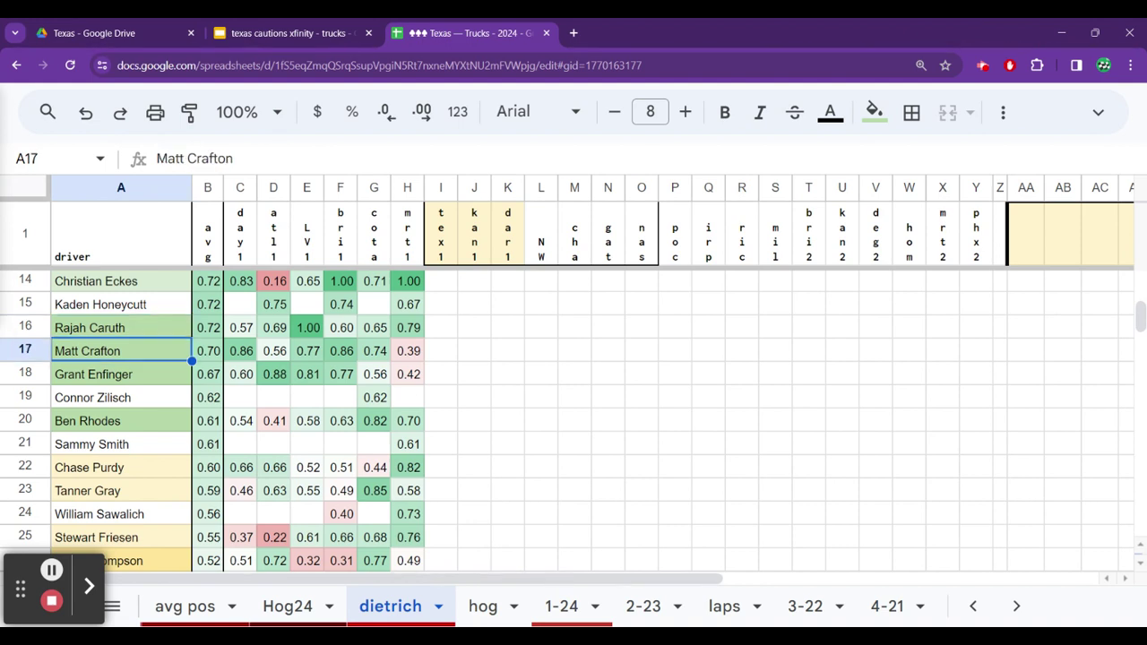
click(121, 374)
click(121, 398)
click(121, 421)
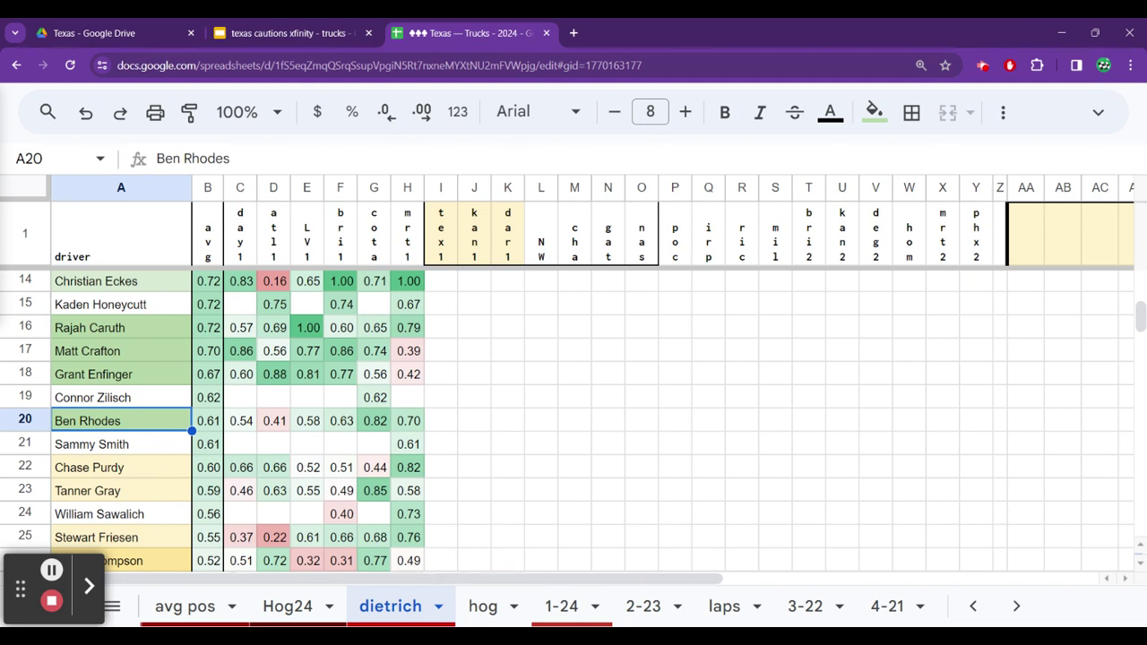
key(Right)
key(Right)
key(Right)
key(Right)
key(Right)
key(Right)
key(Right)
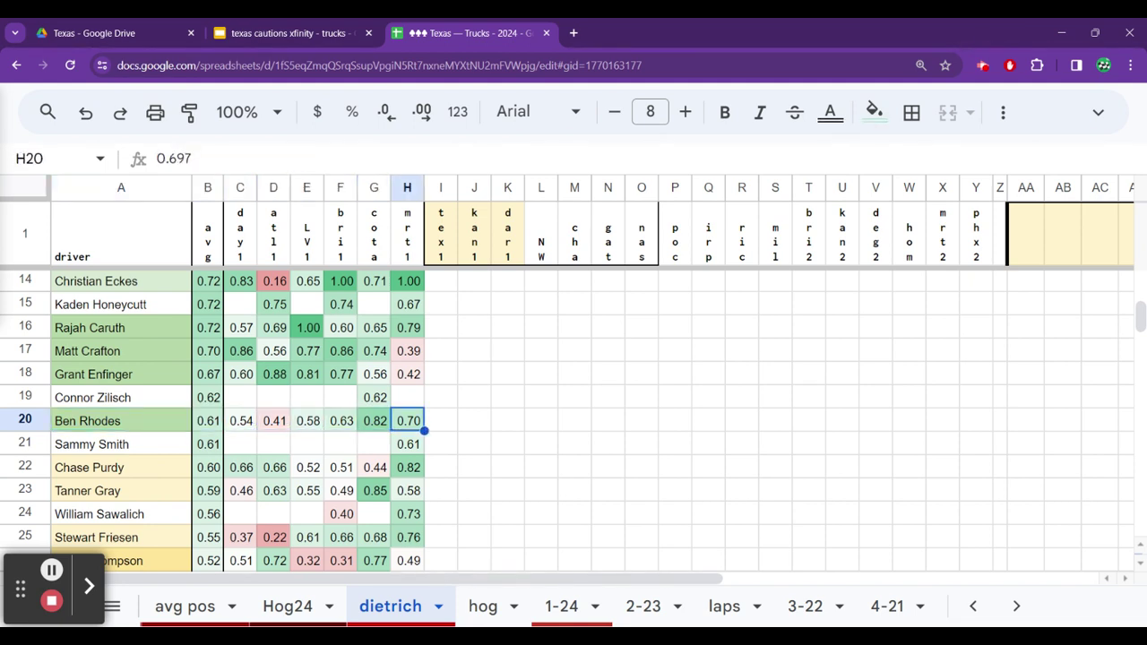
key(Left)
key(Left)
key(Left)
key(Left)
key(Left)
key(Left)
key(Left)
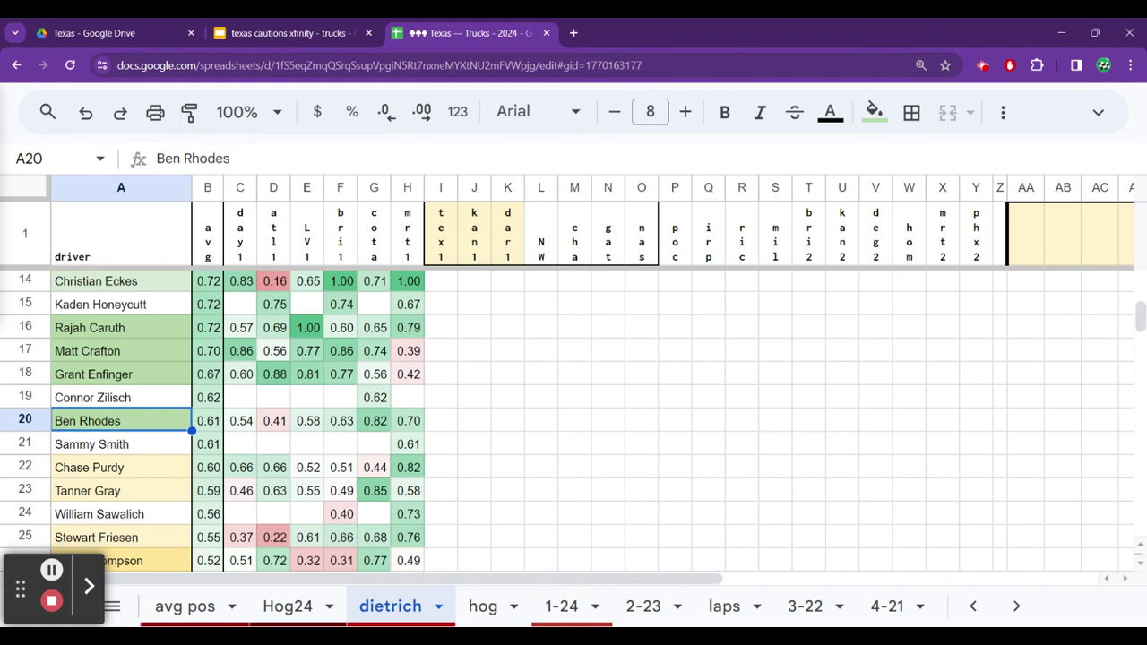
Step: Compare the race scores of the green-shaded drivers in rows 16 to 18
key(Up)
key(Up)
key(Up)
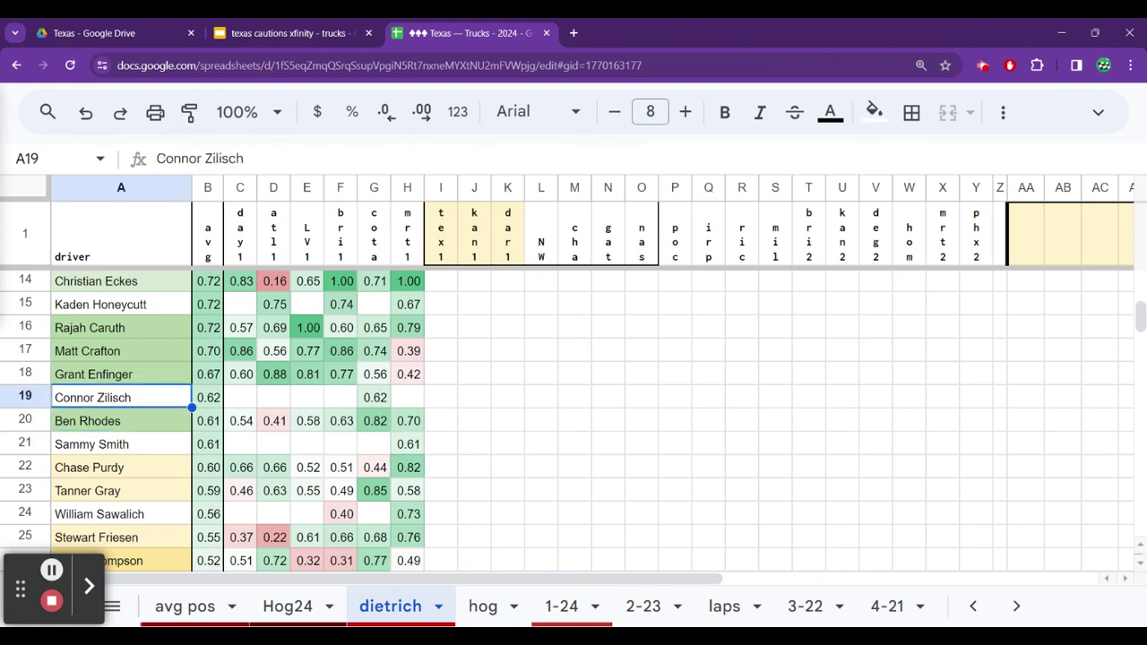
key(Up)
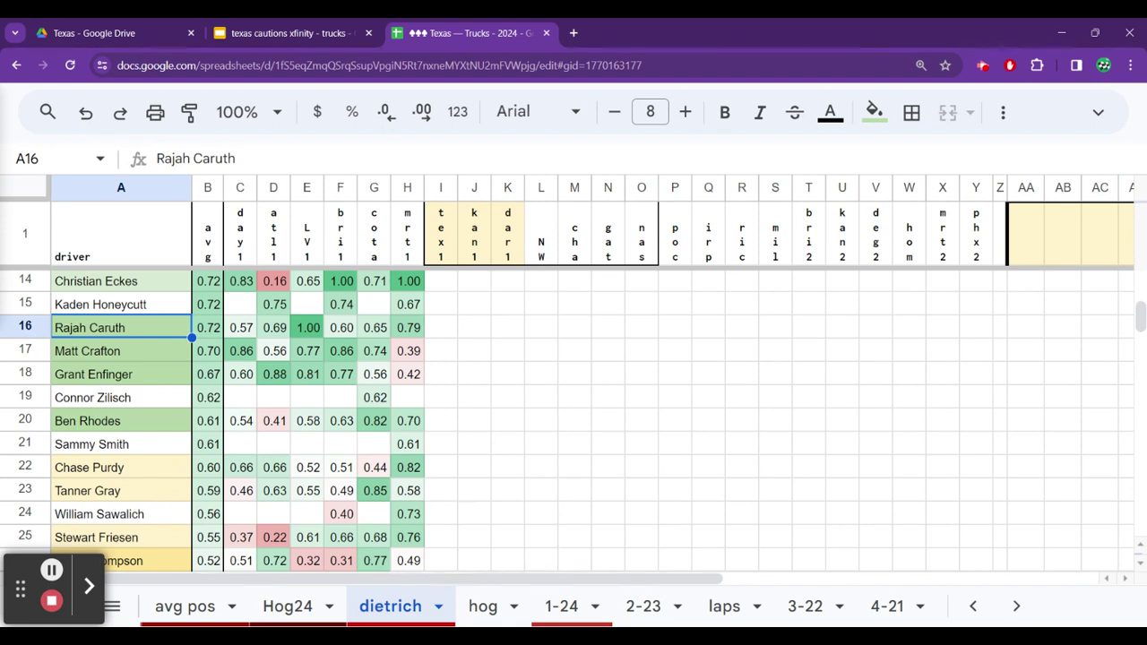
key(Down)
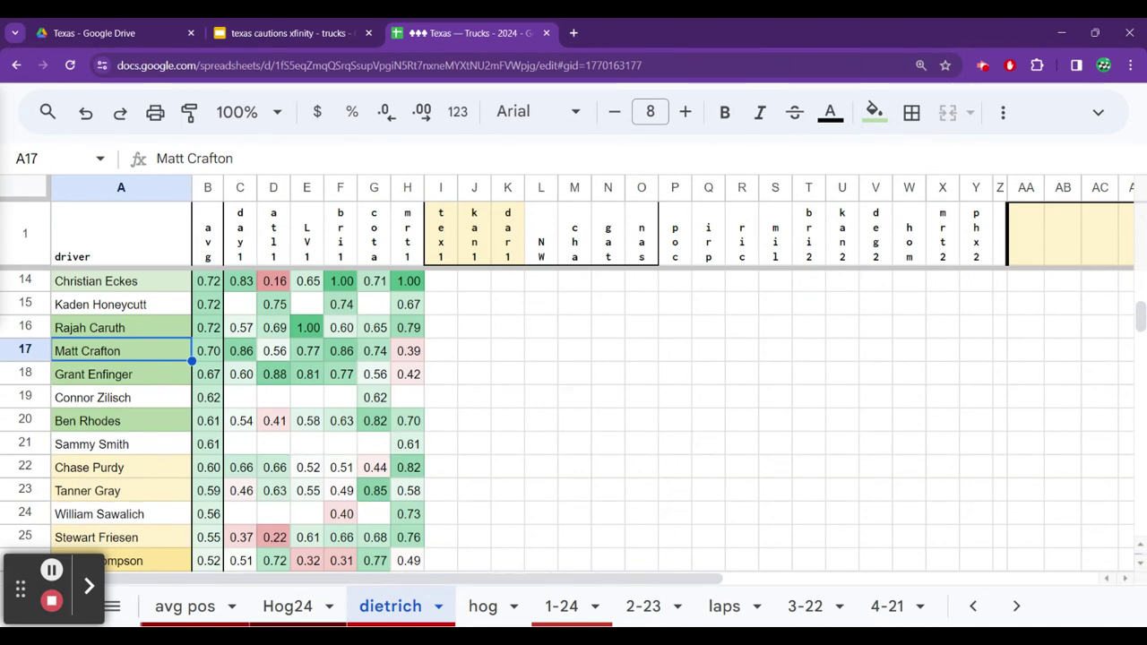
key(Down)
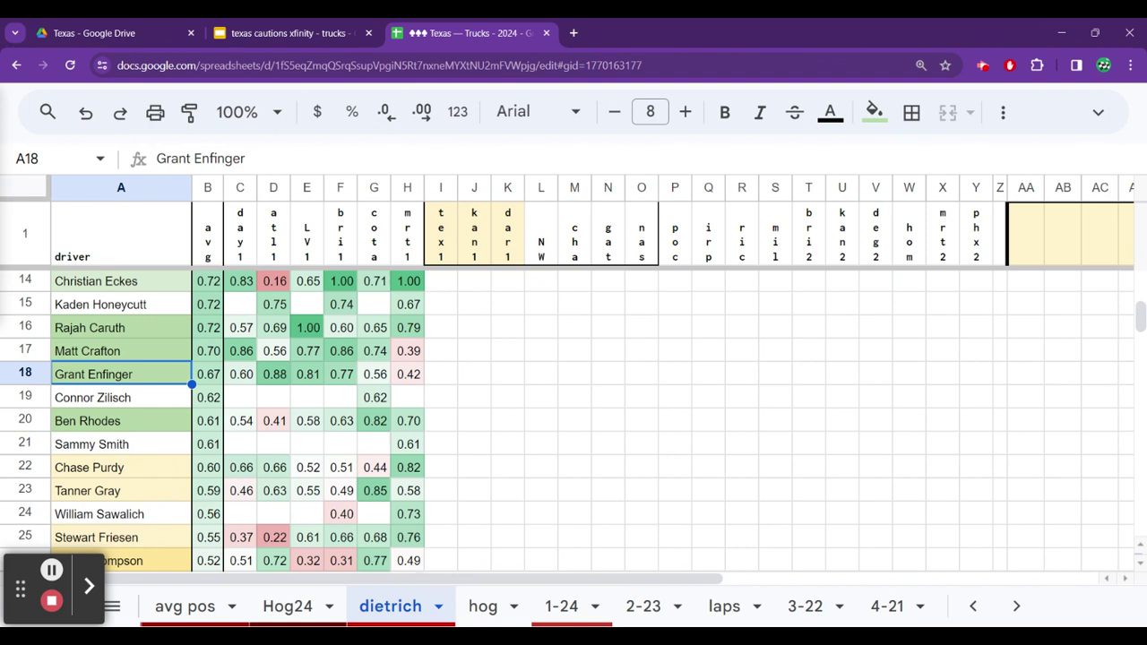
Step: Scan the drivers from row 19 down to row 28, then return to the row 22 driver
click(93, 397)
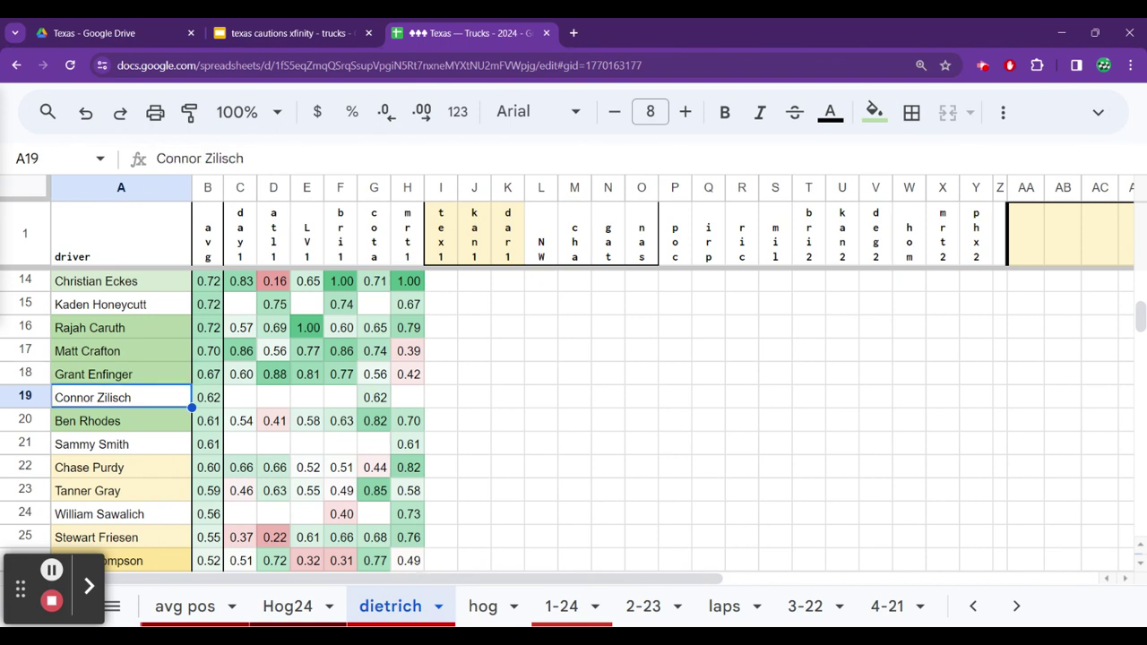
click(88, 421)
click(92, 444)
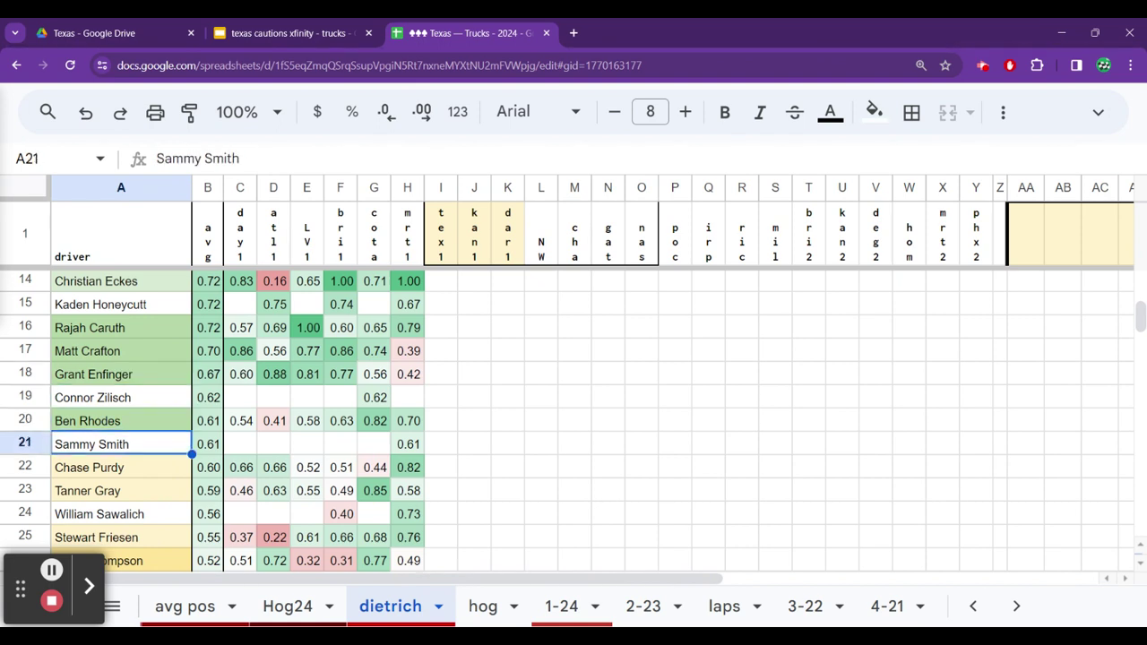
click(88, 467)
key(Down)
key(Down)
key(Down)
key(Down)
key(Down)
key(Down)
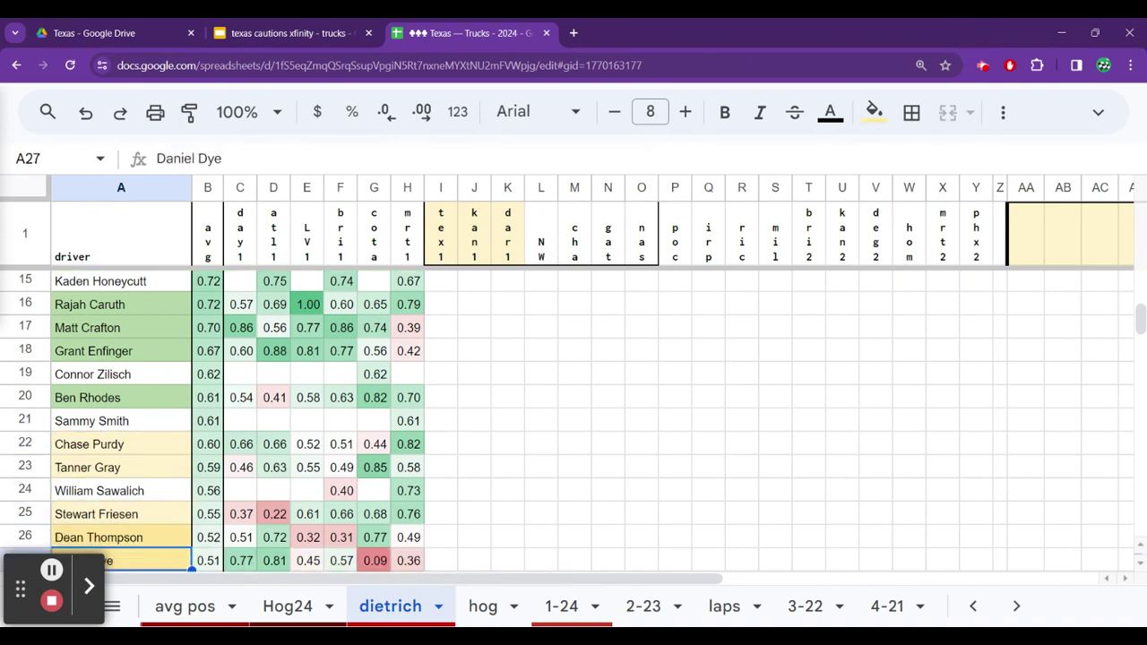
key(Down)
key(Up)
key(Up)
key(Up)
key(Up)
key(Up)
key(Up)
key(Up)
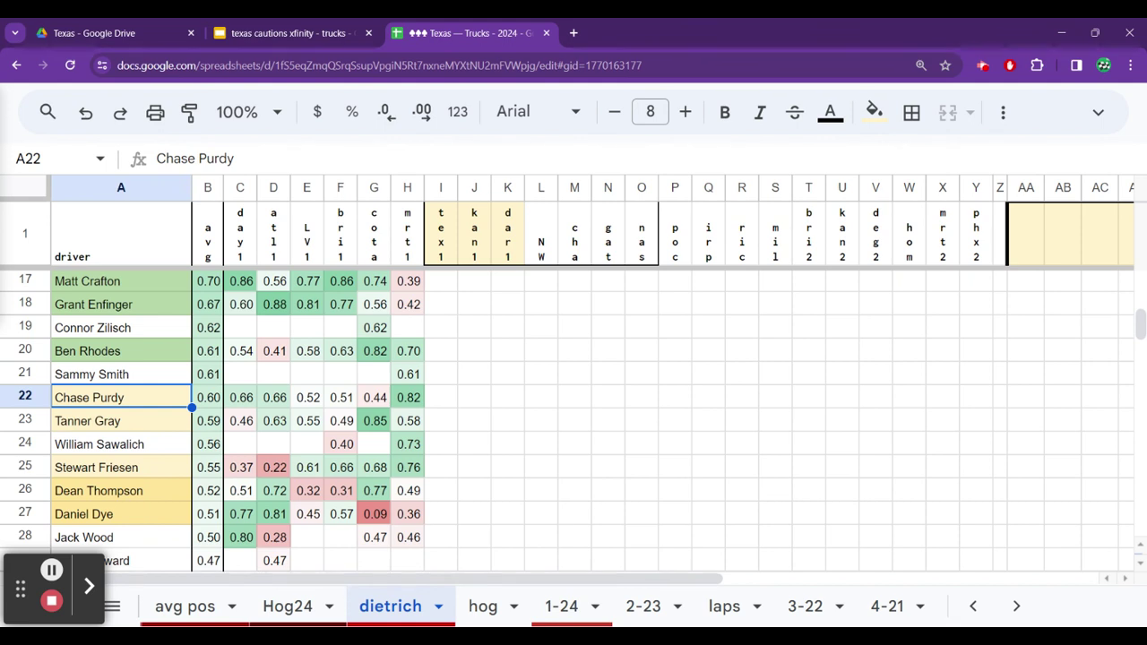
Step: Review the drivers in rows 23 to 25 and examine the row 25 driver's early race scores through LV1
click(121, 420)
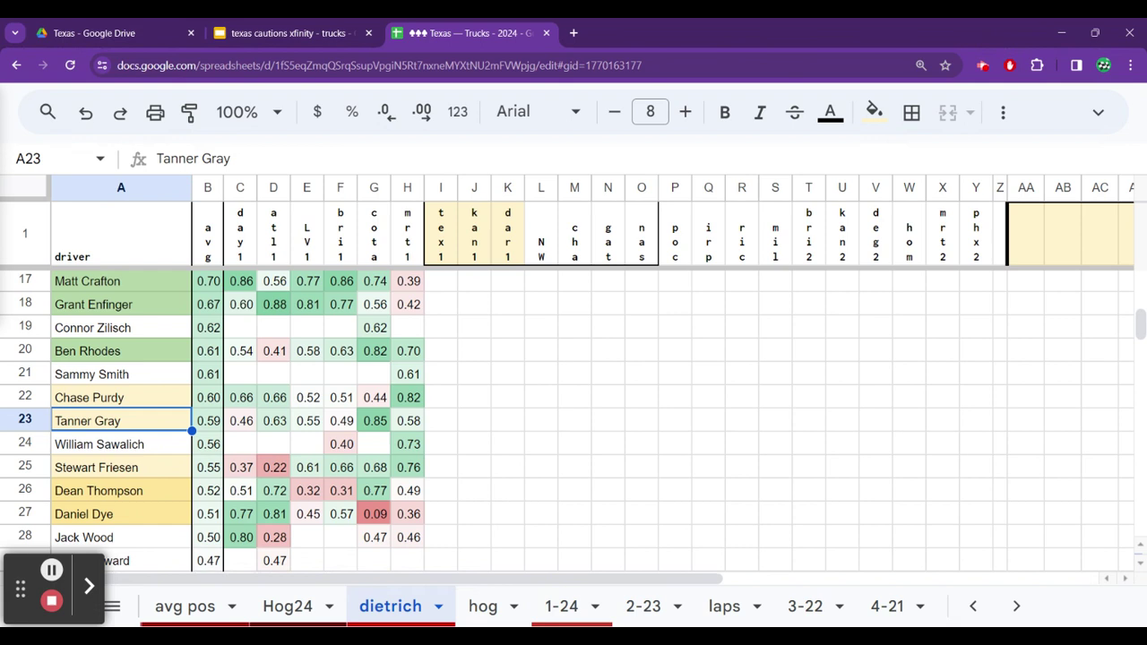
click(121, 444)
click(121, 467)
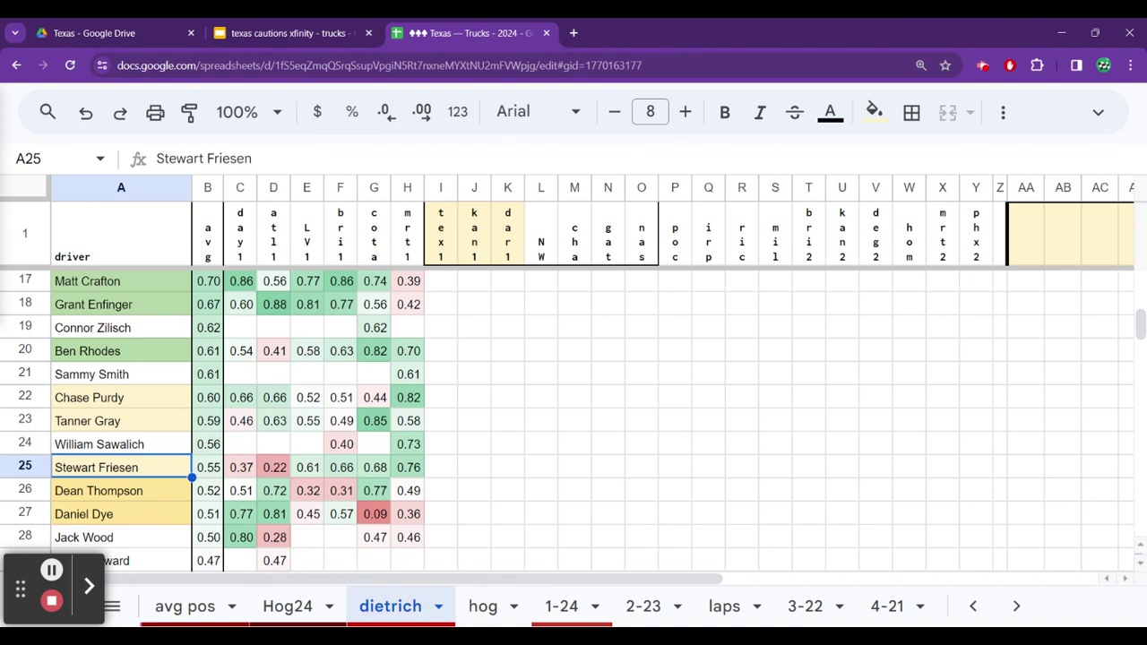
key(Right)
key(Right)
key(Right)
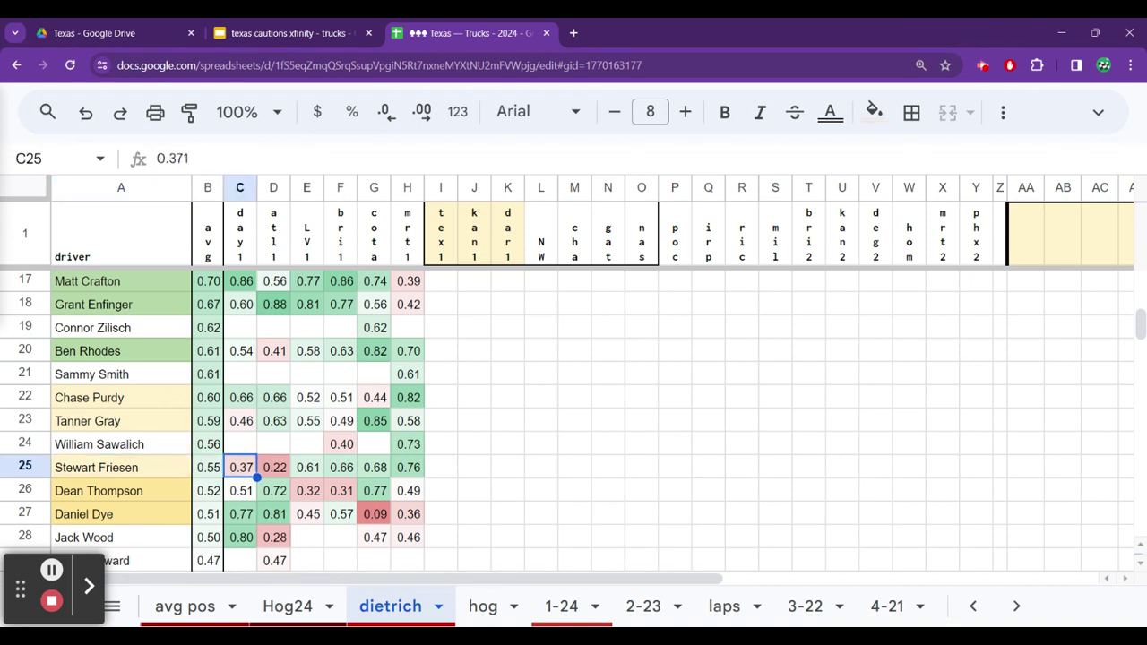
key(Left)
key(Left)
key(Right)
key(Right)
key(Right)
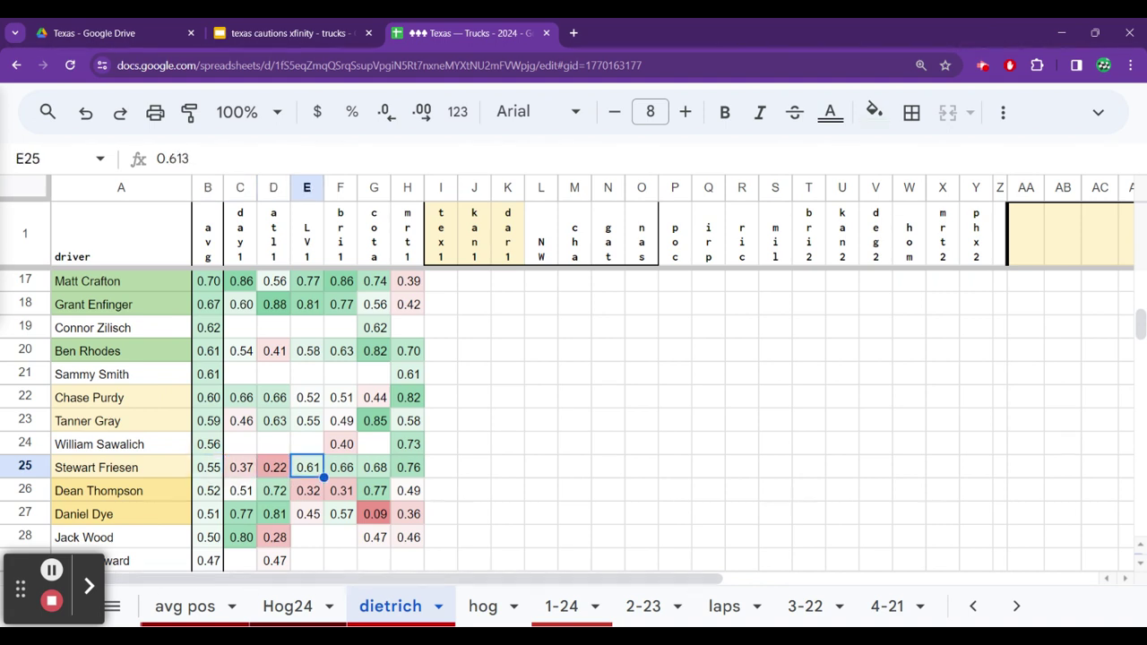
Step: Select the row 25 driver's LV1 to mrt1 scores (E25:H25) and view their summary statistics, including the average
key(Right)
key(Right)
key(Right)
key(shift+Left)
key(shift+Left)
key(shift+Left)
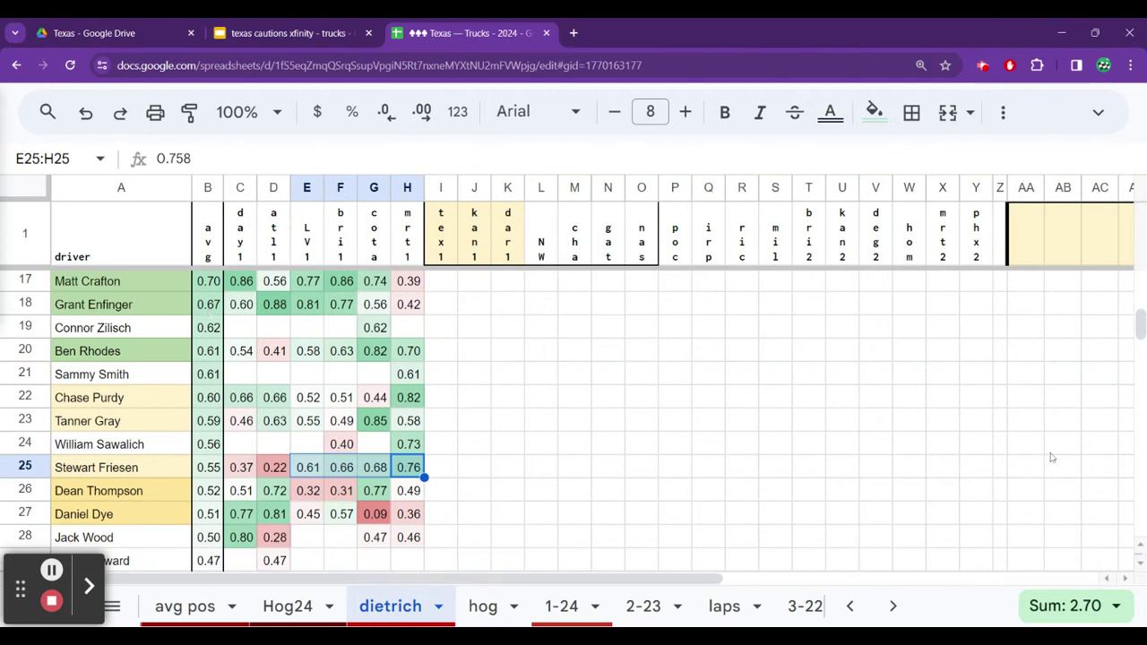
click(1116, 606)
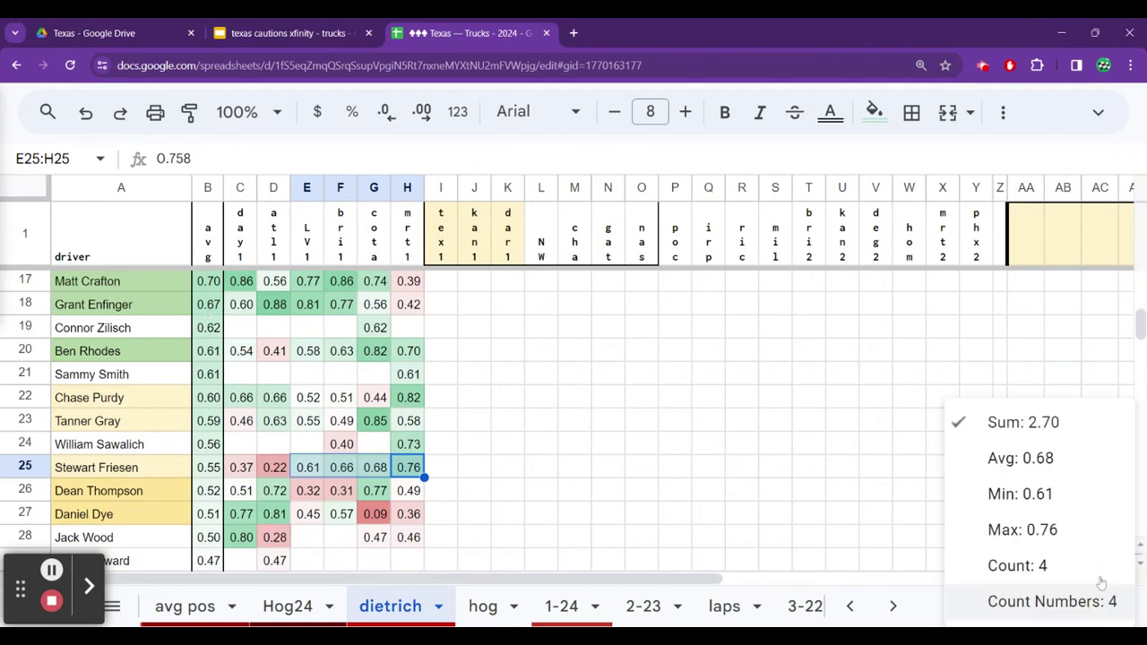
Step: Compare the driver averages in the avg column from row 18 down to row 25
click(289, 311)
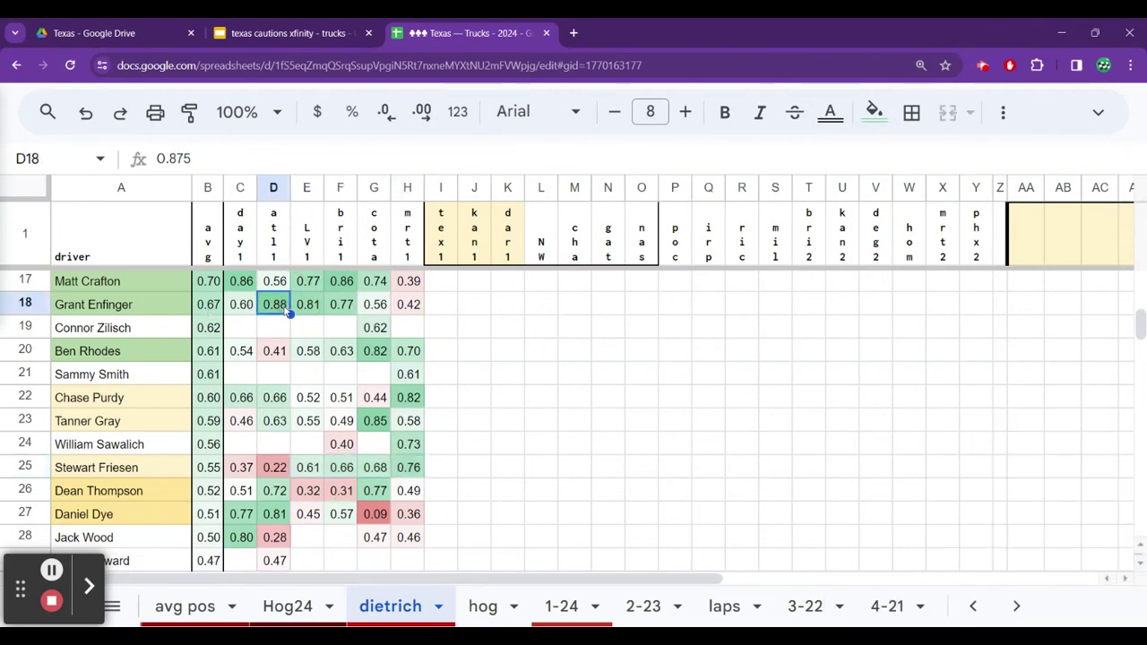
key(Left)
key(Left)
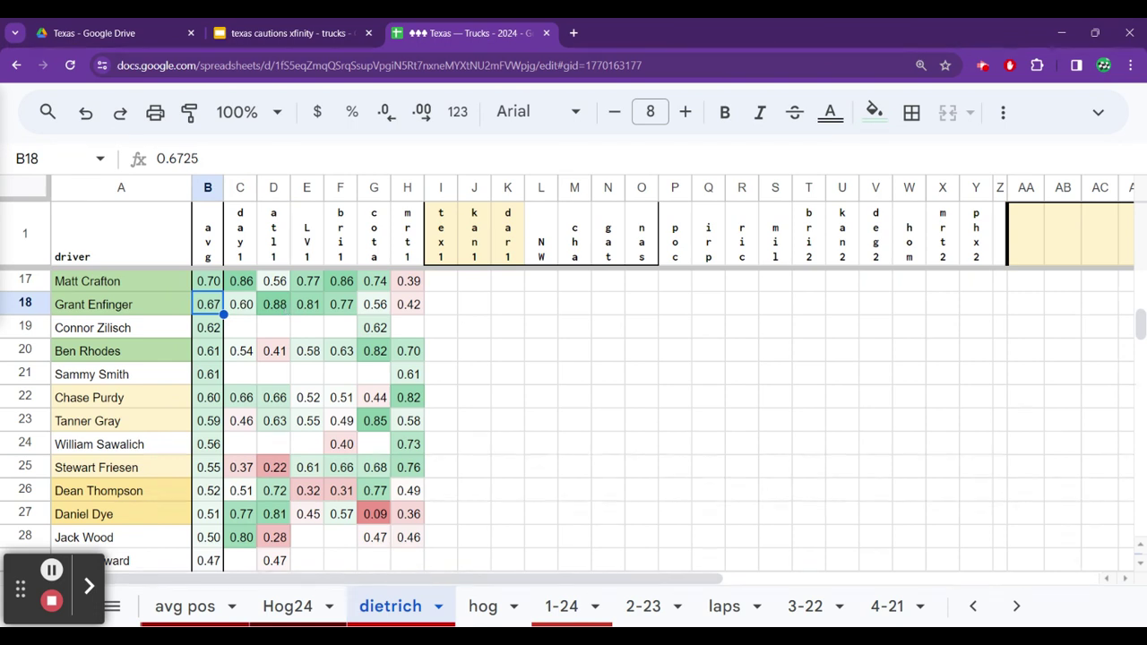
key(Down)
key(Down)
key(Down)
key(Down)
key(Down)
key(Down)
key(Down)
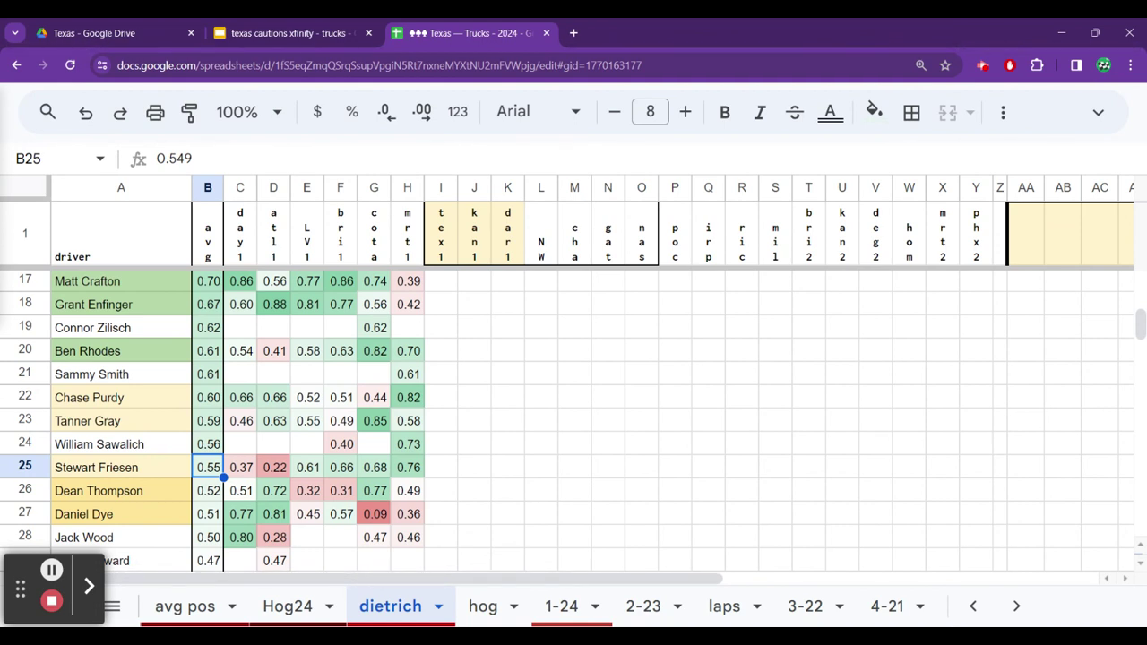
Step: Review the averages and race scores of the drivers in rows 26 to 34
key(Down)
key(Down)
key(Down)
key(Down)
key(Down)
key(Down)
key(Down)
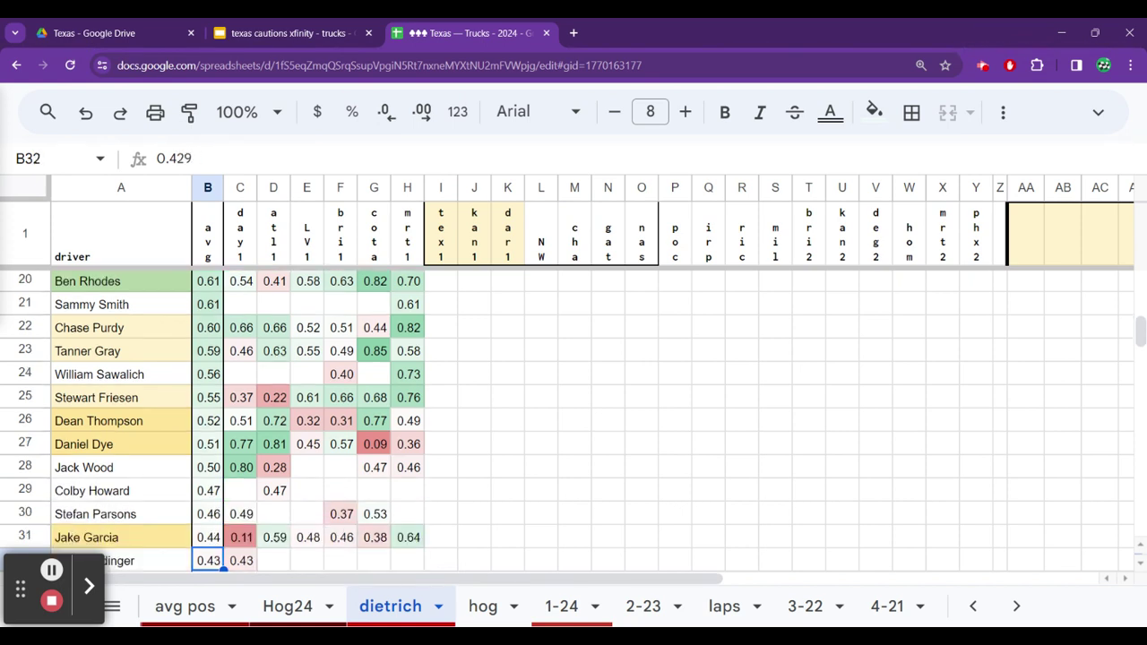
key(Down)
key(Down)
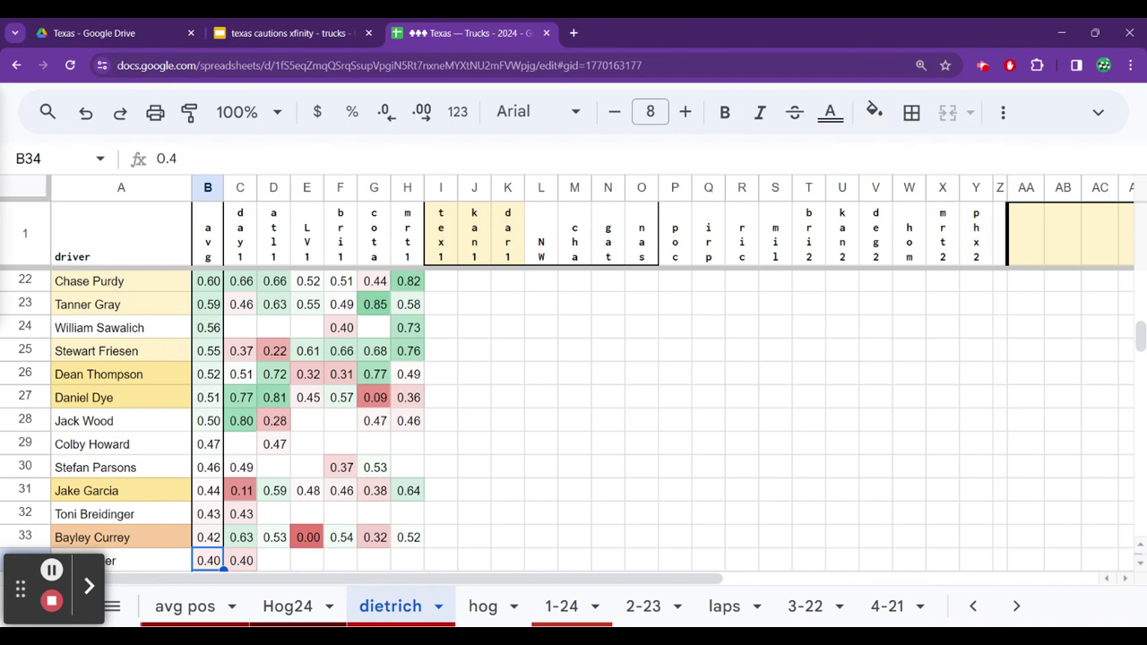
Step: Compare the driver averages in the avg column from row 34 back up to row 26
key(Up)
key(Up)
key(Up)
key(Up)
key(Up)
key(Up)
key(Up)
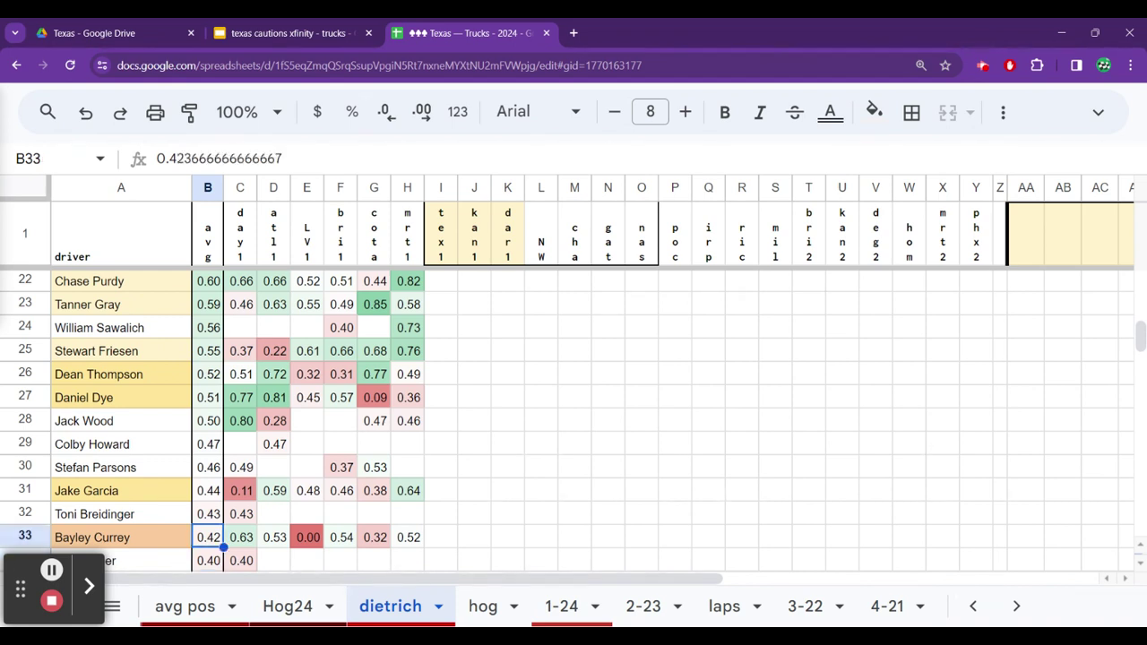
key(Up)
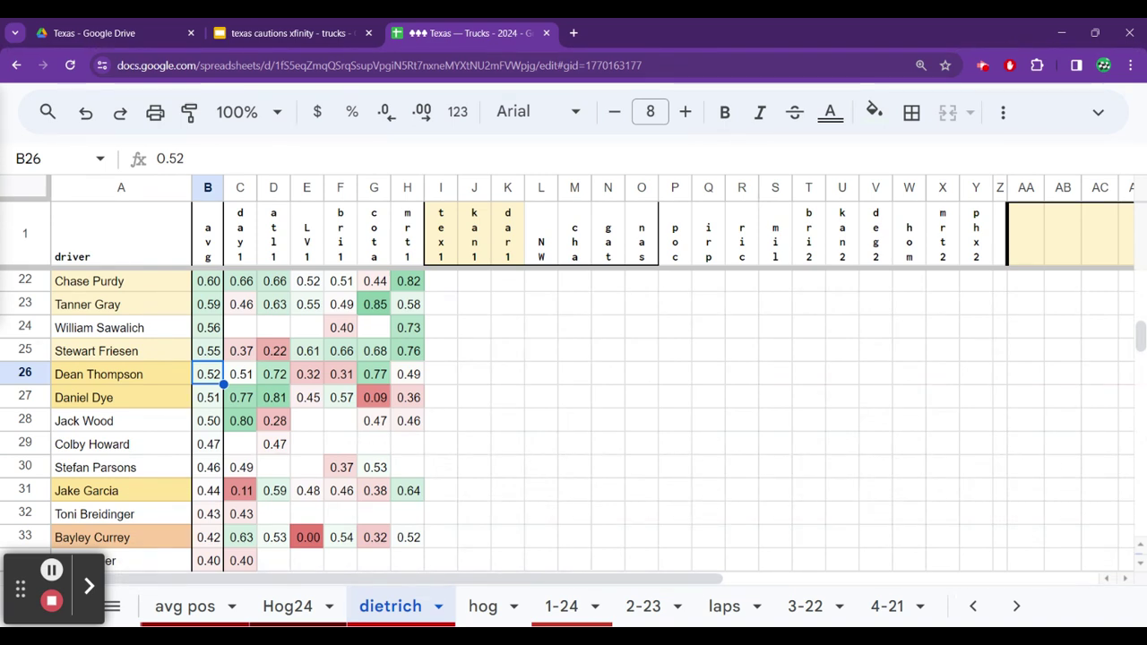
Step: Examine the row 26 driver's day1, atl1 and following race scores against their average
key(Right)
key(Right)
key(Right)
key(Right)
key(Right)
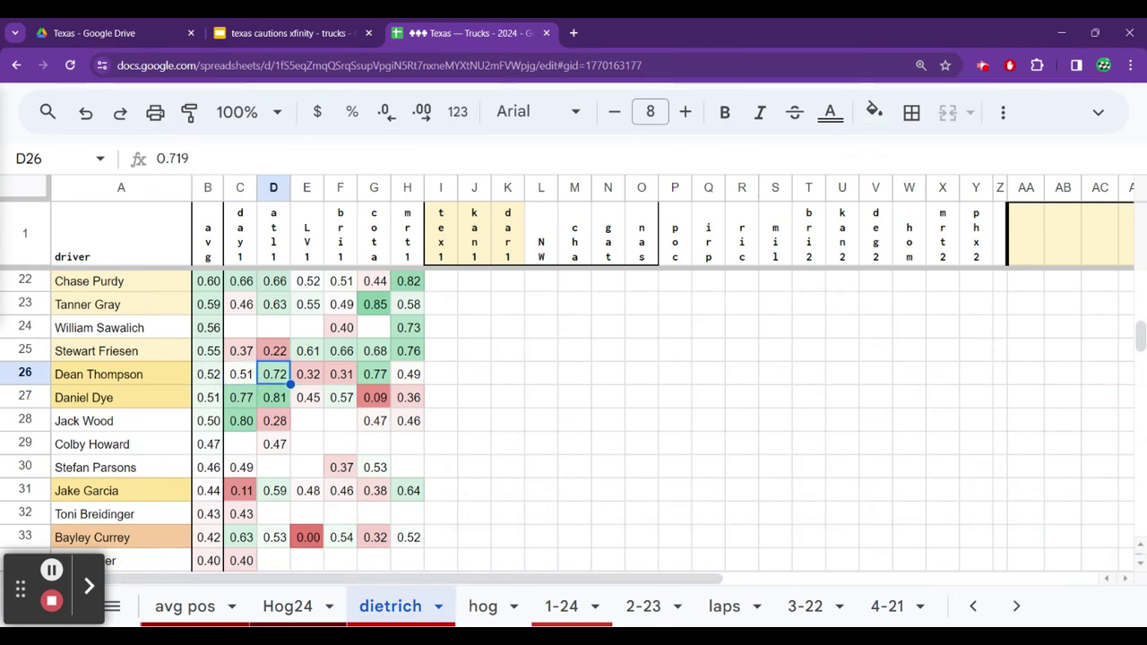
key(Left)
key(Left)
key(Left)
key(Left)
key(Left)
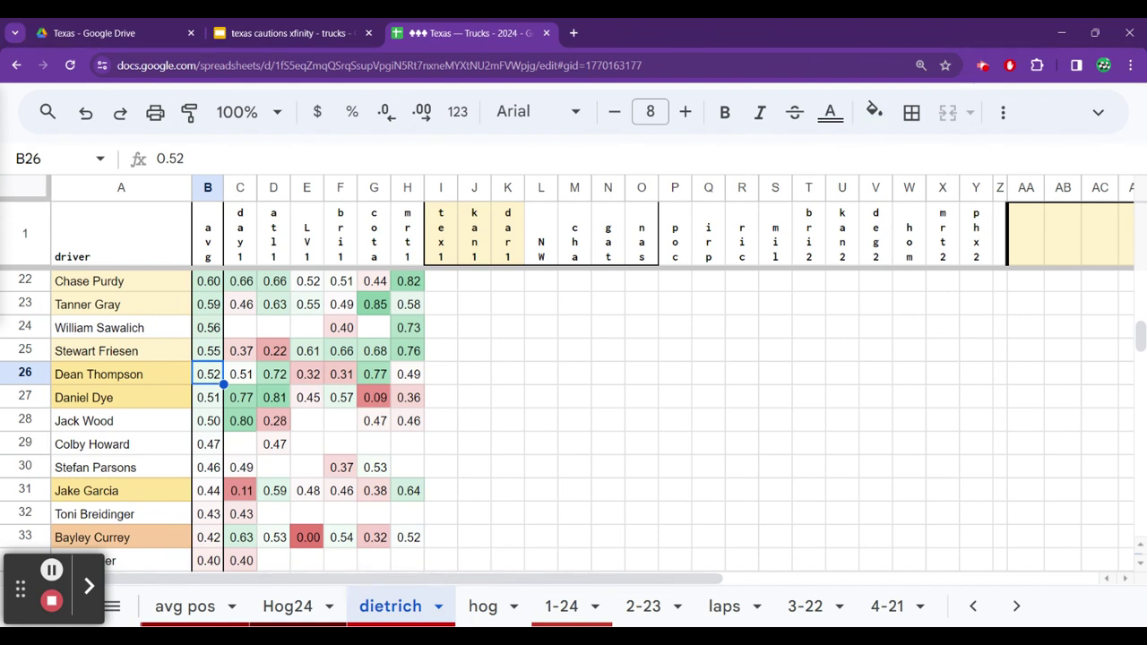
Step: Examine the row 27 driver's average and race scores from day1 through mrt1
key(Down)
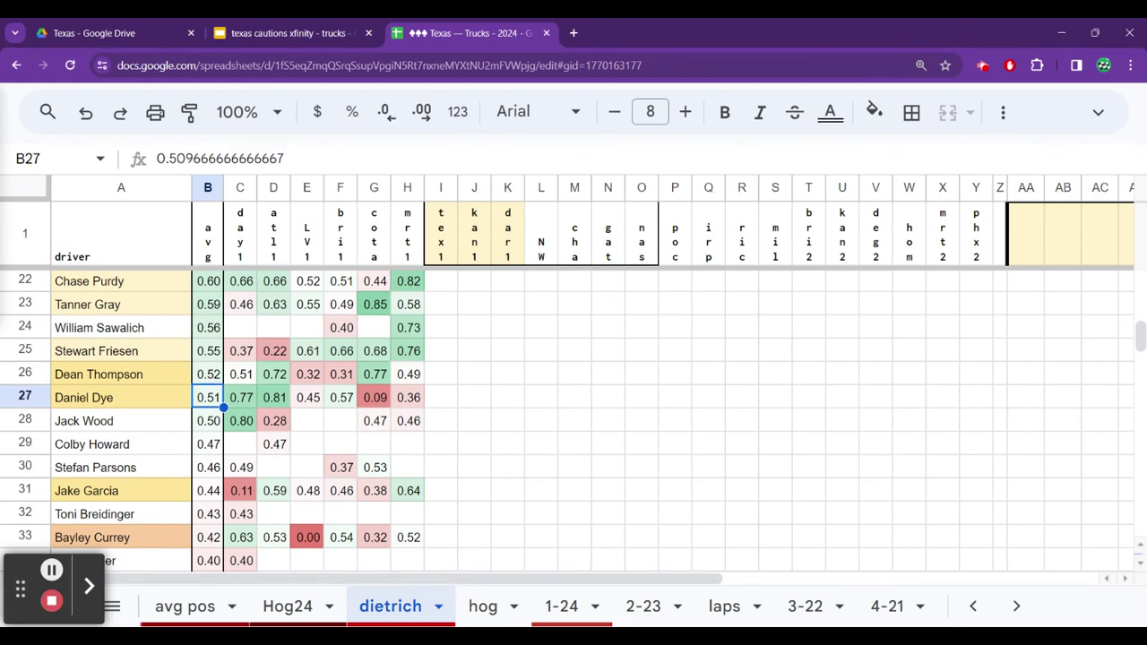
key(Up)
key(Down)
click(240, 397)
click(273, 397)
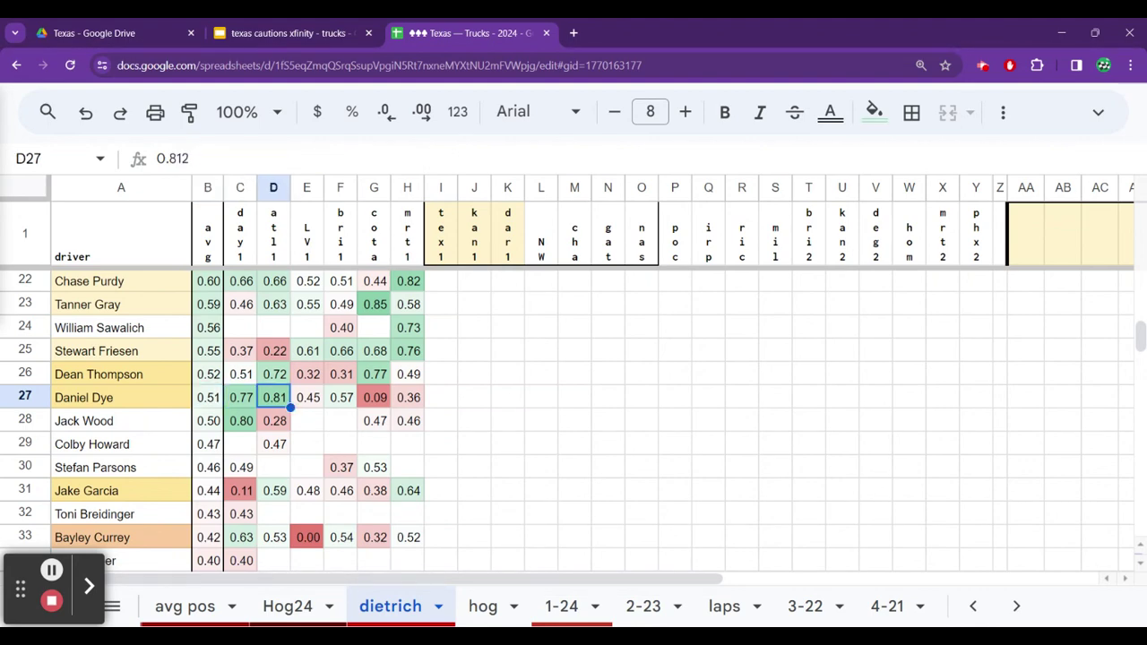
click(306, 397)
click(340, 397)
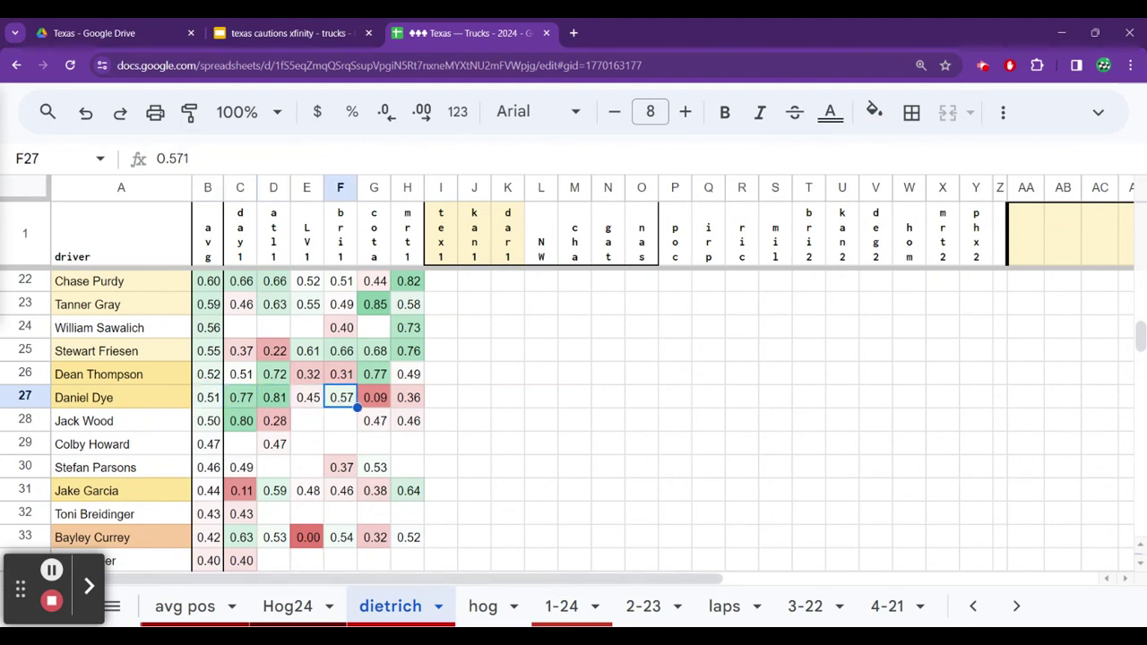
click(374, 397)
click(408, 397)
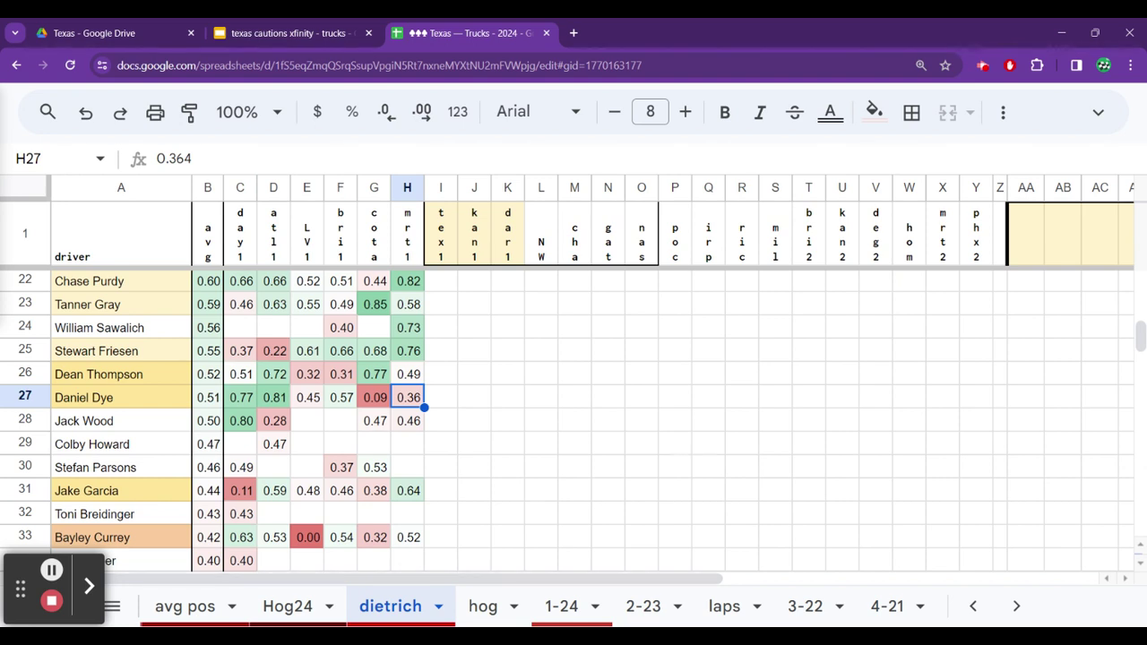
click(374, 397)
click(340, 397)
click(307, 397)
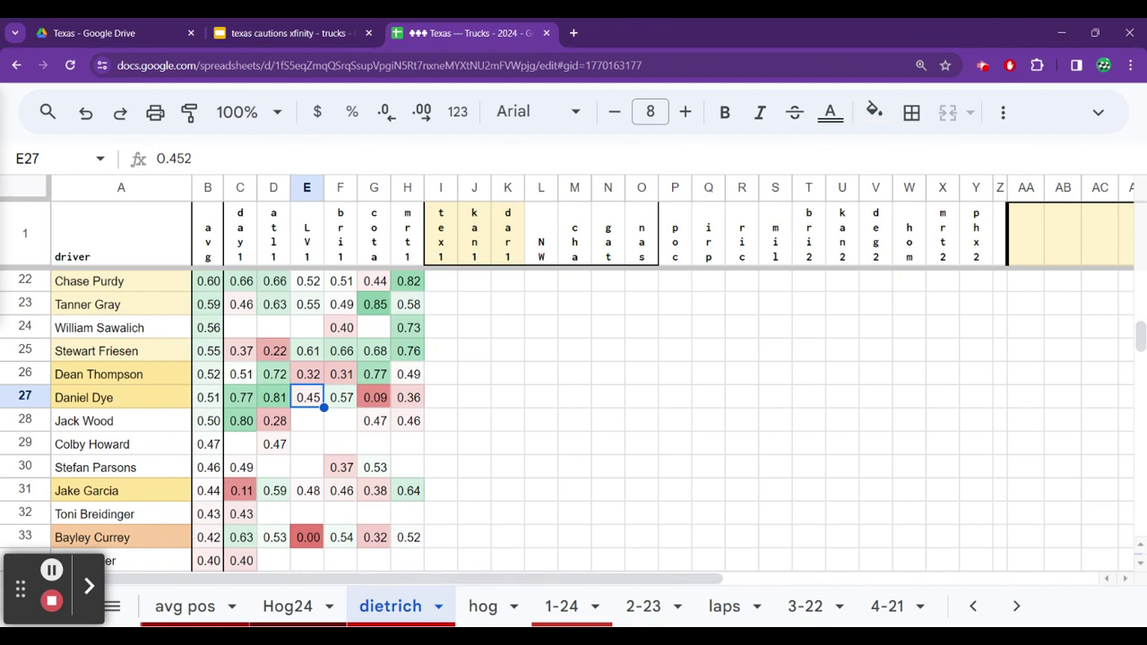
key(Left)
key(Left)
key(Left)
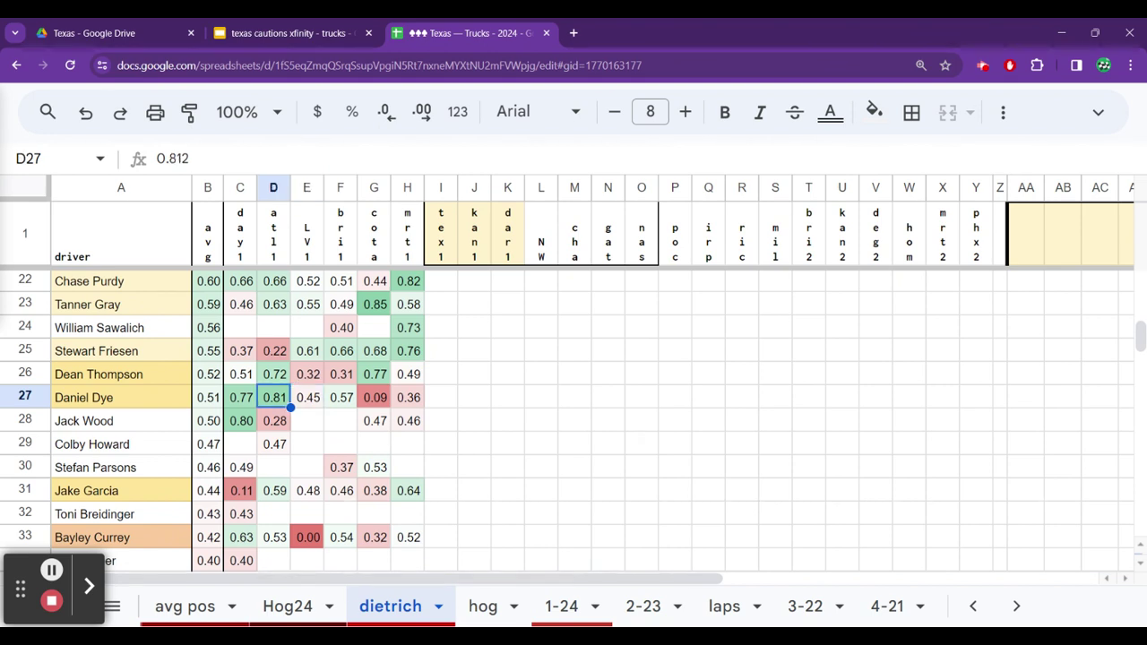
Step: Compare the averages and race scores of the drivers in rows 26 and 27
key(Up)
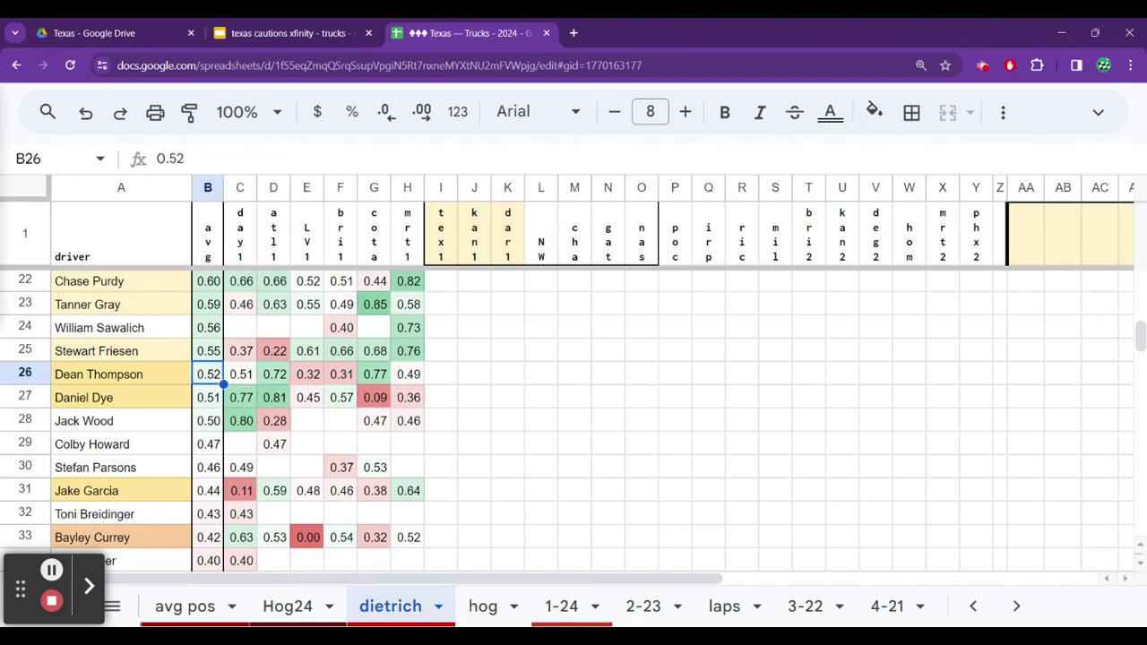
key(Down)
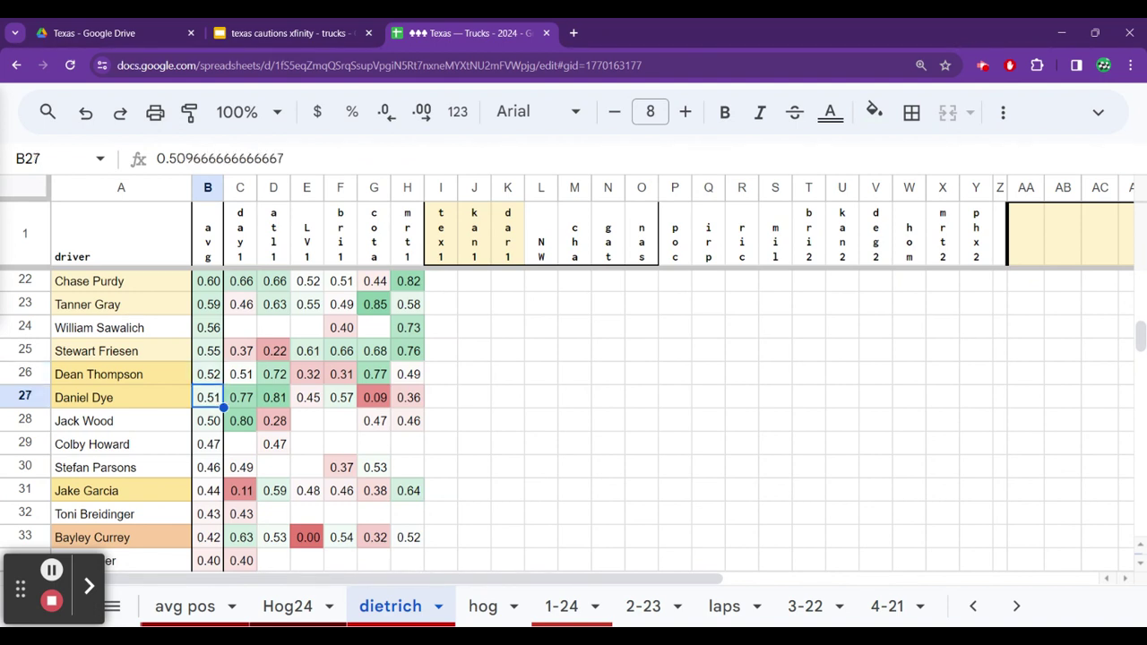
key(Up)
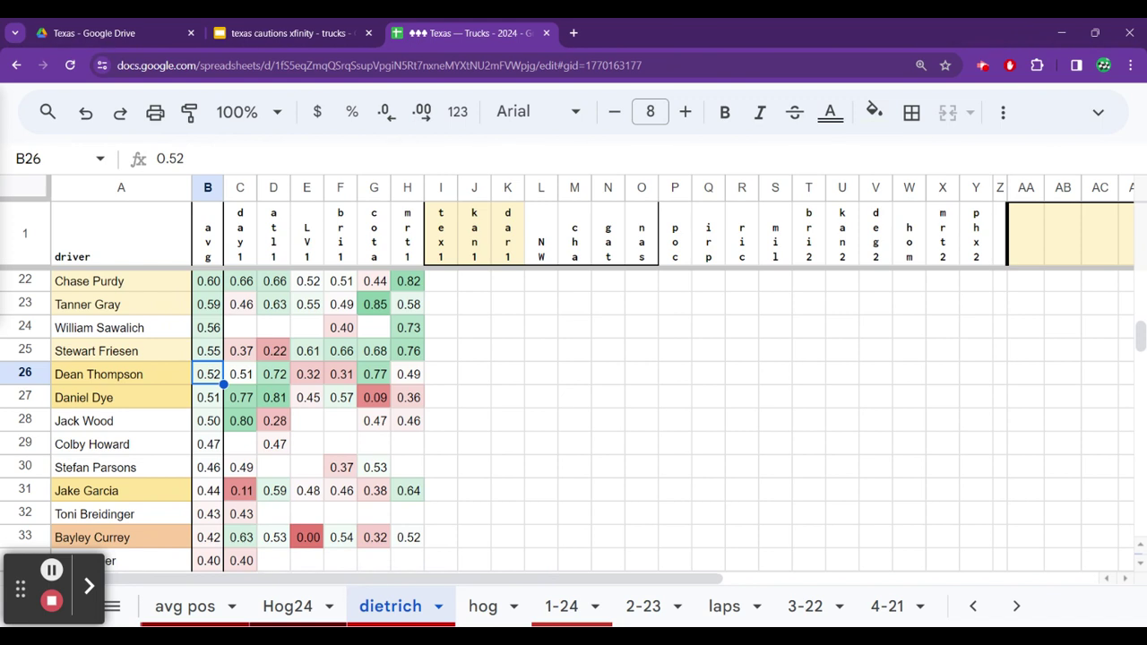
click(121, 374)
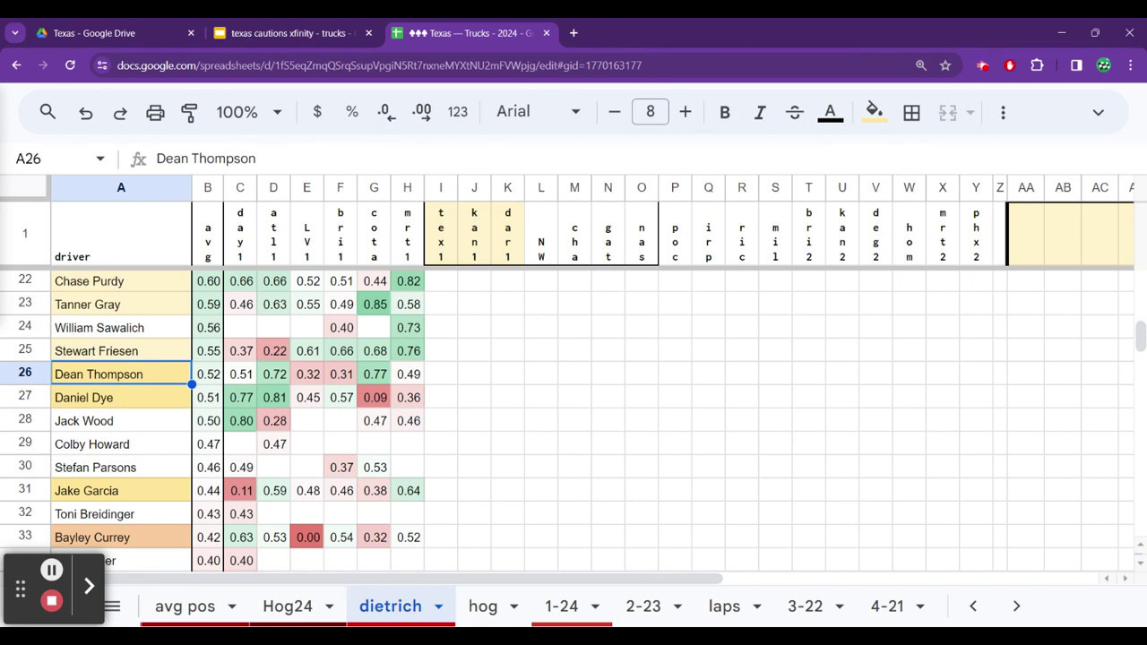
click(121, 397)
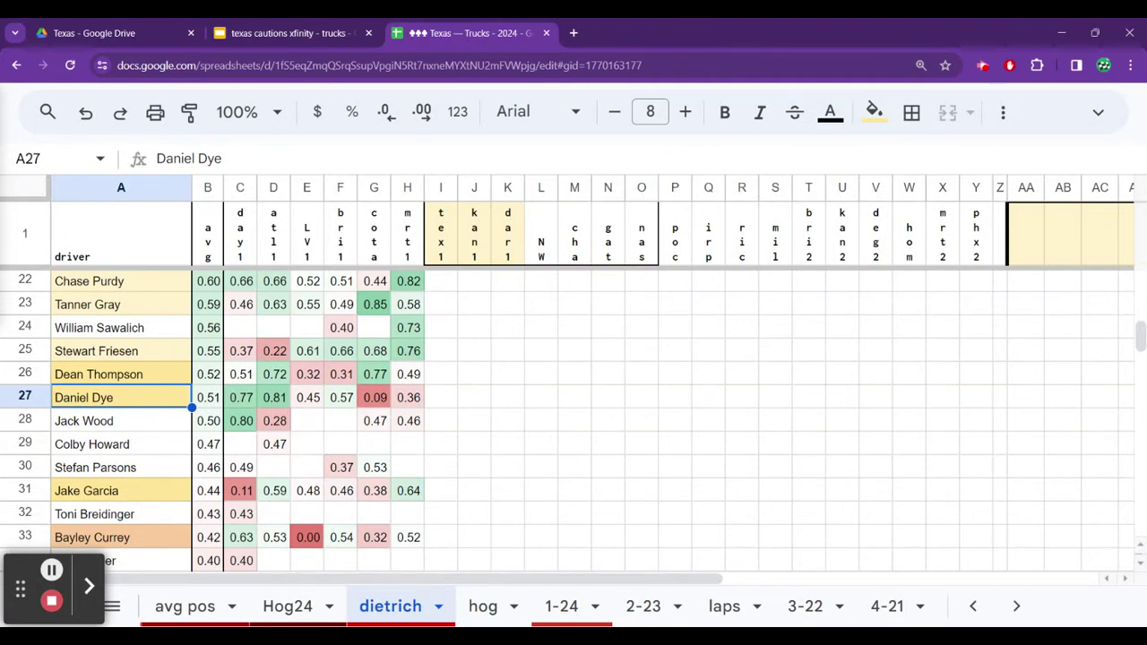
Step: Review the drivers in rows 28 to 31 and compare them with the row 26 driver
key(Down)
key(Down)
key(Down)
key(Down)
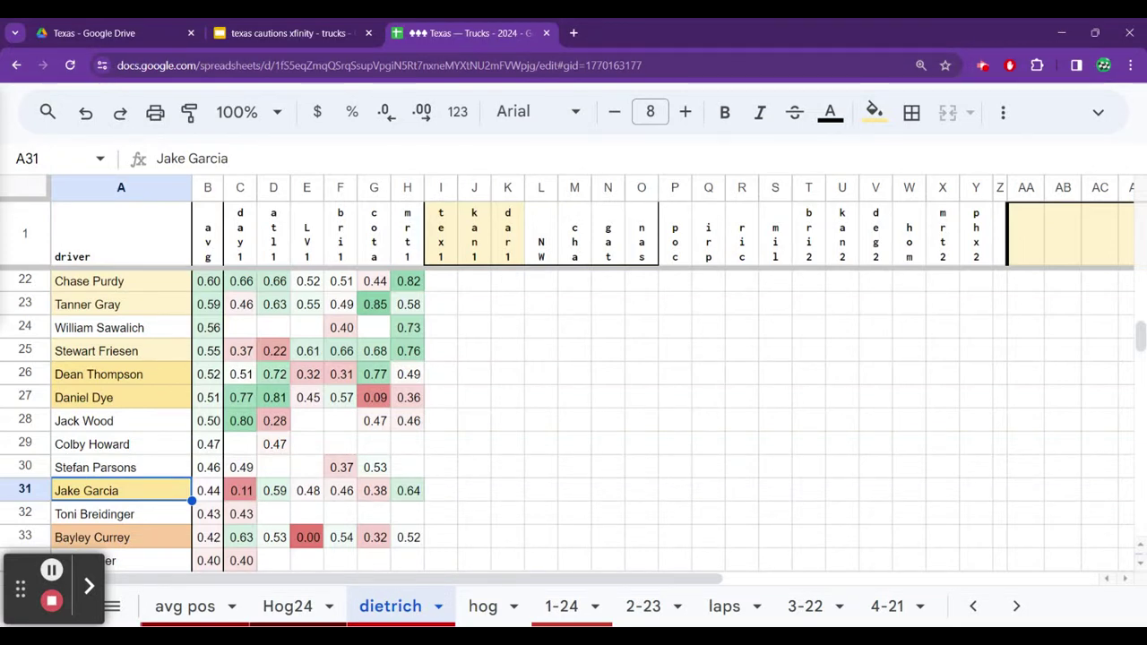
key(Up)
key(Up)
key(Up)
key(Up)
key(Up)
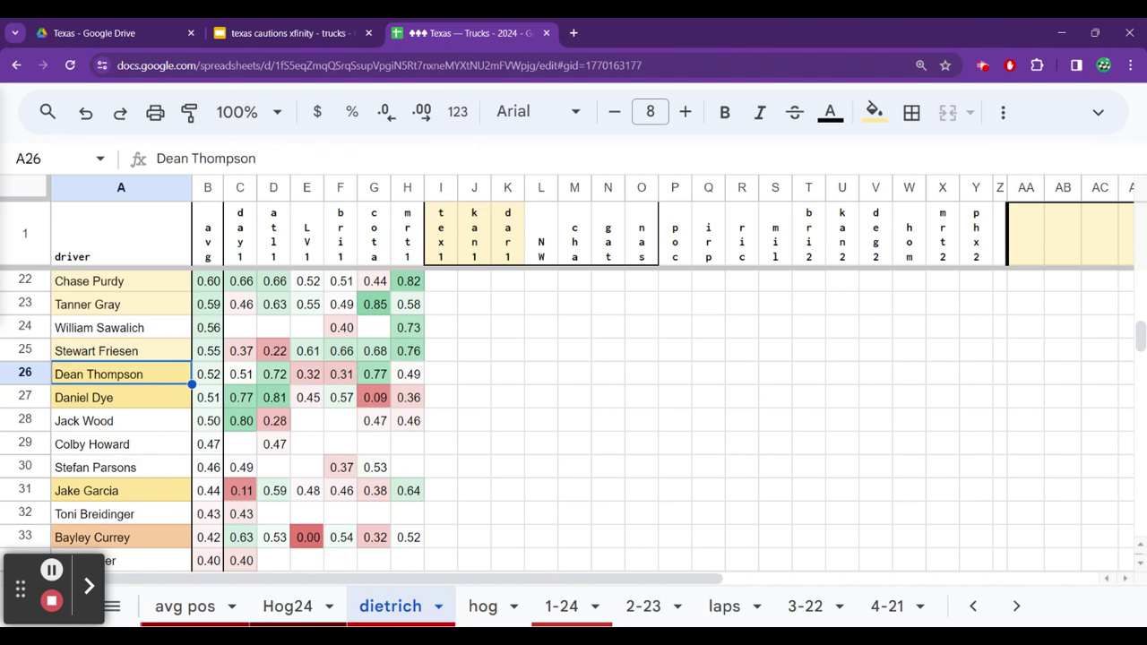
Step: Review the drivers from row 27 down through row 33 and their race scores
key(Down)
key(Down)
key(Down)
key(Down)
key(Down)
key(Down)
key(Down)
key(Down)
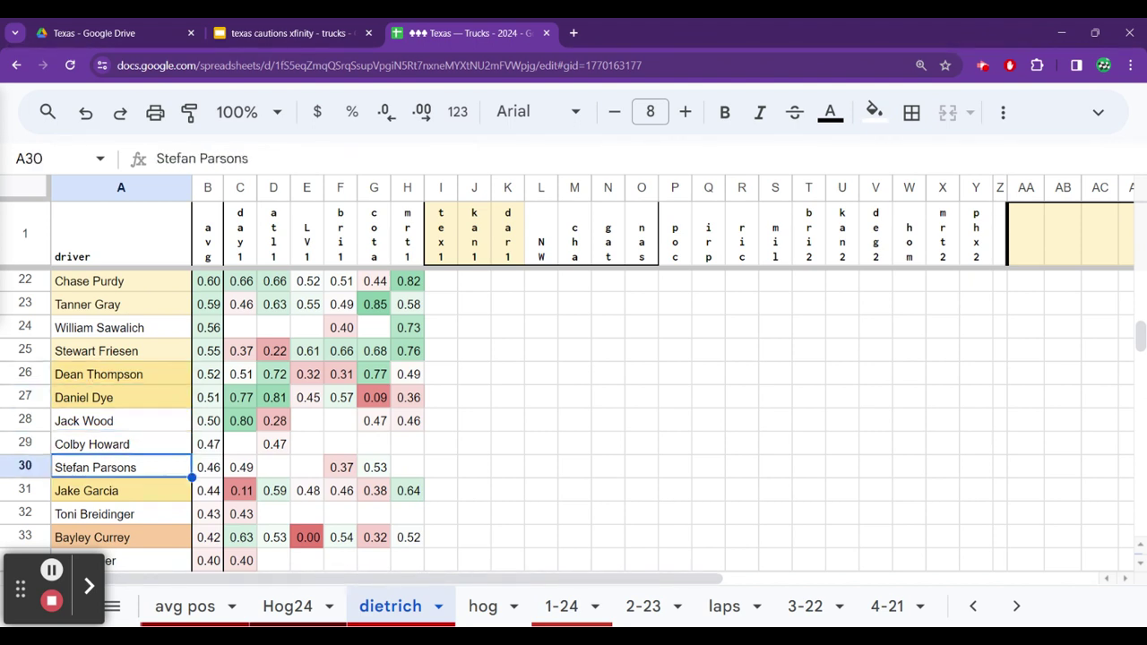
key(Down)
key(Down)
key(Up)
key(Up)
key(Up)
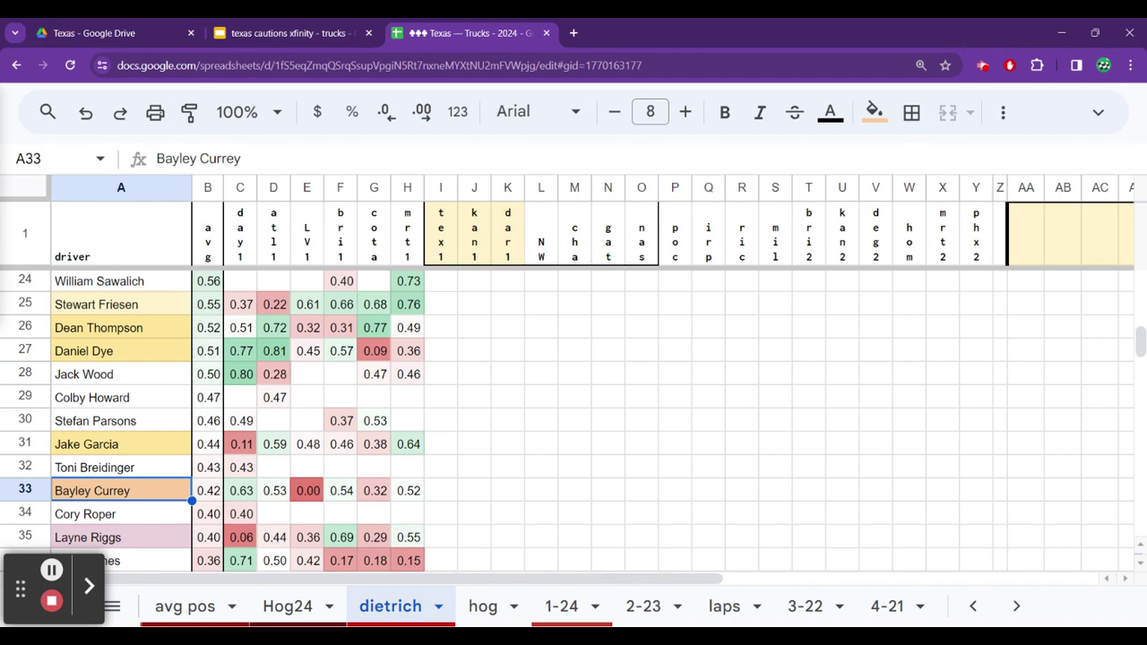
Step: Review the drivers in rows 34 to 41, returning to the row 35 driver's race scores
key(Down)
key(Down)
key(Down)
key(Down)
key(Down)
key(Down)
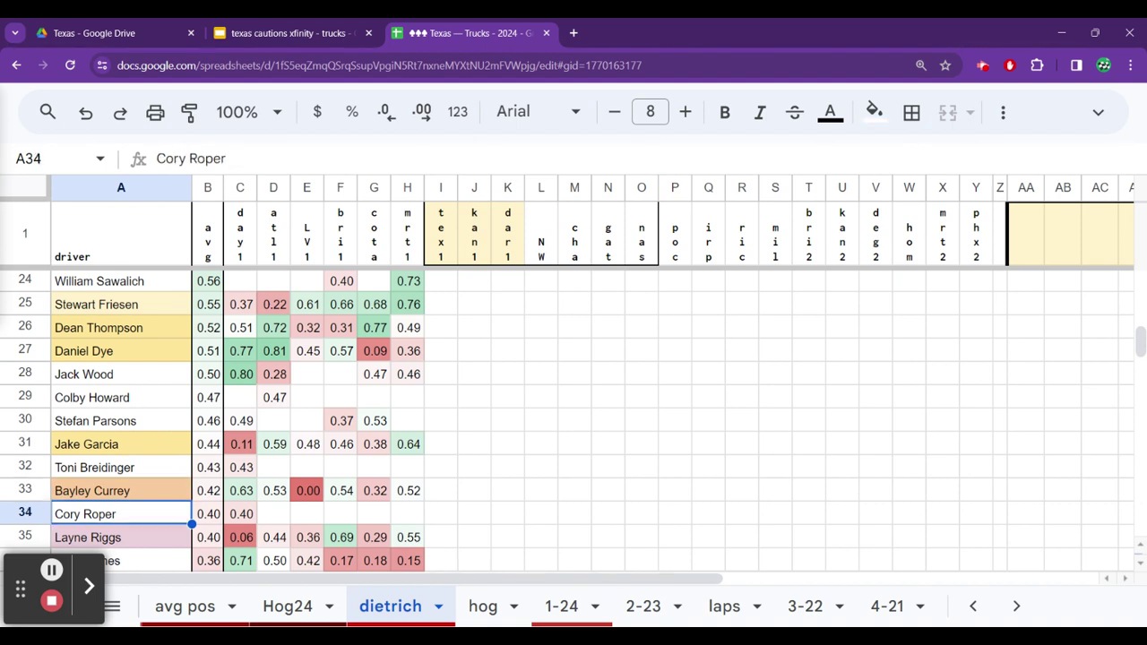
key(Down)
key(Down)
key(Down)
key(Up)
key(Up)
key(Up)
key(Up)
key(Up)
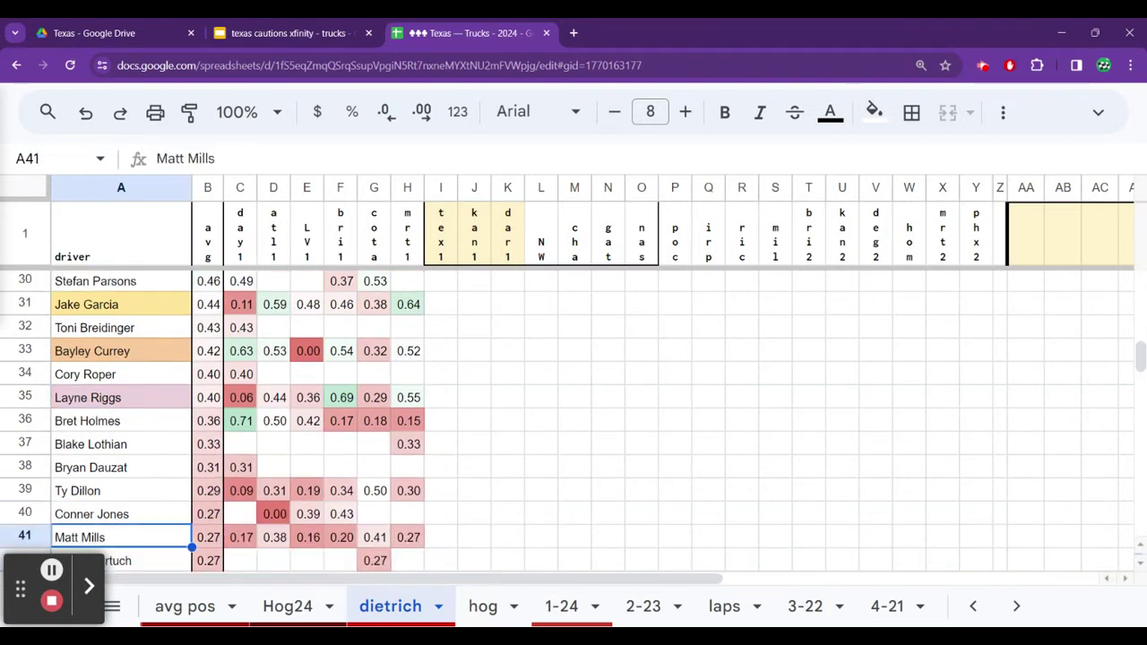
key(Up)
key(Up)
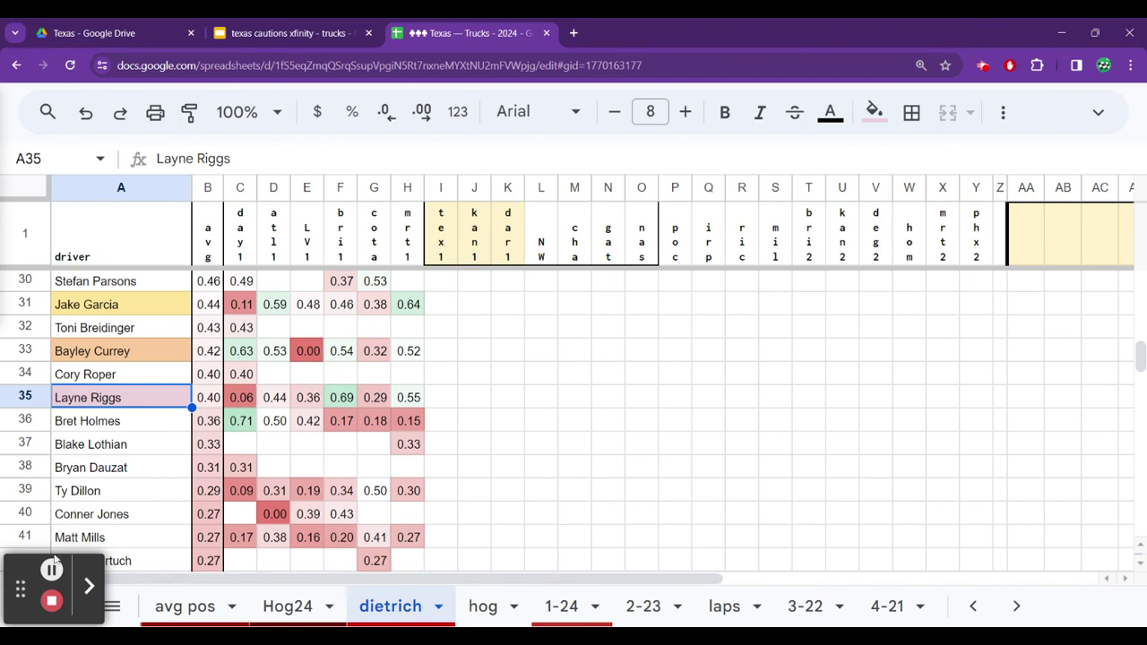
Step: Compare the remaining driver averages in the avg column down to row 51
click(222, 375)
key(Down)
key(Down)
key(Down)
key(Down)
key(Down)
key(Down)
key(Down)
key(Down)
key(Down)
key(Down)
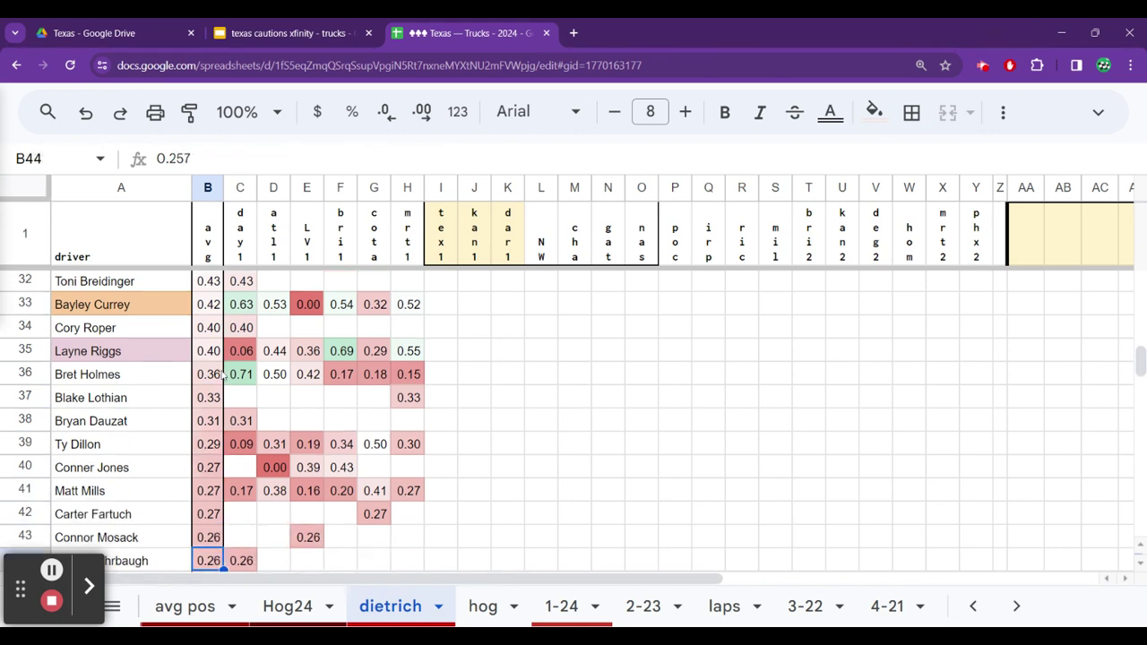
key(Down)
key(Down)
key(Down)
key(Down)
key(Down)
key(Down)
key(Down)
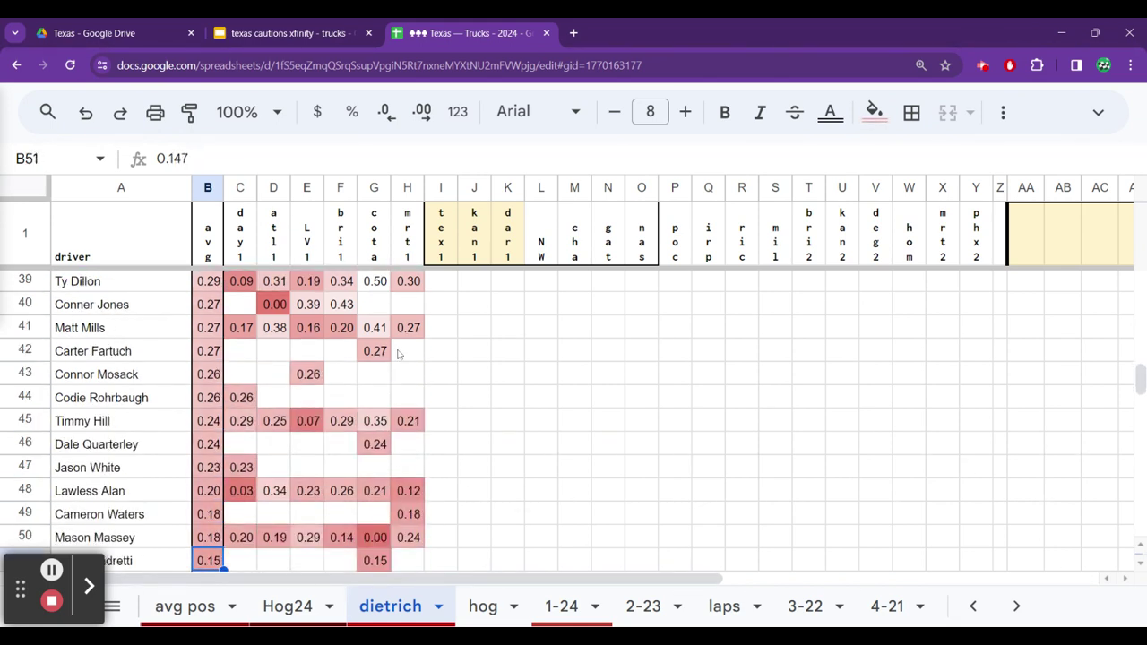
Step: Open the hog sheet and examine the averages for hog ranks 1 to 3 (K2:K4)
click(482, 607)
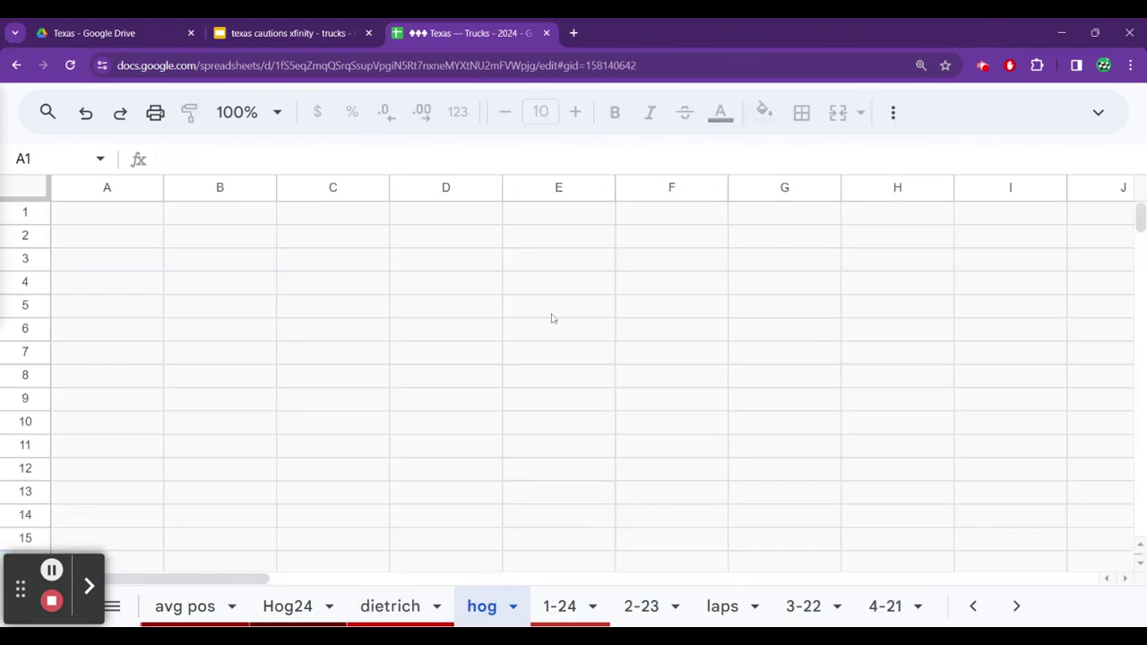
click(402, 264)
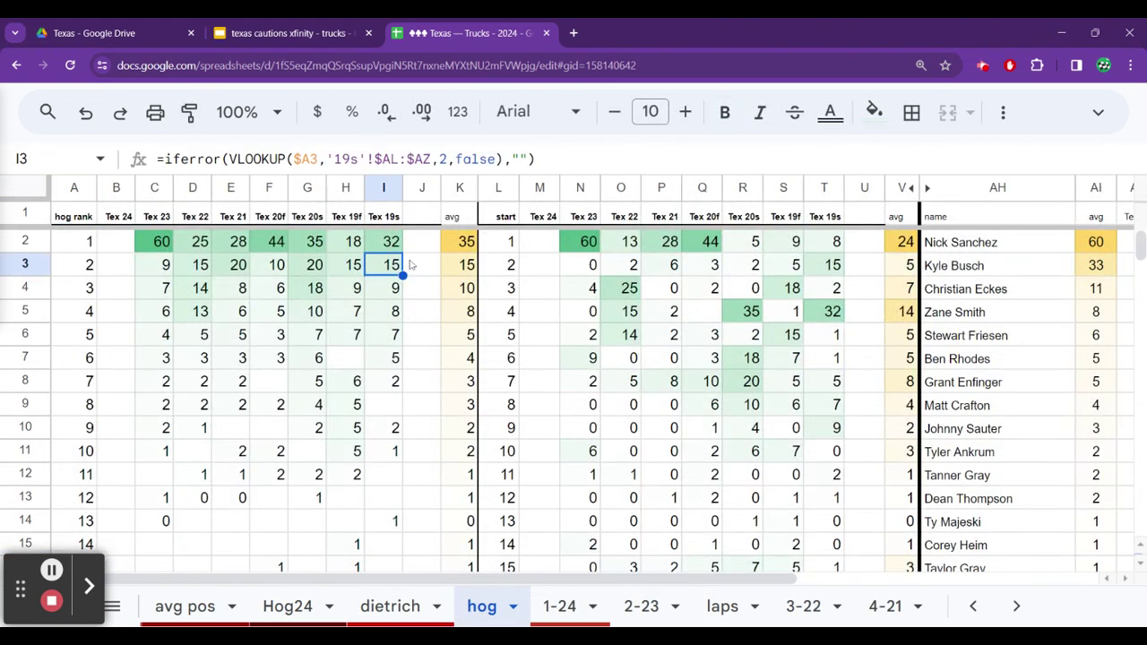
key(Right)
key(Right)
key(Up)
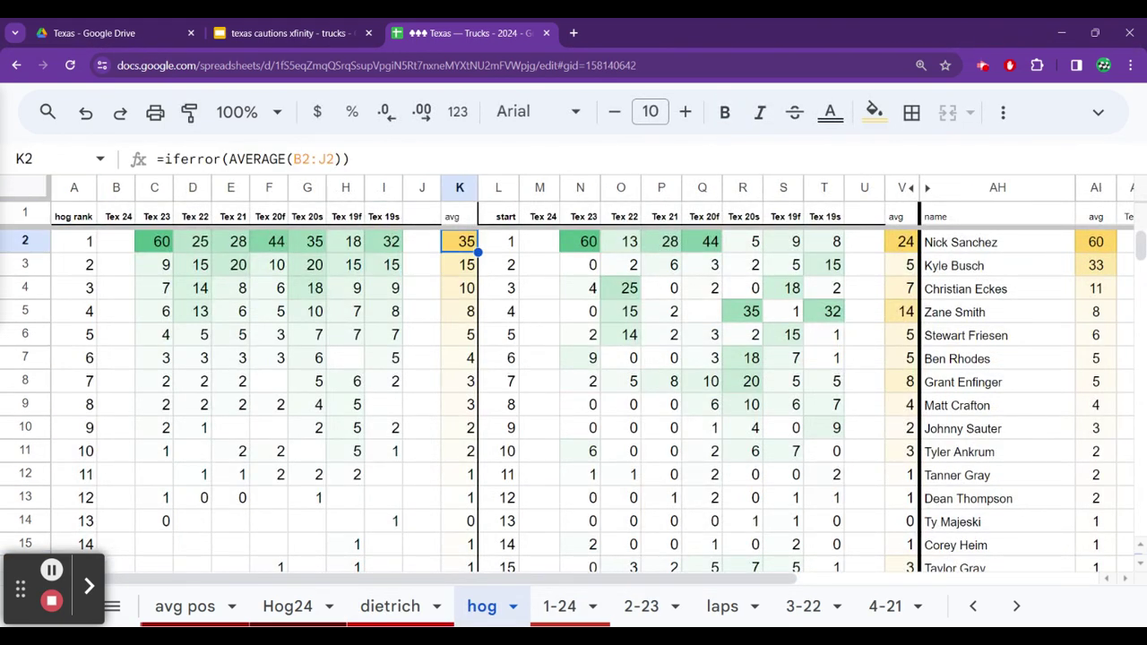
key(Down)
key(Down)
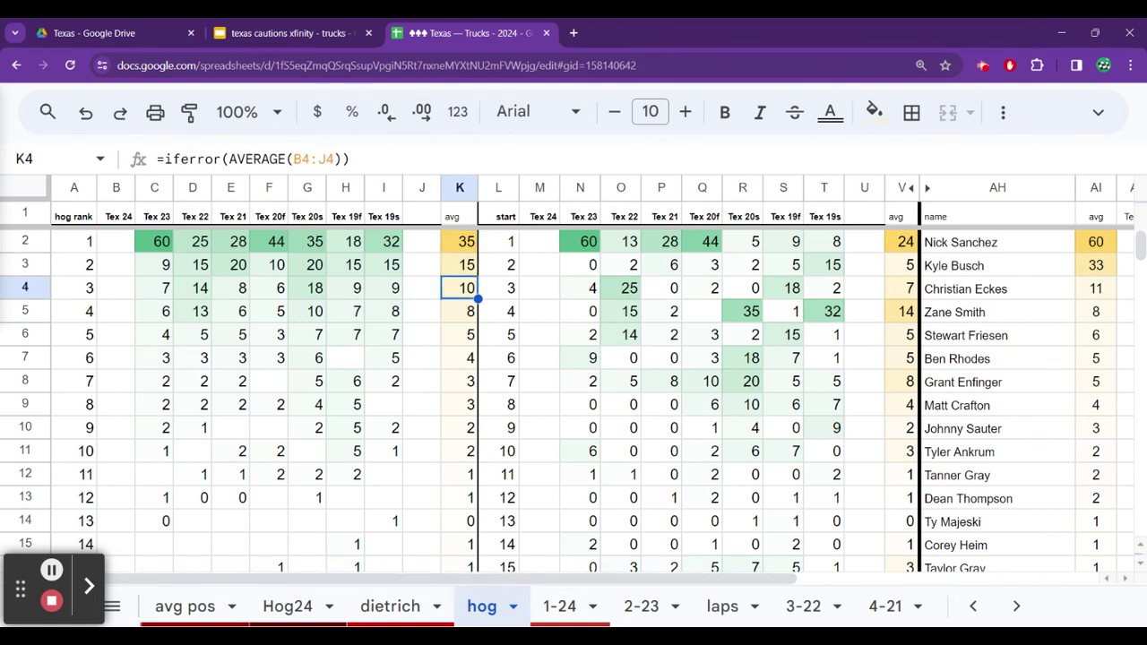
Step: Examine the hog rank 2 values for the past Texas races around Tex 20f and Tex 20s
key(Left)
key(Left)
key(Left)
key(Left)
key(Left)
key(Up)
key(Right)
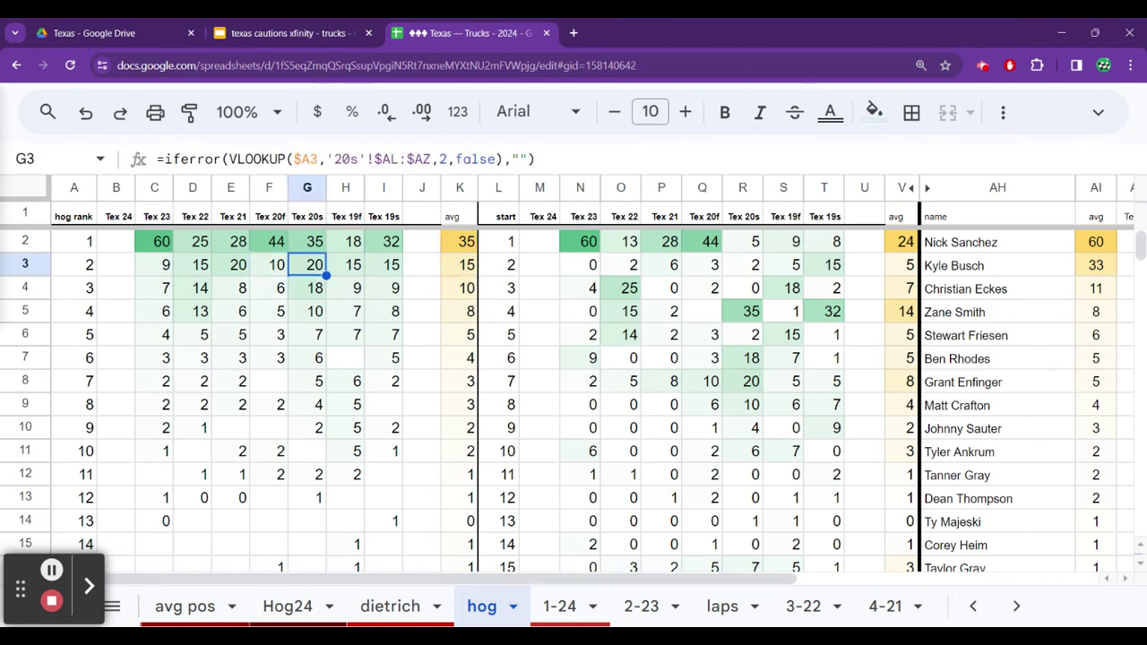
Step: Examine the Tex 23 values for starting positions 1 and 2 in column N
key(Up)
key(Right)
key(Right)
key(Right)
key(Right)
key(Right)
key(Right)
key(Right)
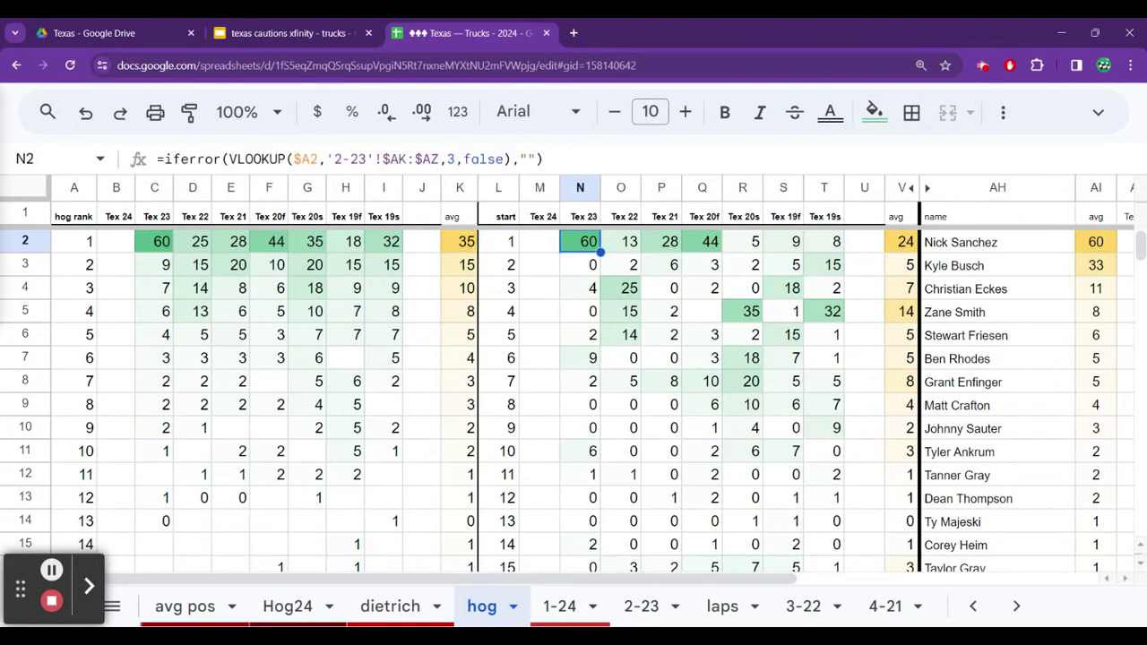
key(Down)
key(Down)
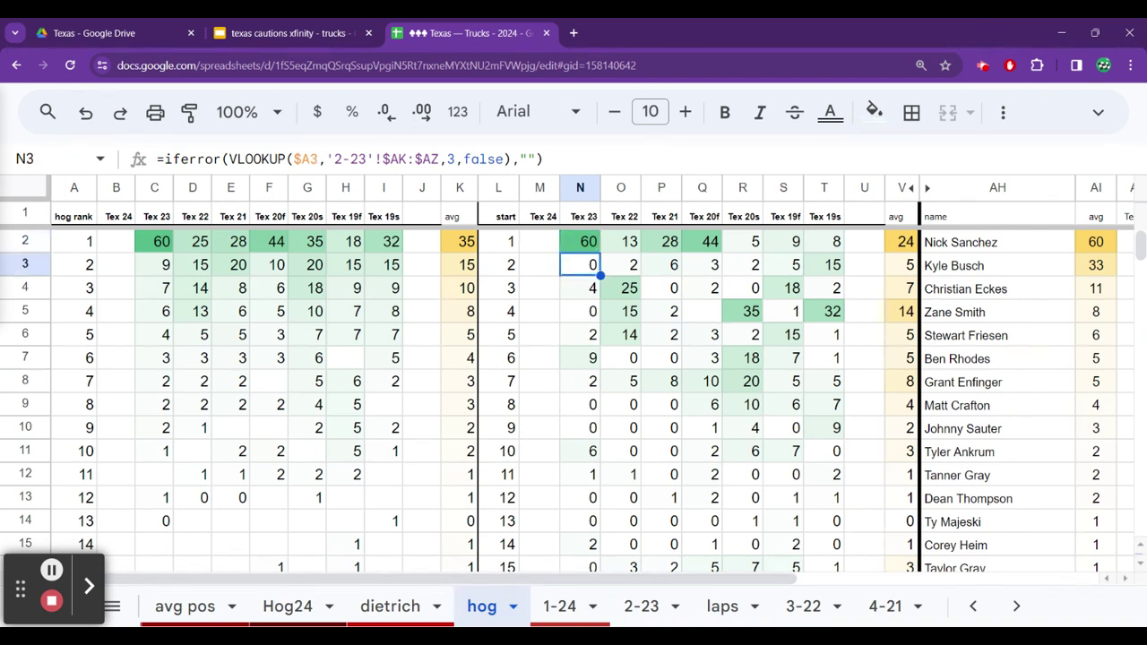
Step: Review the Tex 22 values by starting position down column O to row 19
key(Right)
key(Down)
key(Down)
key(Down)
key(Down)
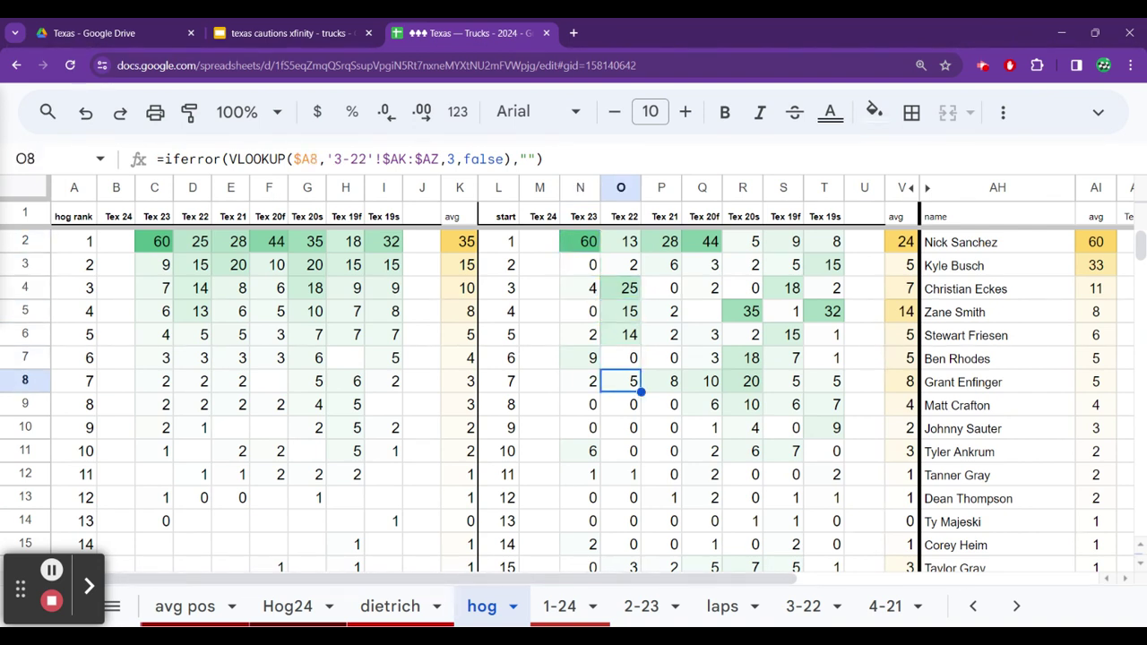
key(Down)
key(Down)
key(Down)
key(Down)
key(Down)
key(Down)
key(Down)
key(Down)
key(Down)
key(Down)
key(Down)
key(Down)
key(Down)
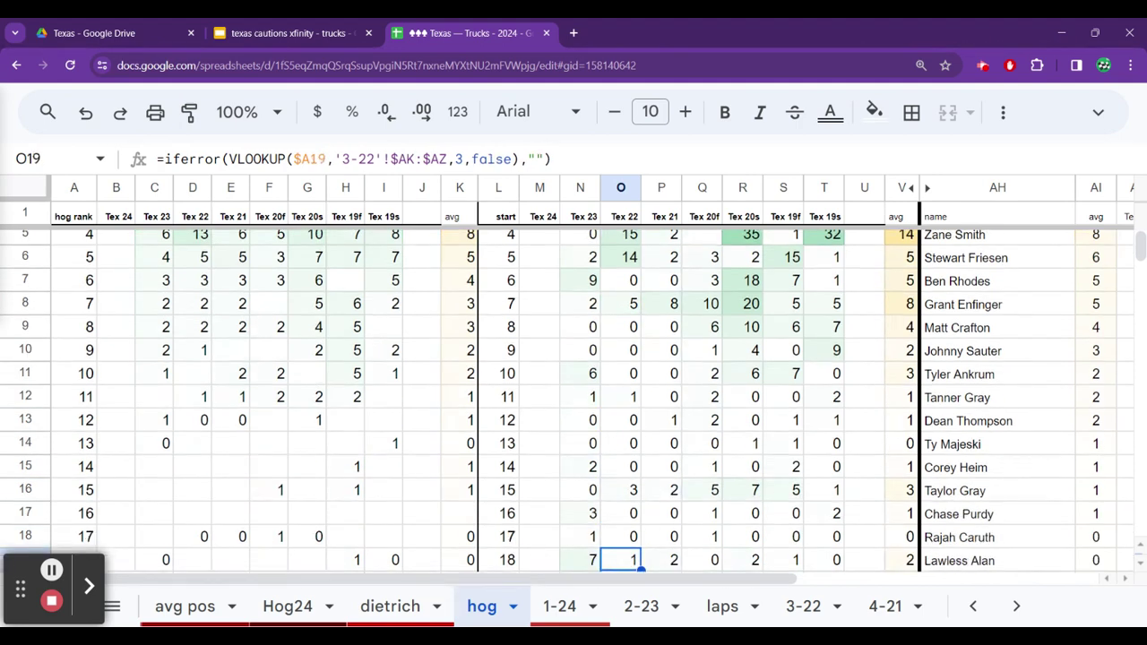
Step: Continue down the starting positions and examine the Tex 21 value for starting position 22 (P23)
key(Down)
key(Down)
key(Down)
key(Right)
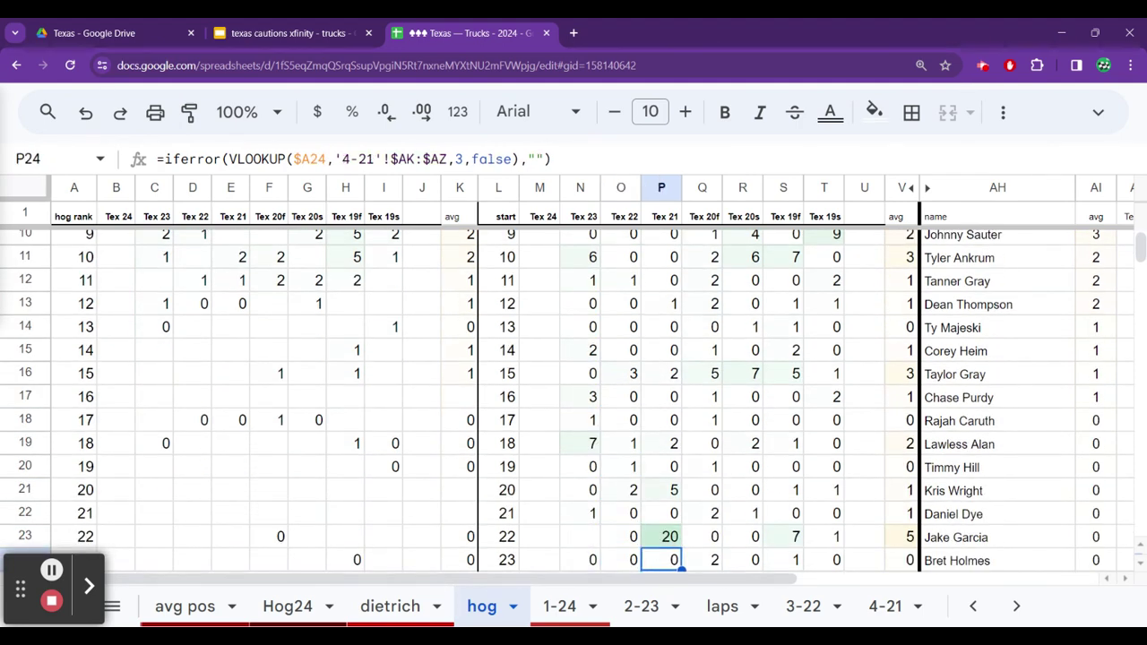
key(Up)
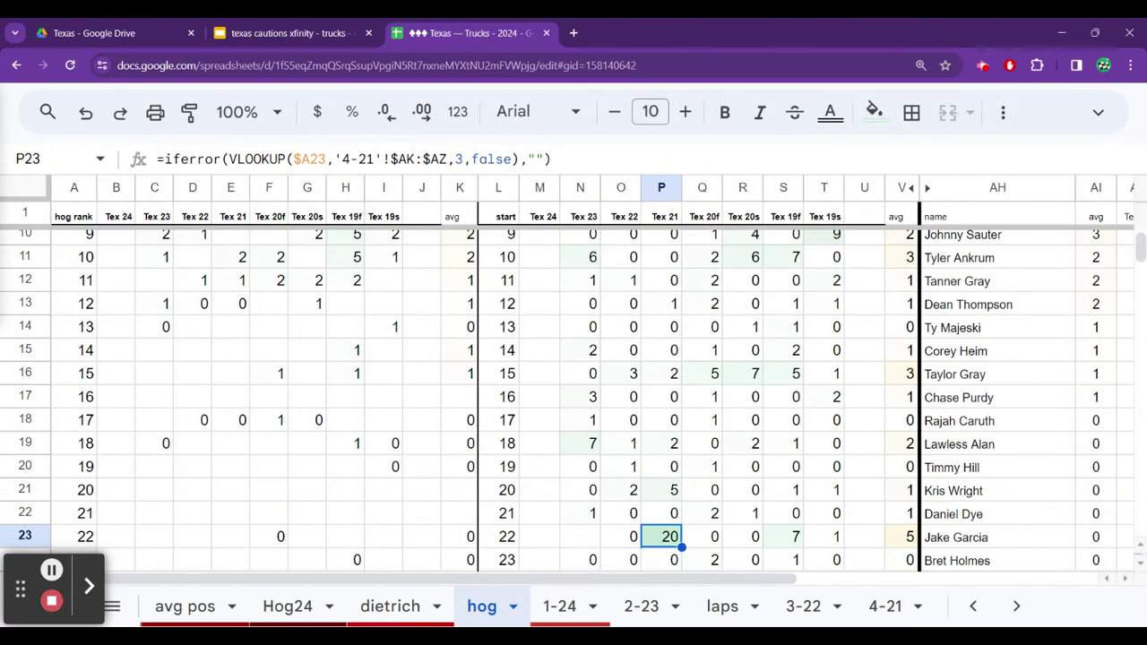
Step: Review the Tex 21 values by starting position back up column P to its header
key(Up)
key(Up)
key(Up)
key(Up)
key(Up)
key(Up)
key(Up)
key(Up)
key(Up)
key(Up)
key(Up)
key(Up)
key(Up)
key(Up)
key(Up)
key(Up)
key(Up)
key(Up)
key(Up)
key(Up)
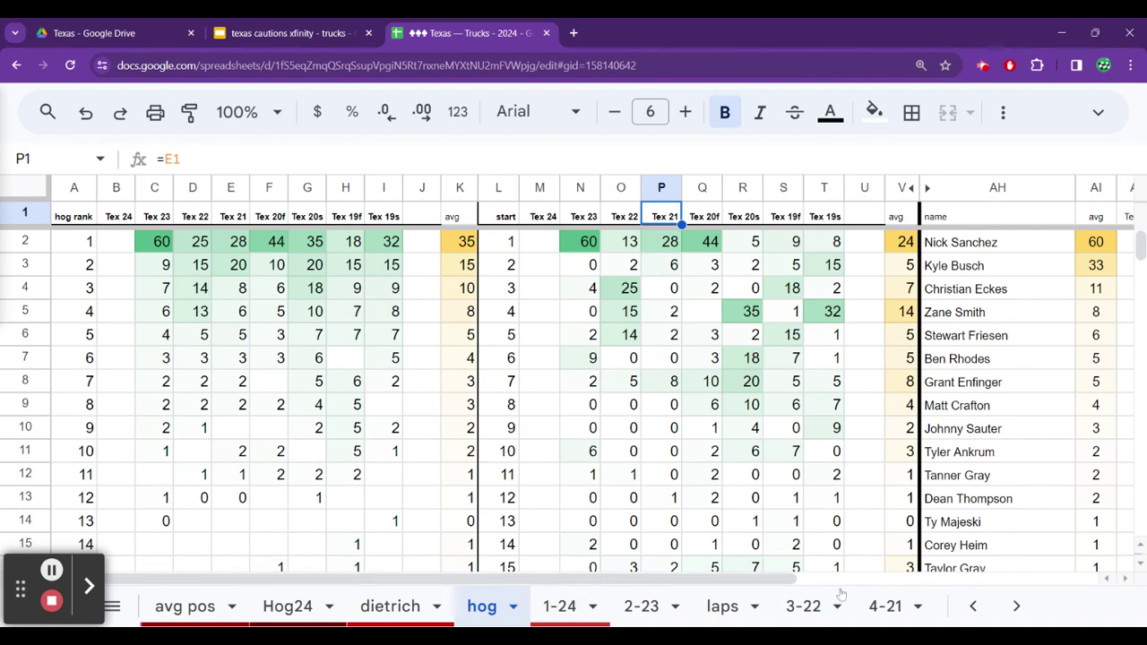
Step: Open the 3-22 race results and examine the finish points in column B from row 7 down to row 11
click(863, 609)
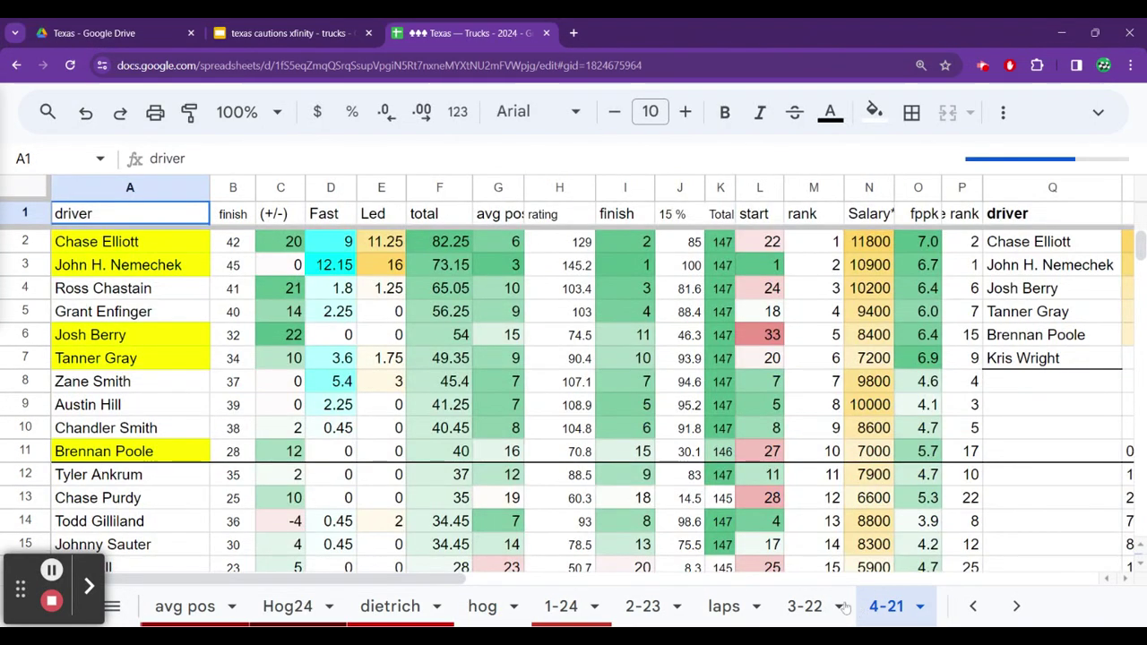
click(807, 607)
click(238, 360)
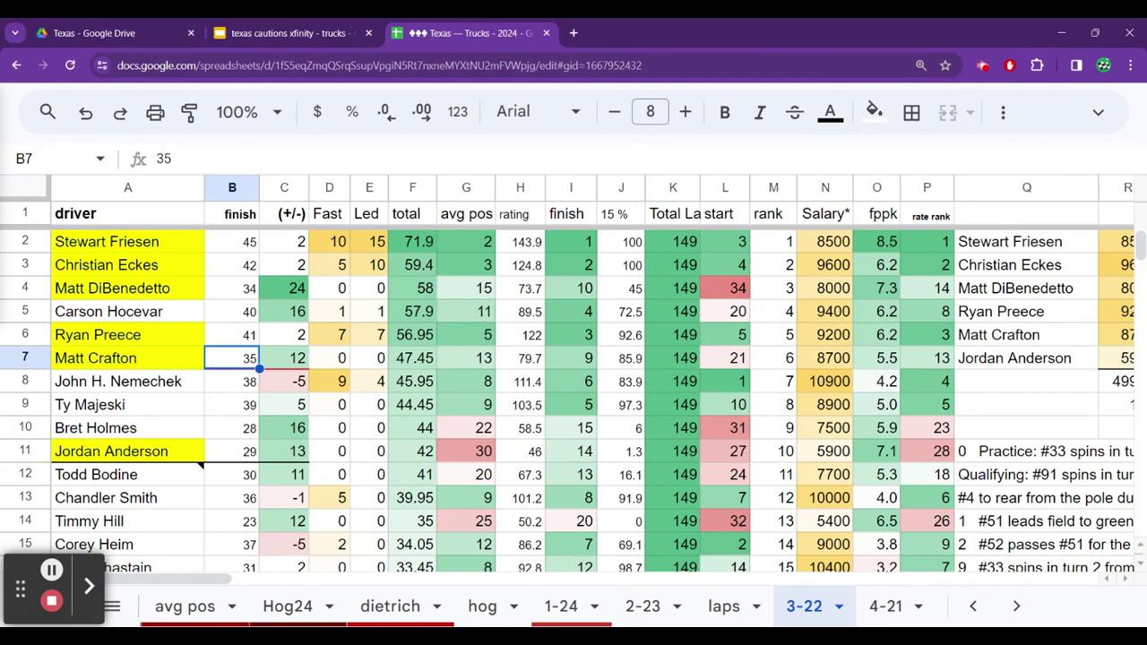
key(Down)
key(Down)
key(Down)
key(Down)
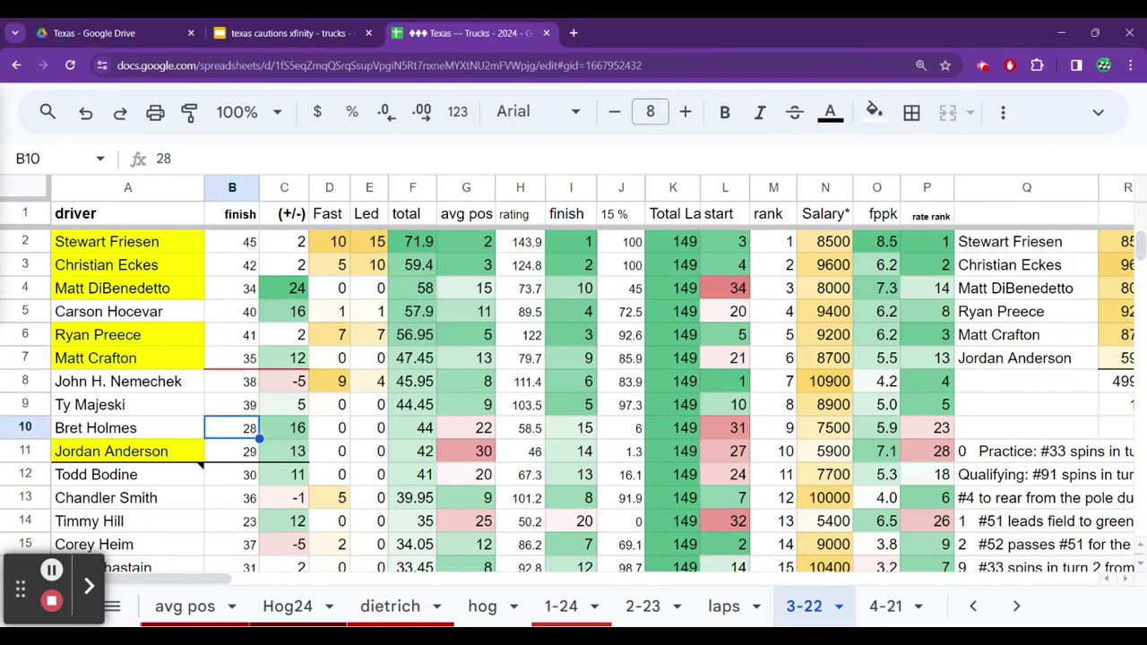
Step: Examine the 3-22 results across row 11 from the finish points to the finish position in column I
key(Right)
key(Right)
key(Right)
key(Right)
key(Right)
key(Right)
key(Right)
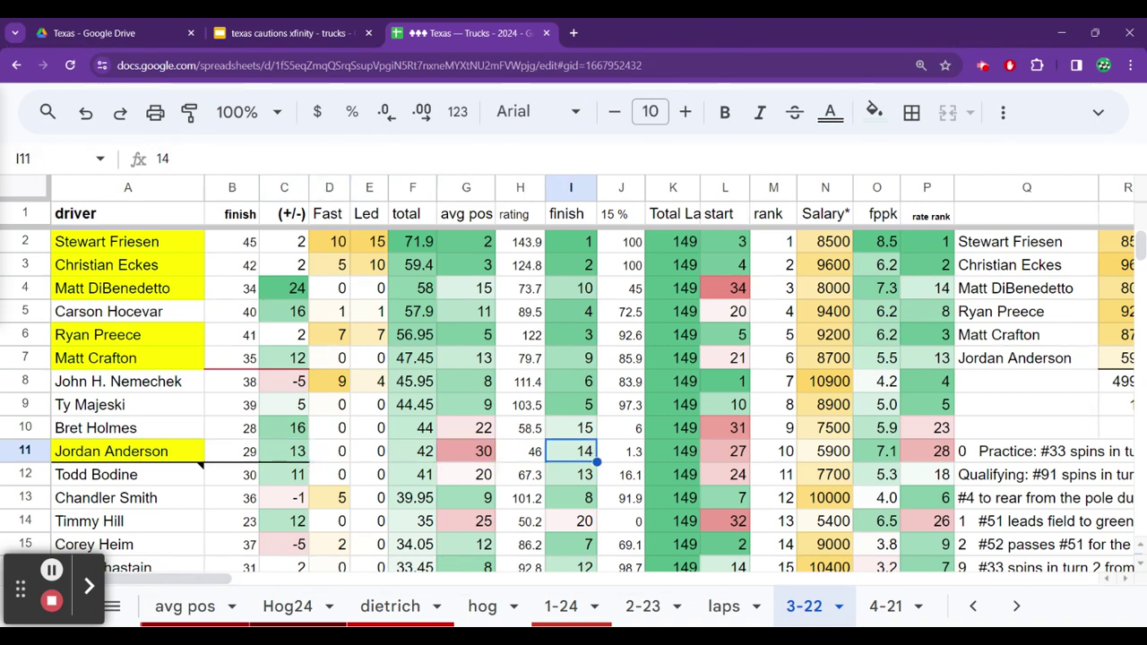
Step: Compare the rating, average position and finish position in row 10 of the 3-22 results
key(Up)
key(Left)
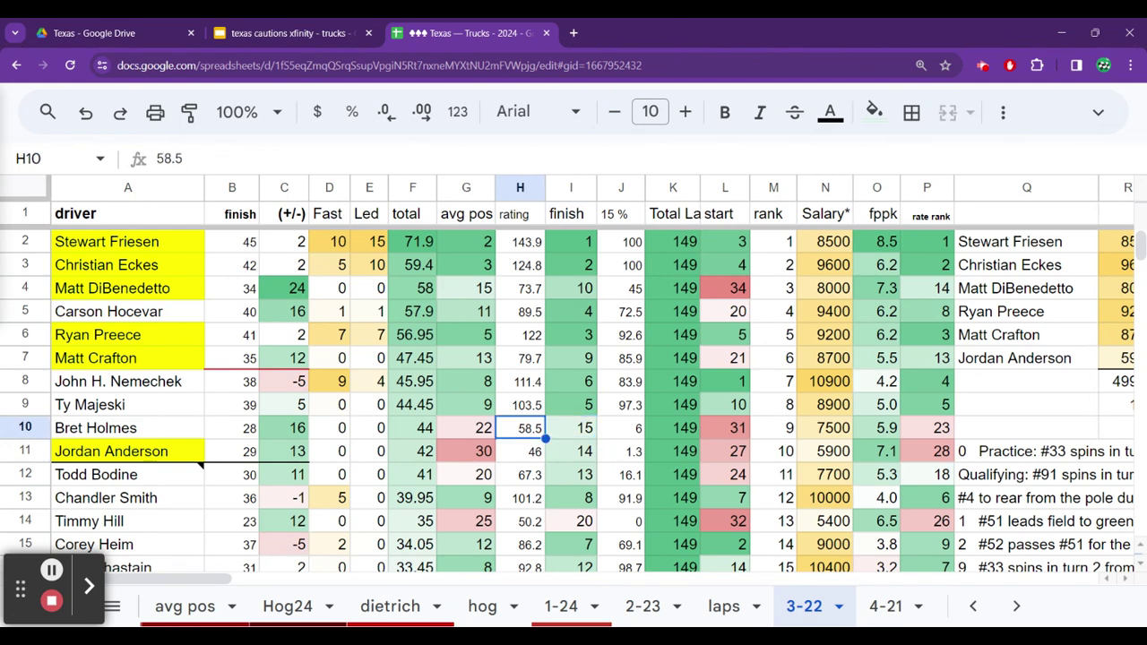
key(Left)
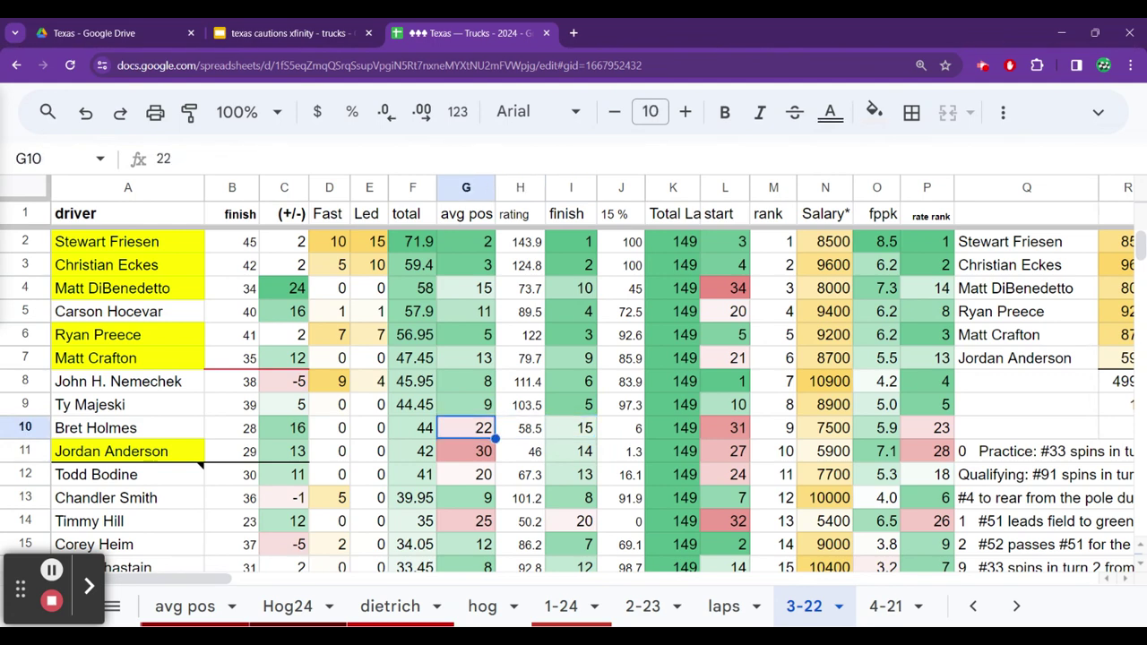
key(Right)
key(Right)
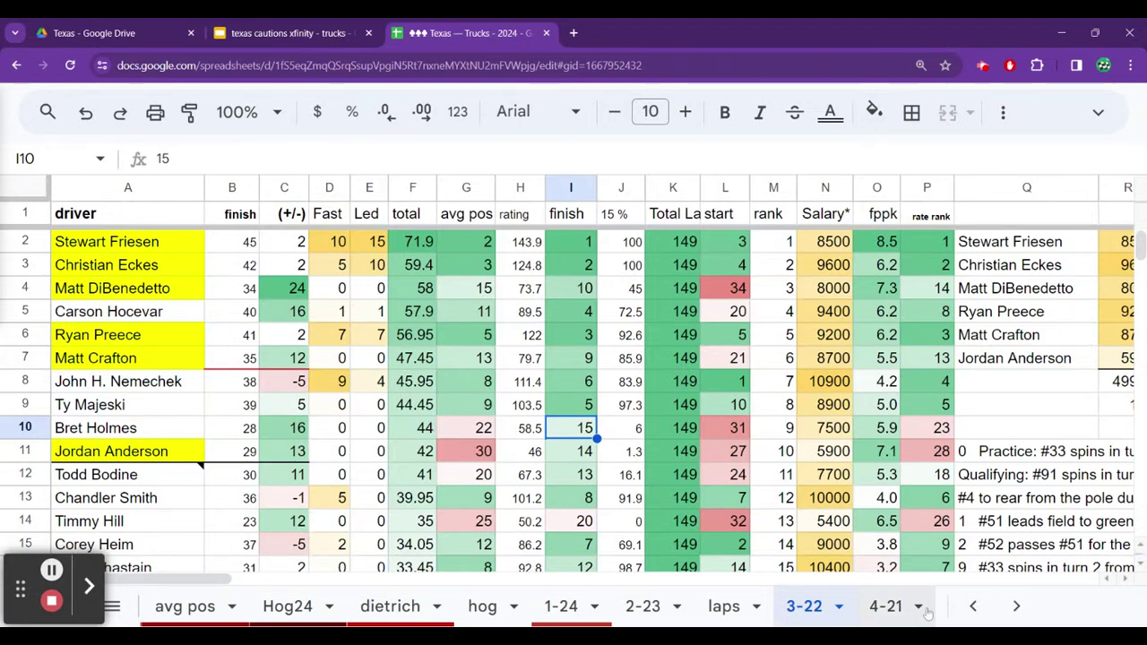
Step: View the 4-21 race results, followed by the 20f race results
click(885, 607)
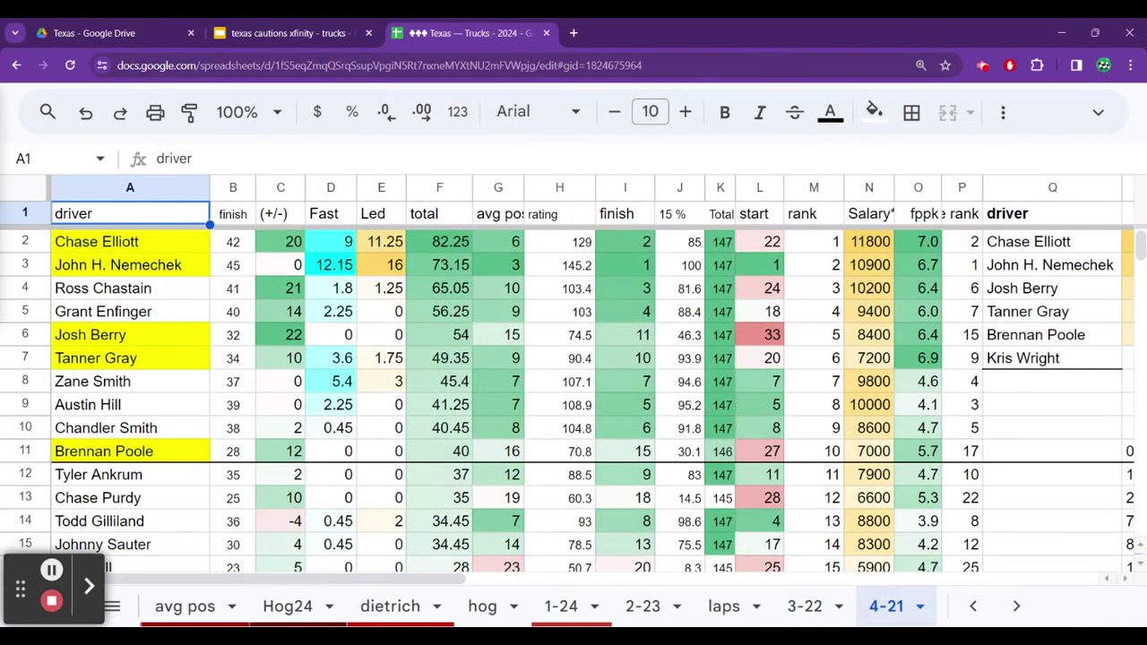
click(1008, 608)
click(1008, 608)
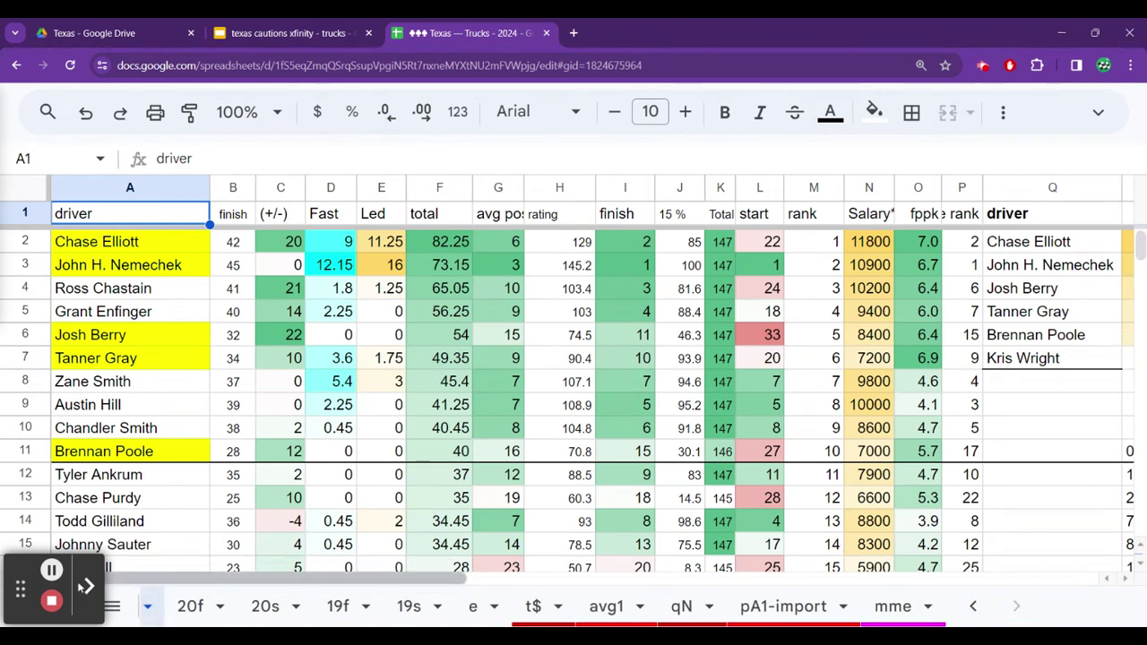
click(204, 609)
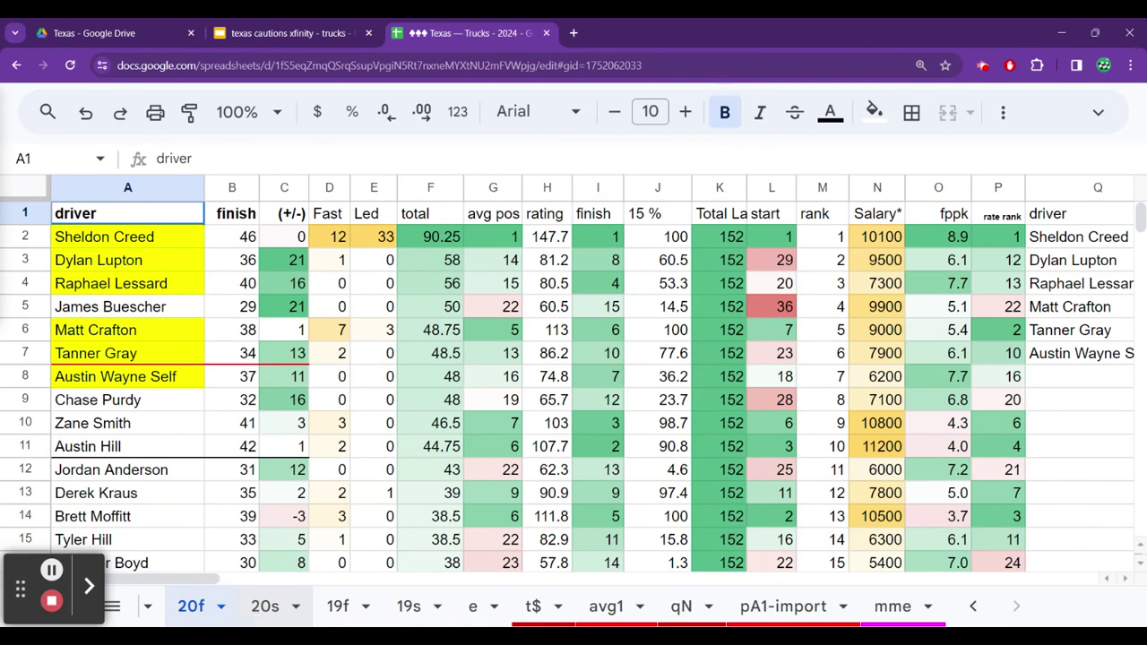
Step: Open the 20s race results and examine the starting positions in L4 and L5
click(258, 608)
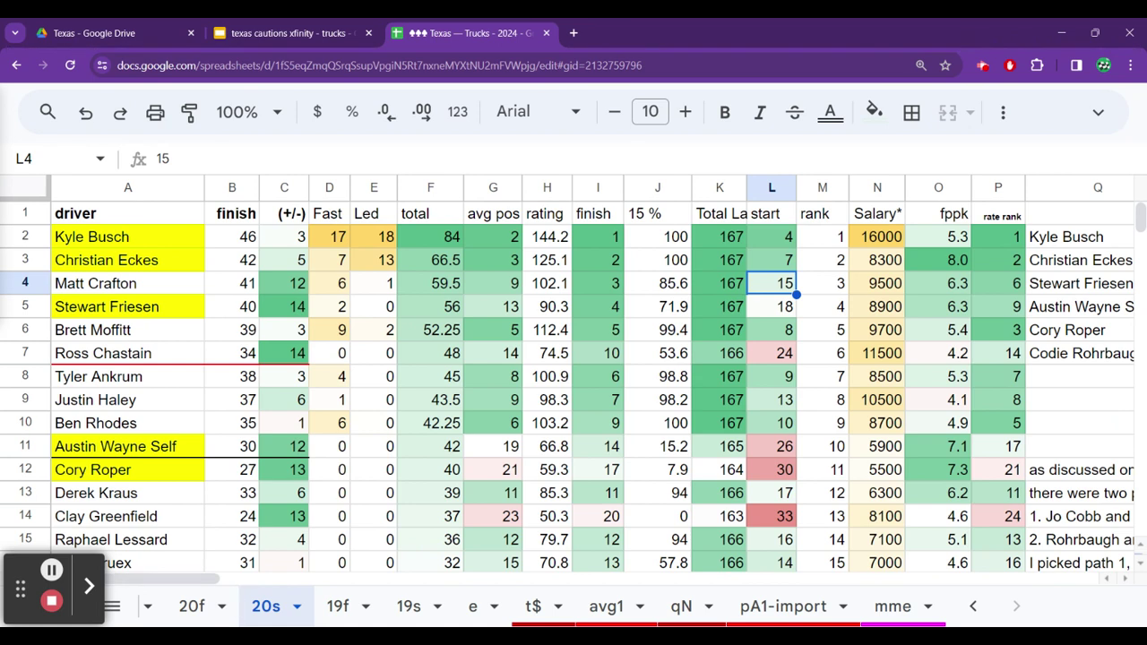
key(Down)
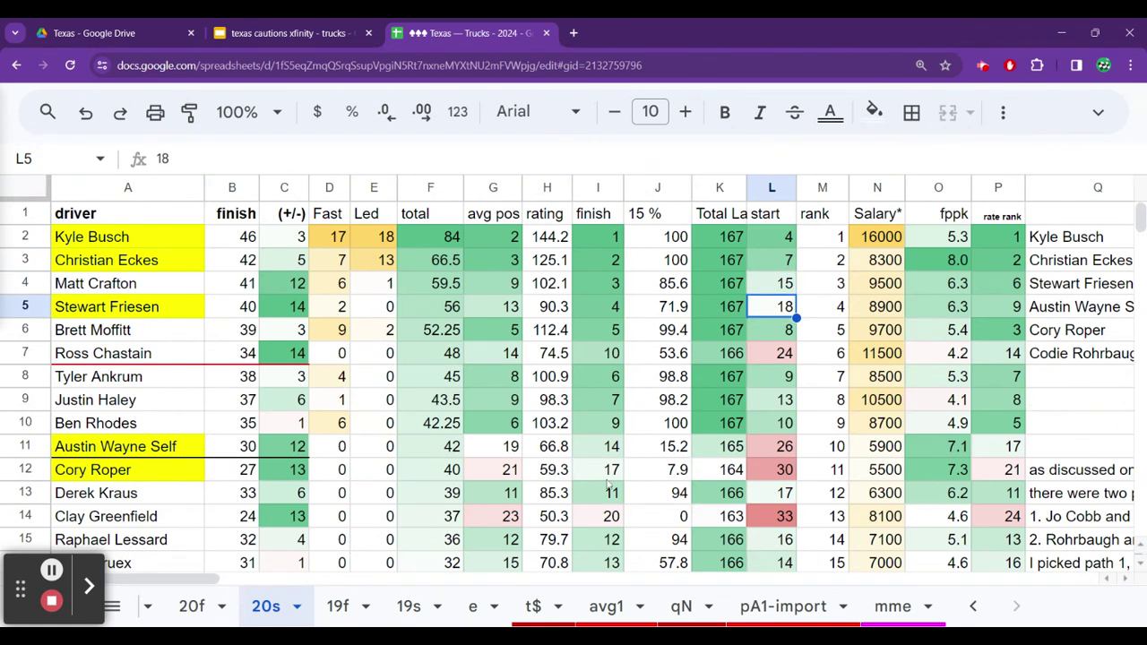